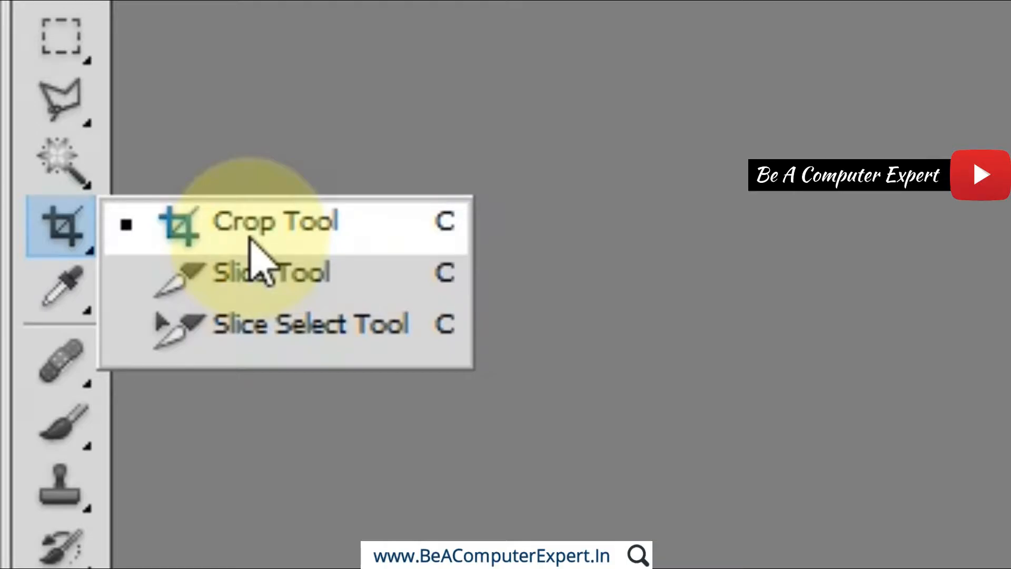
# - Activate the Crop Tool and open cute girl.jpg from the Pictures folder
pyautogui.click(250, 239)
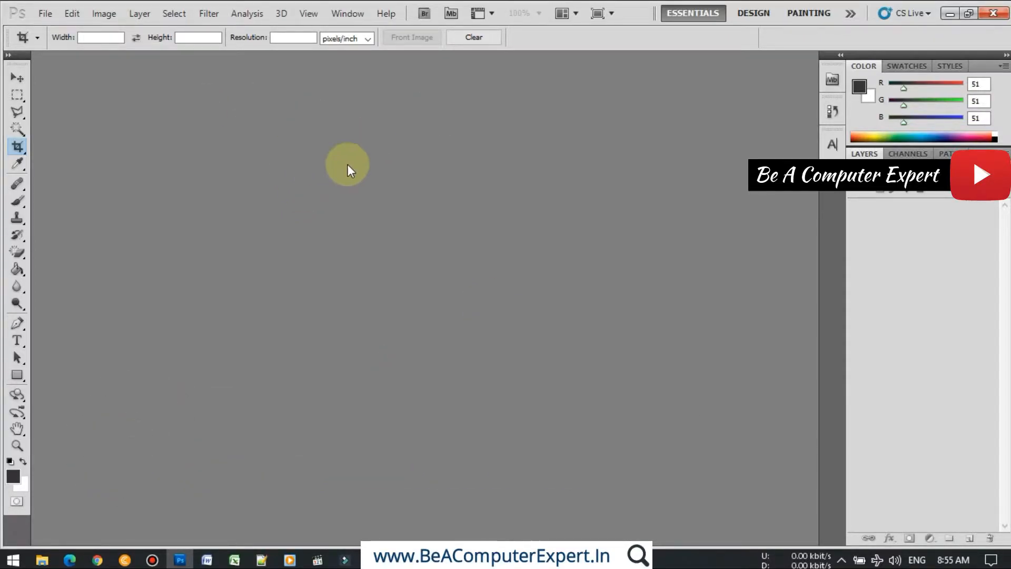
pyautogui.click(49, 17)
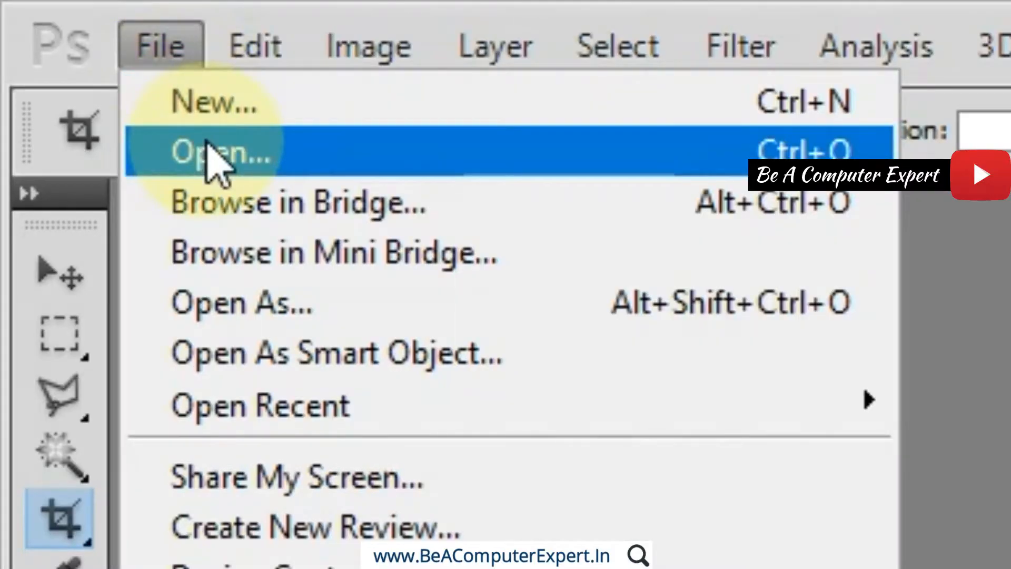
pyautogui.click(501, 135)
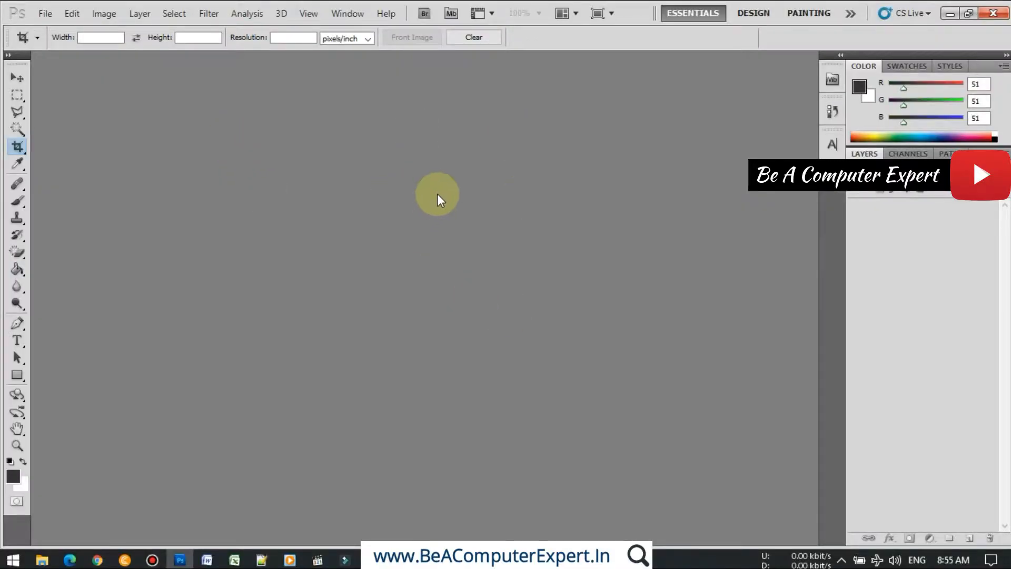
pyautogui.doubleClick(438, 196)
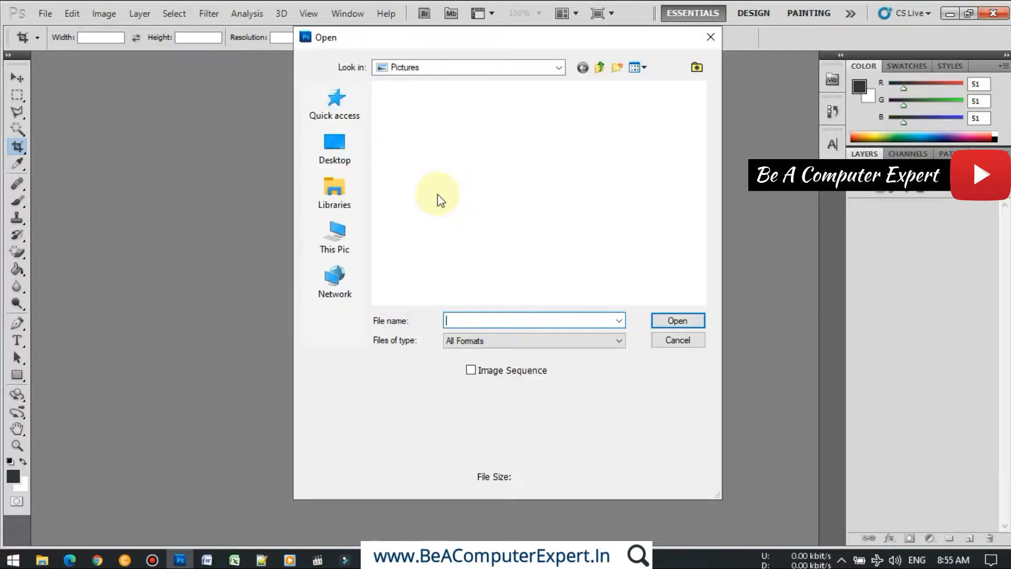
pyautogui.click(509, 149)
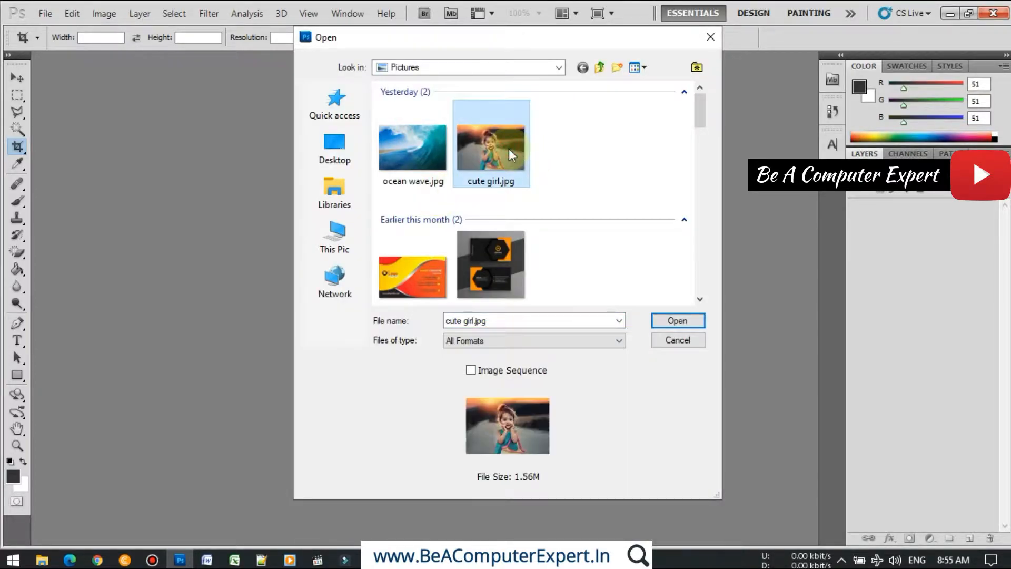
pyautogui.click(665, 322)
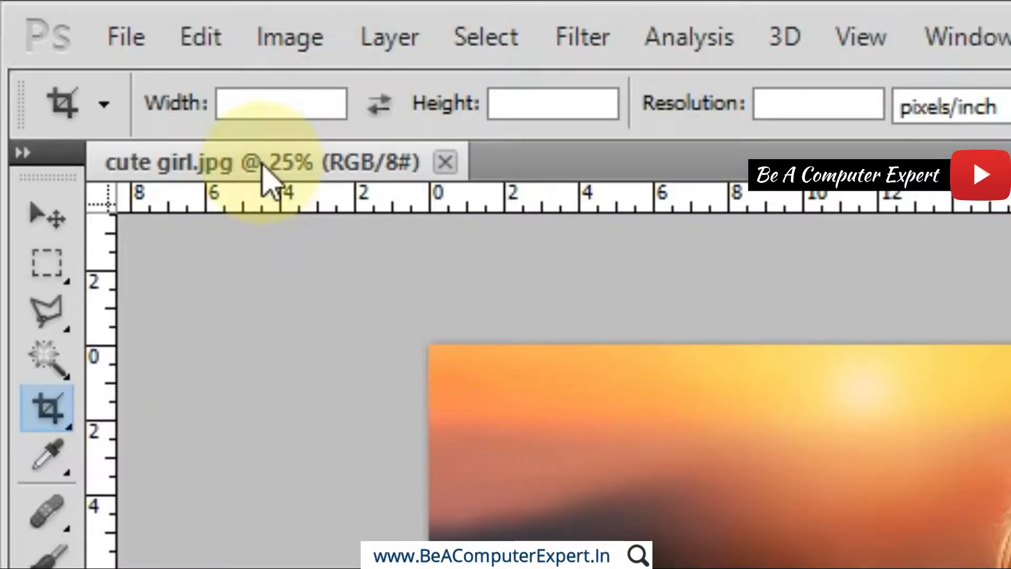
# - Float the cute girl.jpg document in its own window, zoom out to 16.67% and shrink the window around the image
pyautogui.moveTo(100, 62); pyautogui.dragTo(202, 85)
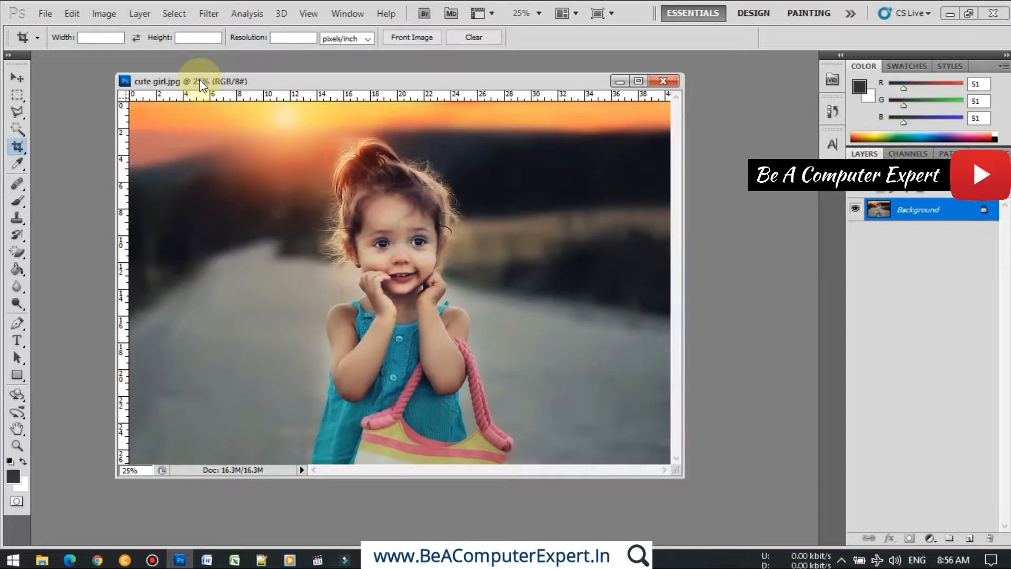
pyautogui.hotkey('ctrl', '-')
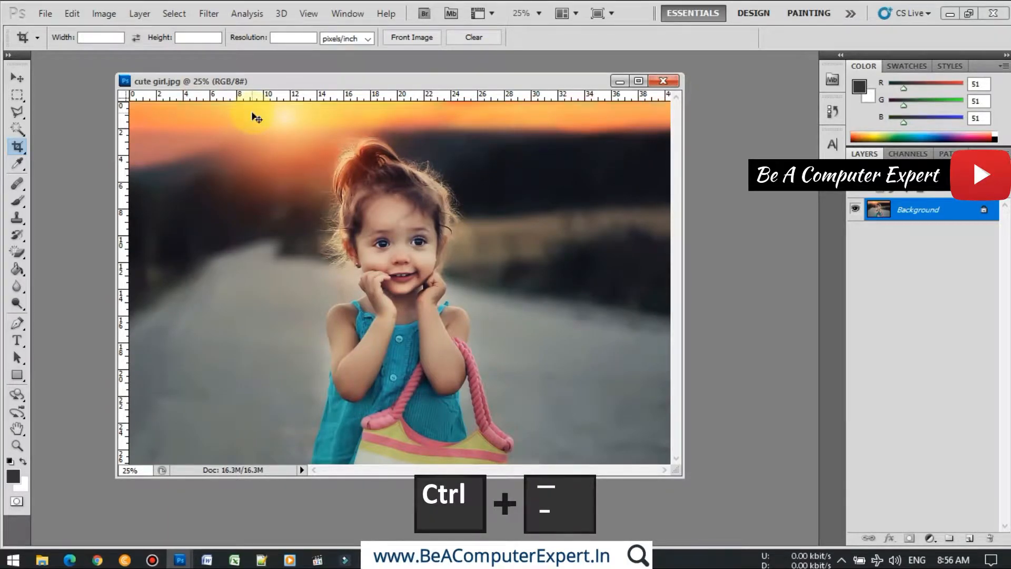
pyautogui.hotkey('ctrl', '-')
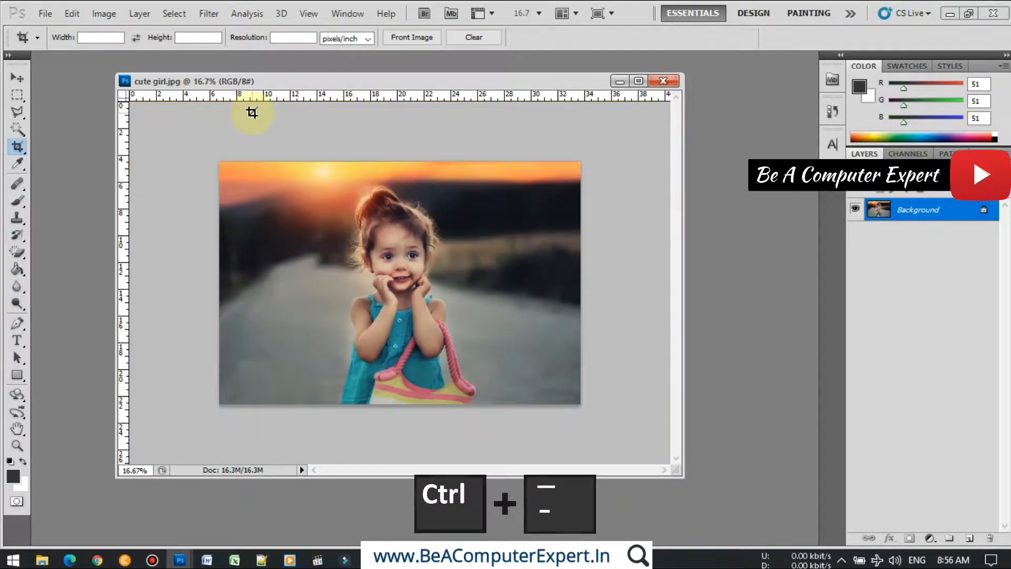
pyautogui.moveTo(675, 471); pyautogui.dragTo(550, 386)
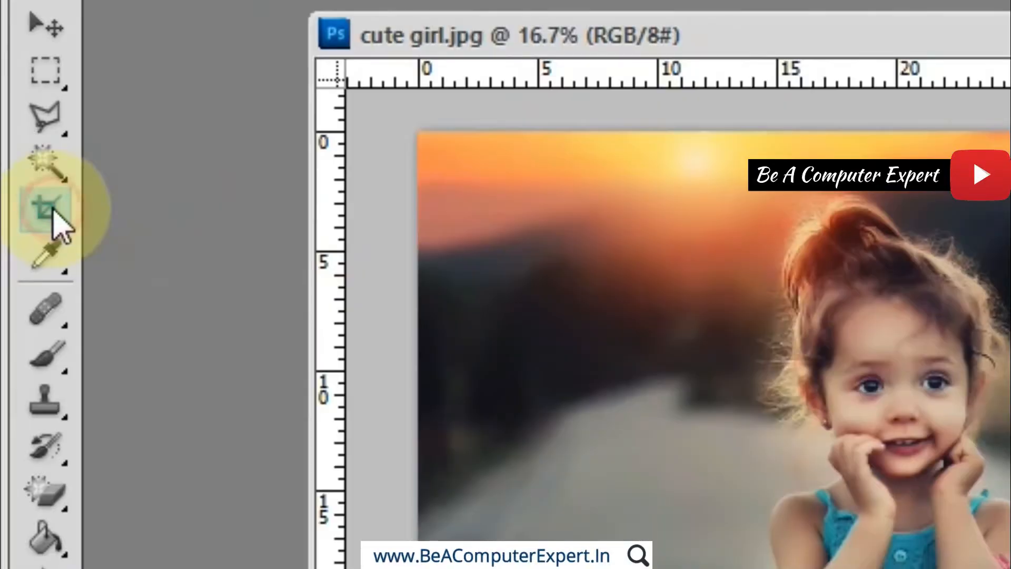
# - Select the Crop Tool and clear its width, height and resolution values for free cropping
pyautogui.rightClick(17, 146)
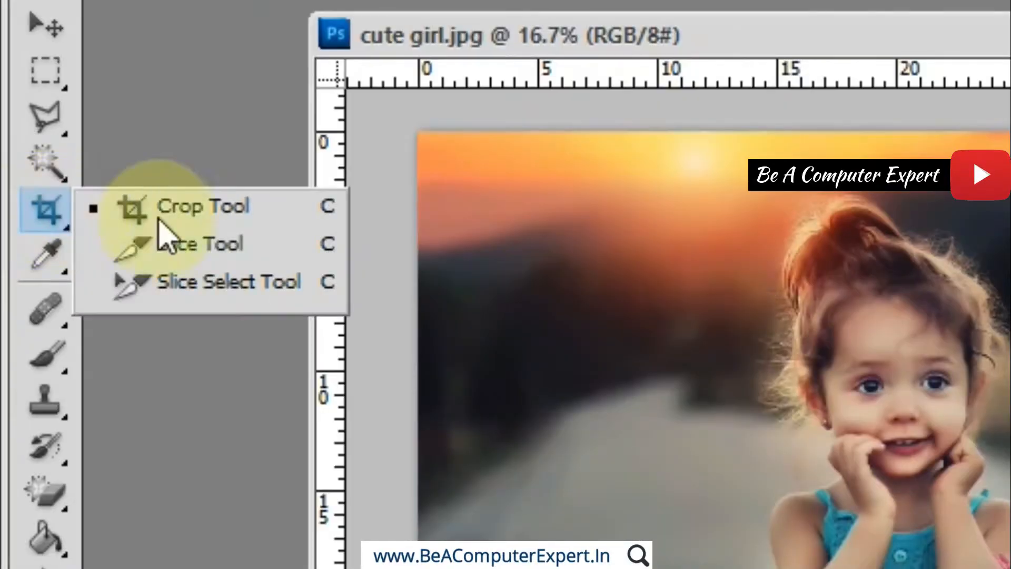
pyautogui.click(186, 216)
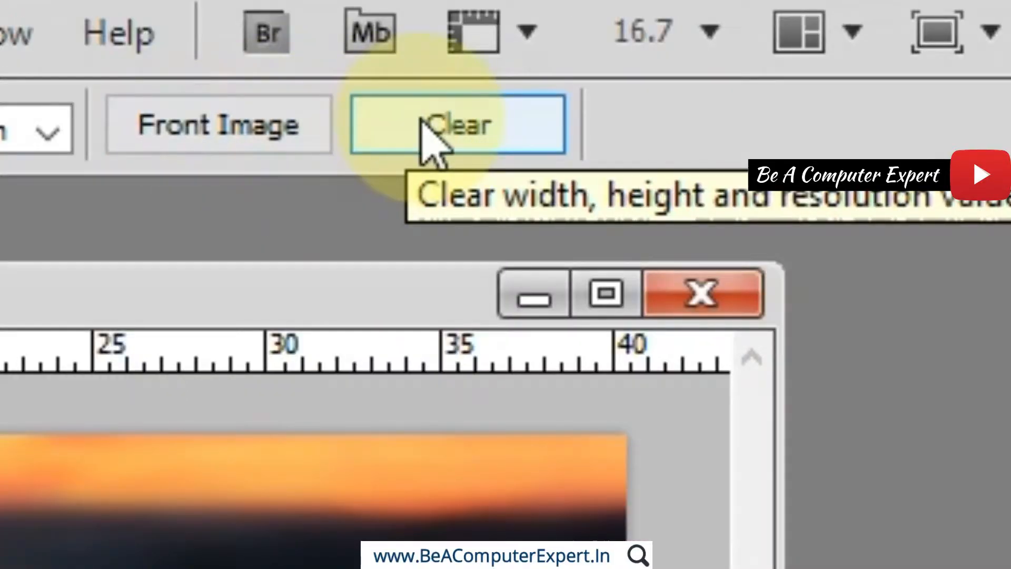
pyautogui.click(424, 129)
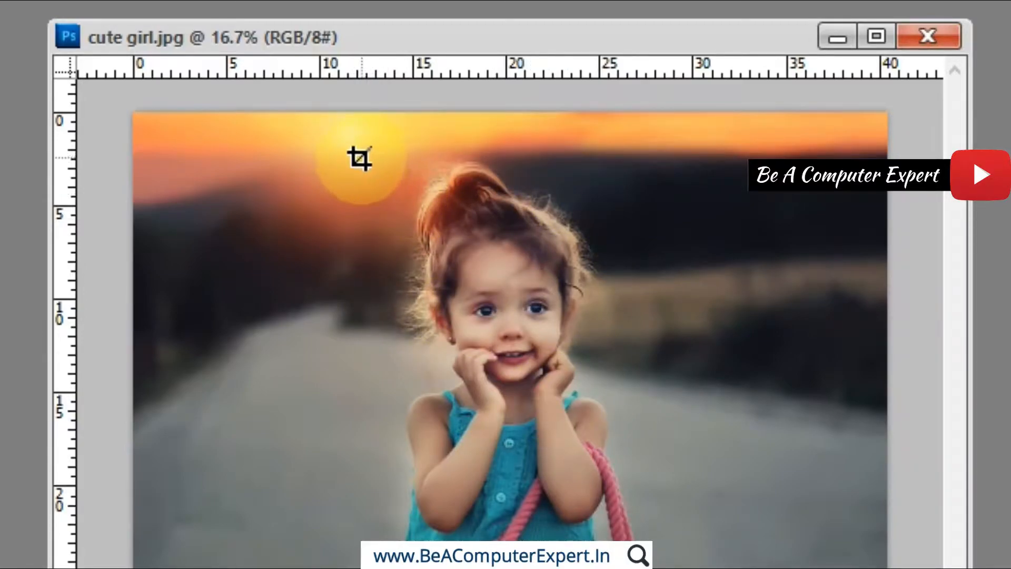
# - Draw a crop frame around the girl's head and shoulders, fine-tune its four edges and apply the crop
pyautogui.moveTo(351, 156); pyautogui.dragTo(639, 409)
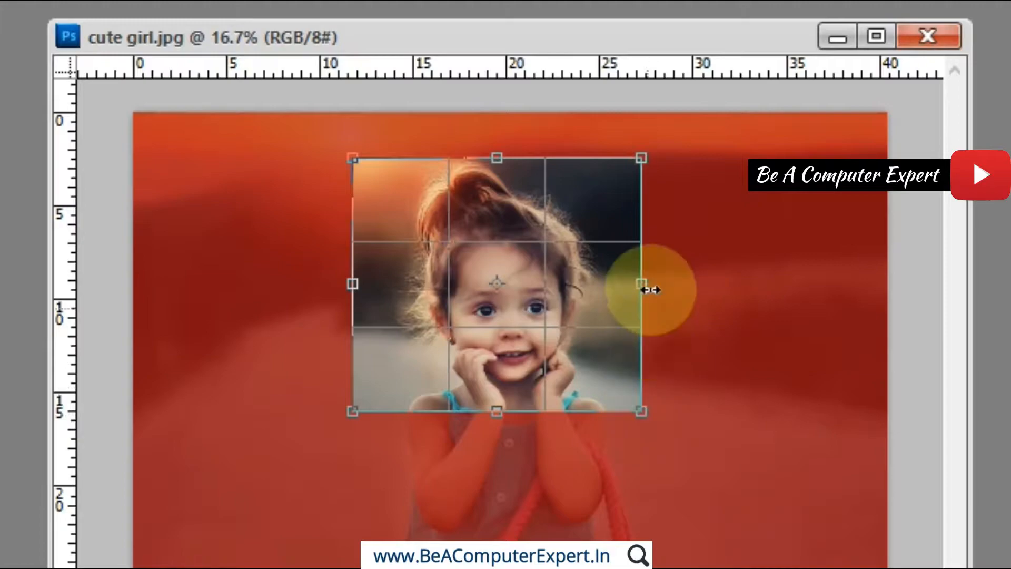
pyautogui.moveTo(647, 285); pyautogui.dragTo(625, 284)
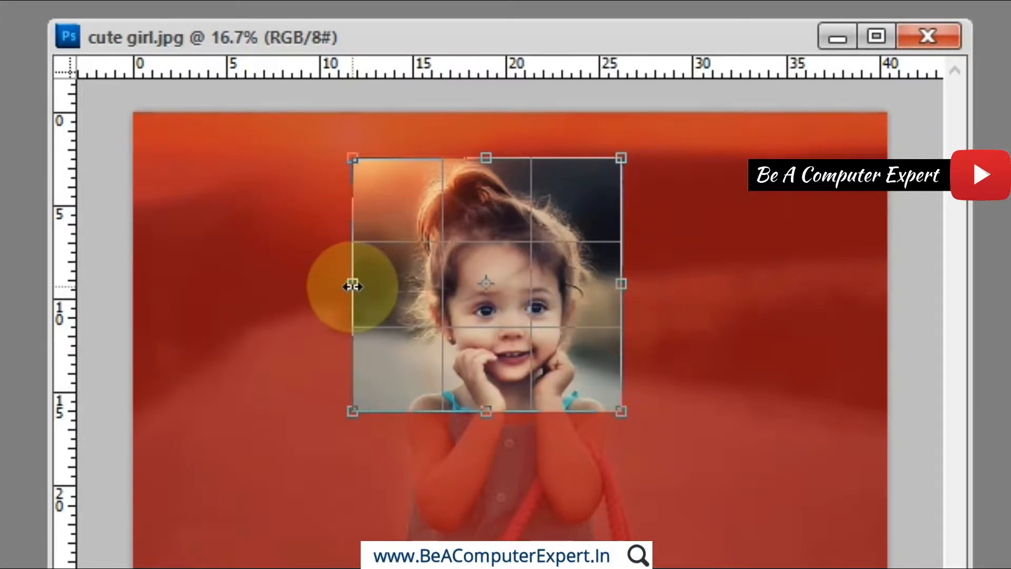
pyautogui.moveTo(353, 284); pyautogui.dragTo(367, 283)
pyautogui.moveTo(495, 411); pyautogui.dragTo(499, 420)
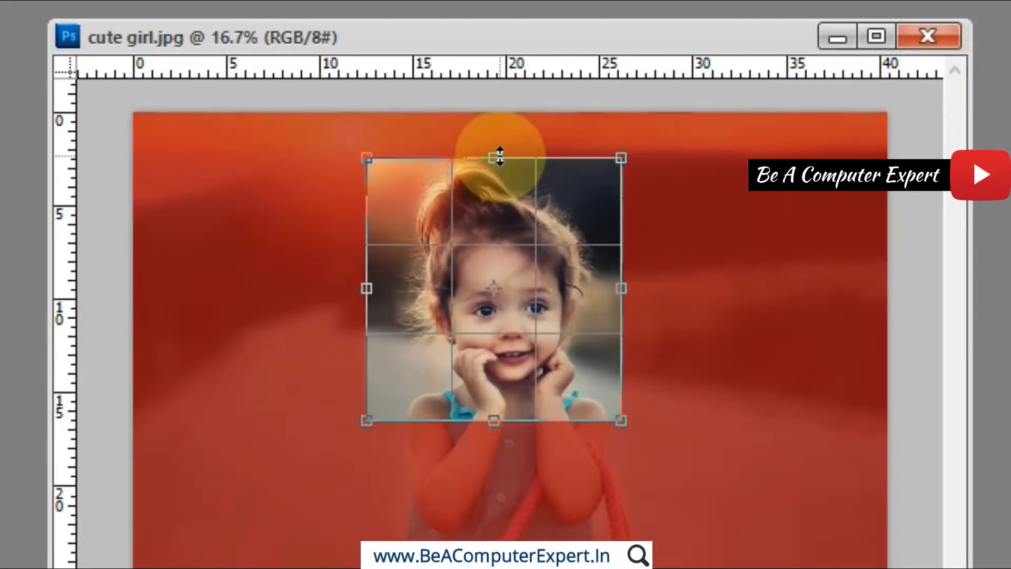
pyautogui.moveTo(495, 157); pyautogui.dragTo(497, 154)
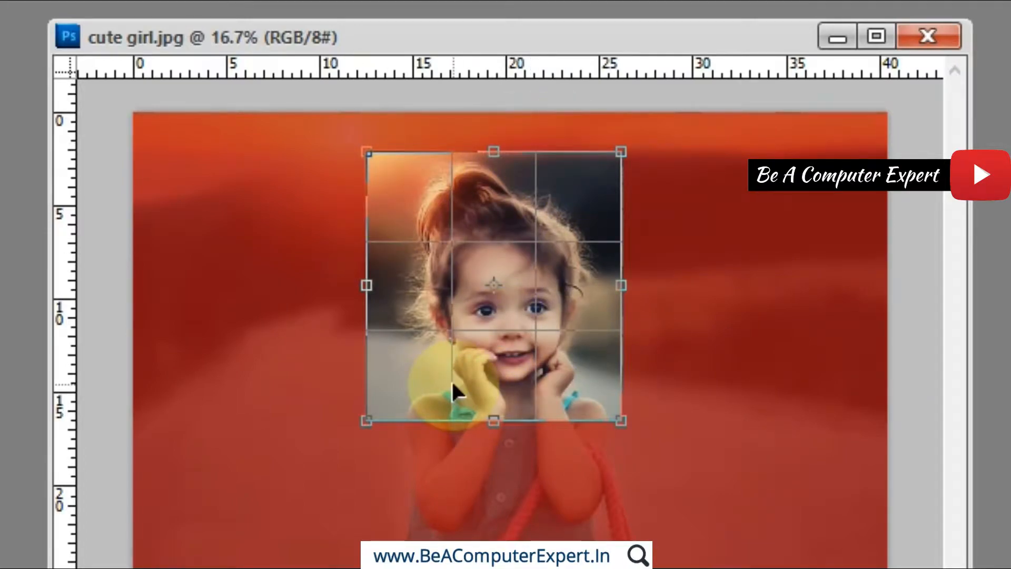
pyautogui.press('Return')
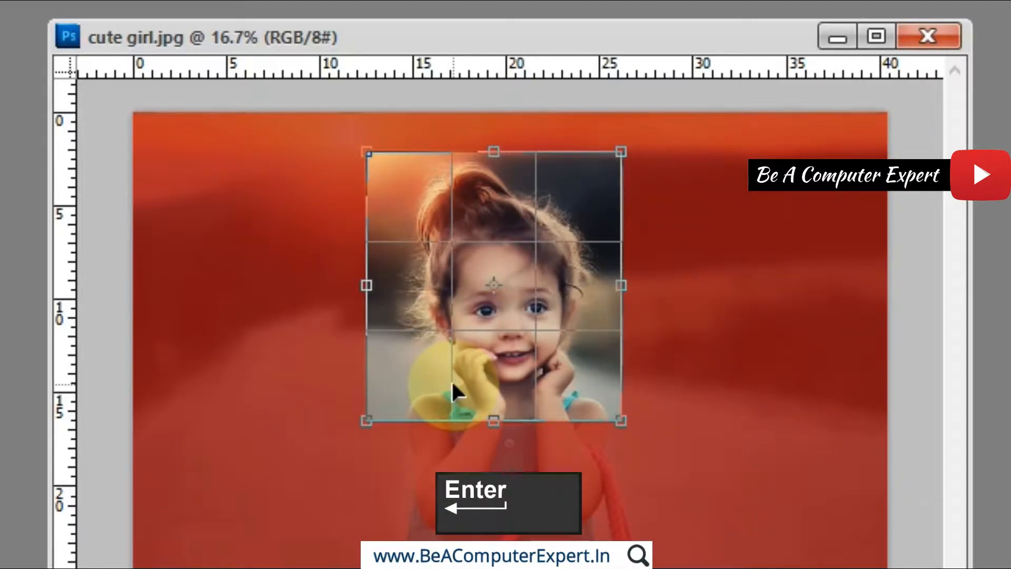
pyautogui.press('Return')
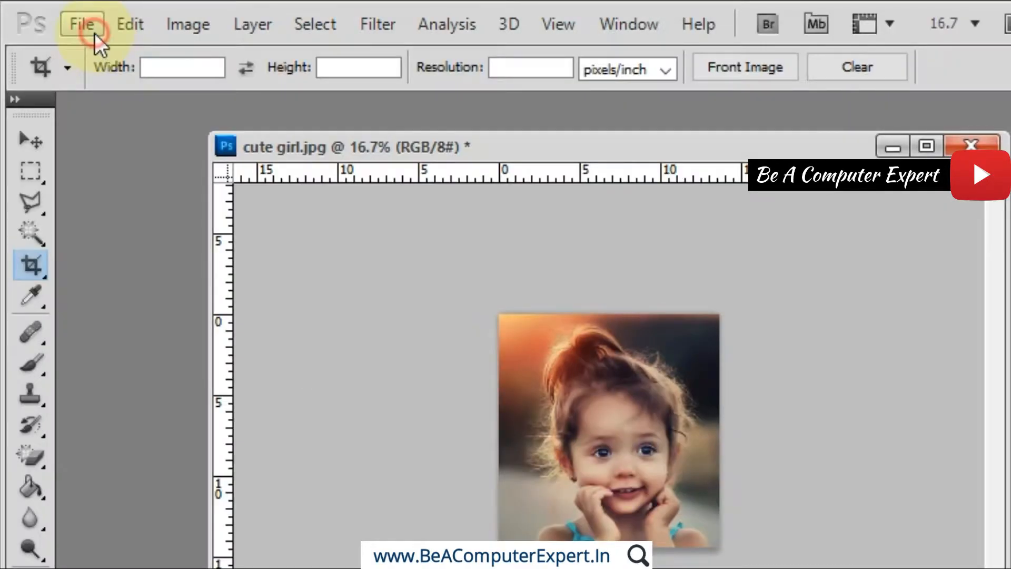
# - Save the cropped image as a separate JPEG named cute girl123.jpg in the Pictures folder
pyautogui.click(95, 33)
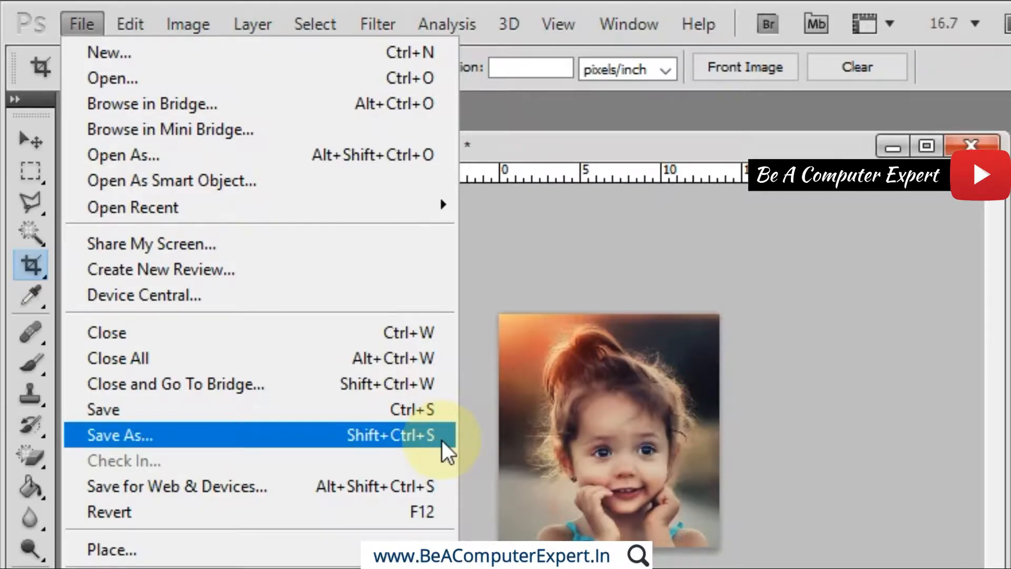
pyautogui.click(177, 447)
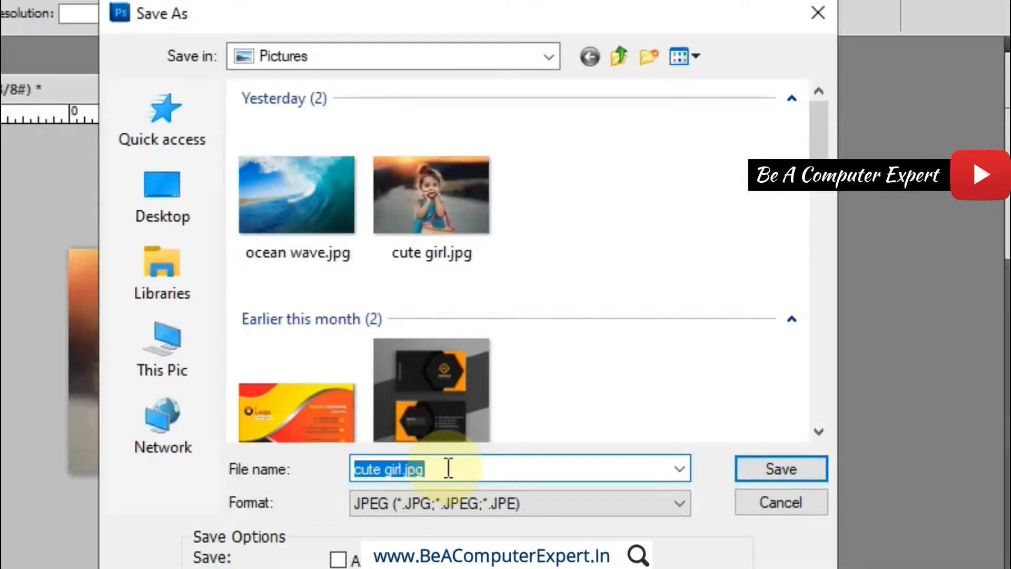
pyautogui.click(402, 468)
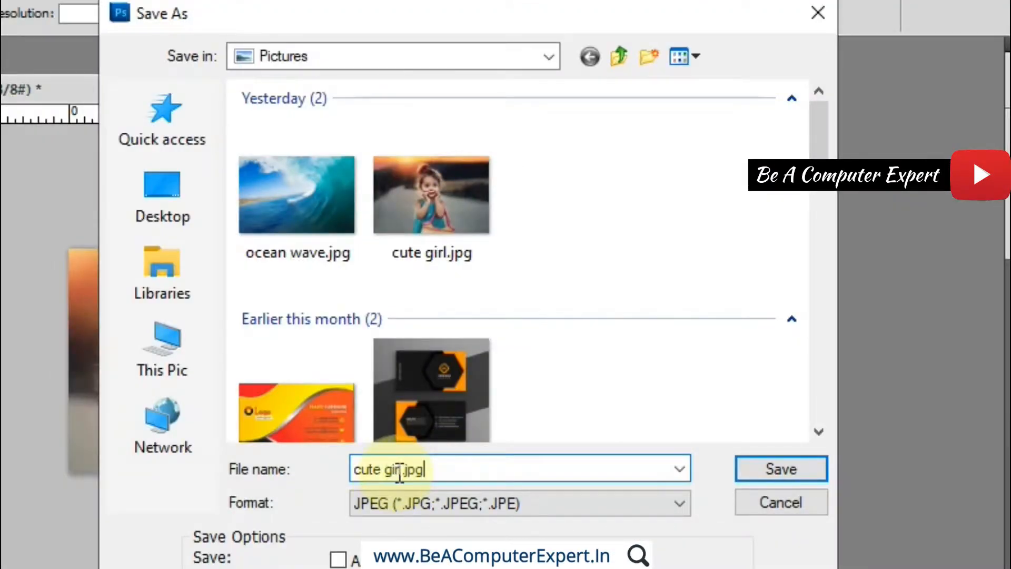
pyautogui.write('123')
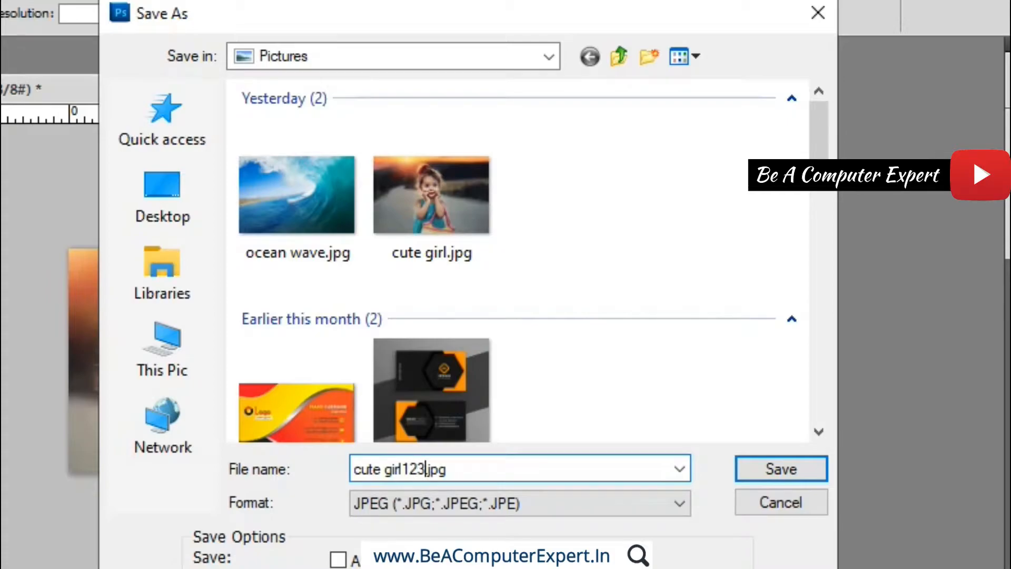
pyautogui.click(780, 472)
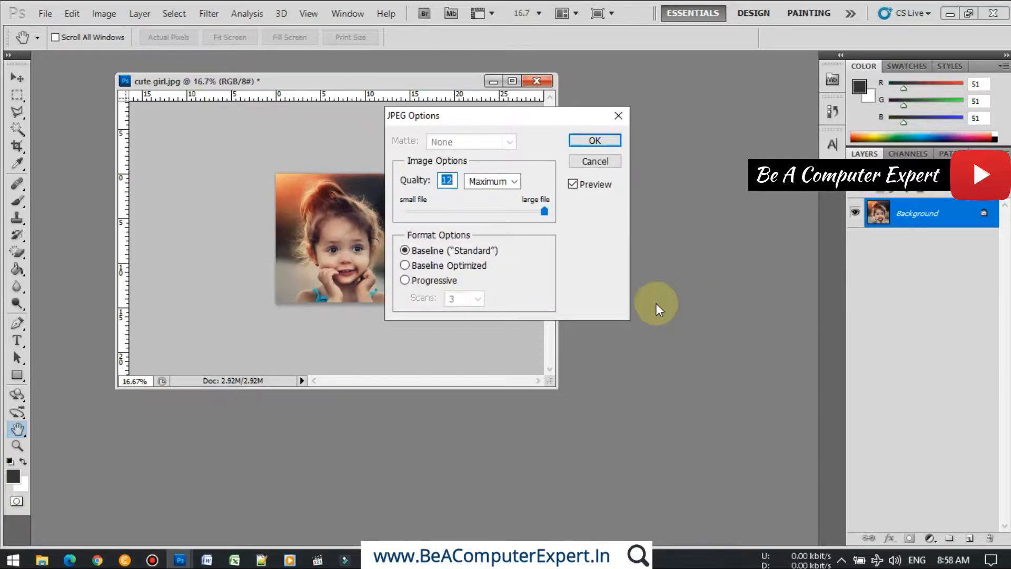
# - Compare the estimated file sizes at JPEG quality 0, 6 and 12, ending on quality 12
pyautogui.moveTo(445, 120); pyautogui.dragTo(334, 143)
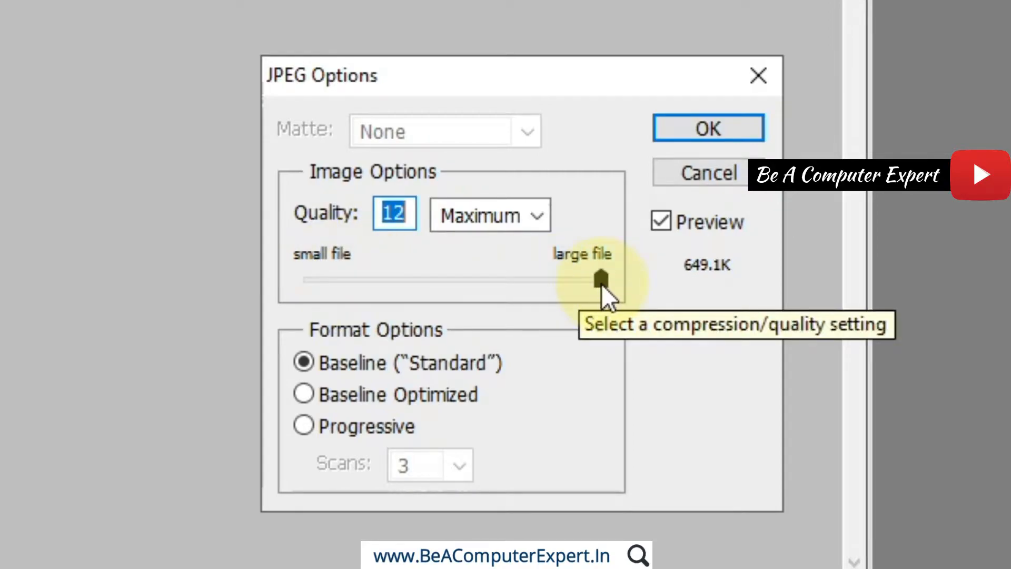
pyautogui.moveTo(602, 280); pyautogui.dragTo(288, 280)
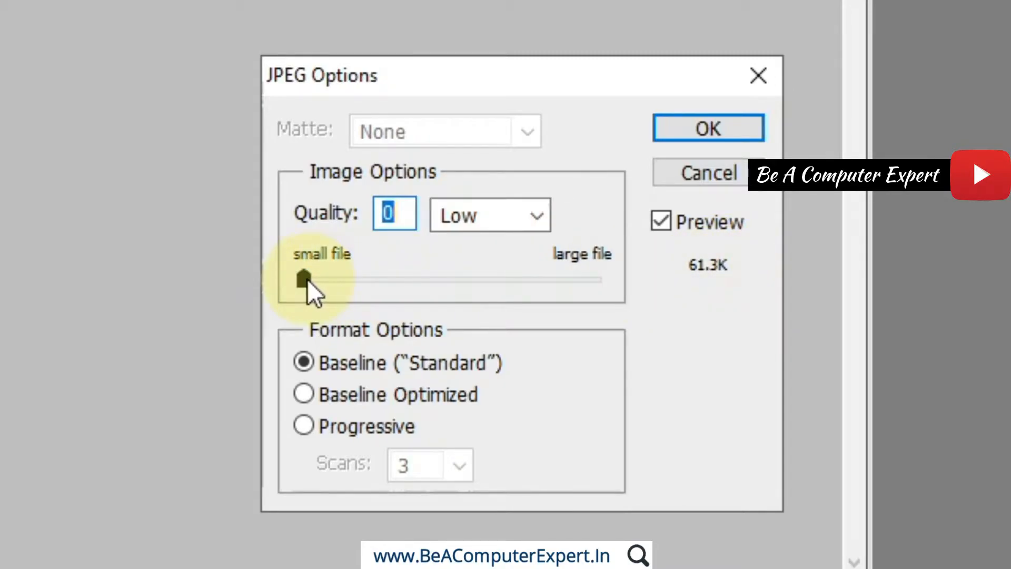
pyautogui.moveTo(307, 280); pyautogui.dragTo(447, 273)
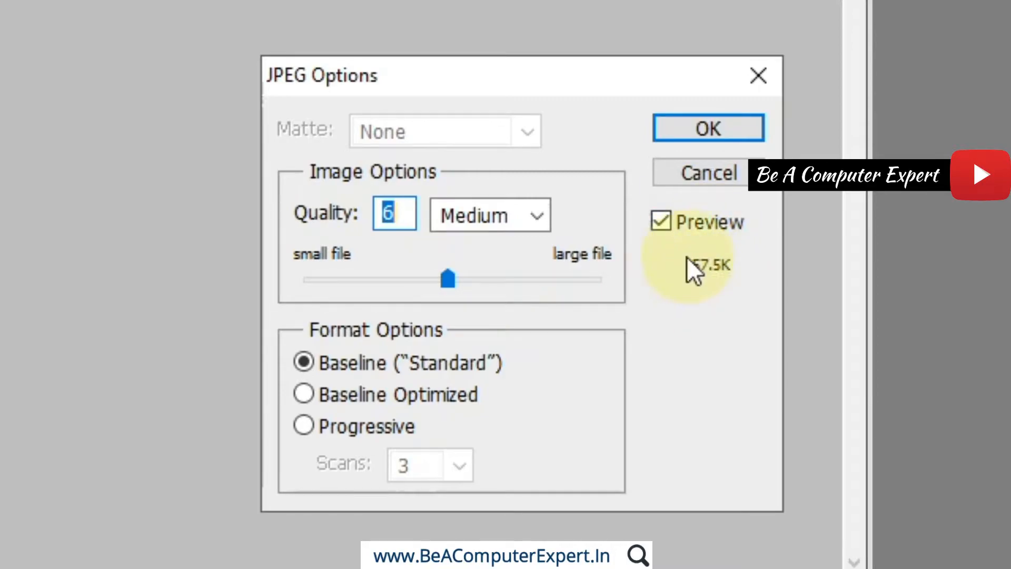
pyautogui.moveTo(450, 282); pyautogui.dragTo(612, 290)
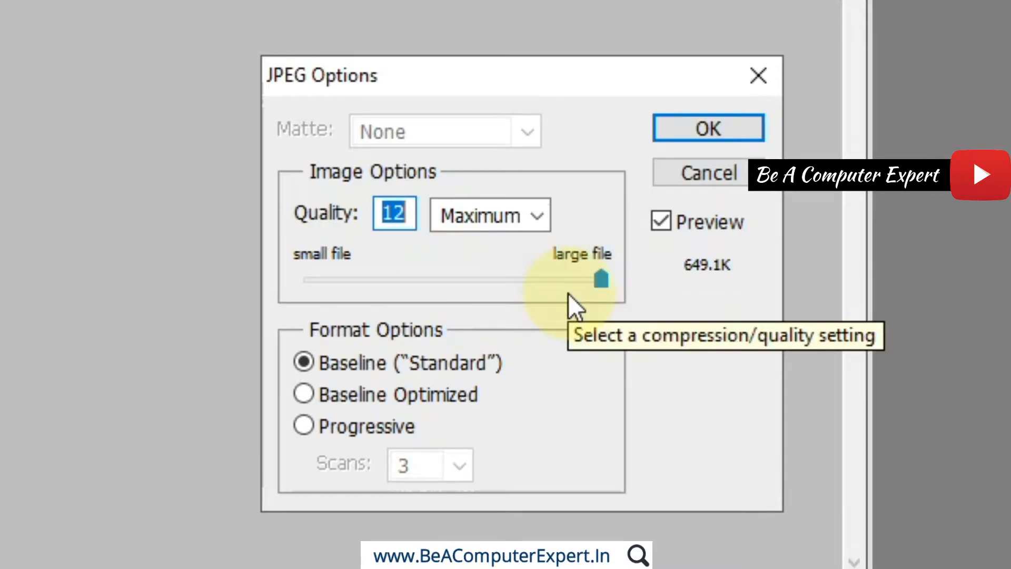
# - Finish saving cute girl123.jpg at Maximum quality 12 with the Baseline ("Standard") format and close the document
pyautogui.click(688, 126)
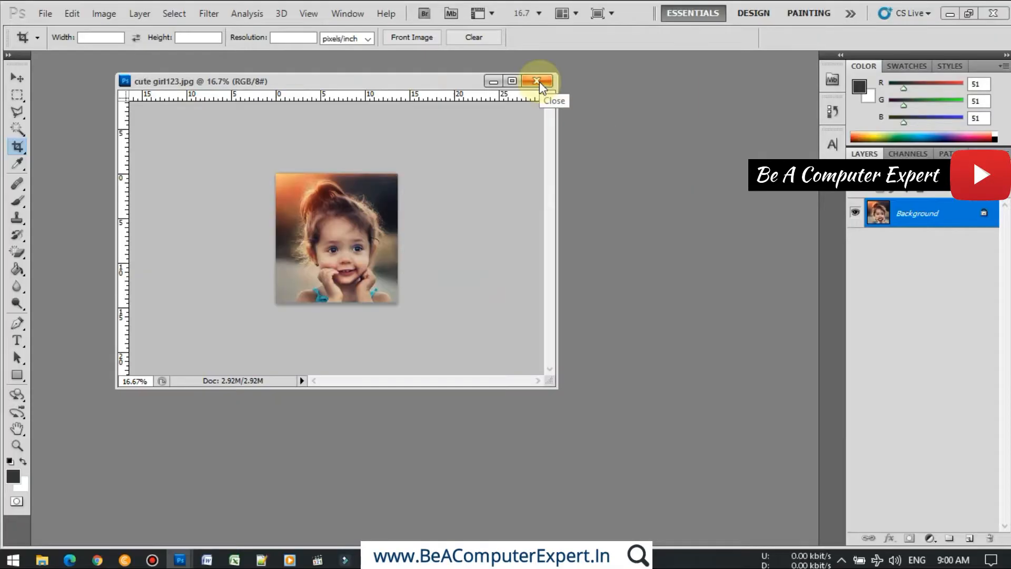
pyautogui.click(539, 81)
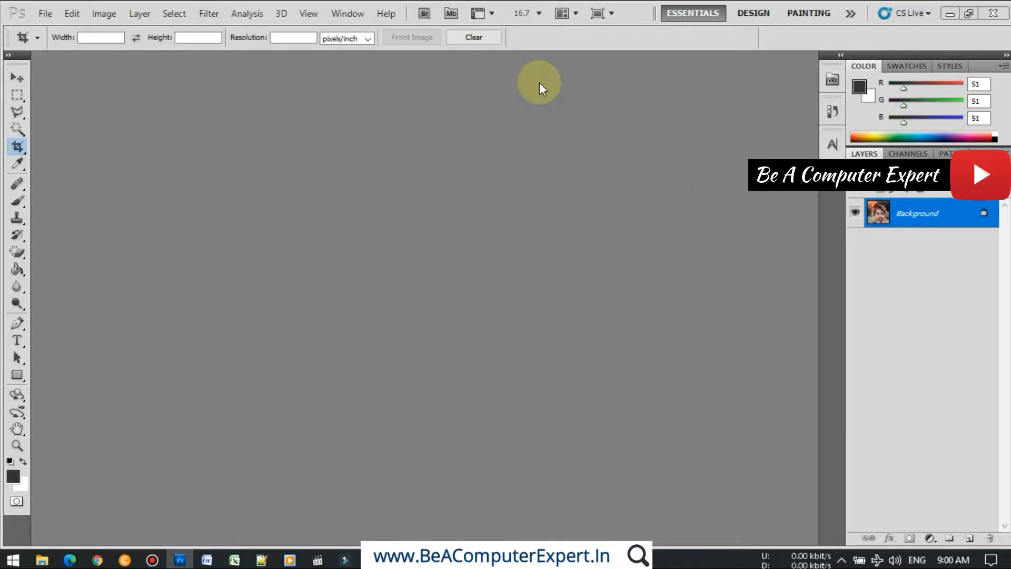
# - Open landscape.jpg from the Pictures folder
pyautogui.doubleClick(444, 178)
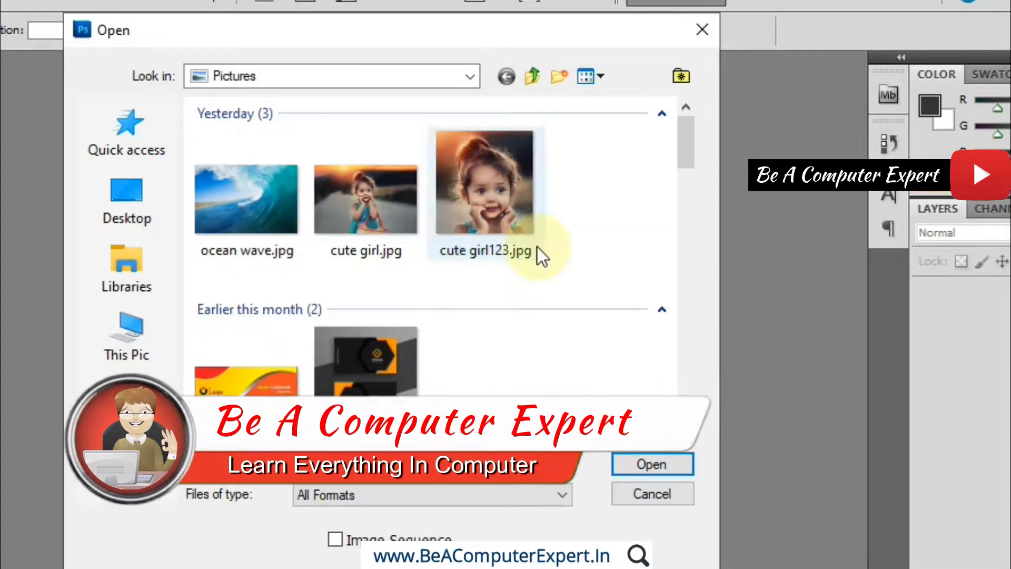
pyautogui.click(393, 203)
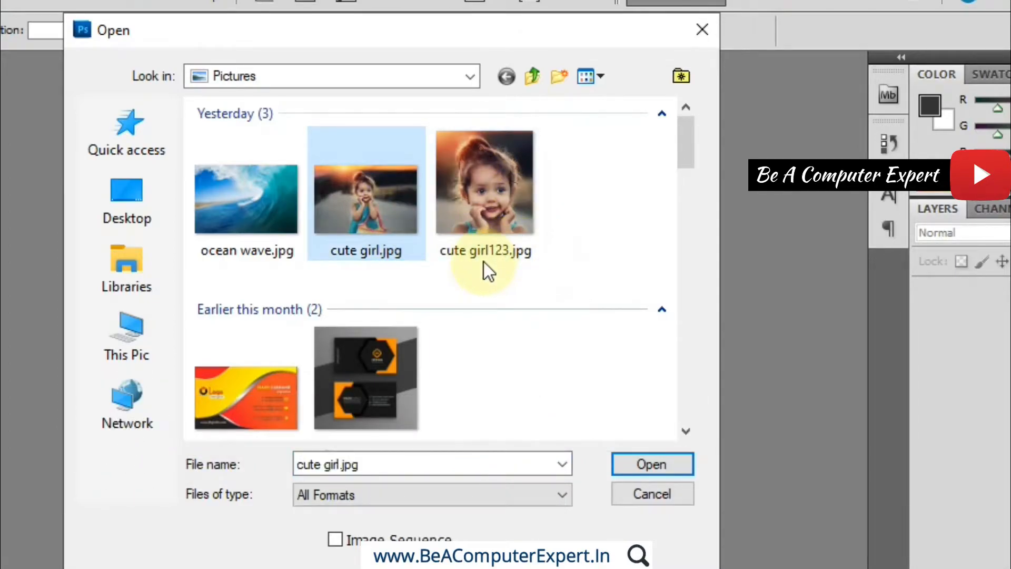
pyautogui.click(495, 225)
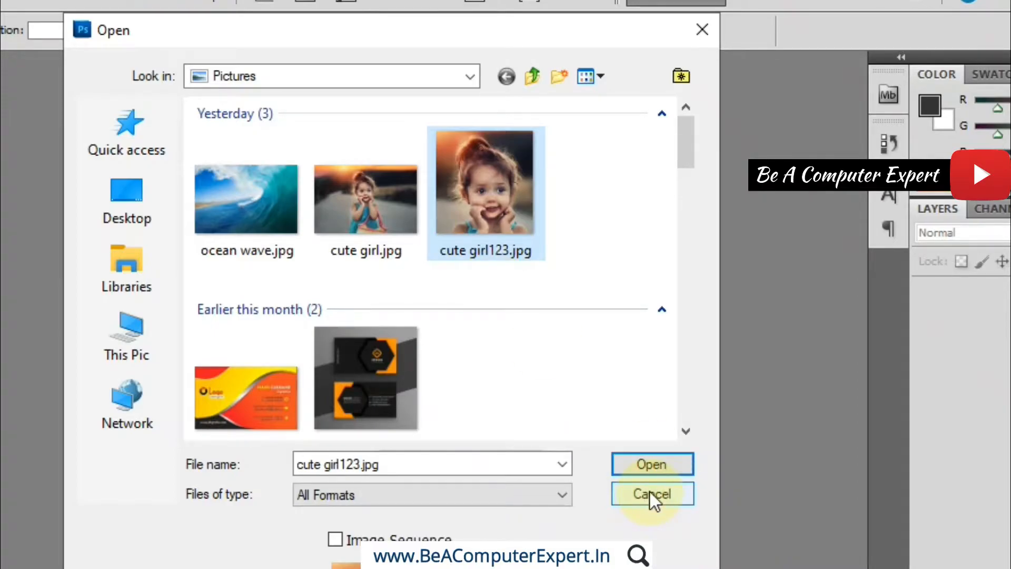
pyautogui.moveTo(687, 147); pyautogui.dragTo(691, 415)
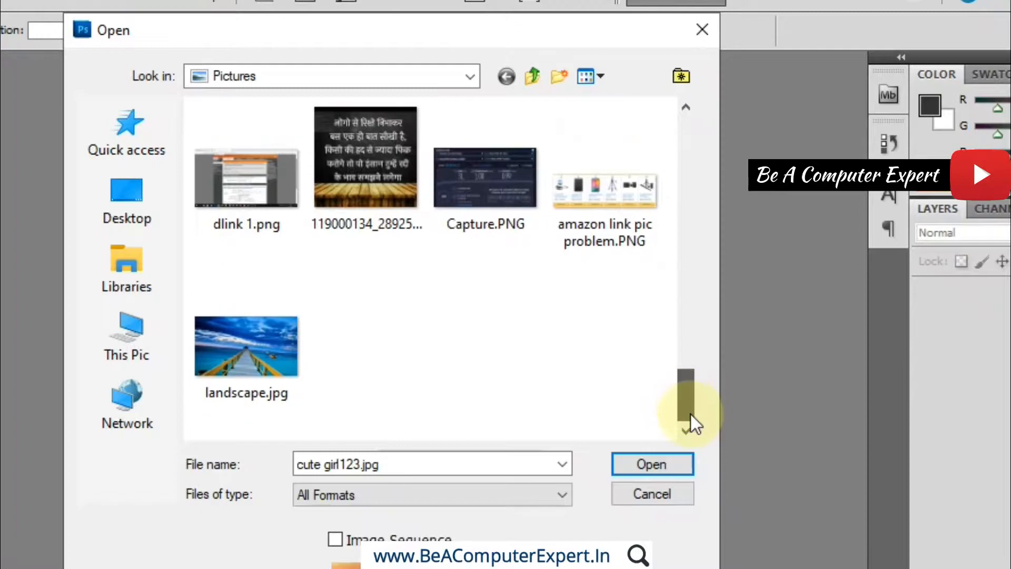
pyautogui.click(248, 347)
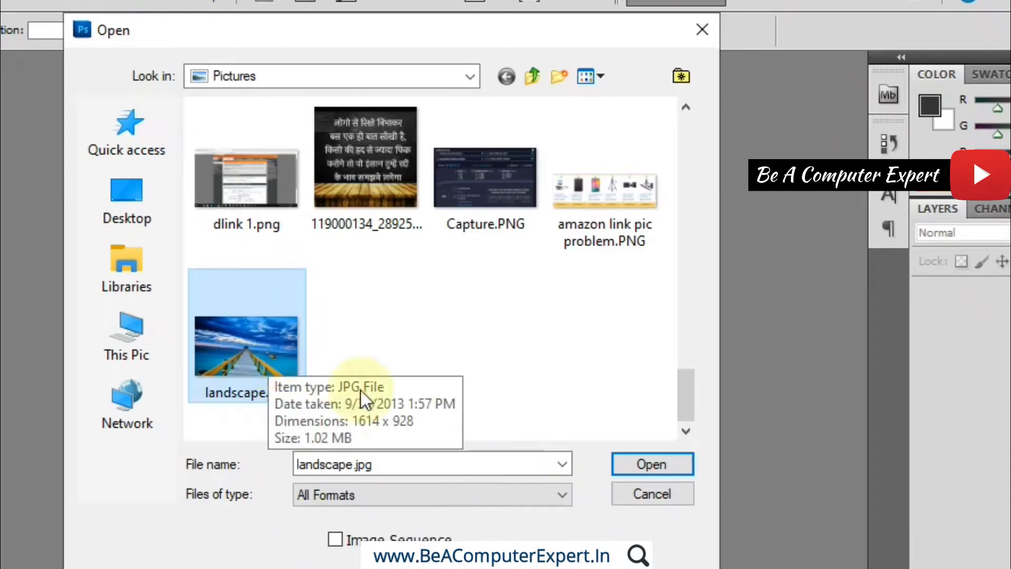
pyautogui.click(659, 465)
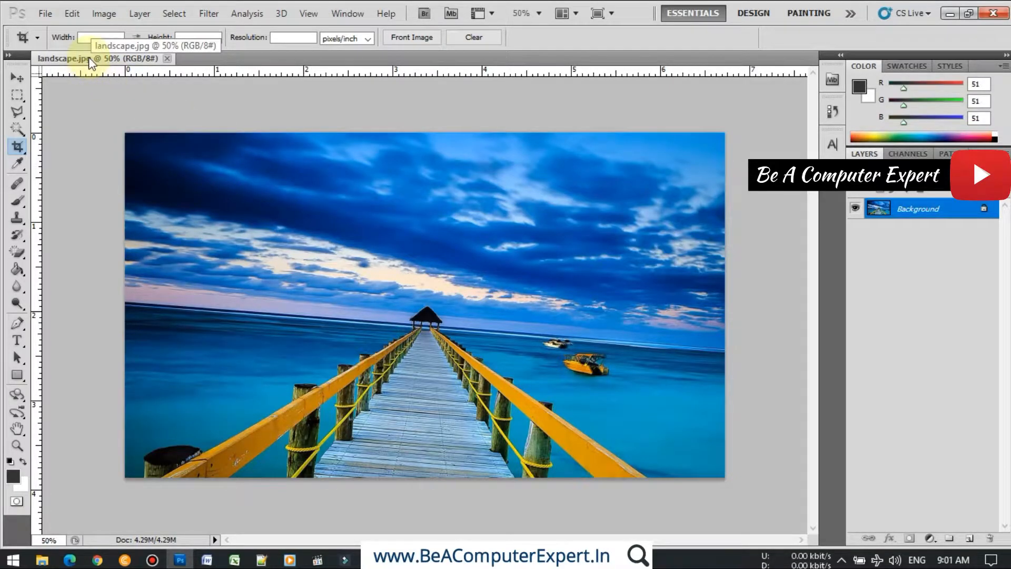
# - Float the landscape.jpg document in its own window and zoom out to 33.3% so gray space surrounds the photo
pyautogui.moveTo(89, 58); pyautogui.dragTo(223, 92)
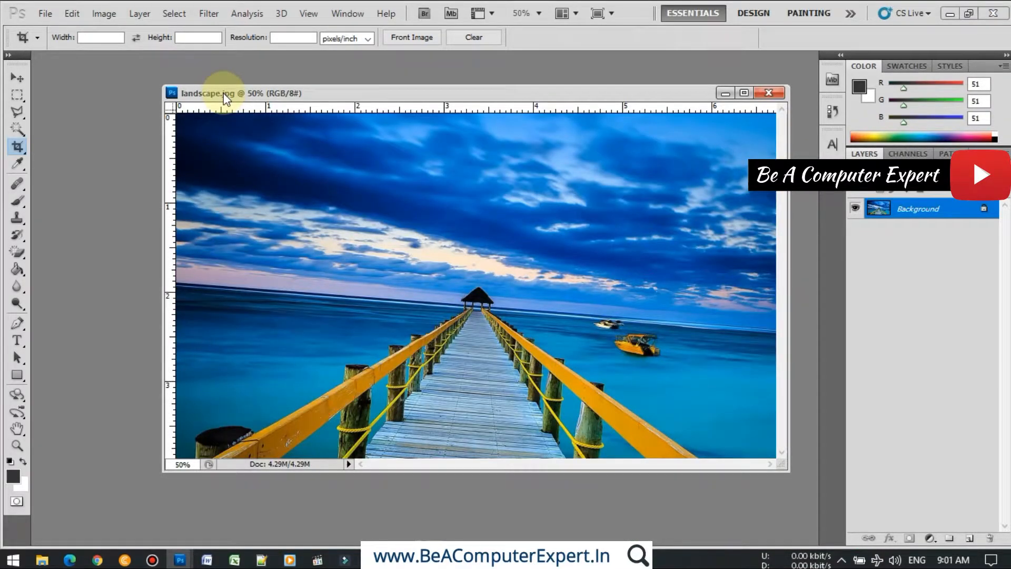
pyautogui.hotkey('ctrl', '-')
pyautogui.hotkey('ctrl', '-')
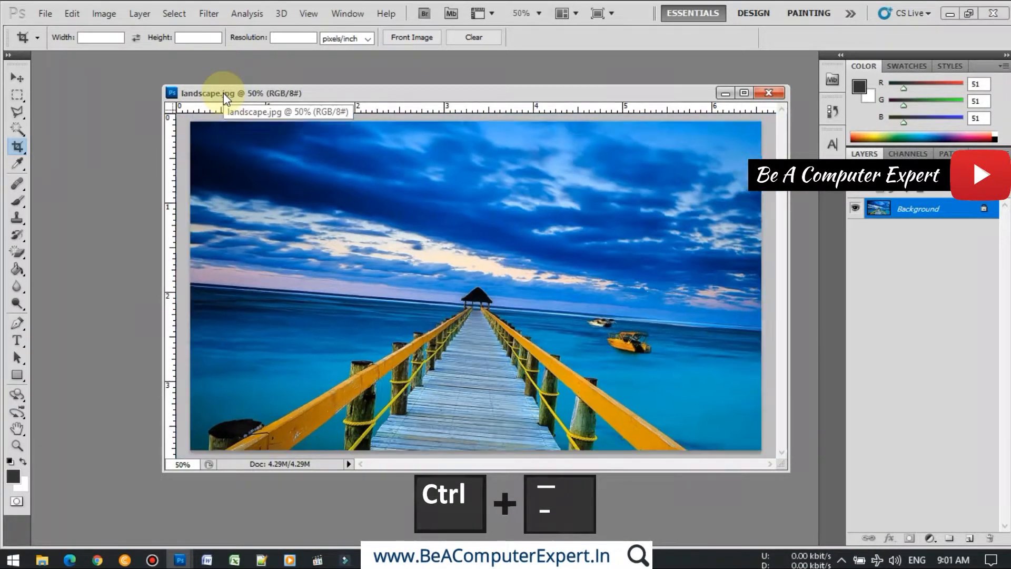
pyautogui.moveTo(162, 84); pyautogui.dragTo(254, 146)
pyautogui.moveTo(437, 153); pyautogui.dragTo(336, 99)
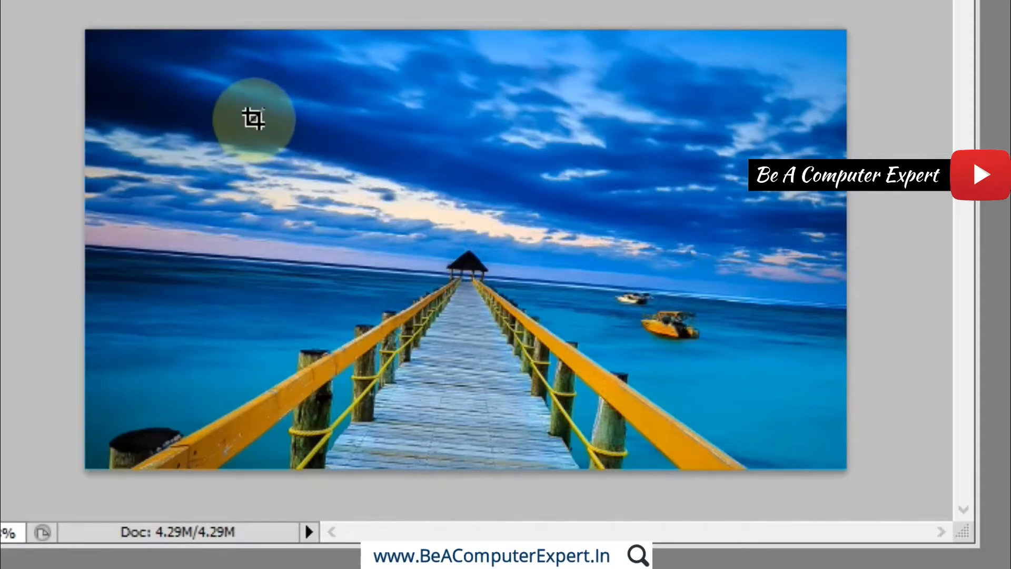
# - Draw a crop frame around the pier and boats and compare the Grid, None and Rule of Thirds guide overlays, ending on Rule of Thirds
pyautogui.moveTo(214, 87); pyautogui.dragTo(732, 441)
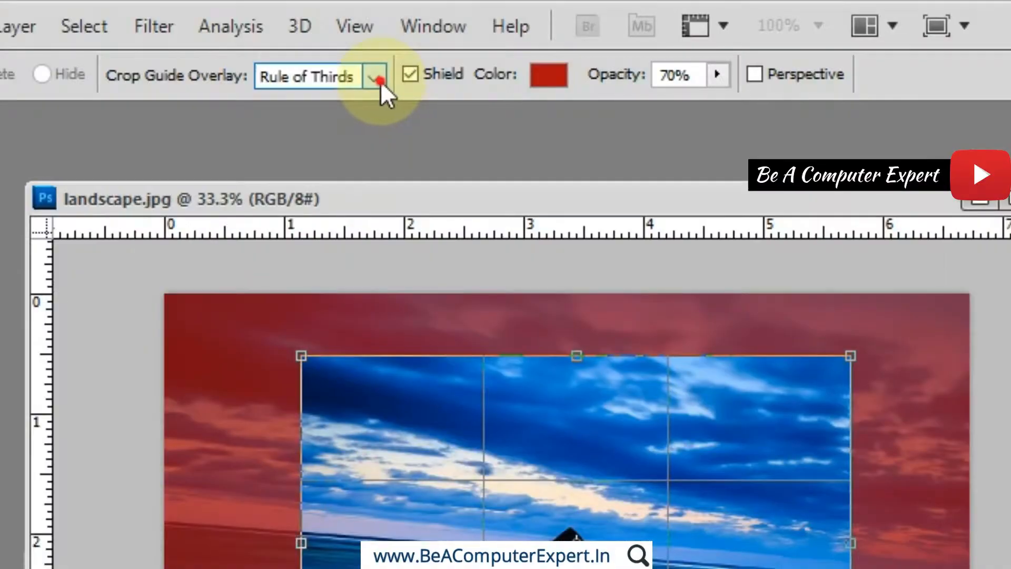
pyautogui.click(379, 80)
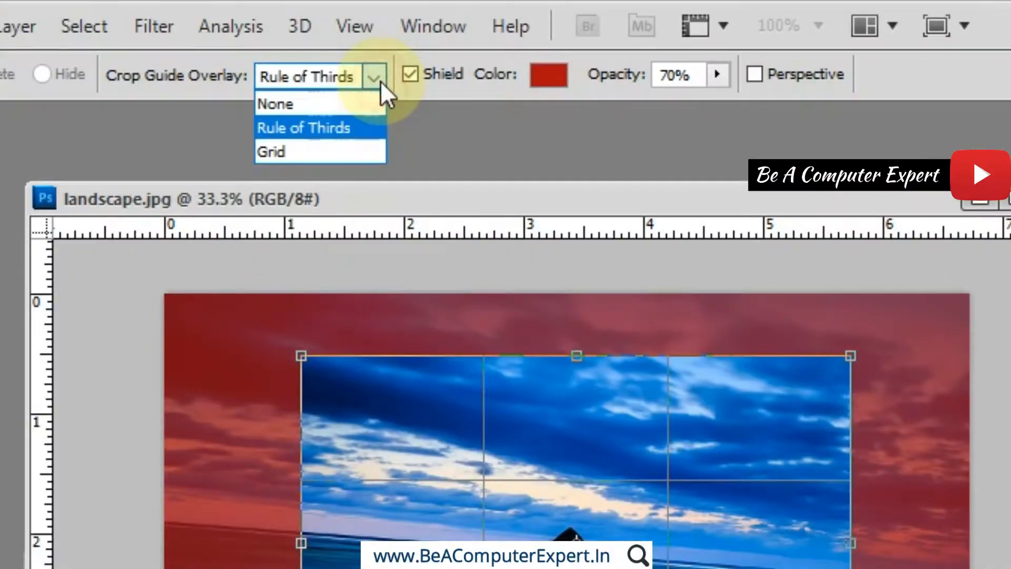
pyautogui.click(311, 152)
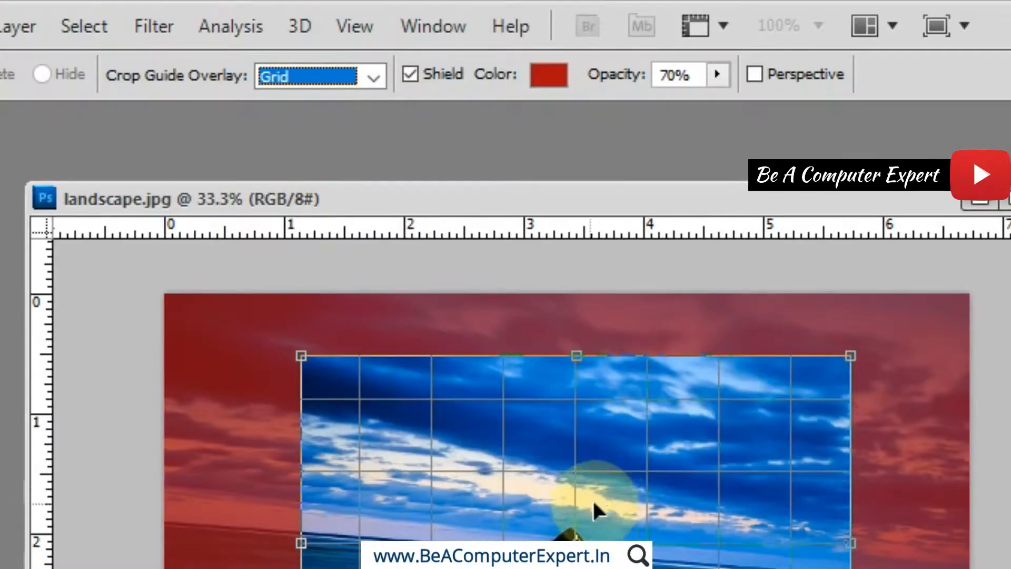
pyautogui.click(374, 78)
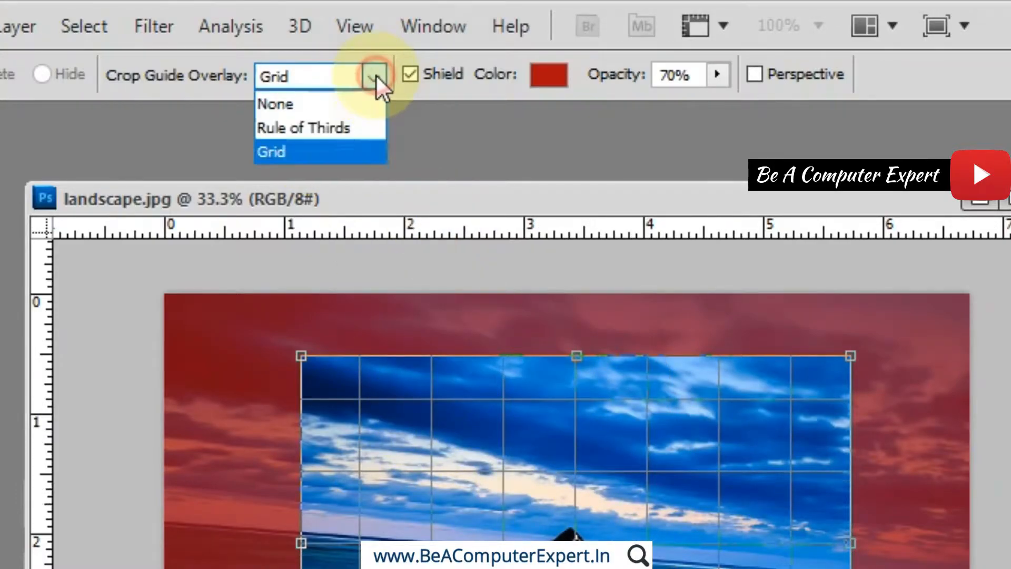
pyautogui.click(333, 131)
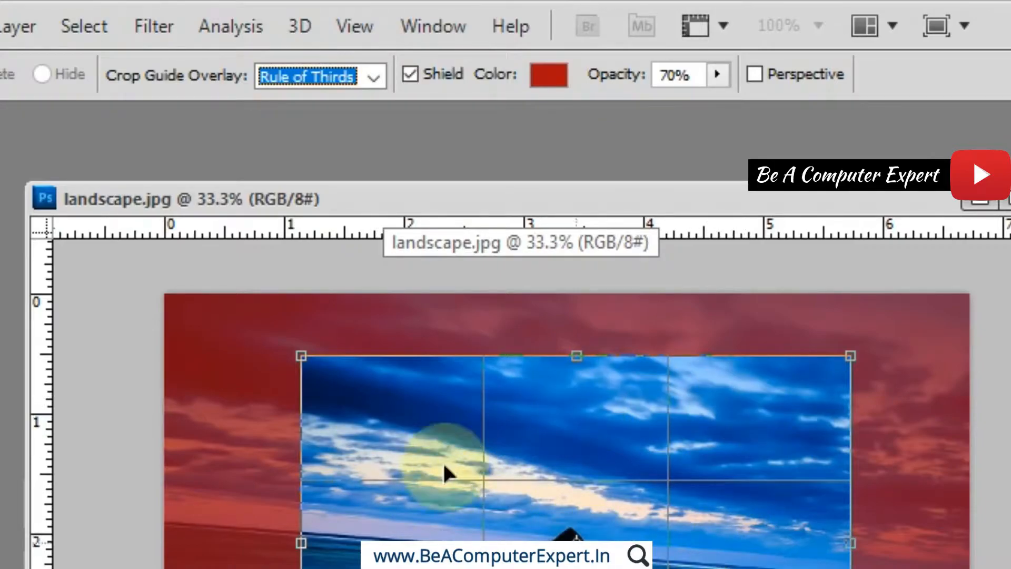
pyautogui.click(373, 83)
pyautogui.click(334, 105)
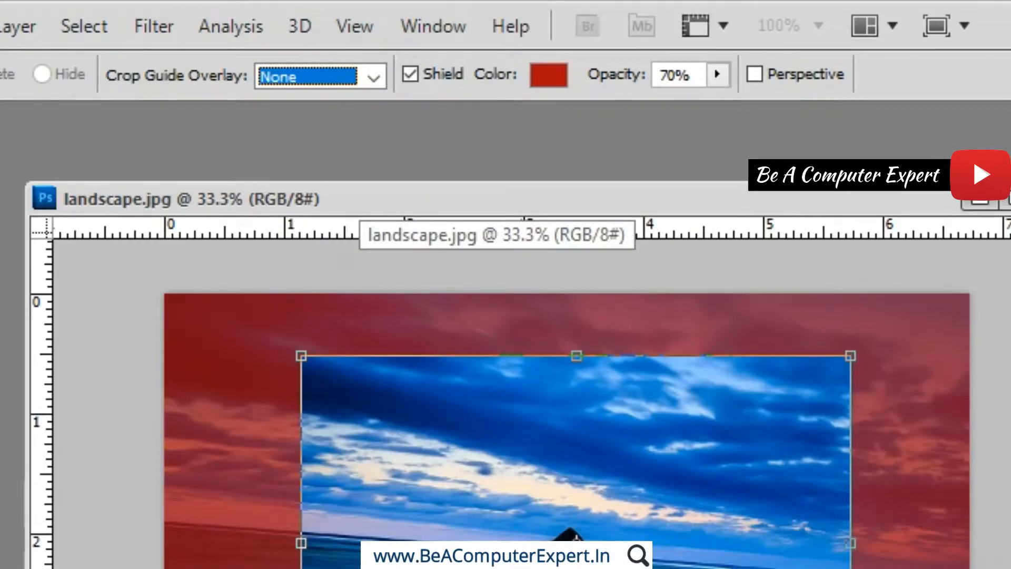
pyautogui.click(373, 79)
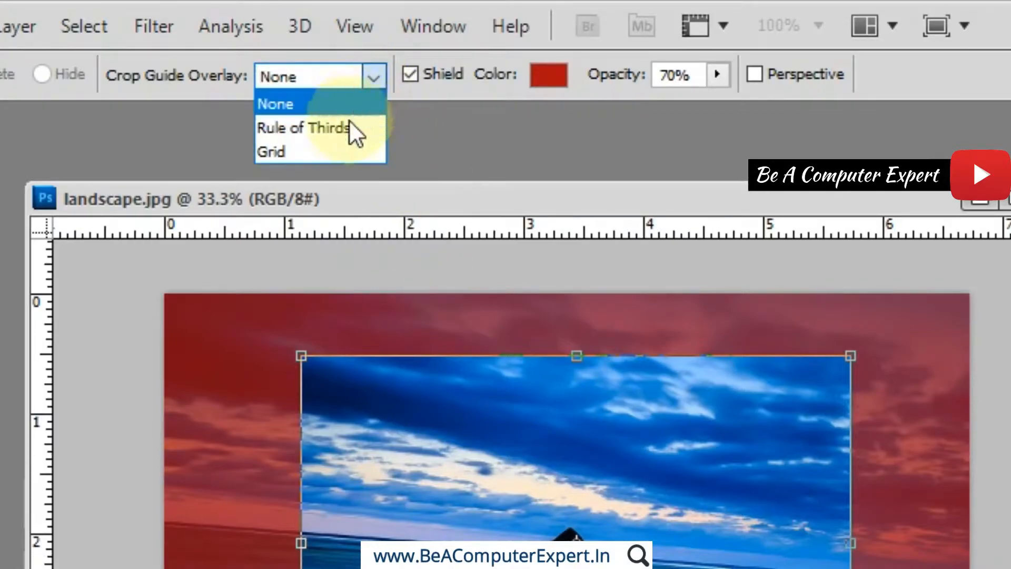
pyautogui.click(344, 128)
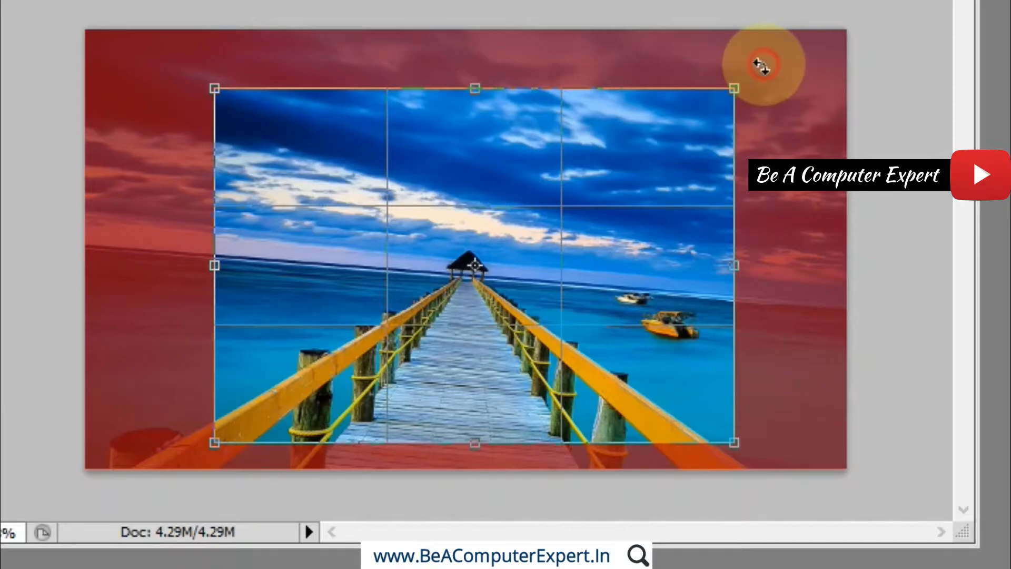
# - Rotate the crop frame slightly clockwise to line up with the tilted horizon and apply the crop
pyautogui.moveTo(761, 65); pyautogui.dragTo(769, 91)
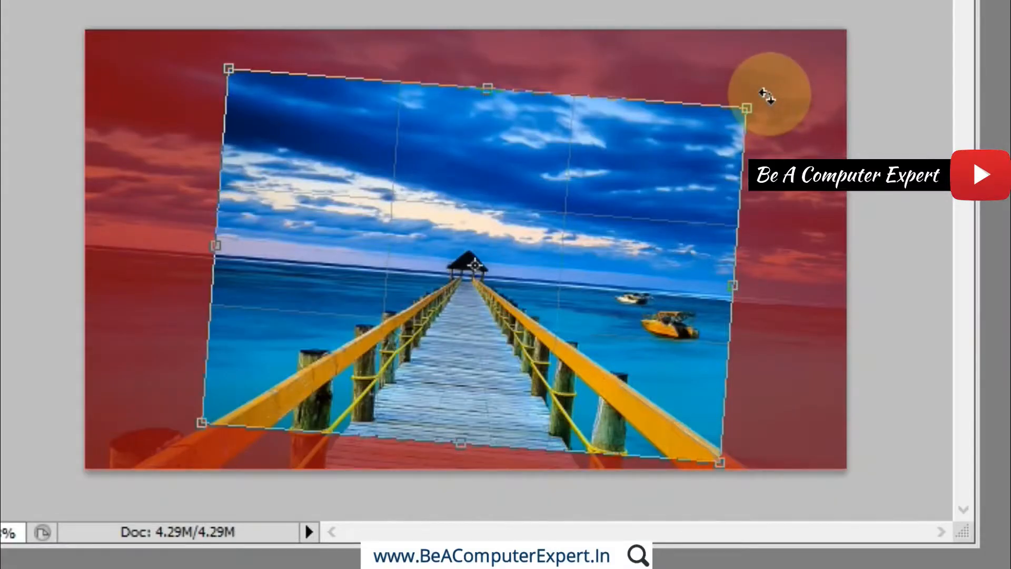
pyautogui.moveTo(766, 93); pyautogui.dragTo(771, 94)
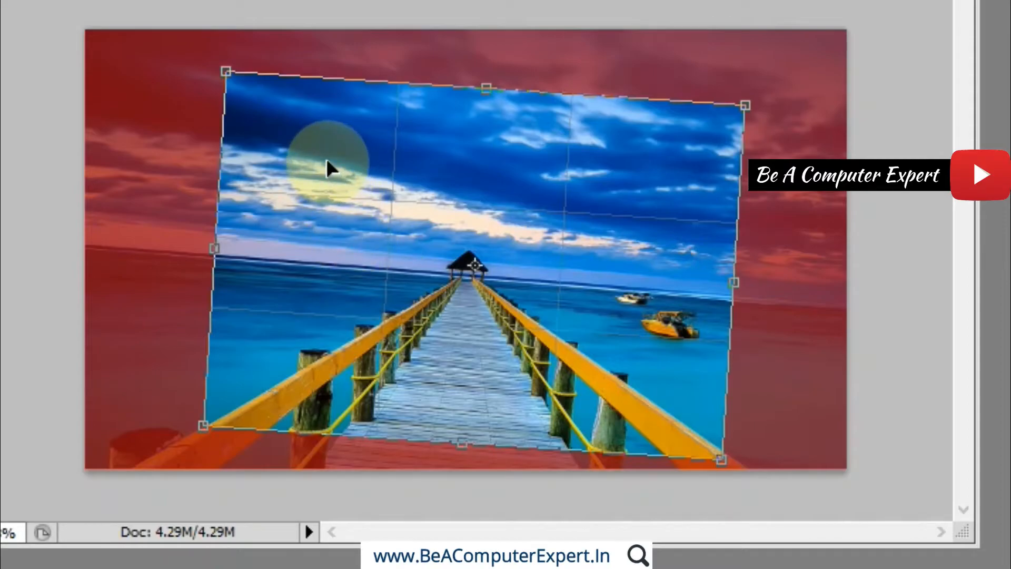
pyautogui.press('Return')
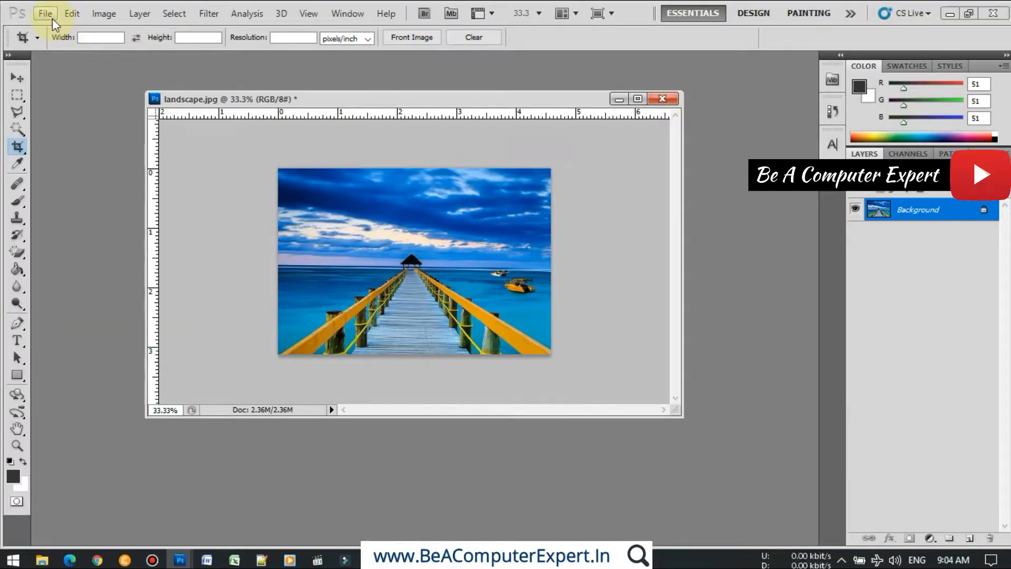
# - Save the cropped image as a separate JPEG named landscape123.jpg in the Pictures folder
pyautogui.click(52, 18)
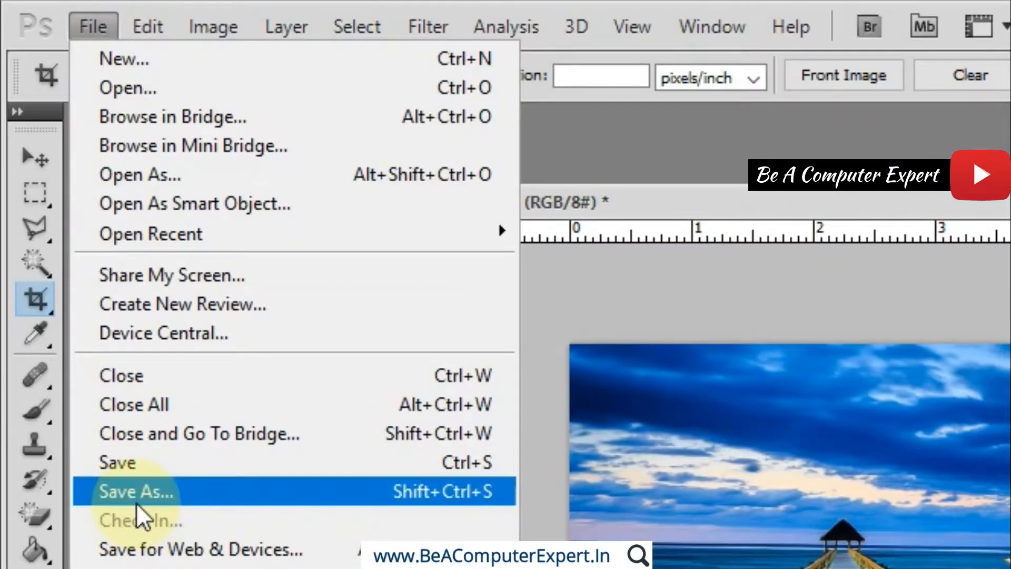
pyautogui.click(134, 497)
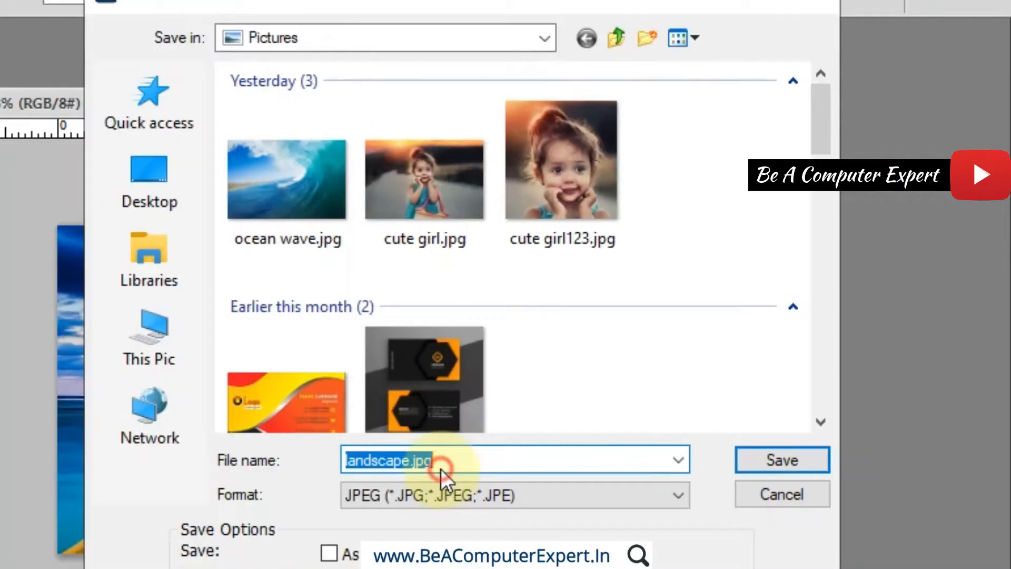
pyautogui.click(478, 301)
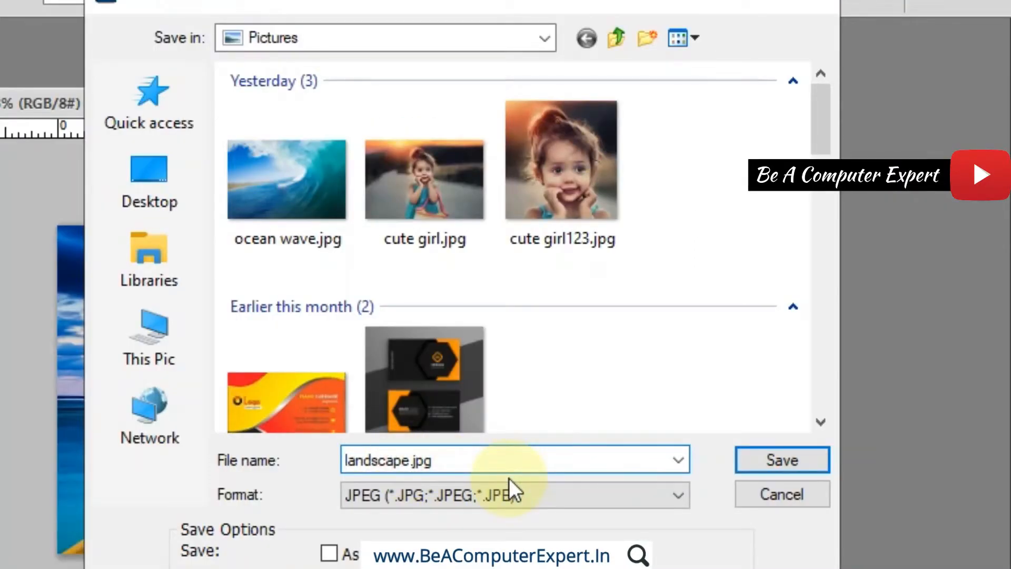
pyautogui.write('123')
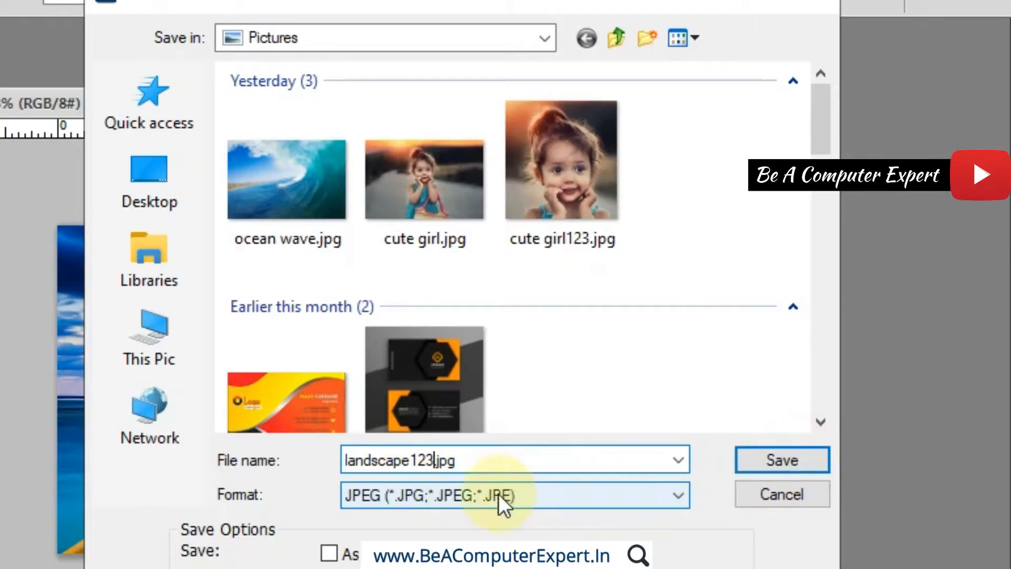
pyautogui.click(439, 494)
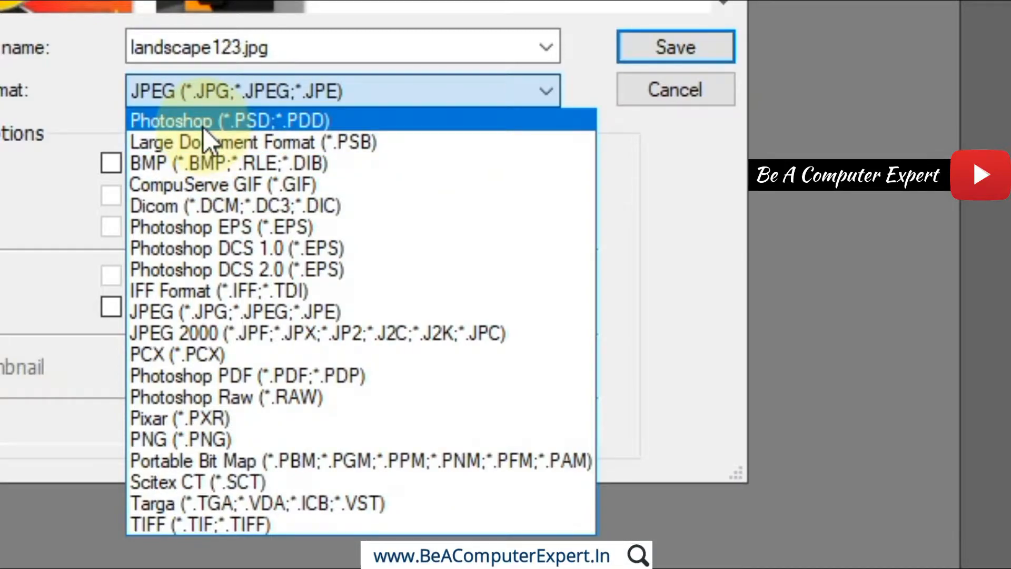
pyautogui.click(164, 309)
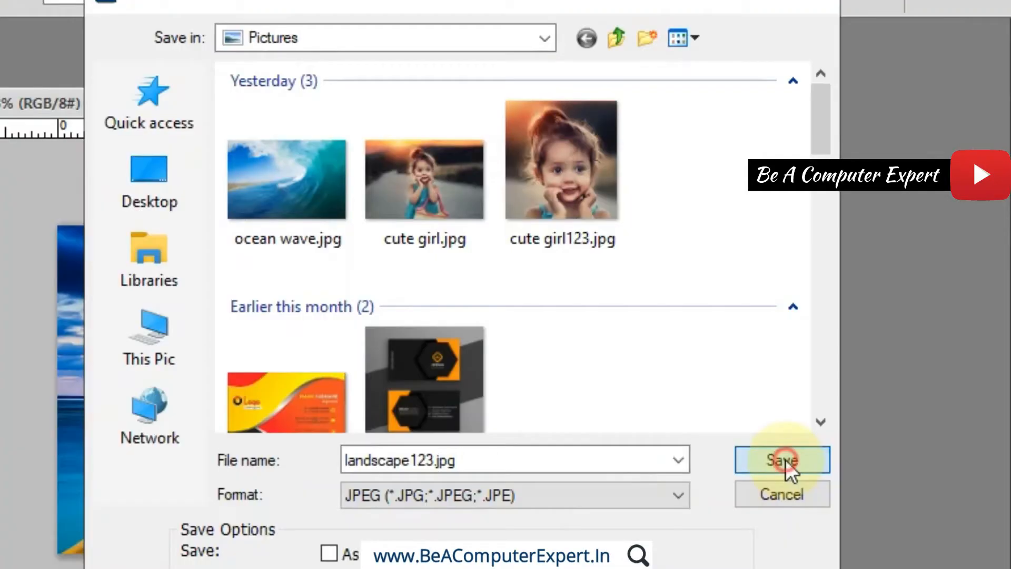
pyautogui.click(676, 47)
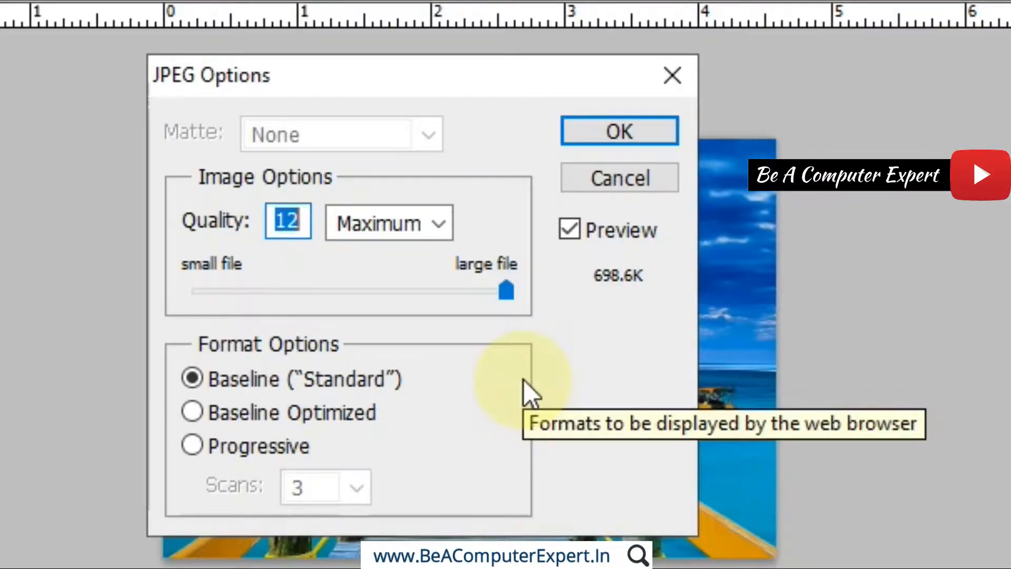
# - Confirm the JPEG options at Maximum quality 12 with the Baseline ("Standard") format and close the landscape123.jpg document
pyautogui.moveTo(510, 289); pyautogui.dragTo(555, 293)
pyautogui.click(620, 133)
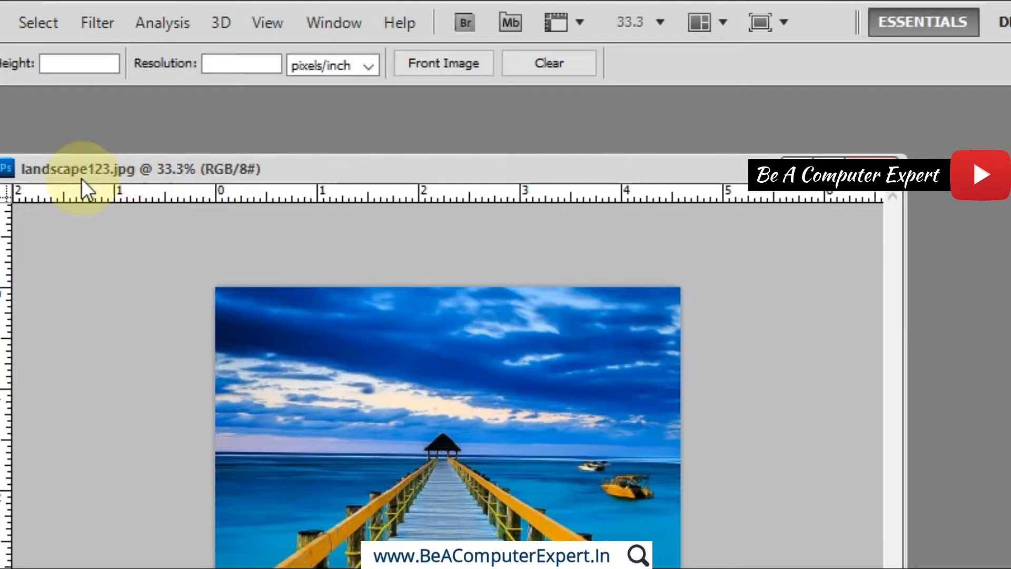
pyautogui.moveTo(112, 176)
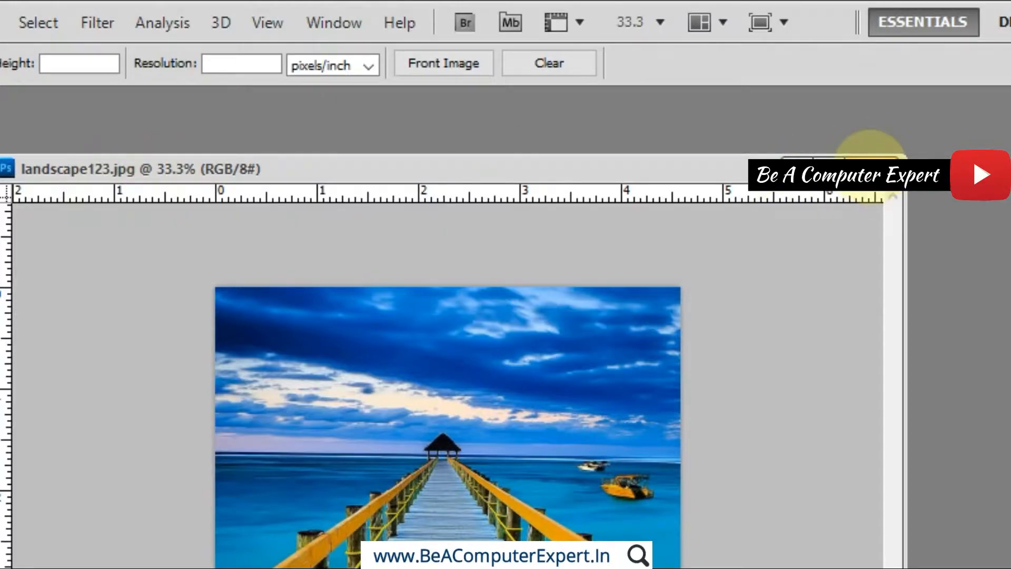
pyautogui.click(870, 157)
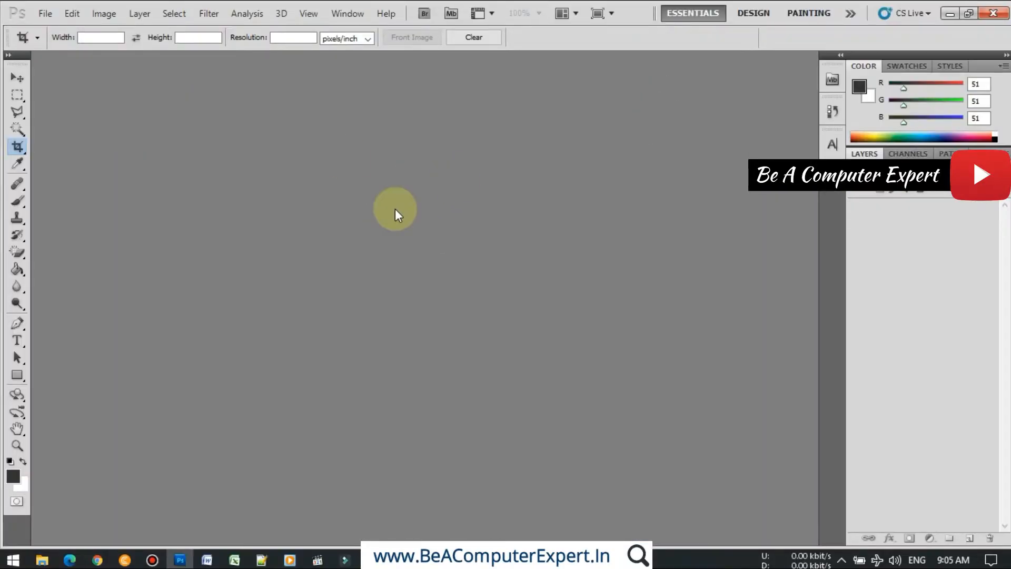
# - Browse the Pictures folder for files to open and compare the original landscape.jpg with the cropped landscape123.jpg
pyautogui.doubleClick(358, 172)
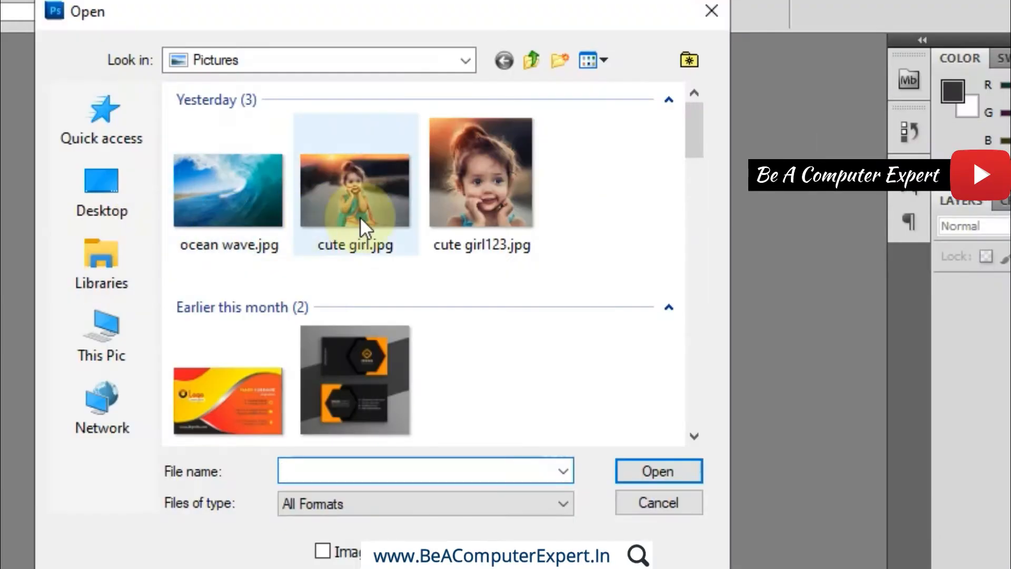
pyautogui.moveTo(688, 150); pyautogui.dragTo(697, 412)
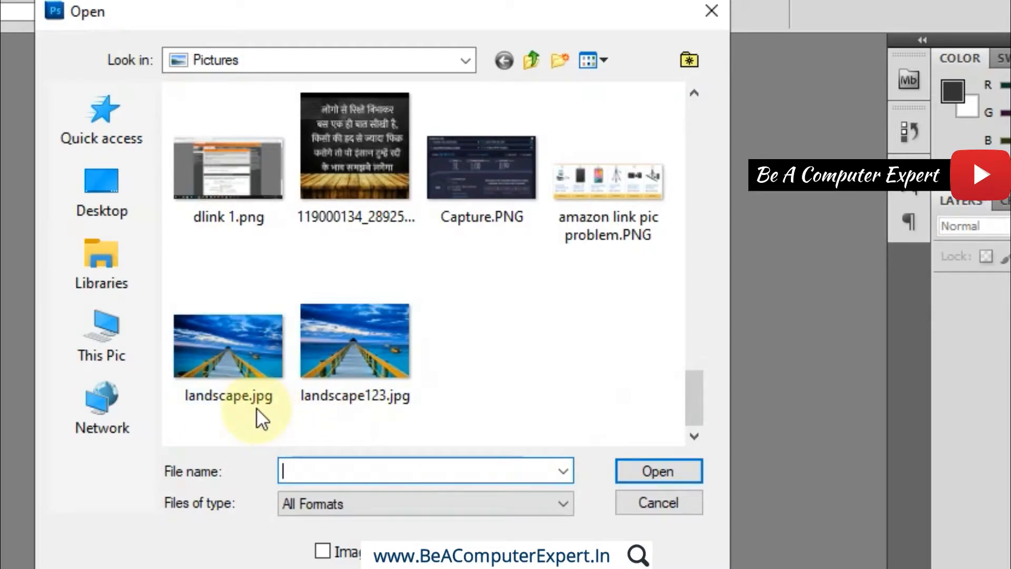
pyautogui.click(243, 391)
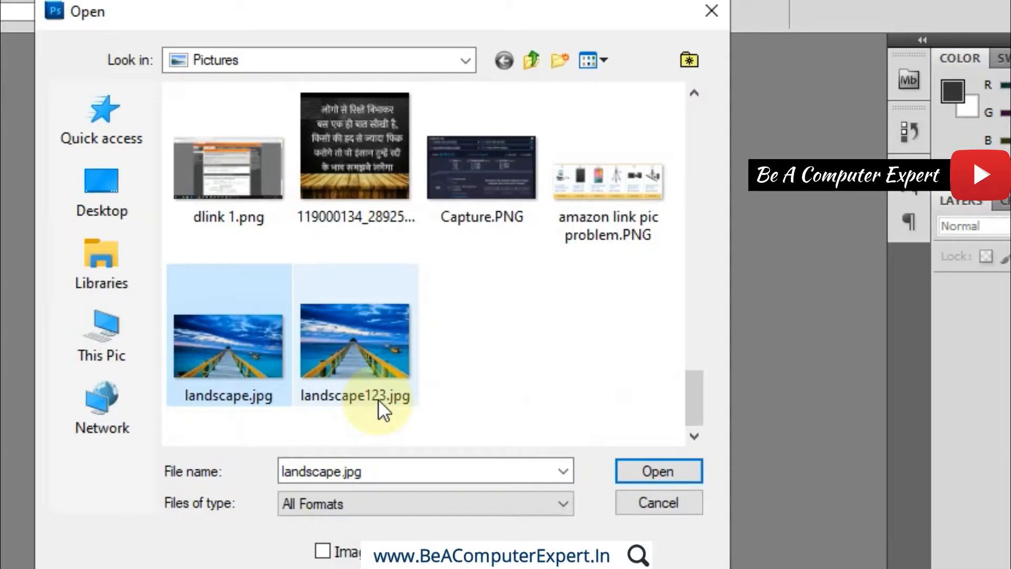
pyautogui.moveTo(378, 400)
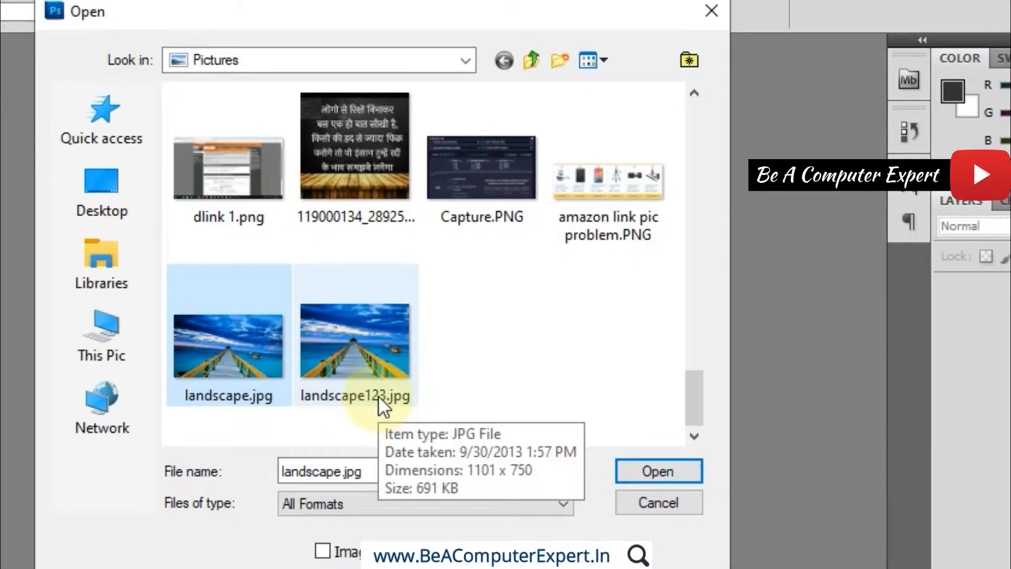
pyautogui.click(381, 337)
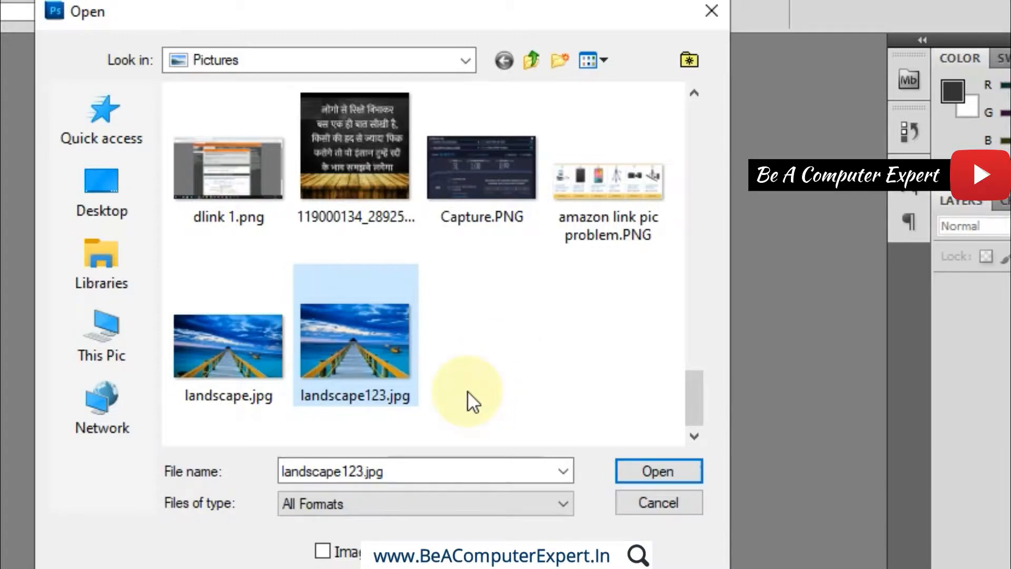
# - Open cute girl.jpg from the Pictures folder and undock its document into a floating window
pyautogui.moveTo(690, 399); pyautogui.dragTo(692, 101)
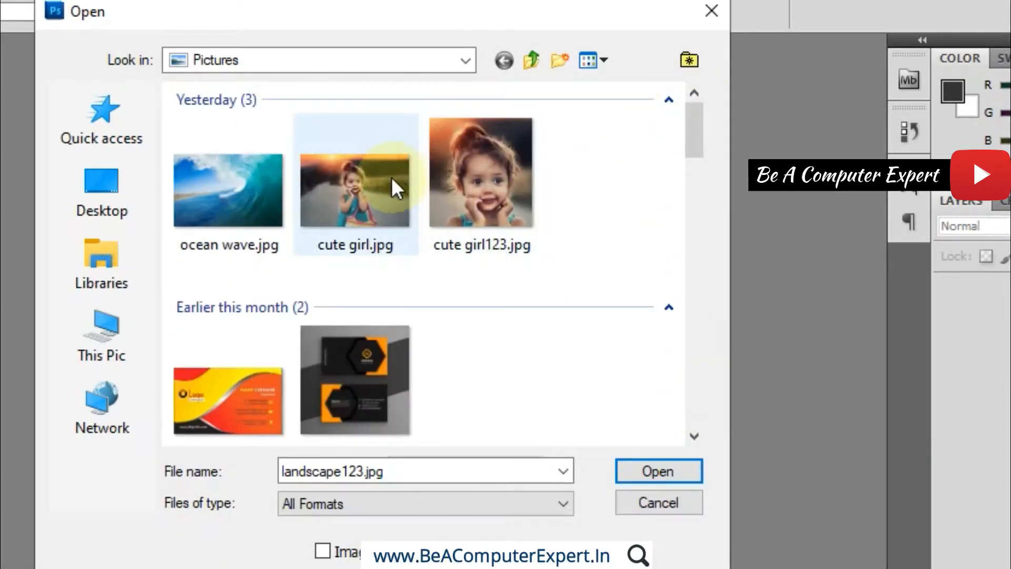
pyautogui.click(370, 189)
pyautogui.click(641, 474)
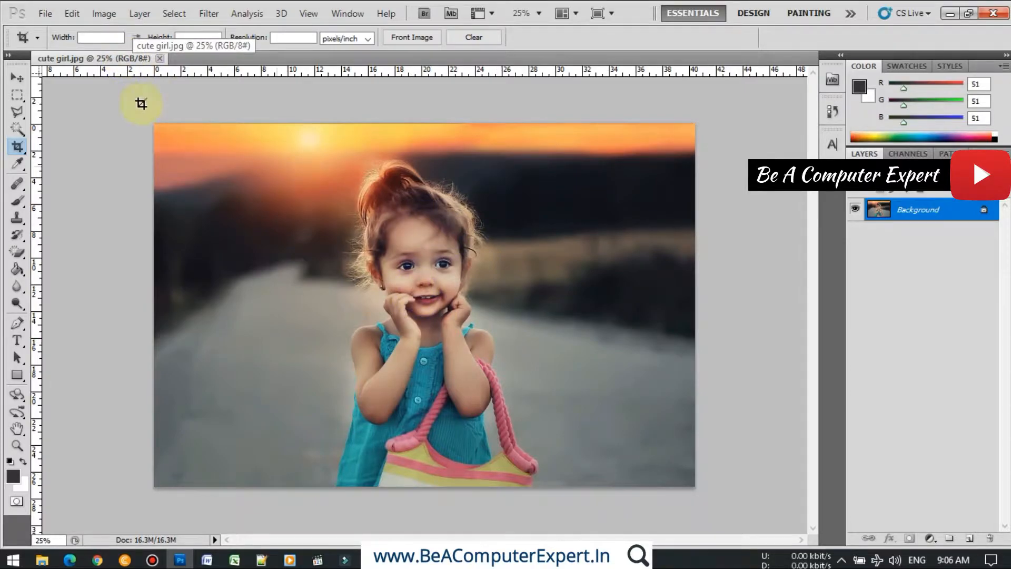
pyautogui.moveTo(92, 56); pyautogui.dragTo(160, 91)
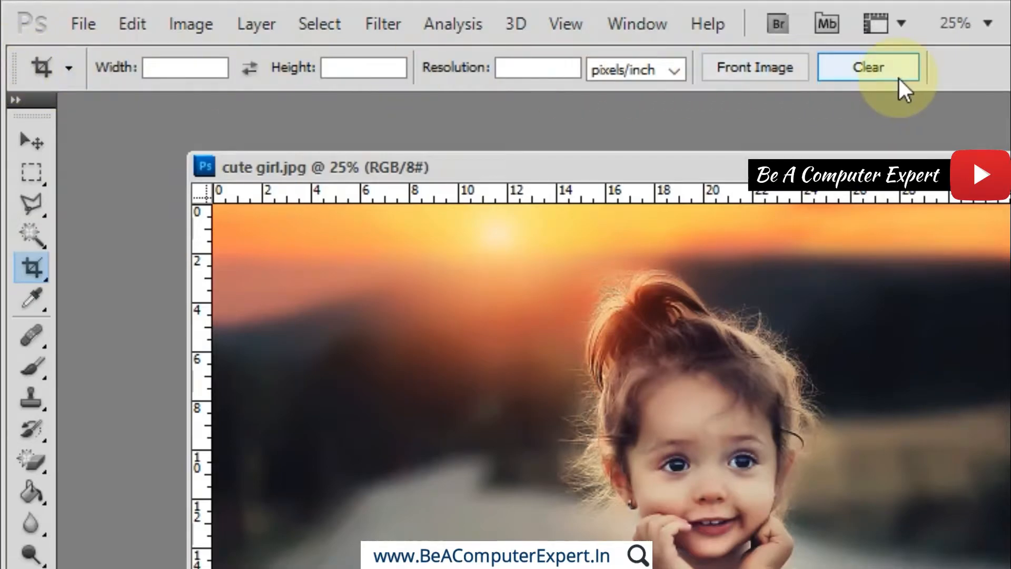
# - Hide the tool options bar and show it again
pyautogui.click(652, 30)
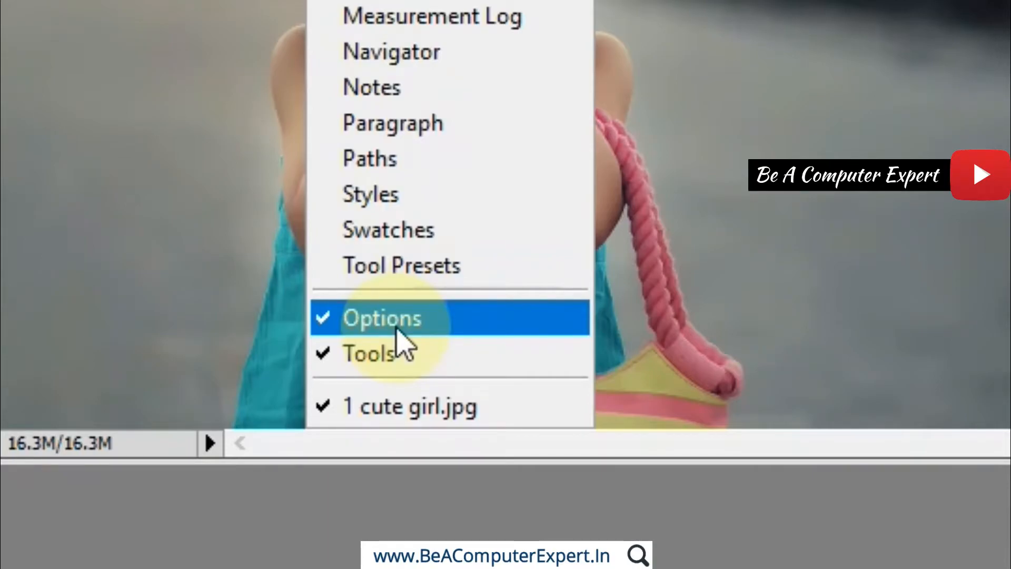
pyautogui.click(397, 330)
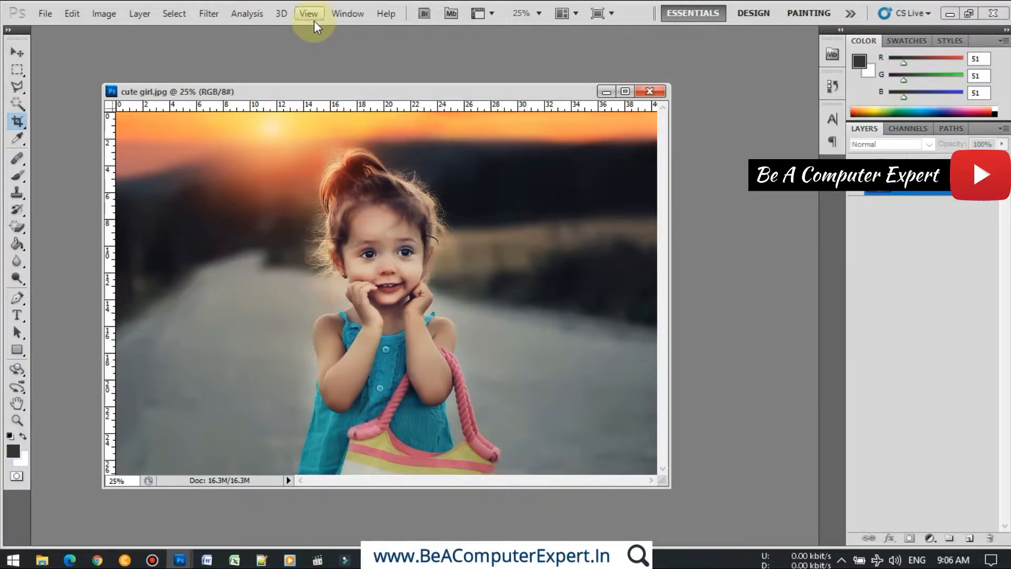
pyautogui.click(362, 17)
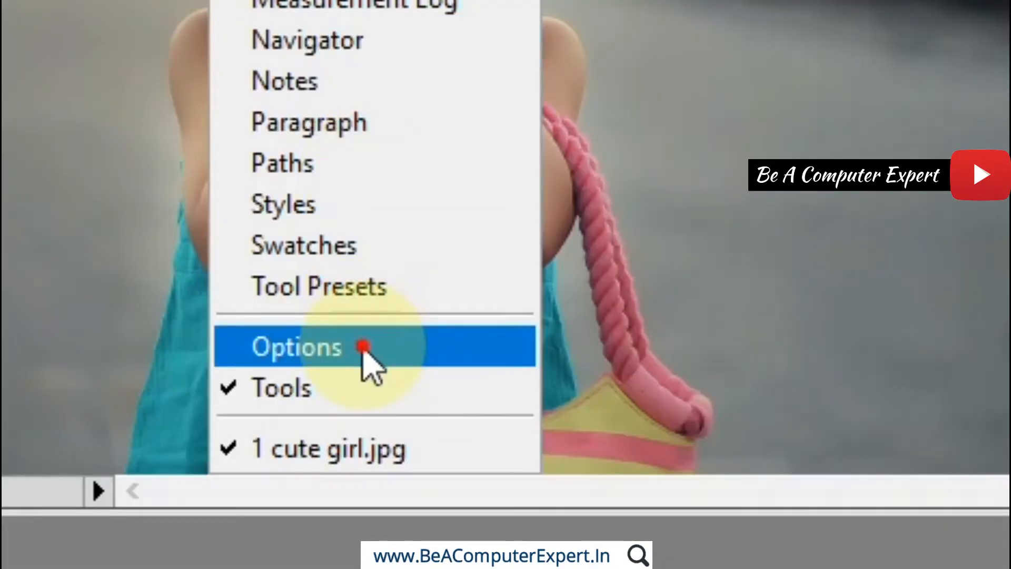
pyautogui.click(363, 347)
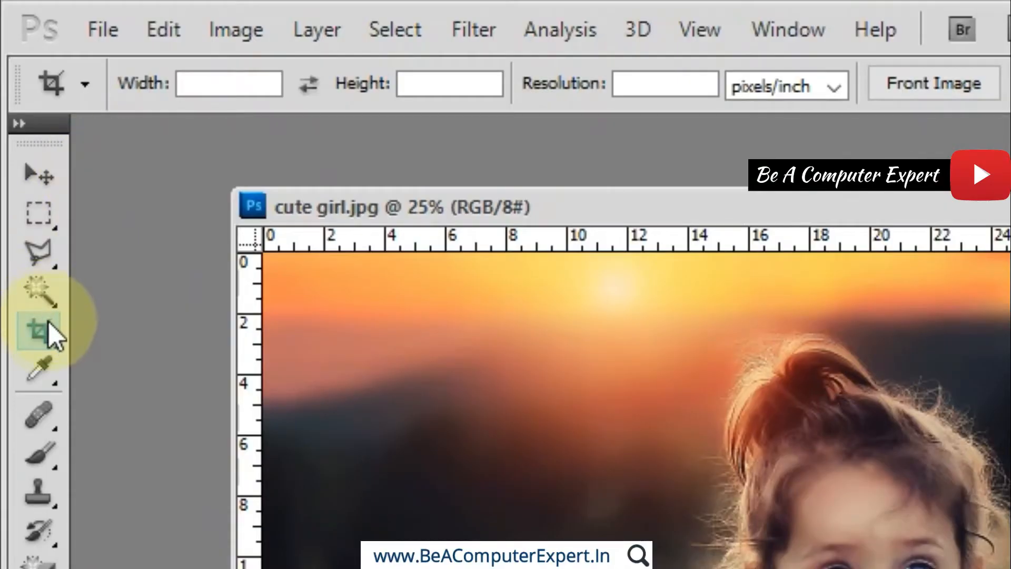
# - Try the Crop Tool's size presets and choose Crop 4 inch x 6 inch 300 ppi
pyautogui.click(85, 85)
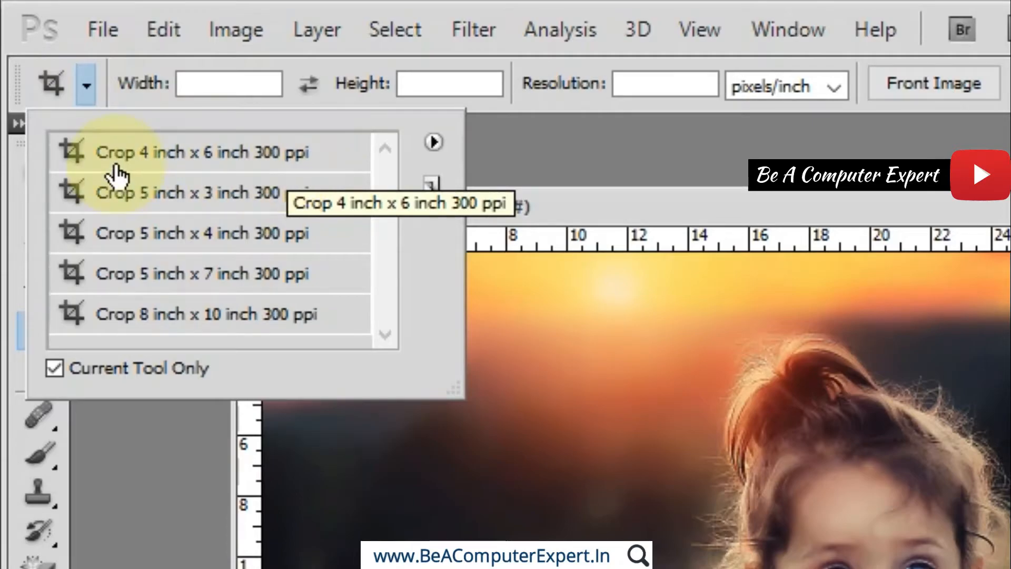
pyautogui.click(216, 162)
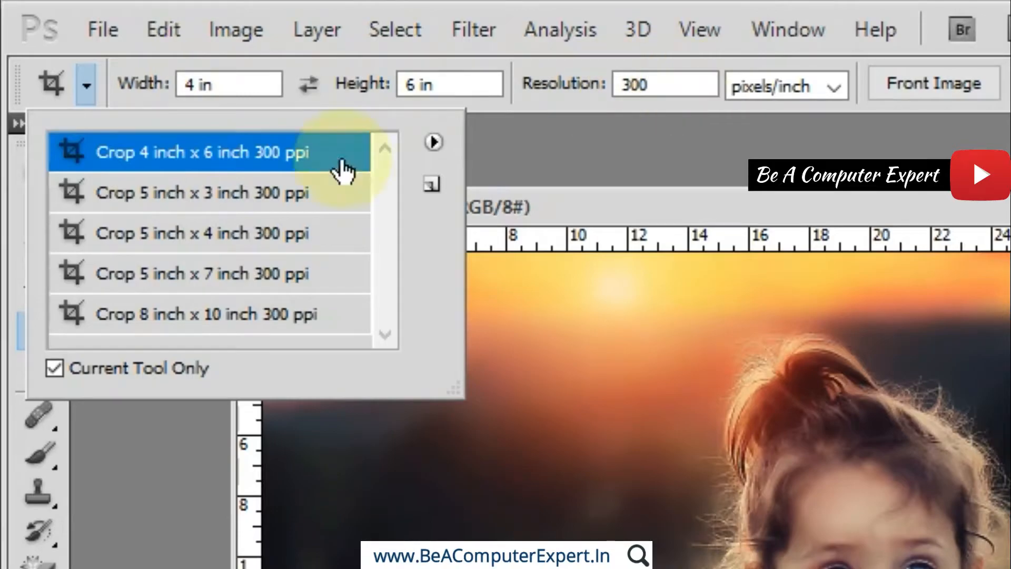
pyautogui.click(158, 235)
pyautogui.click(165, 204)
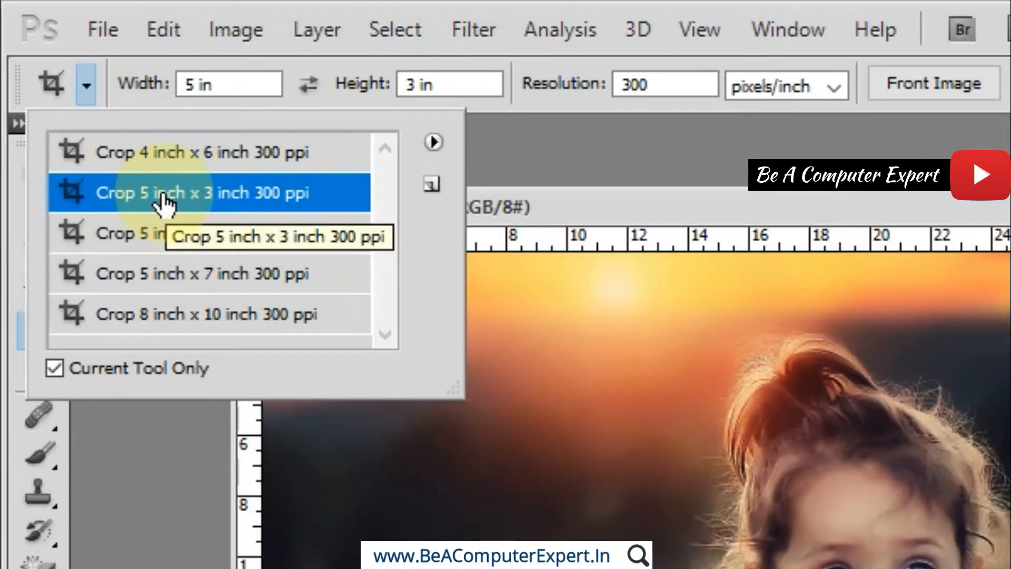
pyautogui.click(165, 166)
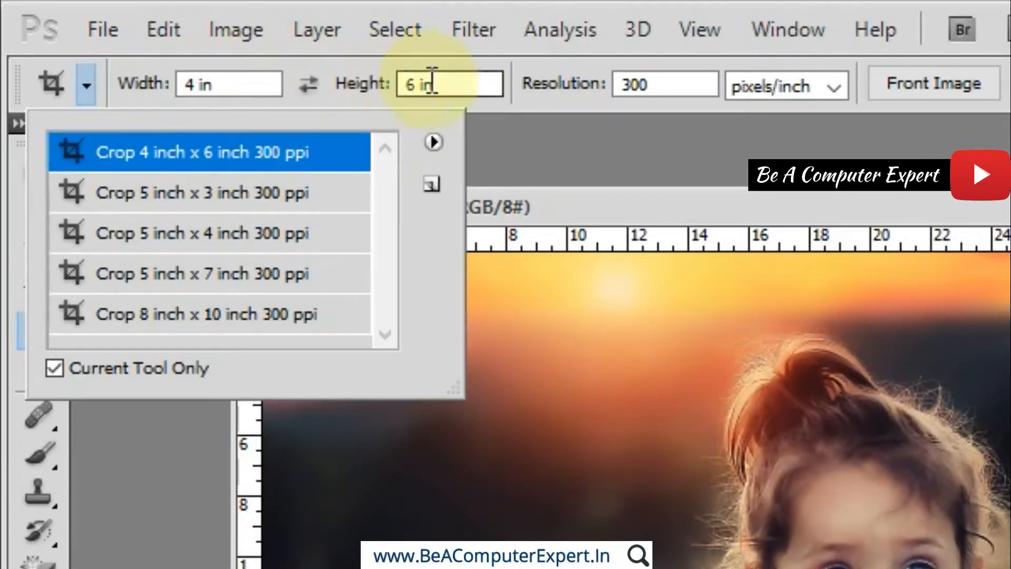
pyautogui.click(636, 211)
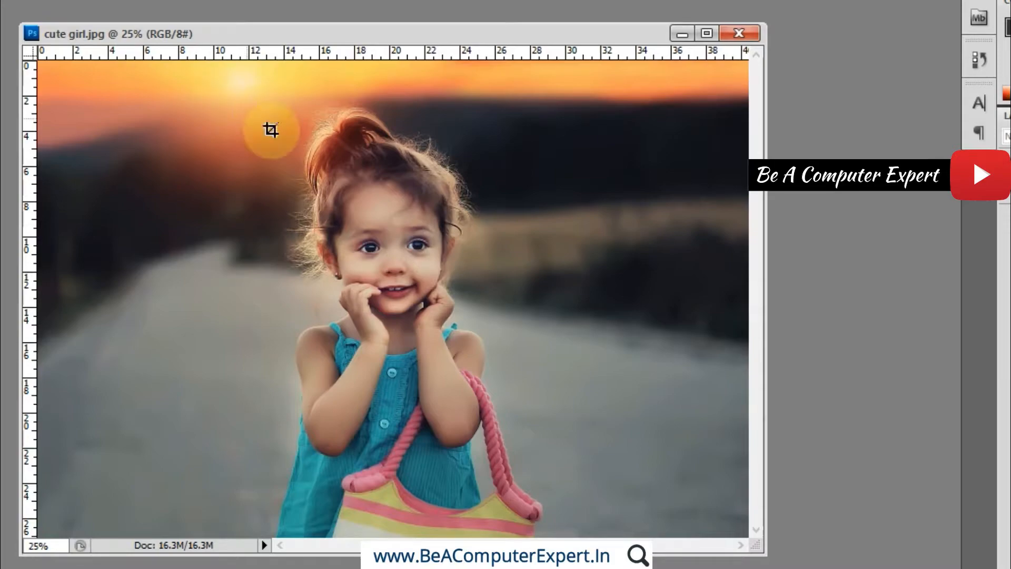
# - Draw a 4 x 6 inch crop frame around the girl's head and upper body and cancel the crop
pyautogui.moveTo(246, 89); pyautogui.dragTo(293, 157)
pyautogui.moveTo(394, 219)
pyautogui.mouseDown()
pyautogui.moveTo(413, 390)
pyautogui.moveTo(377, 276)
pyautogui.moveTo(315, 195)
pyautogui.moveTo(501, 501)
pyautogui.moveTo(501, 492)
pyautogui.mouseUp()
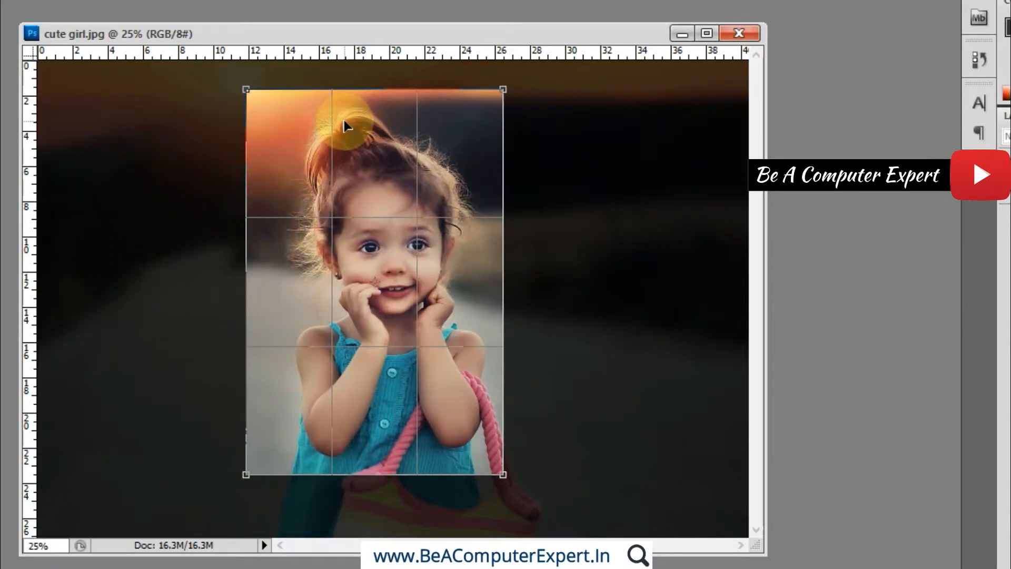
pyautogui.press('Escape')
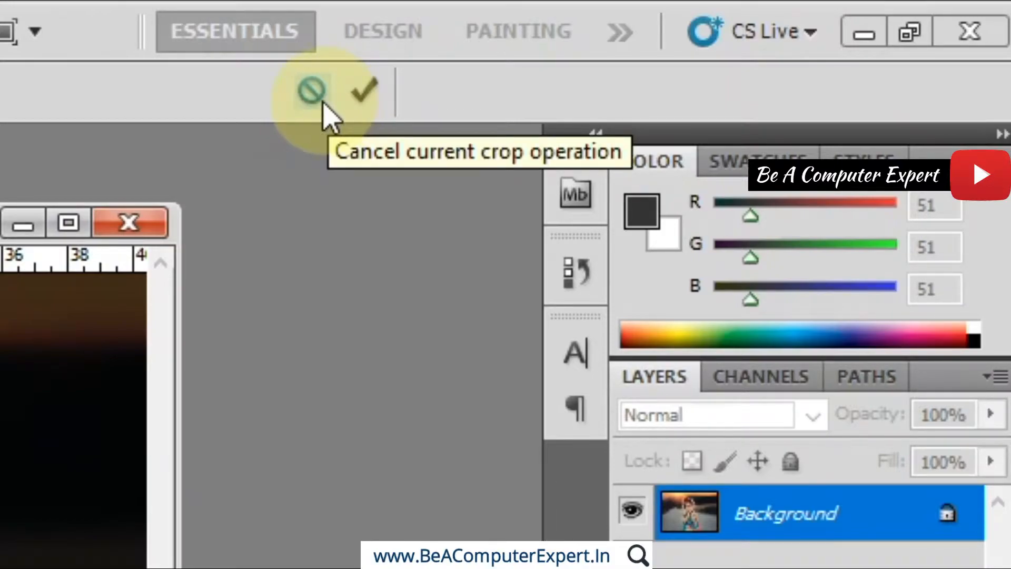
pyautogui.click(321, 100)
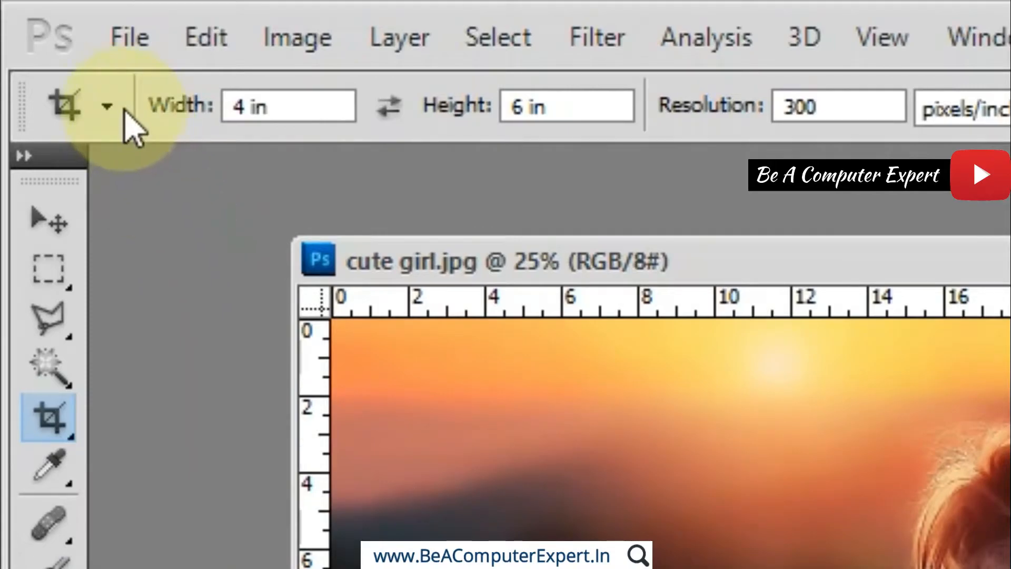
# - Switch the Crop Tool to the Crop 5 inch x 3 inch 300 ppi preset
pyautogui.click(37, 37)
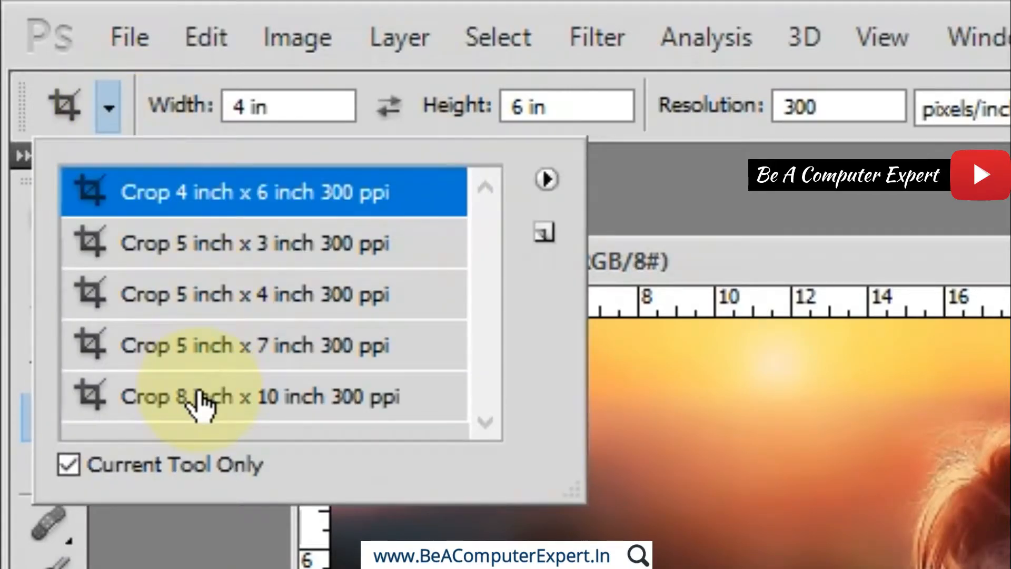
pyautogui.click(218, 253)
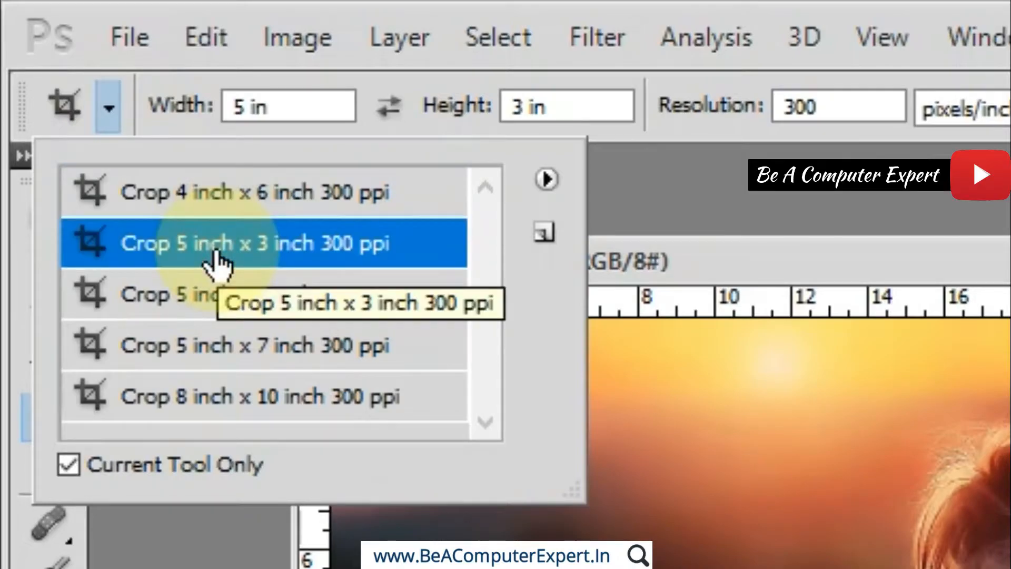
pyautogui.click(780, 256)
# - Draw a 5 x 3 inch crop frame over the girl's face, reposition and enlarge it, and cancel the crop
pyautogui.moveTo(230, 82); pyautogui.dragTo(524, 378)
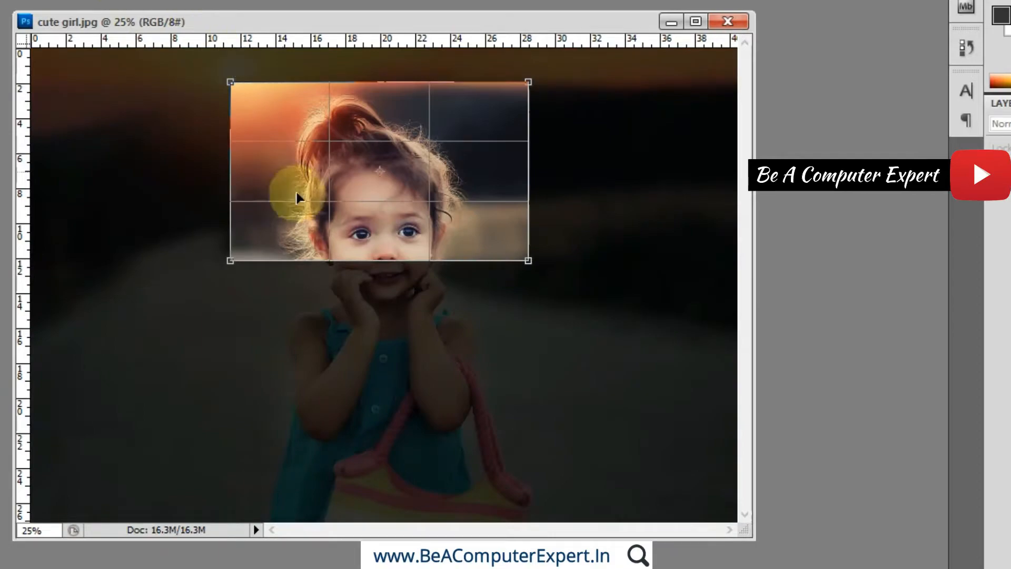
pyautogui.moveTo(411, 191); pyautogui.dragTo(444, 208)
pyautogui.moveTo(508, 273); pyautogui.dragTo(575, 337)
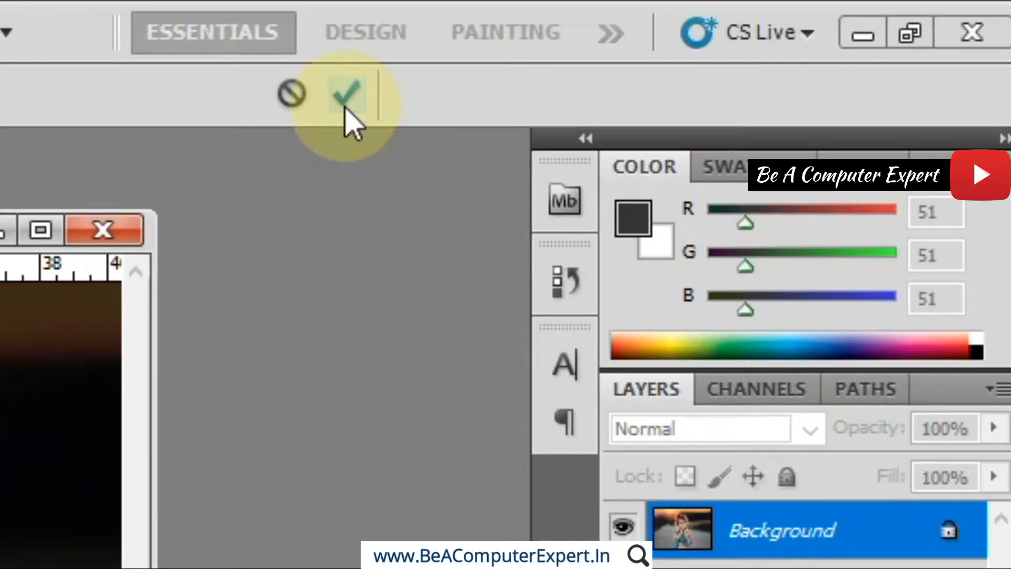
pyautogui.click(291, 96)
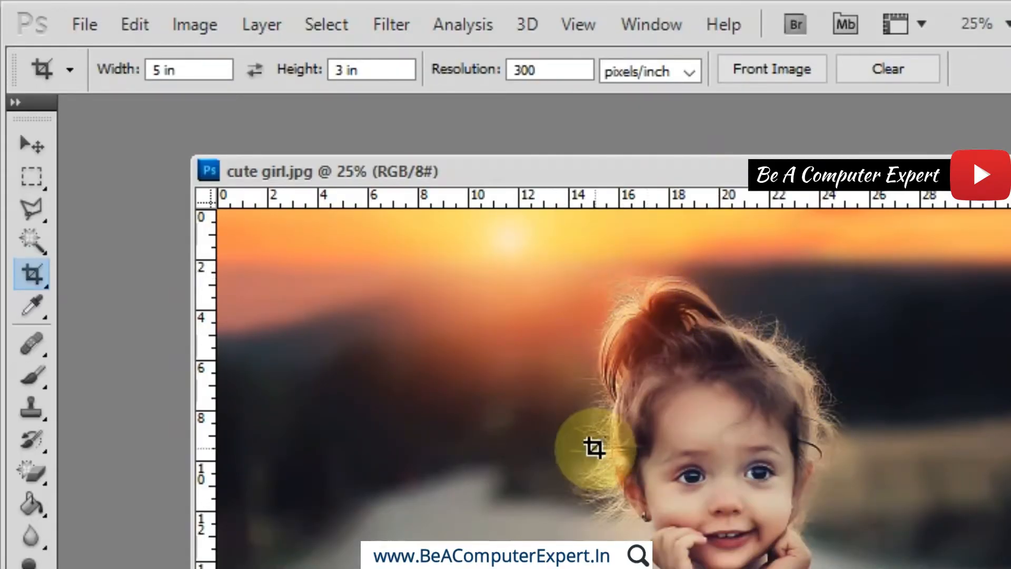
# - Set a custom crop size of 16 in width and 9 in height for the Crop Tool
pyautogui.click(70, 70)
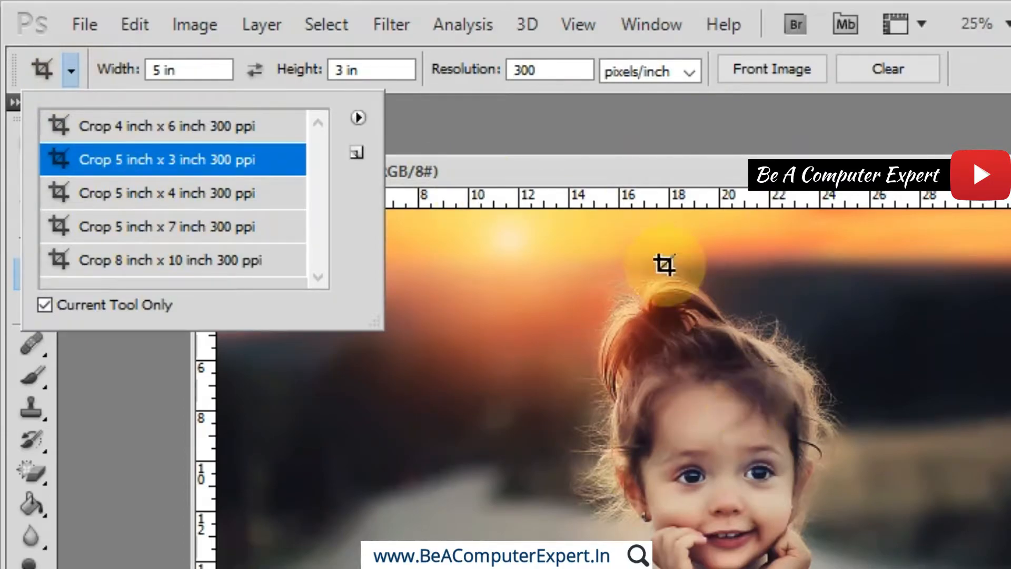
pyautogui.click(707, 178)
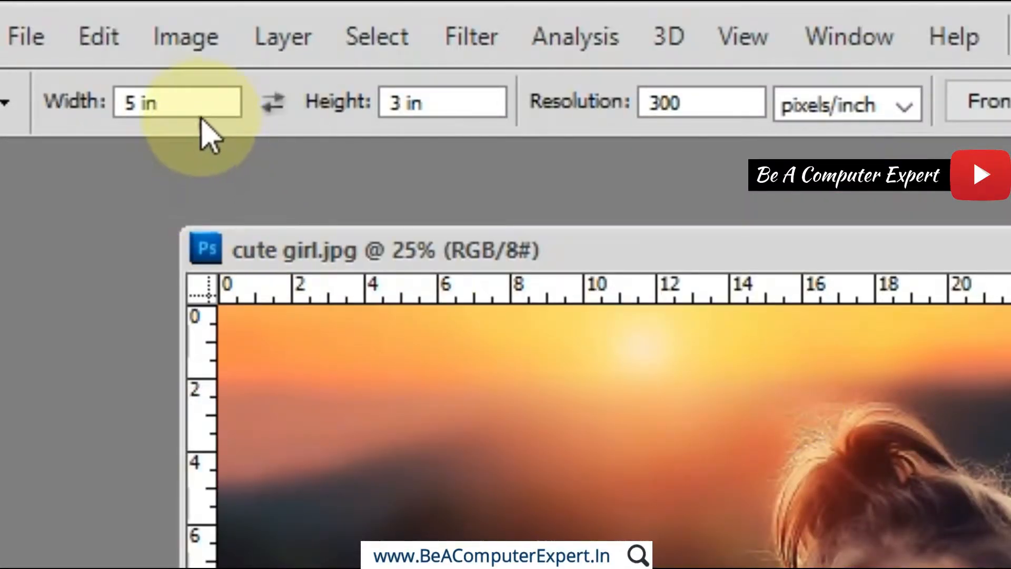
pyautogui.click(162, 103)
pyautogui.click(87, 103)
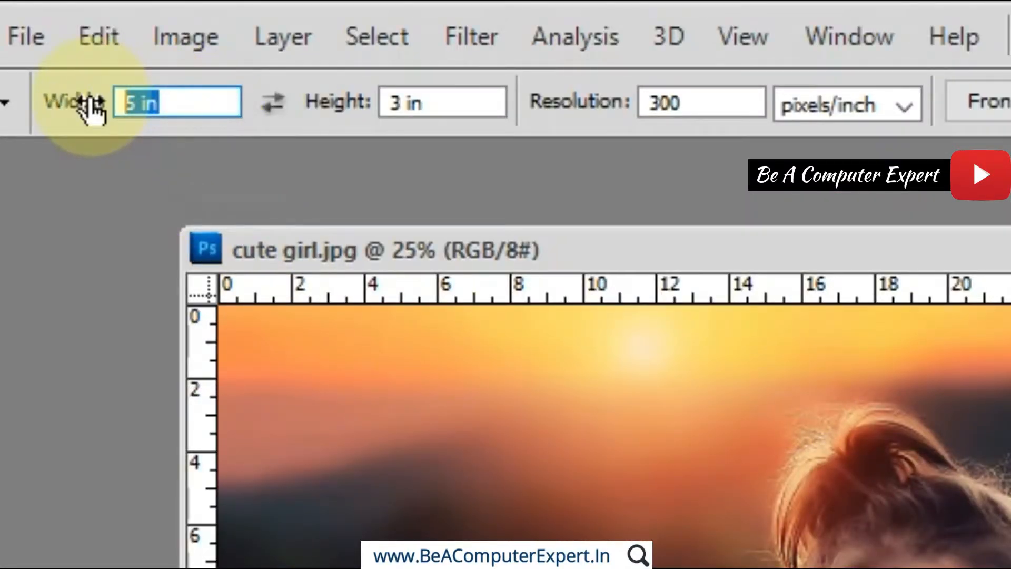
pyautogui.write('1')
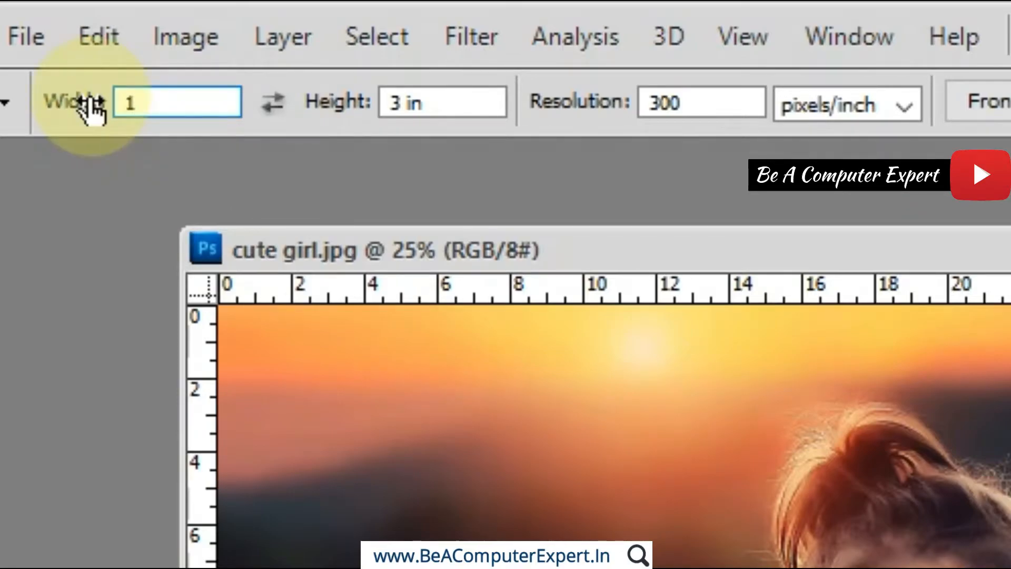
pyautogui.write('6')
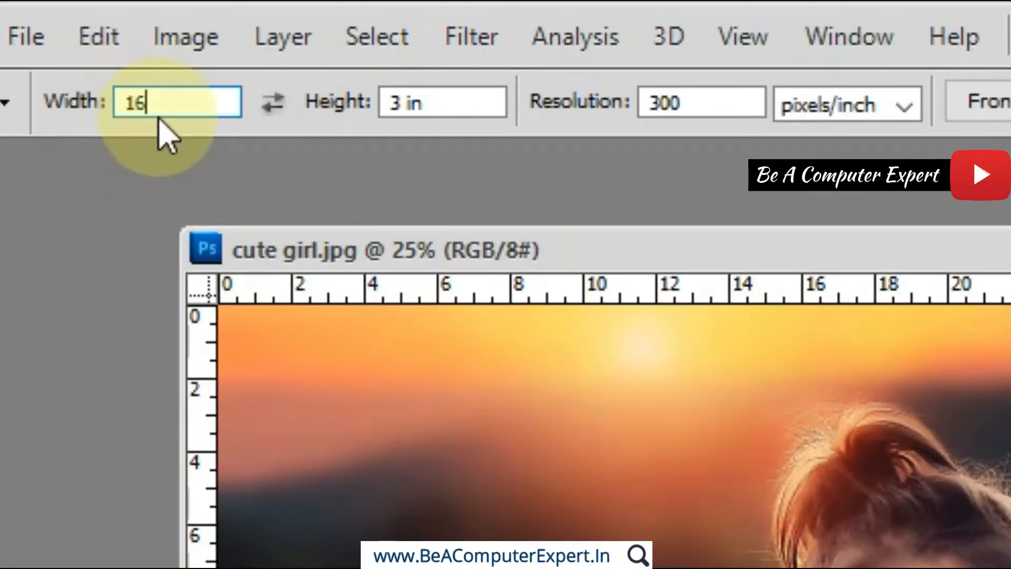
pyautogui.click(452, 101)
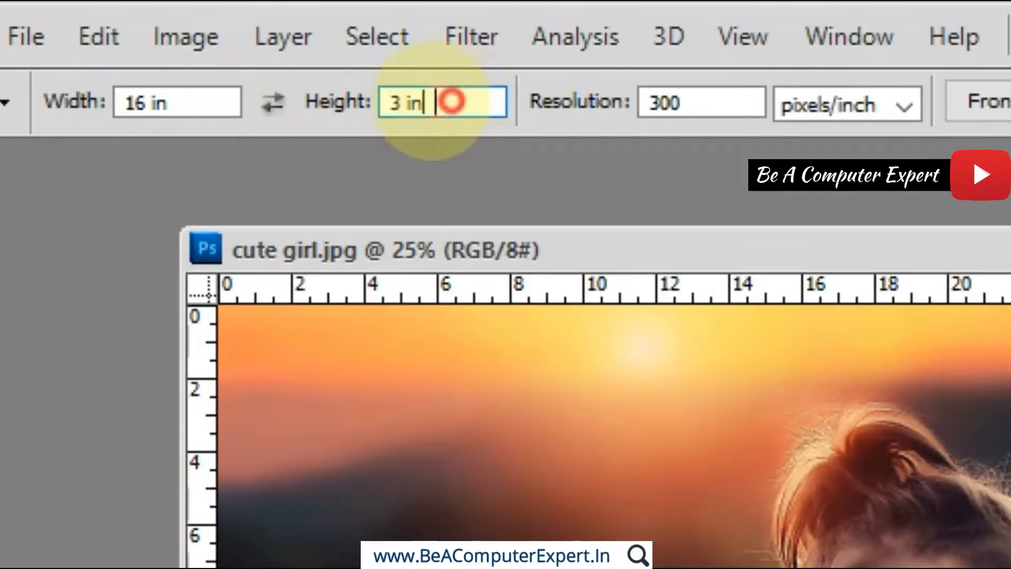
pyautogui.click(323, 110)
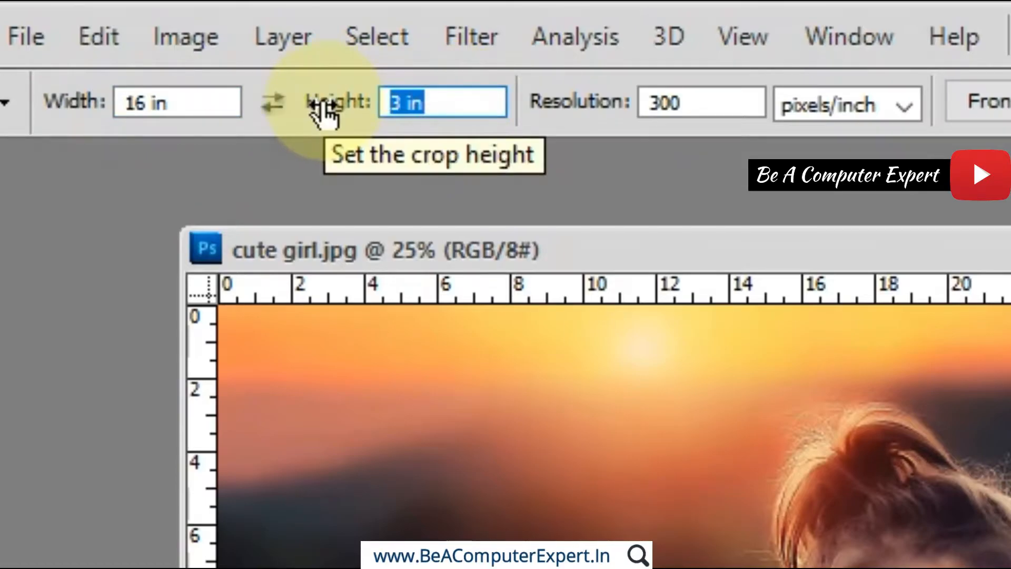
pyautogui.write('9')
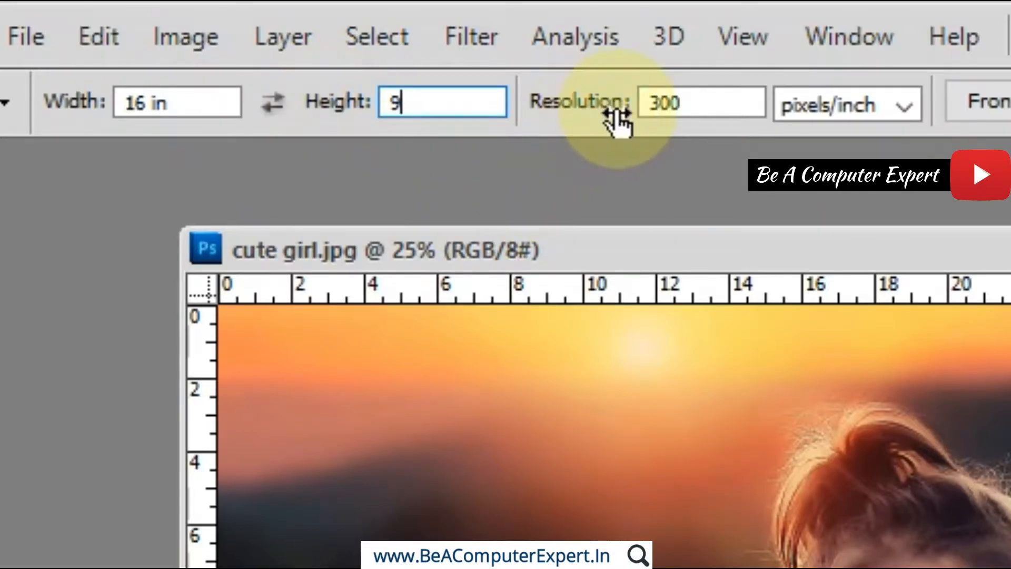
# - Try a crop resolution of 72 pixels/inch and set it back to 300 pixels/inch
pyautogui.click(691, 102)
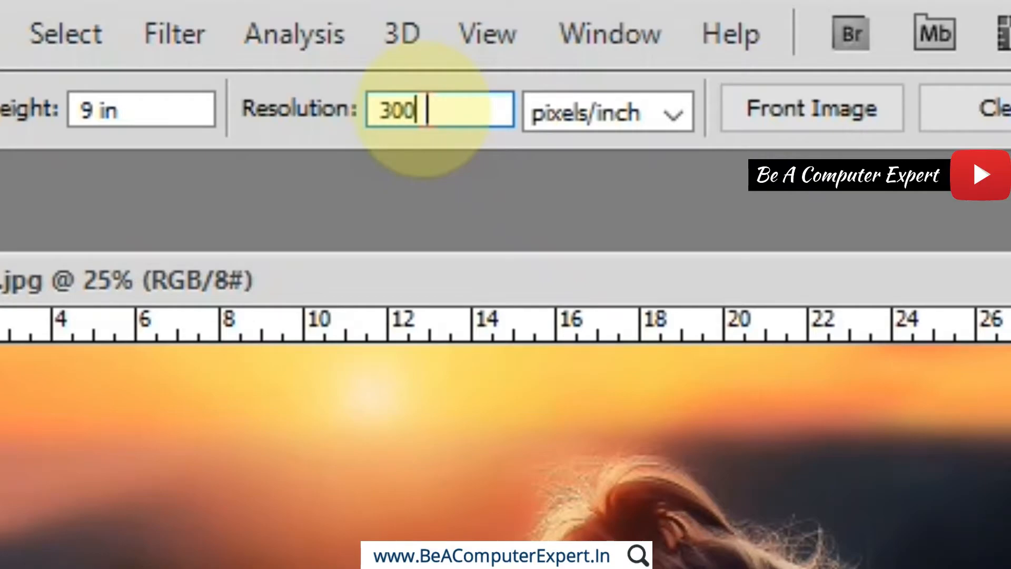
pyautogui.press('BackSpace')
pyautogui.press('BackSpace')
pyautogui.press('BackSpace')
pyautogui.write('72')
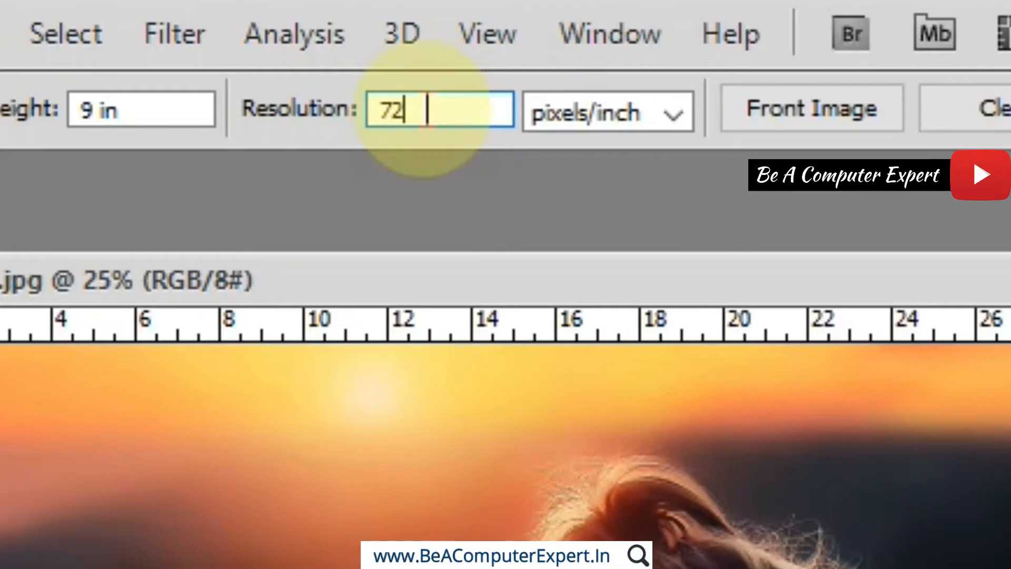
pyautogui.press('BackSpace')
pyautogui.press('BackSpace')
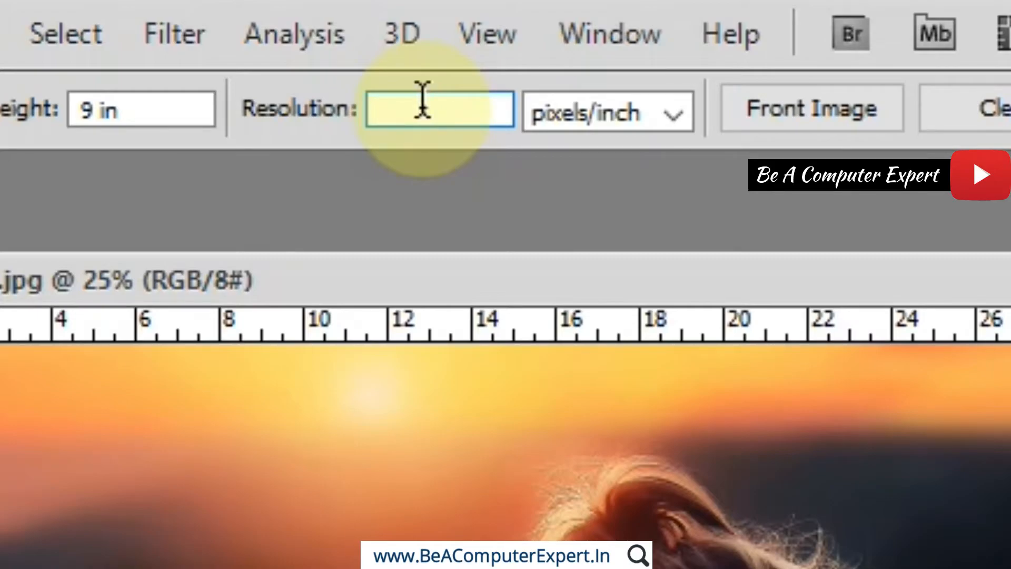
pyautogui.write('300')
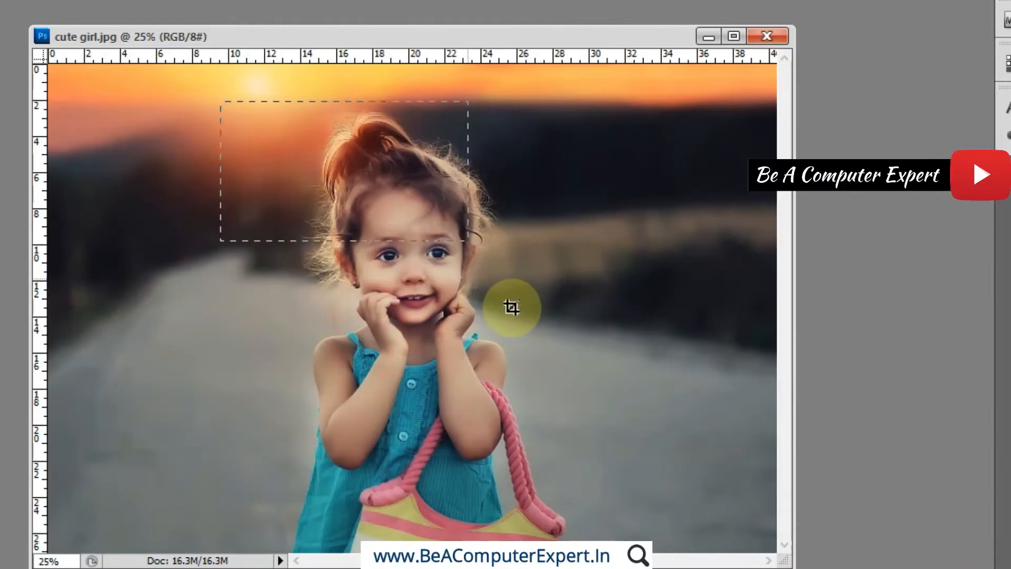
# - Draw a 16 x 9 inch crop frame around the girl, enlarge it to most of the photo's width, and cancel the crop
pyautogui.moveTo(512, 307); pyautogui.dragTo(743, 528)
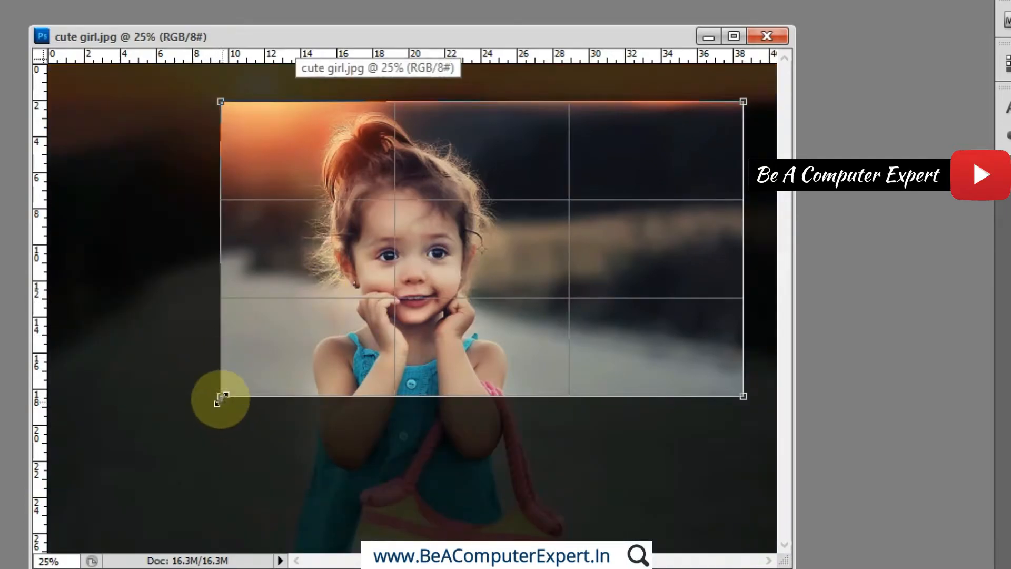
pyautogui.moveTo(221, 396); pyautogui.dragTo(72, 453)
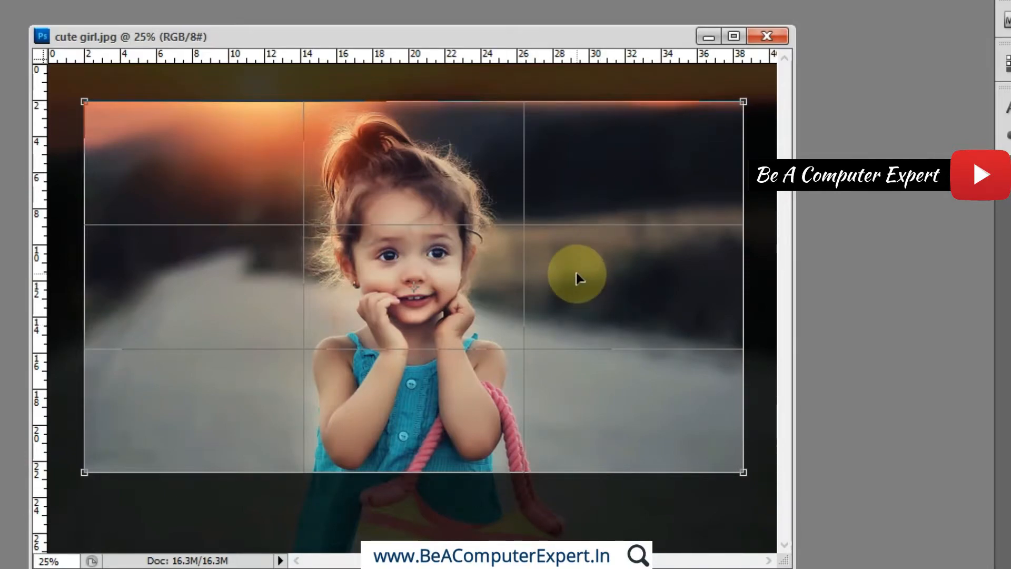
pyautogui.press('Escape')
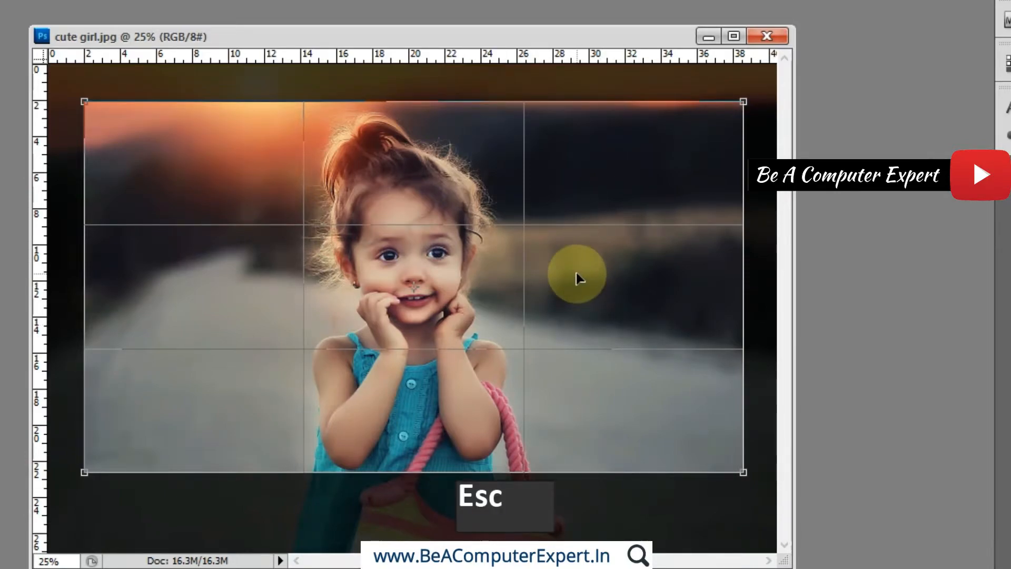
# - Set the Crop Tool's custom size to 9 in width and 16 in height
pyautogui.press('Escape')
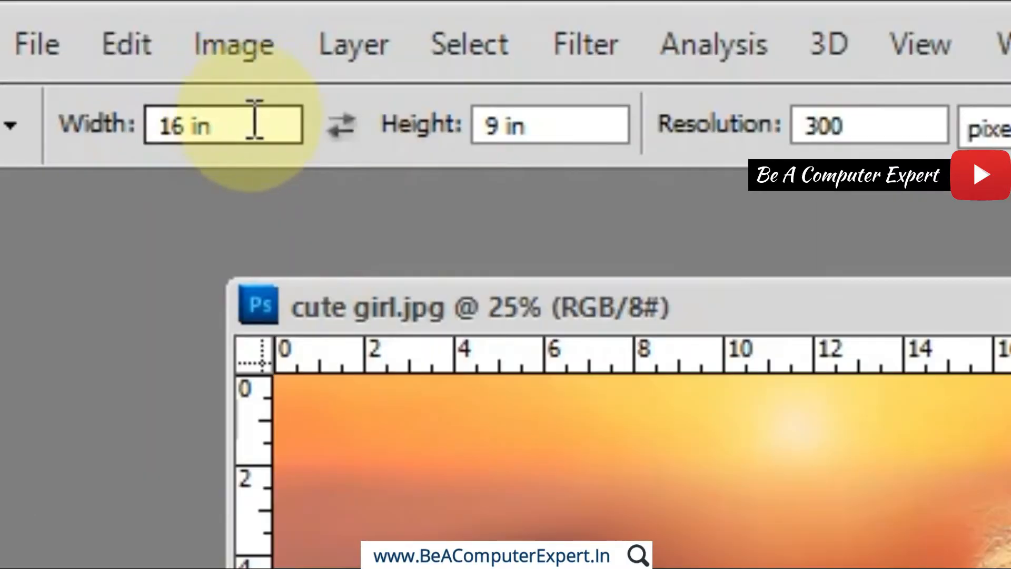
pyautogui.moveTo(108, 36); pyautogui.dragTo(36, 31)
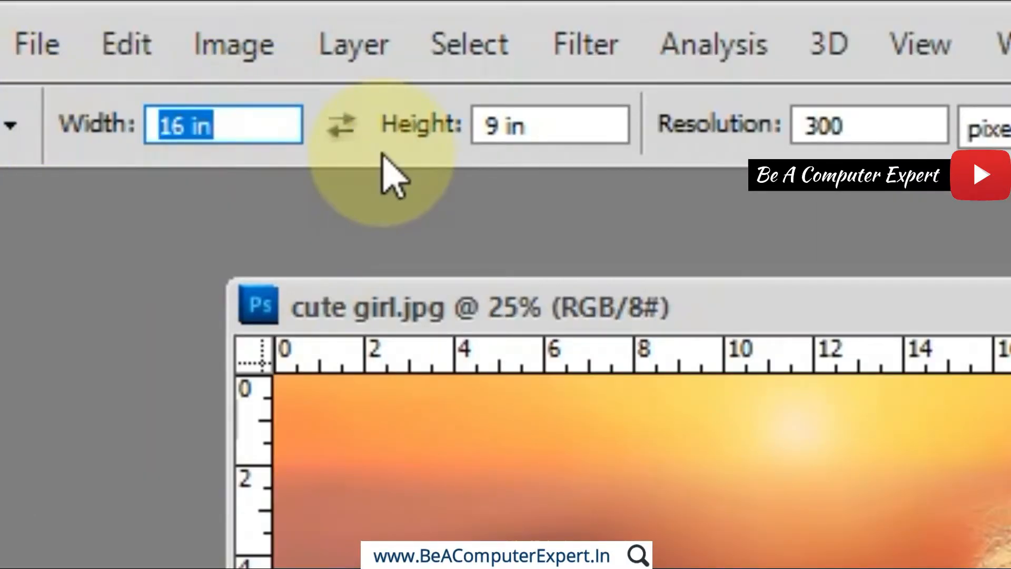
pyautogui.write('9')
pyautogui.click(544, 125)
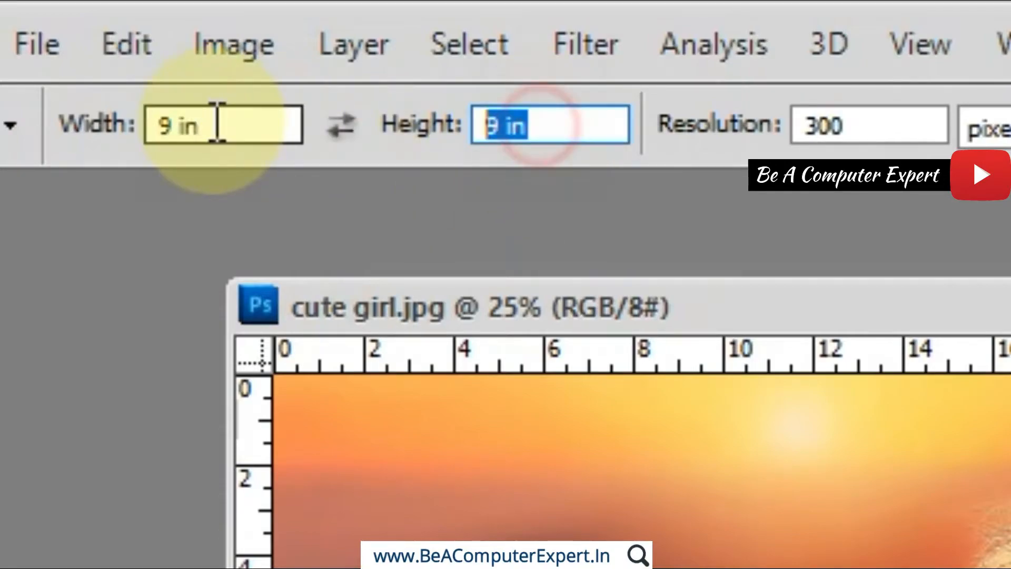
pyautogui.write('16')
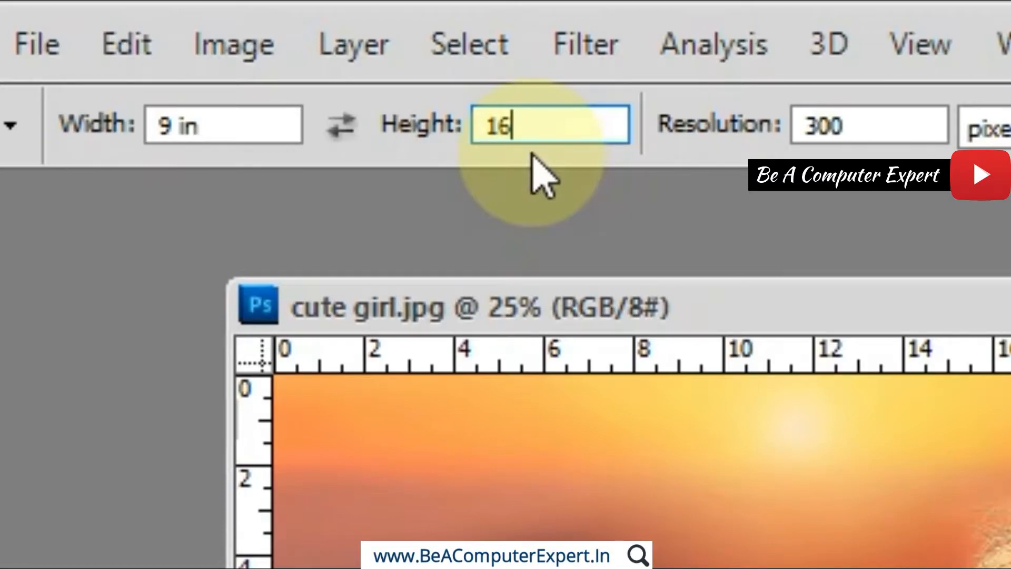
pyautogui.click(860, 125)
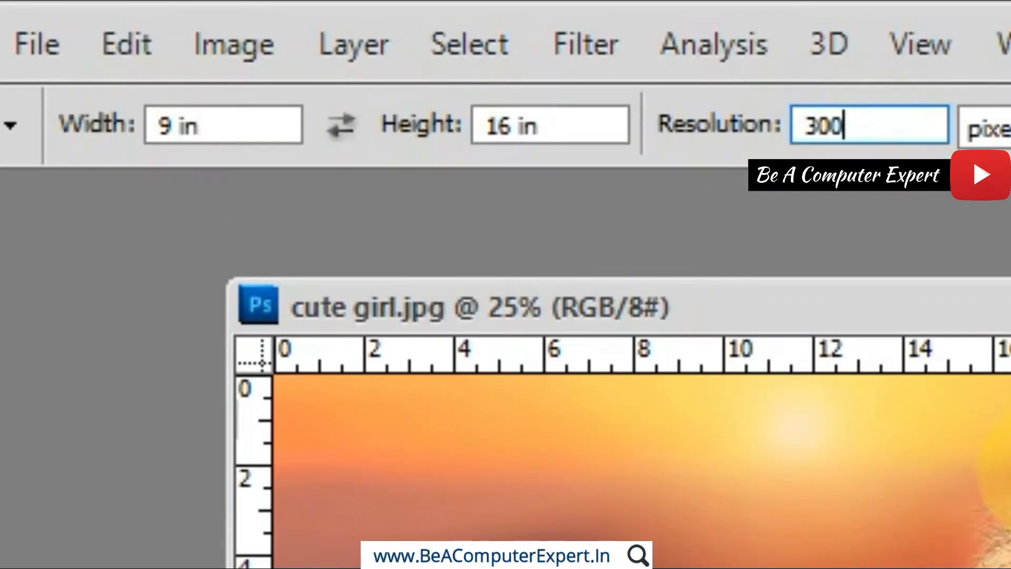
# - Crop the photo to a 9 x 16 inch portrait around the girl, spanning the photo's full height, and undo the crop
pyautogui.moveTo(280, 56); pyautogui.dragTo(562, 534)
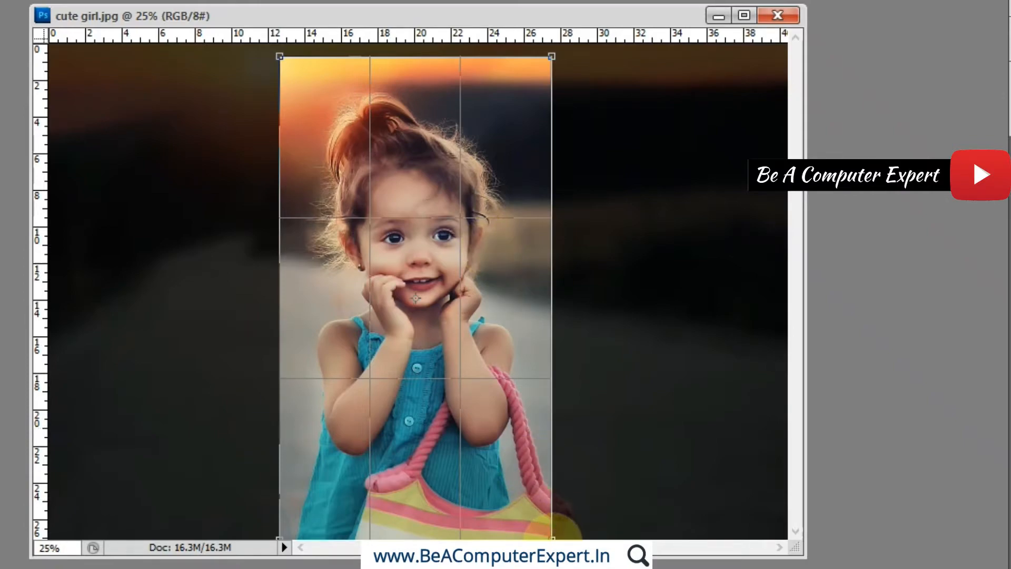
pyautogui.moveTo(548, 536); pyautogui.dragTo(488, 456)
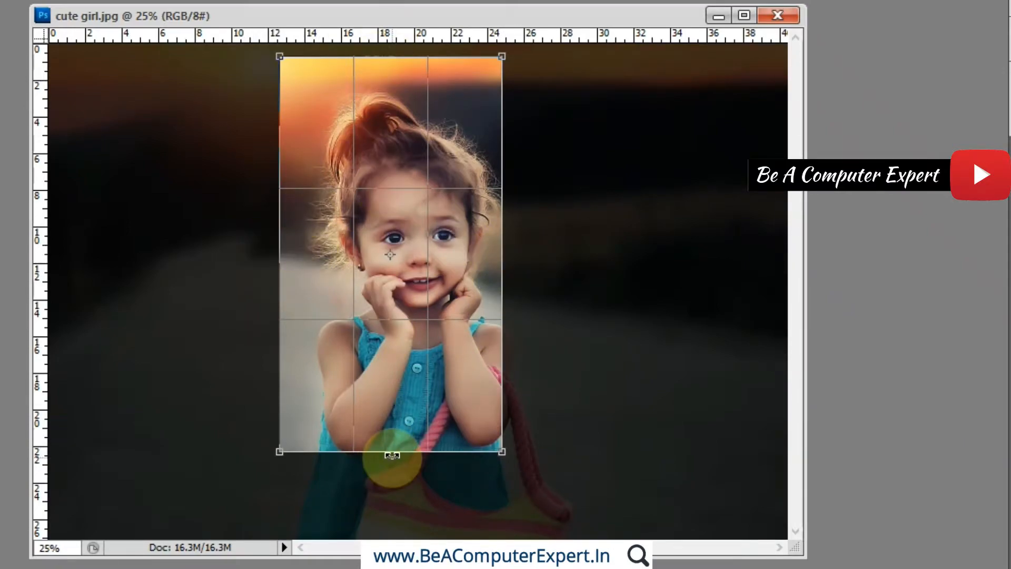
pyautogui.moveTo(506, 461); pyautogui.dragTo(559, 535)
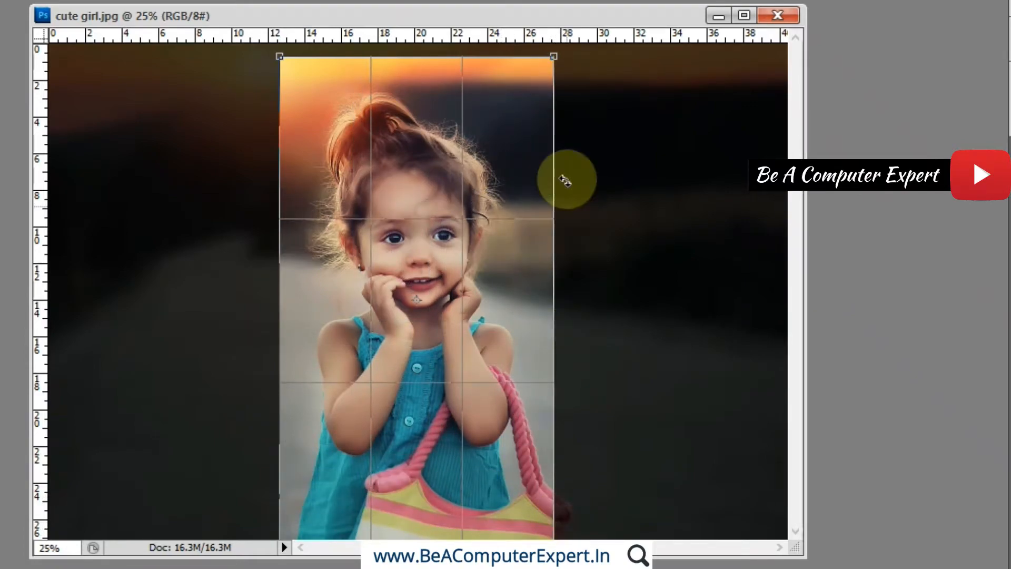
pyautogui.moveTo(553, 56); pyautogui.dragTo(559, 47)
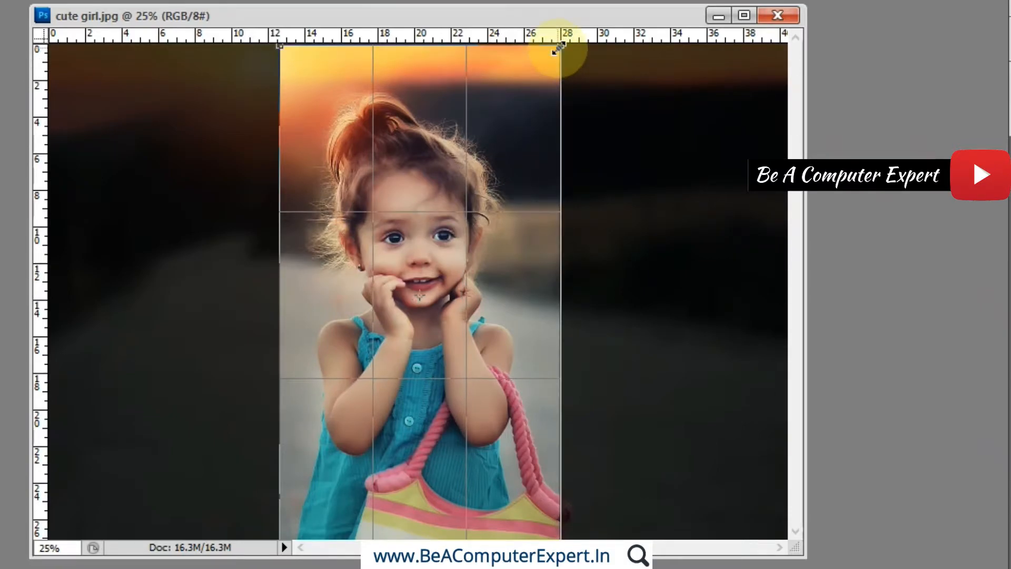
pyautogui.press('Return')
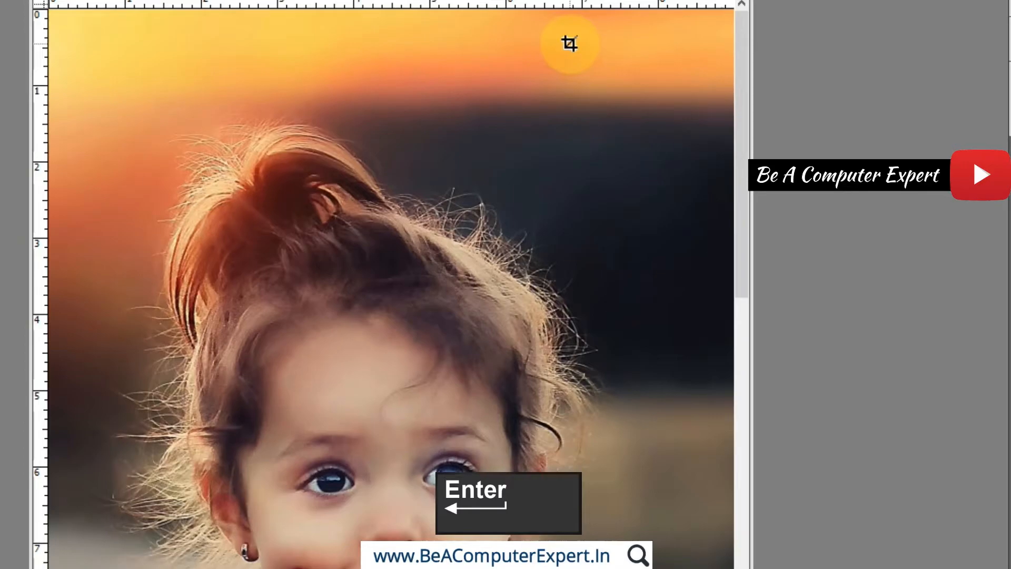
pyautogui.hotkey('ctrl', '-')
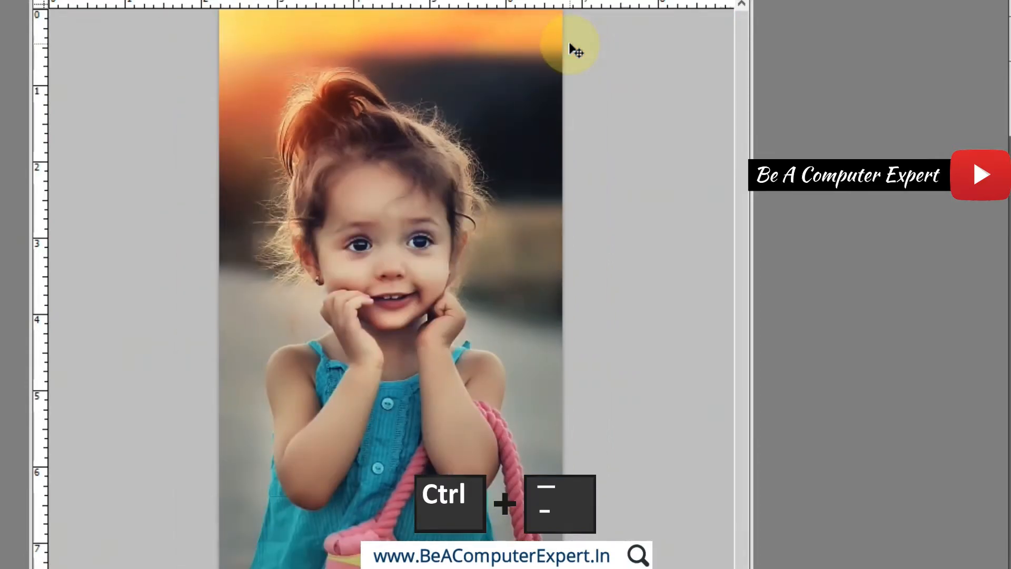
pyautogui.hotkey('ctrl', '-')
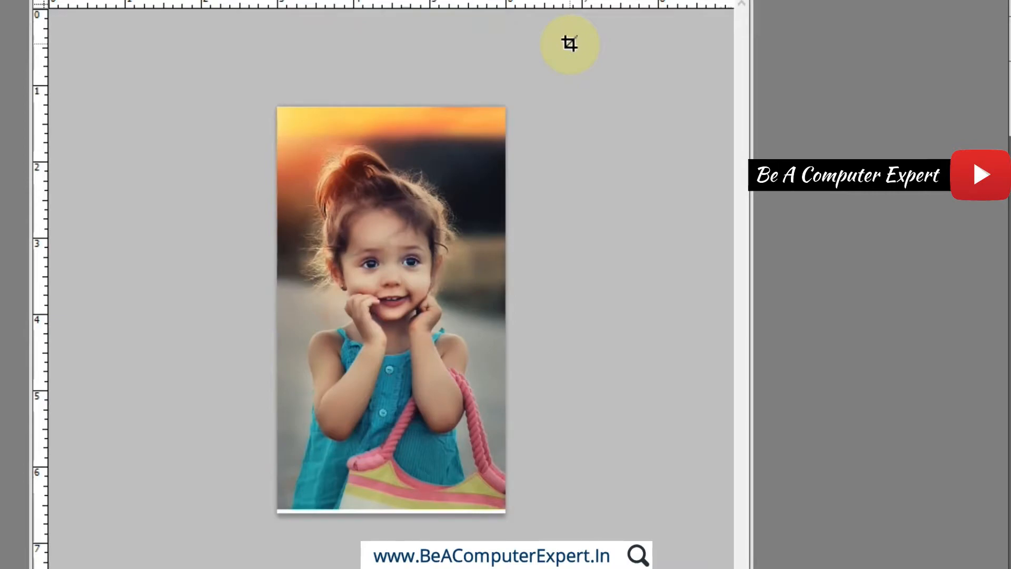
pyautogui.hotkey('ctrl', 'alt', 'z')
pyautogui.hotkey('ctrl', 'alt', 'z')
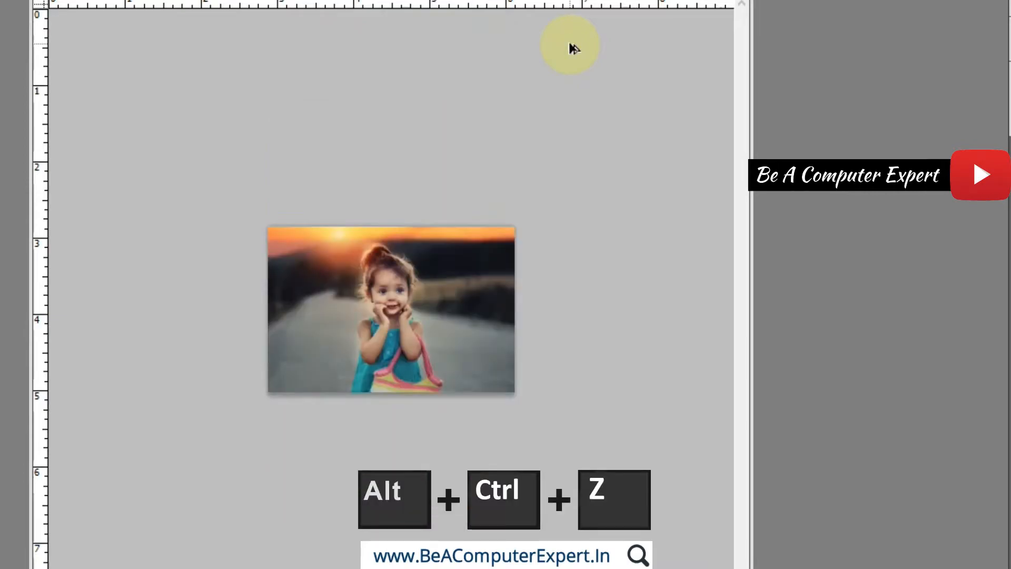
# - Set the Crop Tool's custom size to a square of 4 in width and 4 in height
pyautogui.moveTo(72, 170); pyautogui.dragTo(90, 217)
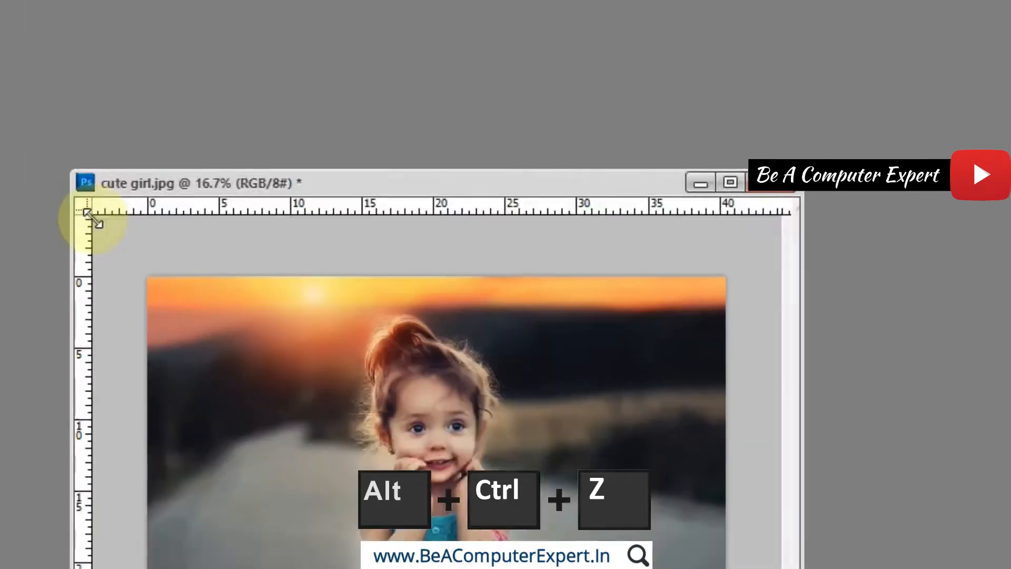
pyautogui.moveTo(333, 233); pyautogui.dragTo(259, 33)
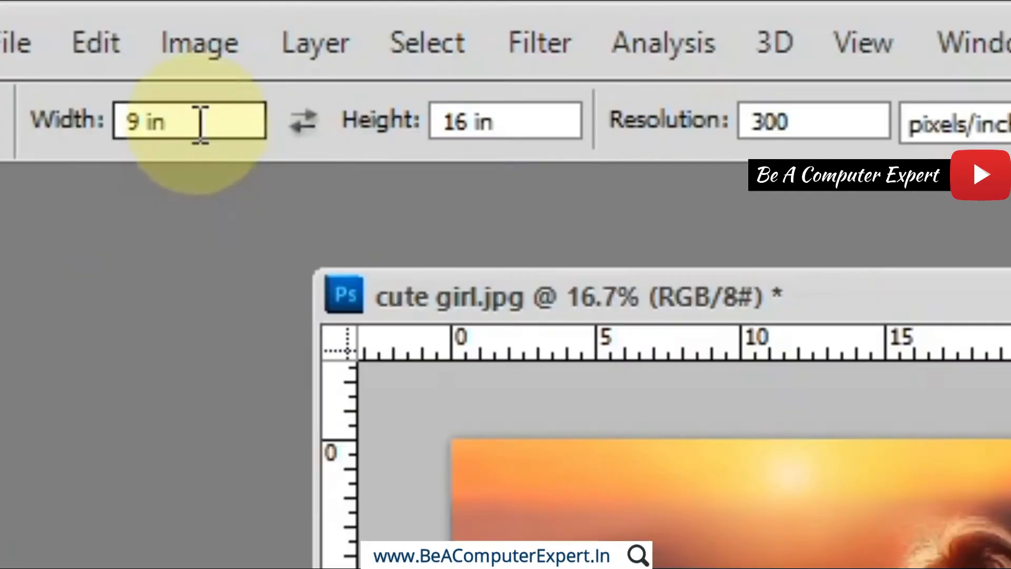
pyautogui.moveTo(199, 125); pyautogui.dragTo(74, 106)
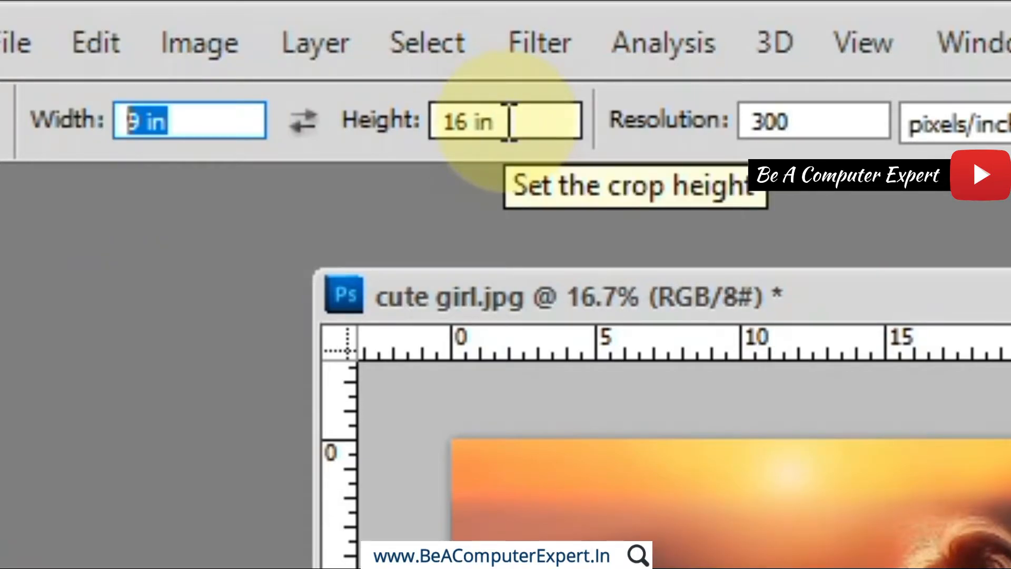
pyautogui.write('4')
pyautogui.click(417, 112)
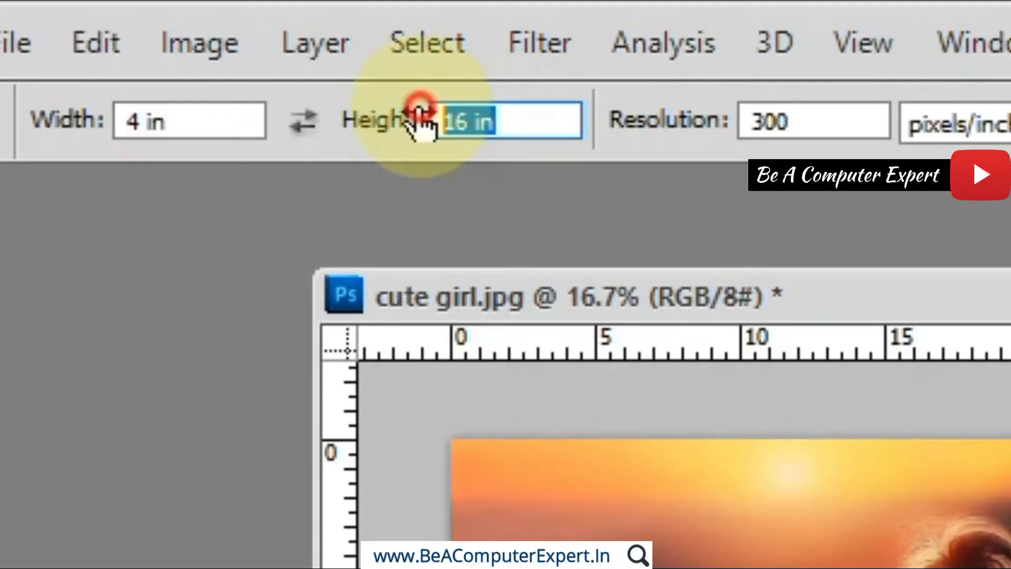
pyautogui.write('4')
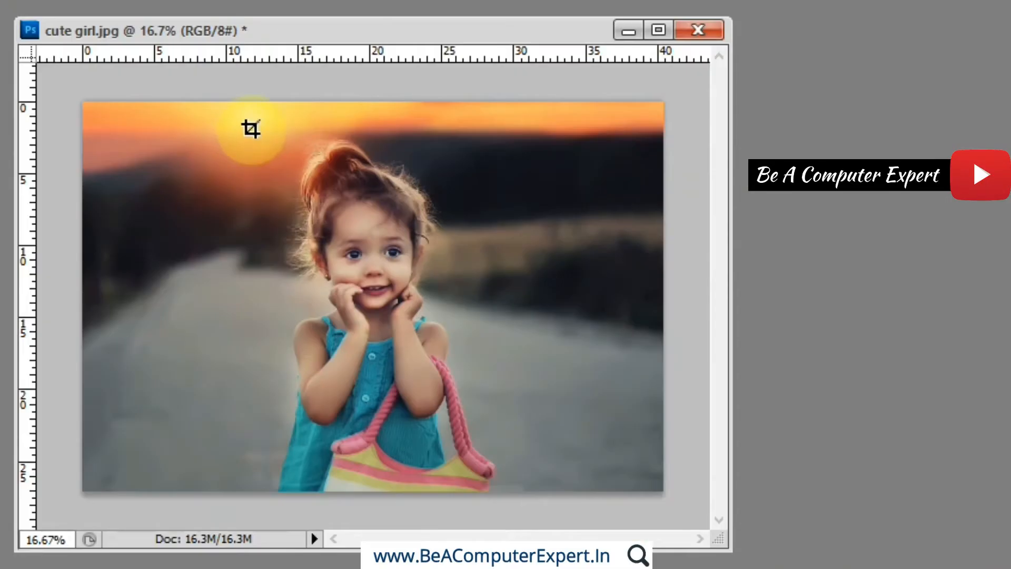
# - Crop the photo to a 4 x 4 inch square around the girl's head and shoulders, and undo the crop
pyautogui.moveTo(251, 129); pyautogui.dragTo(473, 360)
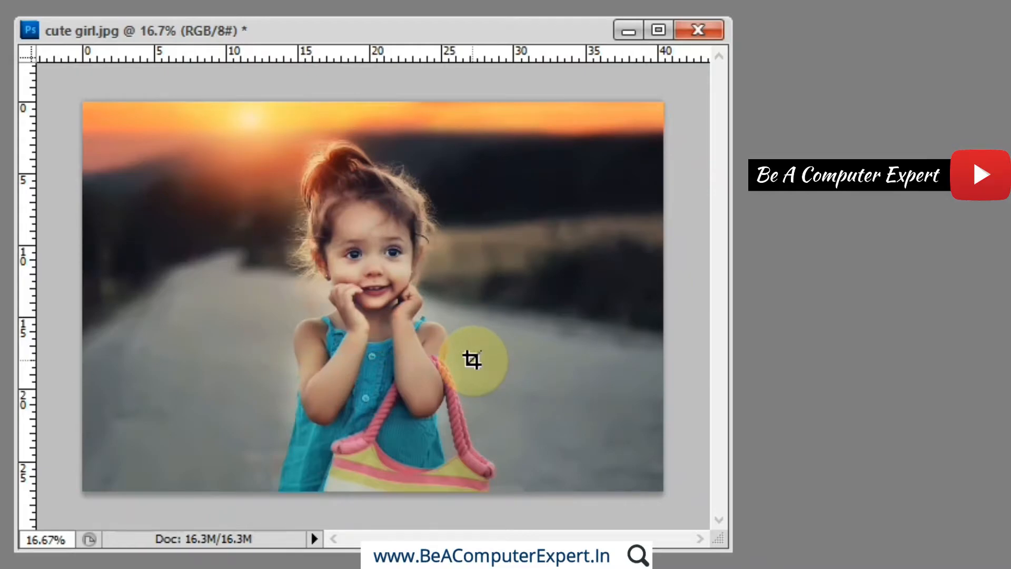
pyautogui.press('Return')
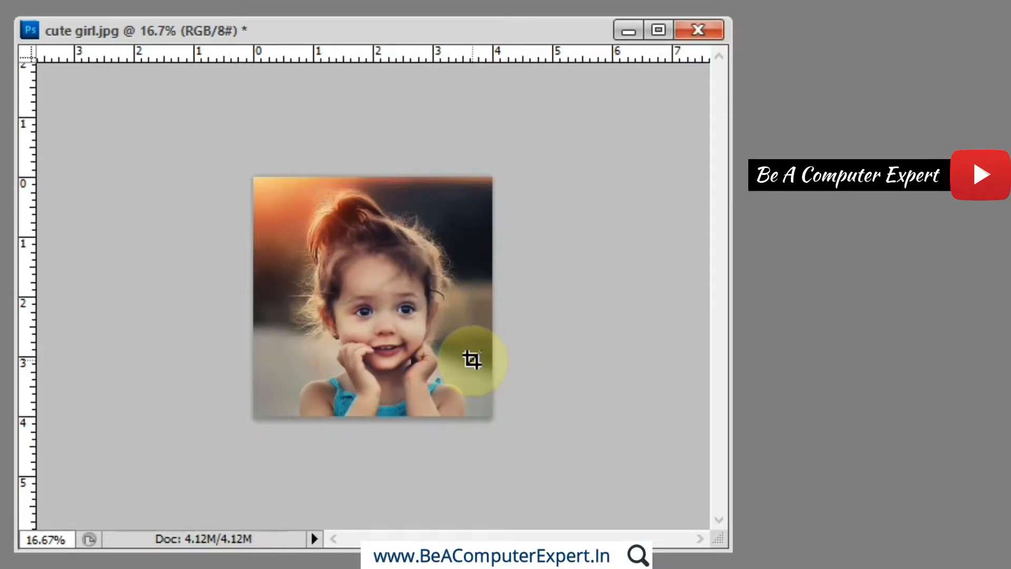
pyautogui.hotkey('ctrl', 'alt', 'z')
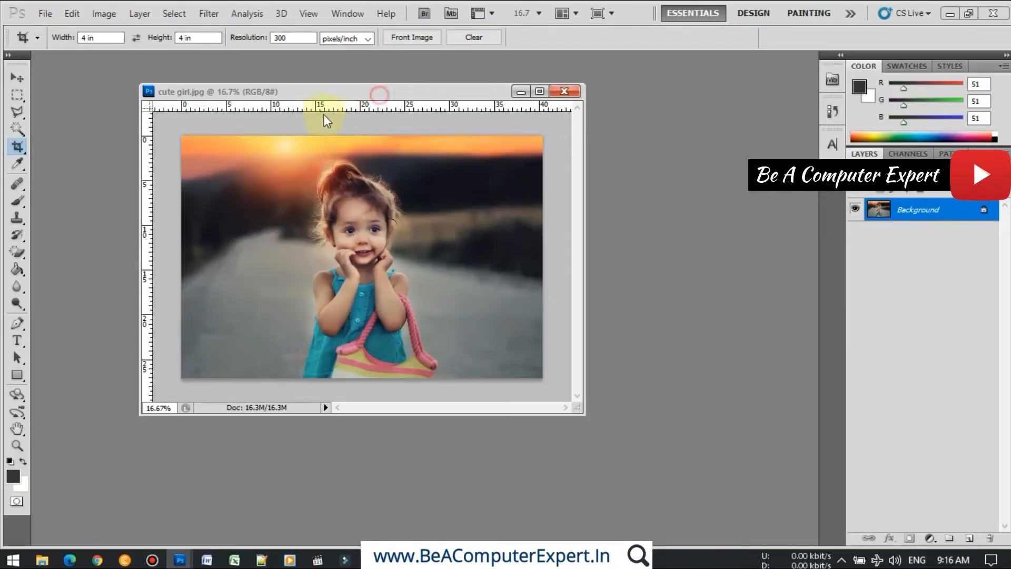
# - Reposition the cute girl.jpg window and open visiting card.jpg from the Pictures folder
pyautogui.moveTo(376, 94); pyautogui.dragTo(350, 92)
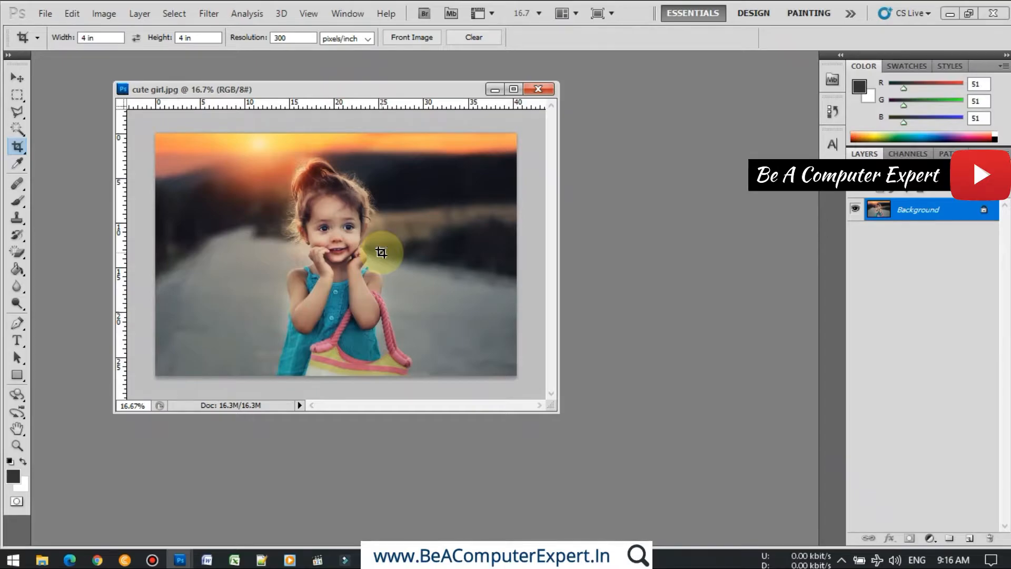
pyautogui.moveTo(394, 84); pyautogui.dragTo(368, 97)
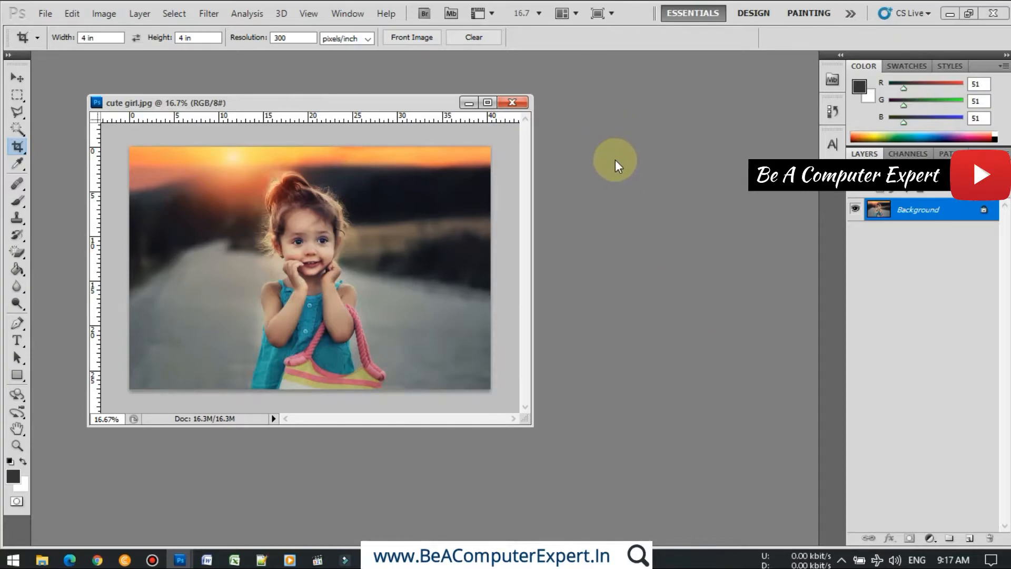
pyautogui.hotkey('ctrl', 'o')
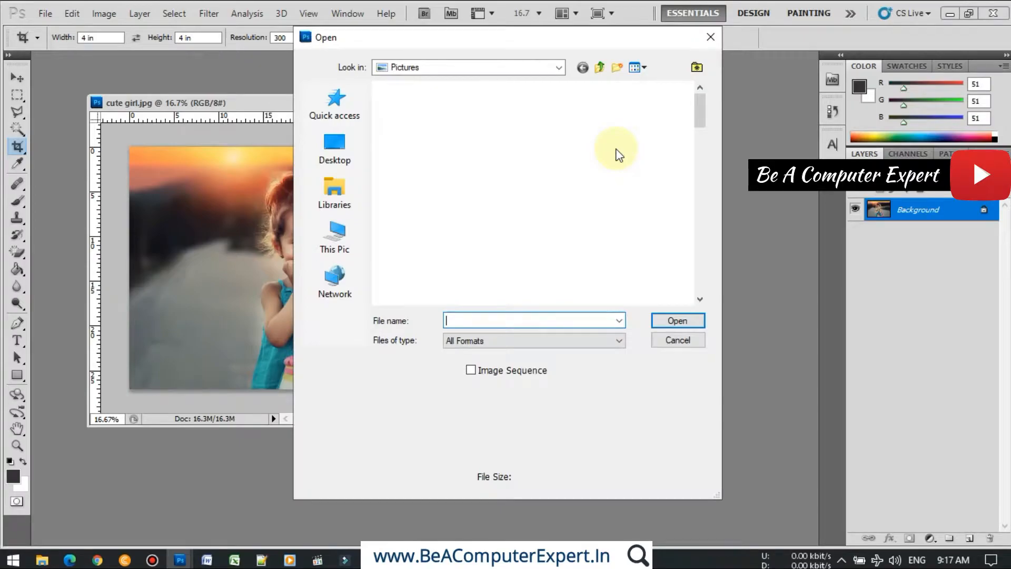
pyautogui.moveTo(679, 141); pyautogui.dragTo(684, 178)
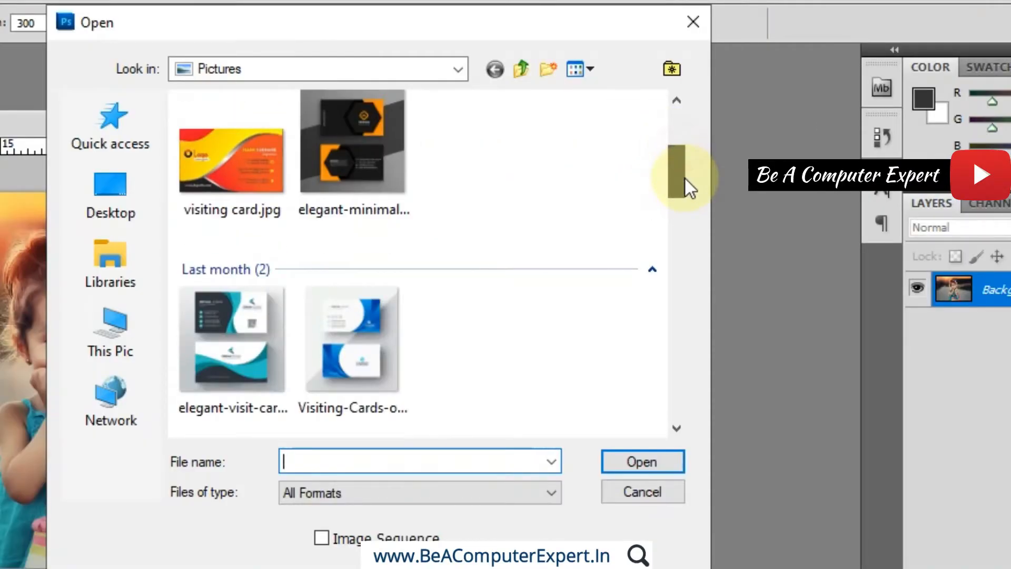
pyautogui.click(263, 147)
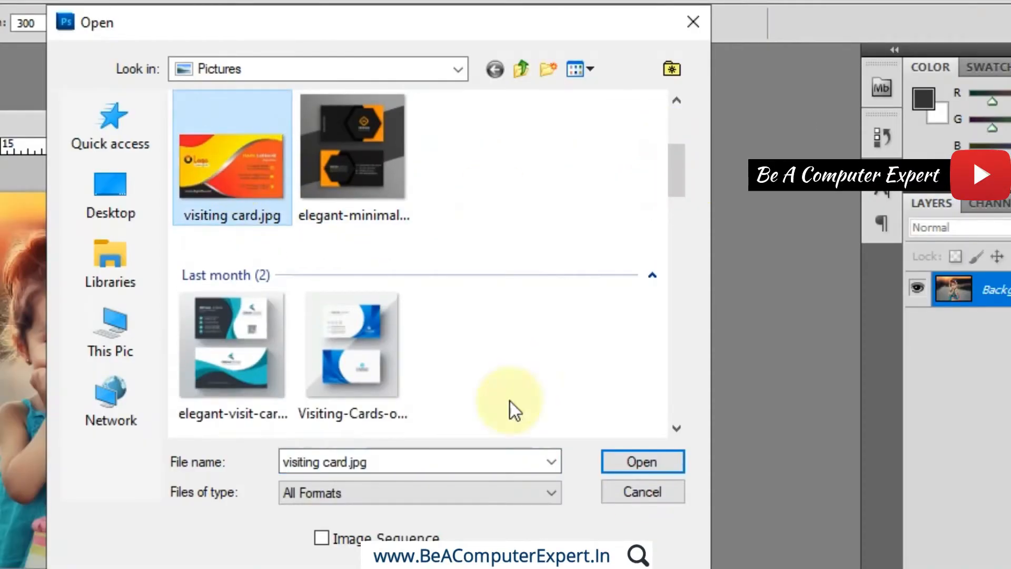
pyautogui.click(626, 462)
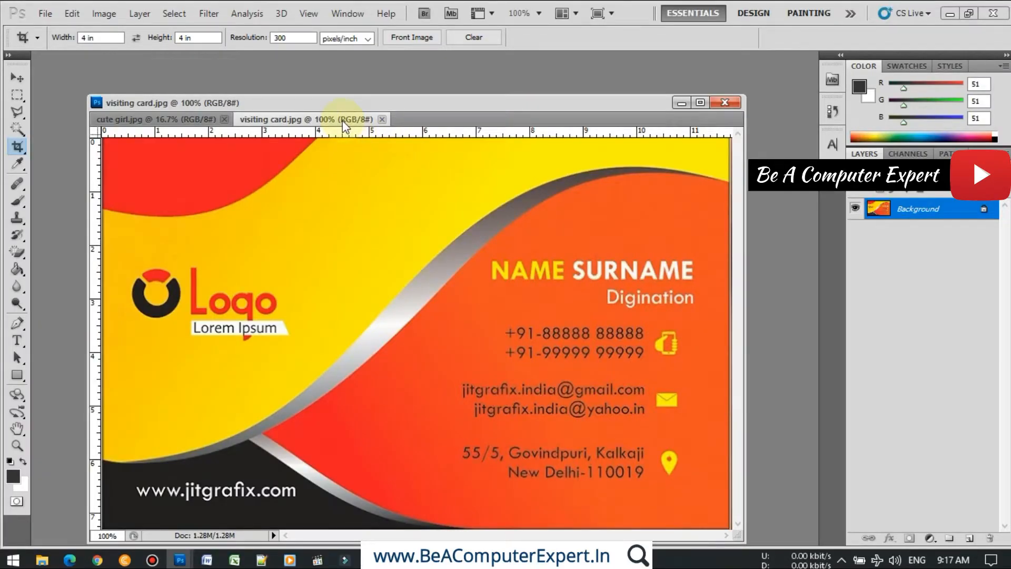
pyautogui.click(489, 247)
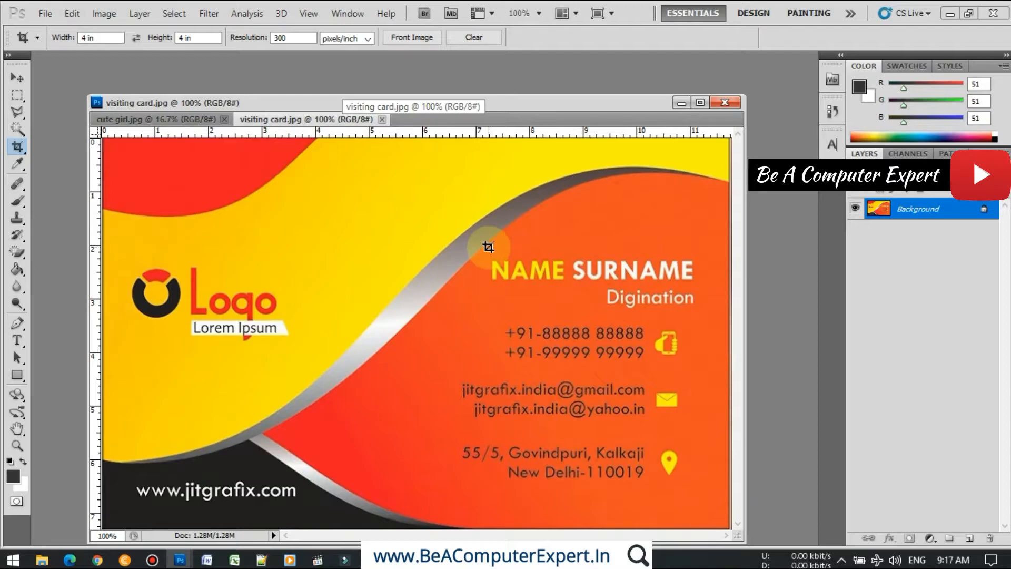
# - Separate visiting card.jpg into its own floating window and arrange it beside the cute girl.jpg window so both images are visible
pyautogui.hotkey('ctrl', '-')
pyautogui.hotkey('ctrl', '-')
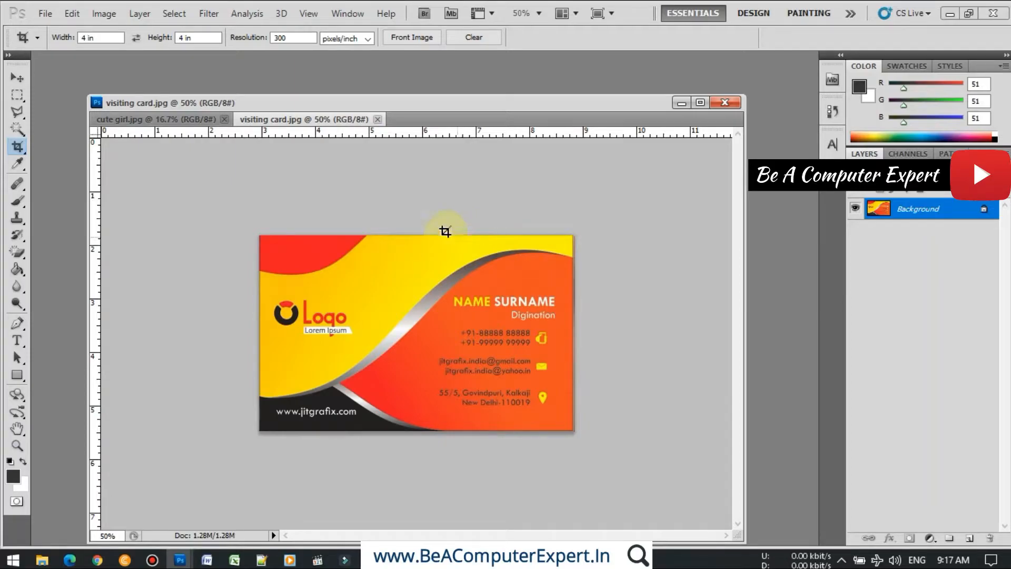
pyautogui.moveTo(274, 120); pyautogui.dragTo(273, 262)
pyautogui.moveTo(88, 96); pyautogui.dragTo(243, 208)
pyautogui.moveTo(353, 222); pyautogui.dragTo(170, 94)
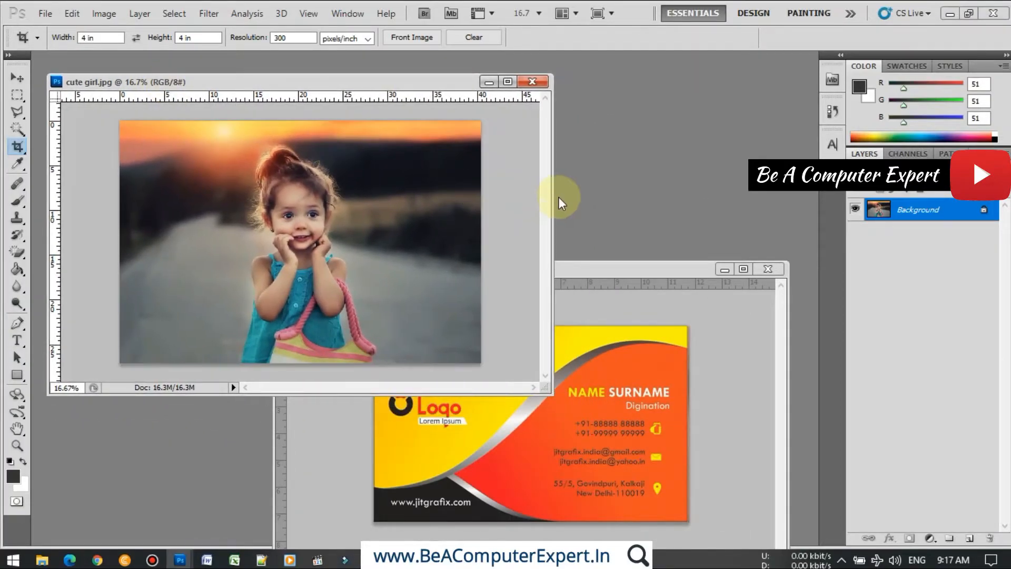
pyautogui.moveTo(551, 196); pyautogui.dragTo(450, 196)
pyautogui.moveTo(526, 276); pyautogui.dragTo(533, 157)
pyautogui.moveTo(278, 139); pyautogui.dragTo(370, 165)
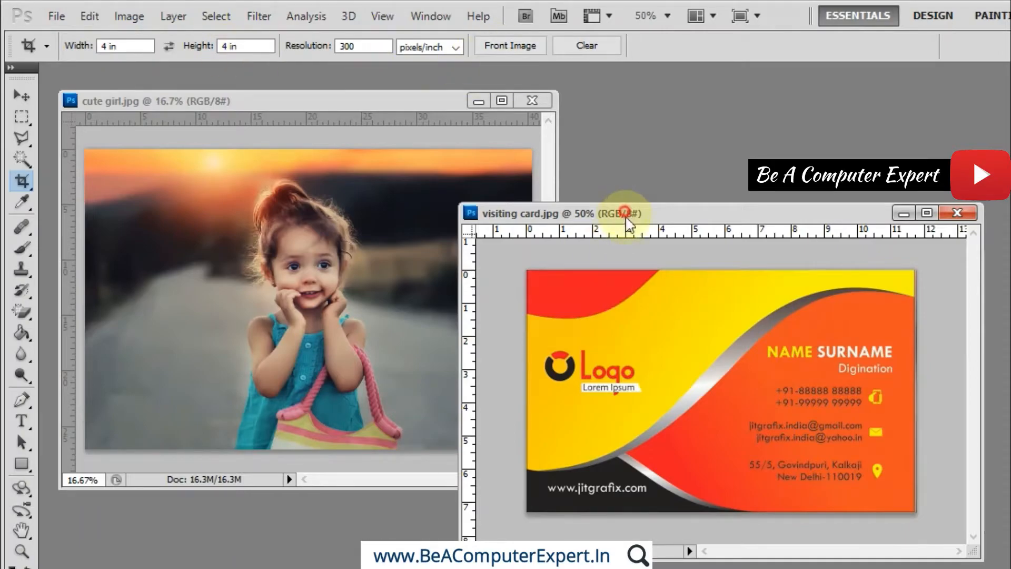
# - Load the crop size and resolution from visiting card.jpg with Front Image, and repeat it with cute girl.jpg as the active image
pyautogui.click(497, 48)
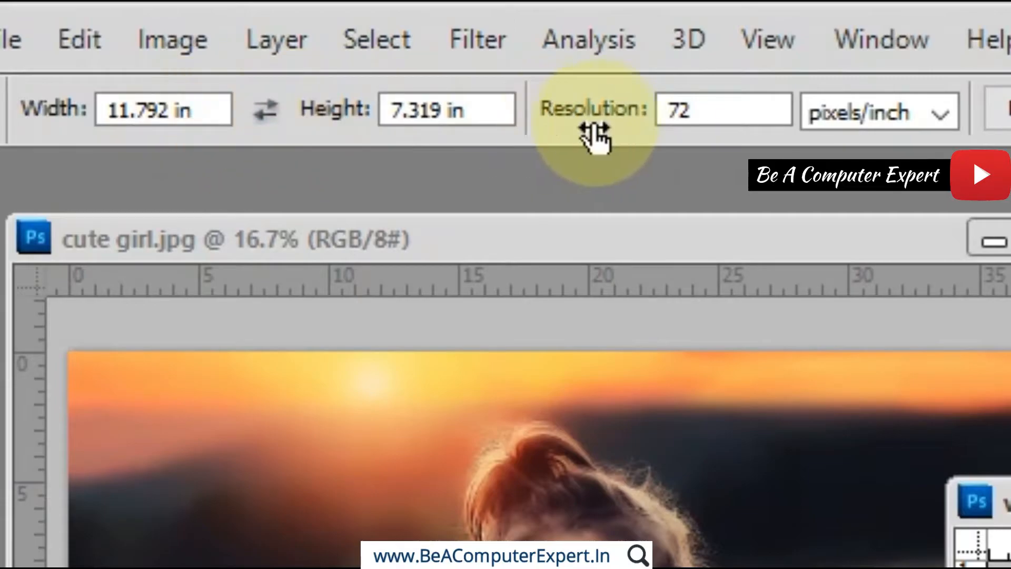
pyautogui.click(173, 112)
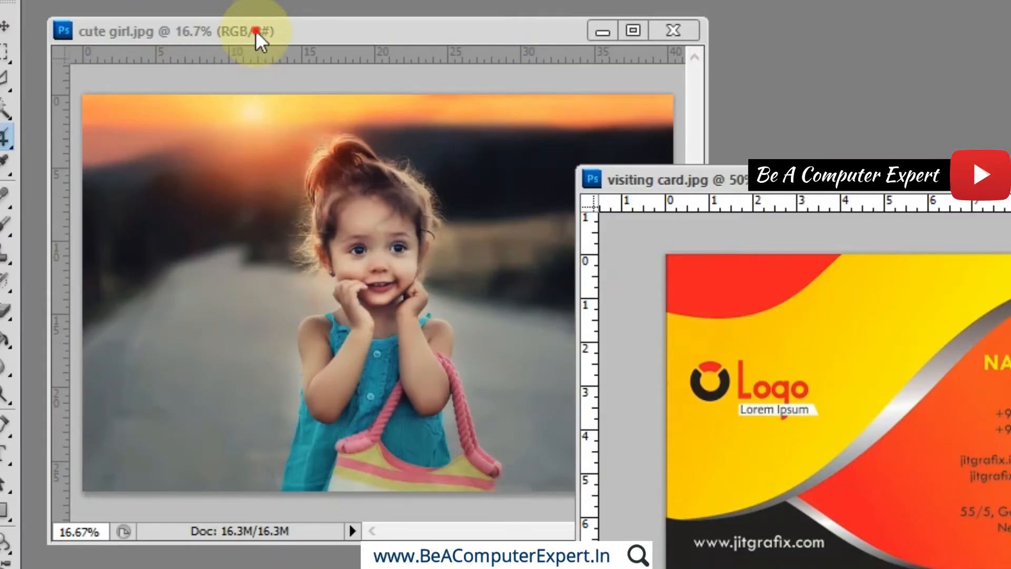
pyautogui.click(384, 240)
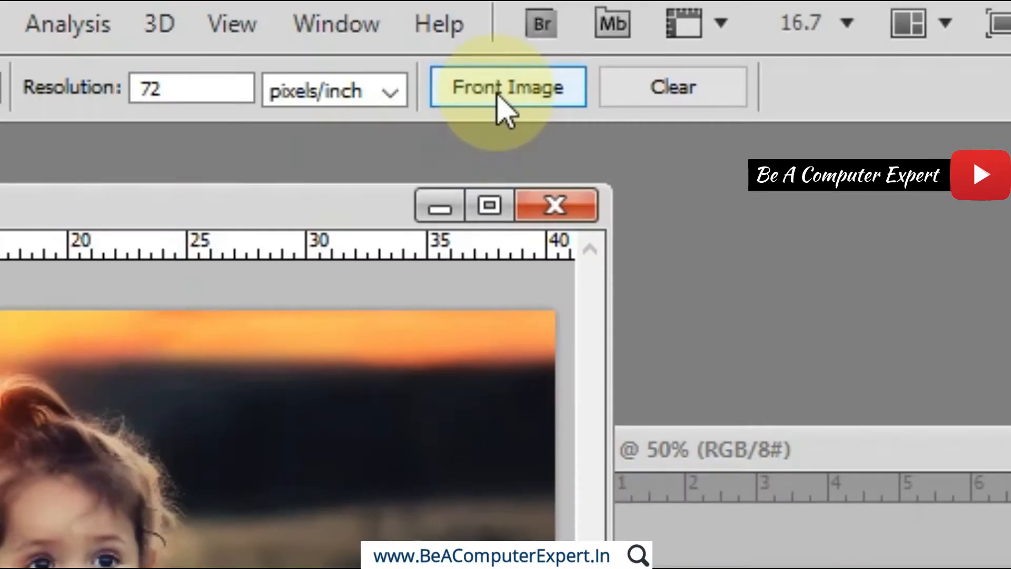
pyautogui.click(500, 89)
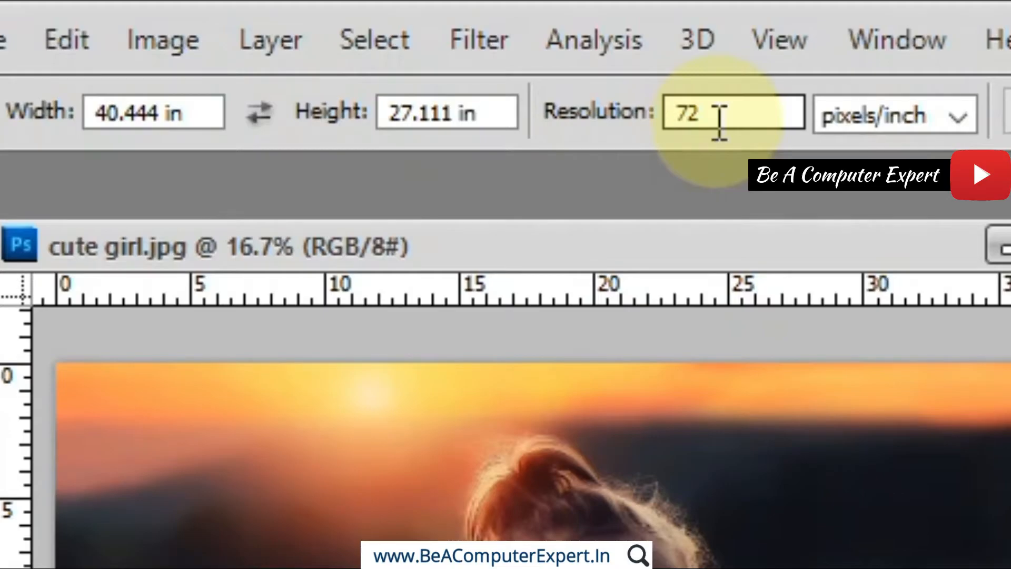
# - Load visiting card.jpg's size with Front Image and crop cute girl.jpg around the girl to 11.792 x 7.319 in
pyautogui.click(149, 114)
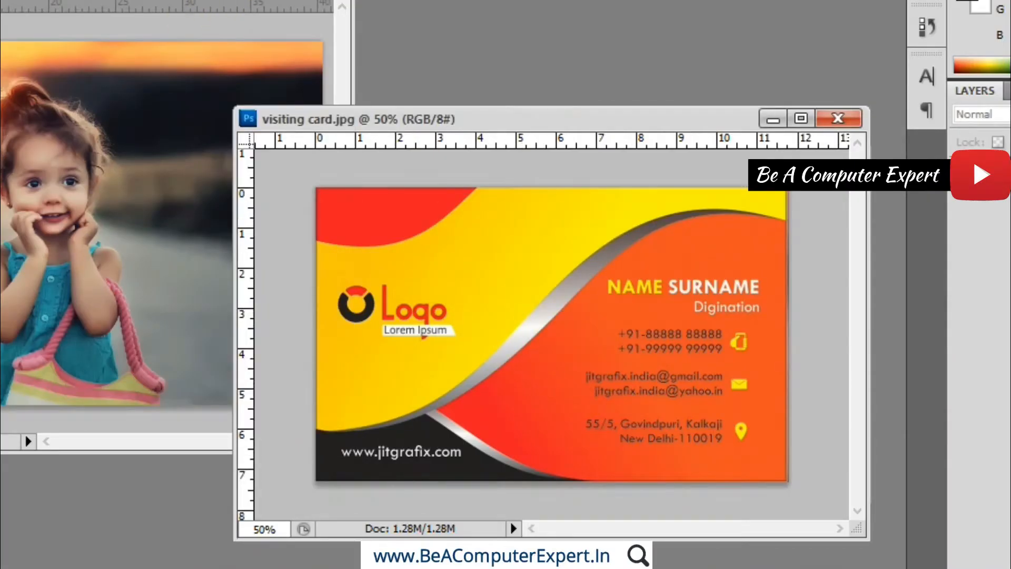
pyautogui.click(332, 119)
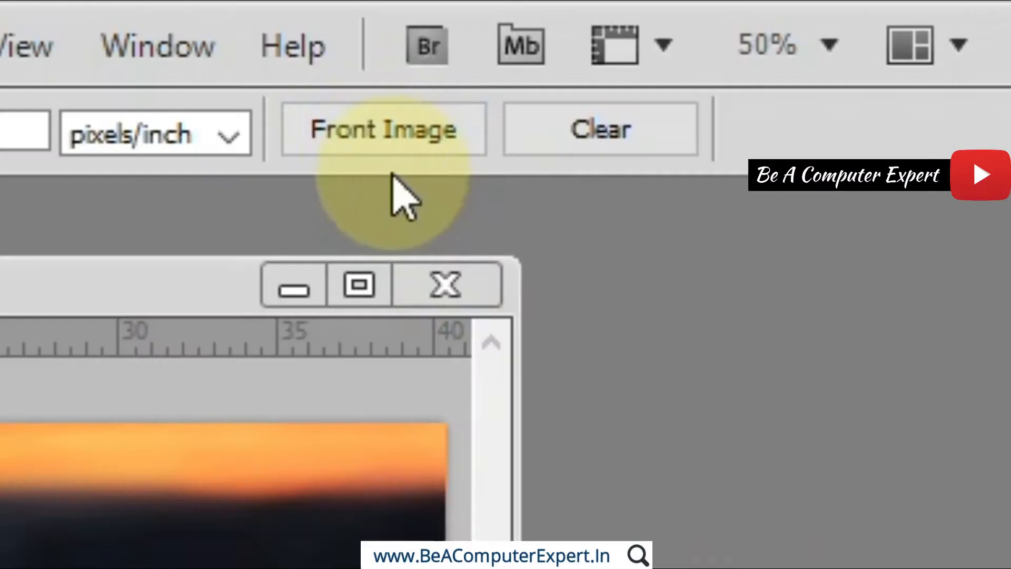
pyautogui.click(376, 129)
pyautogui.click(1, 282)
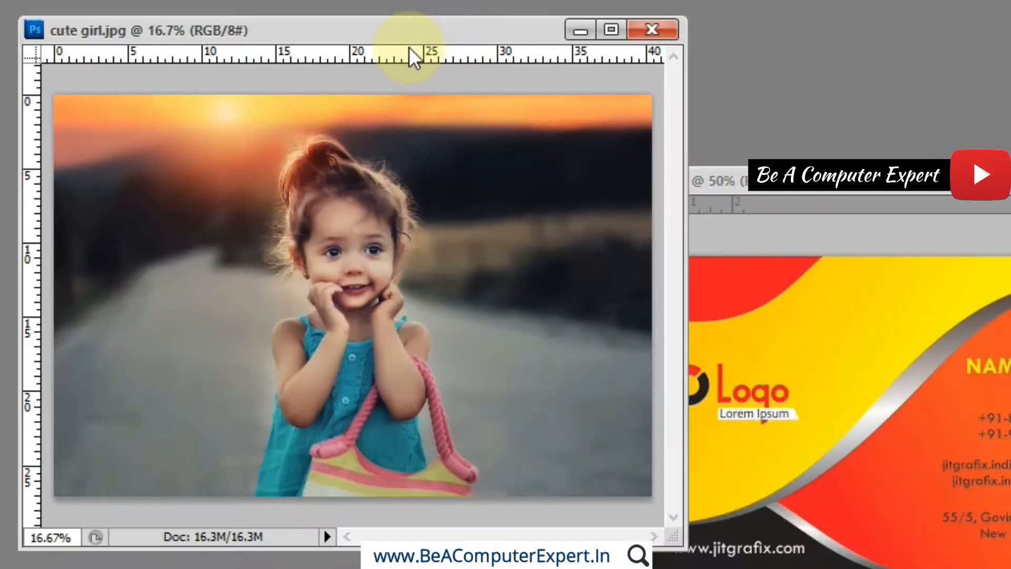
pyautogui.moveTo(133, 114); pyautogui.dragTo(538, 370)
pyautogui.press('Return')
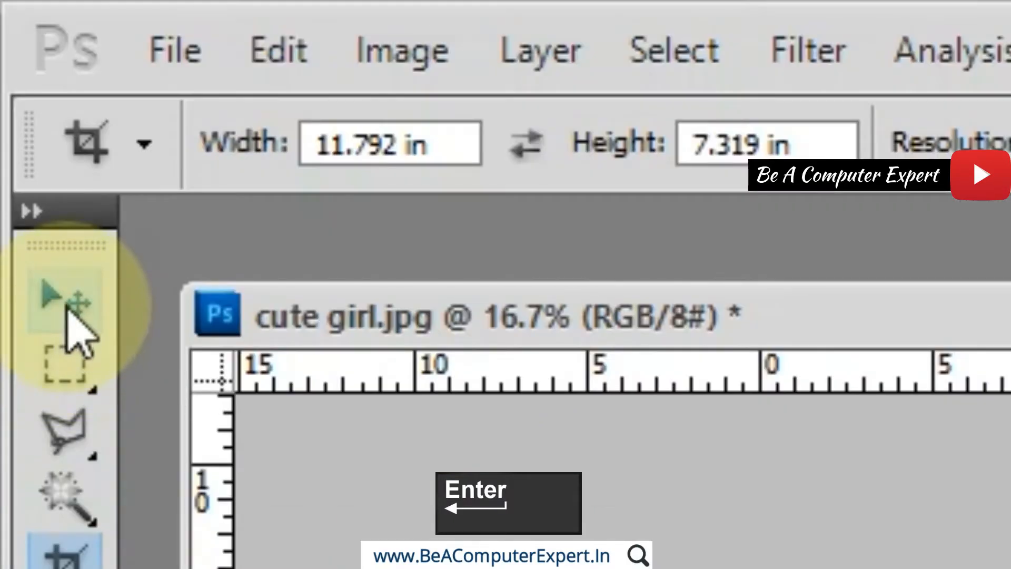
# - Copy the cropped girl photo onto visiting card.jpg with the Move tool, align it over the card, and shift it down and back
pyautogui.click(66, 304)
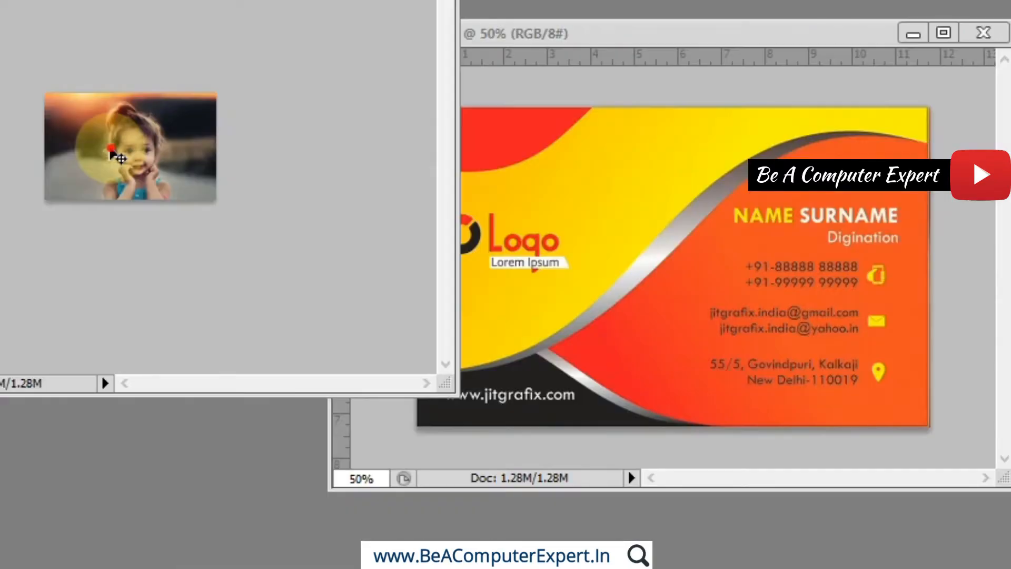
pyautogui.moveTo(112, 153); pyautogui.dragTo(663, 291)
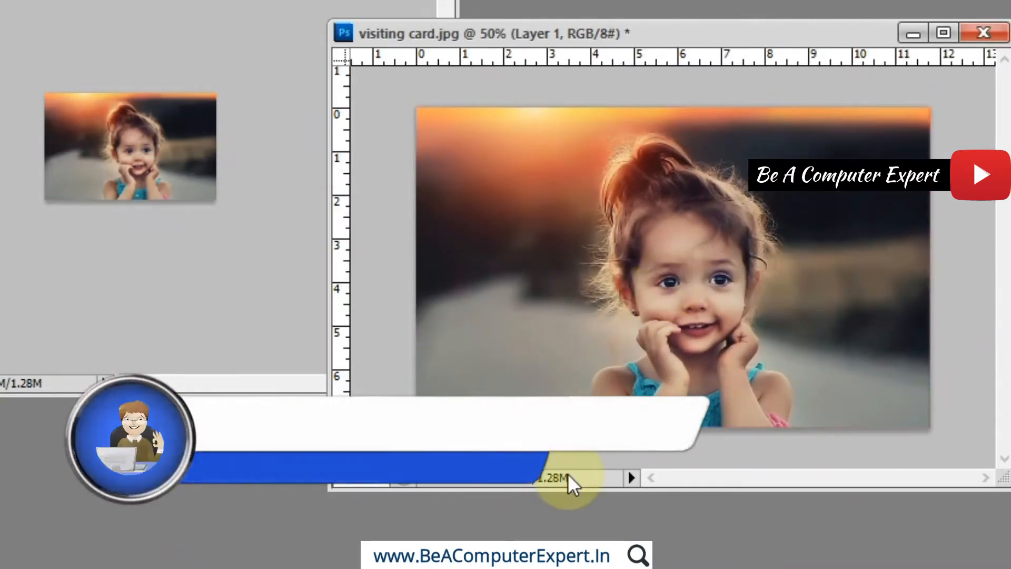
pyautogui.moveTo(540, 324)
pyautogui.mouseDown()
pyautogui.moveTo(598, 316)
pyautogui.moveTo(614, 353)
pyautogui.moveTo(555, 355)
pyautogui.moveTo(537, 345)
pyautogui.moveTo(544, 312)
pyautogui.moveTo(544, 328)
pyautogui.mouseUp()
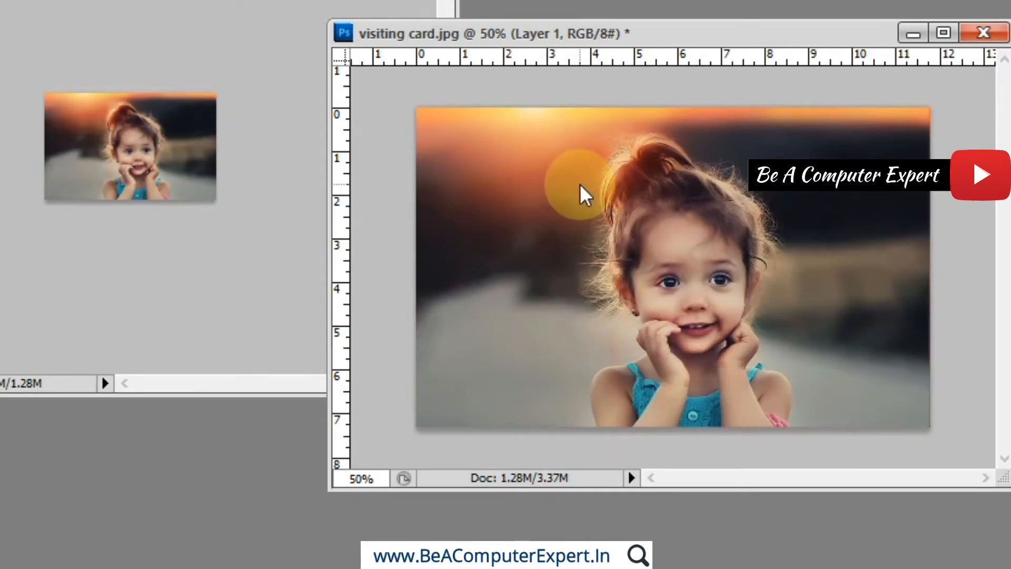
pyautogui.moveTo(580, 184); pyautogui.dragTo(519, 353)
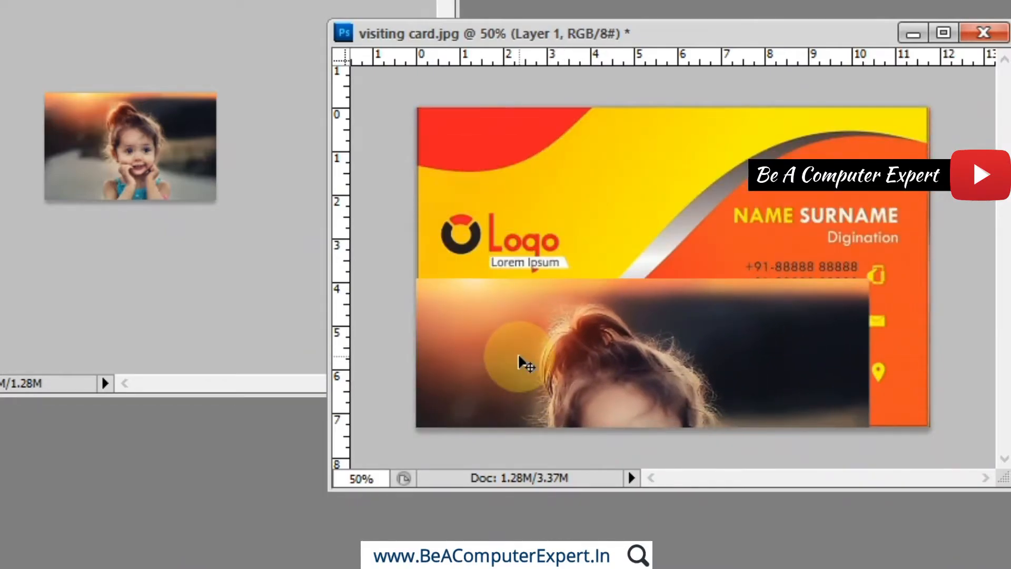
pyautogui.moveTo(519, 357); pyautogui.dragTo(579, 182)
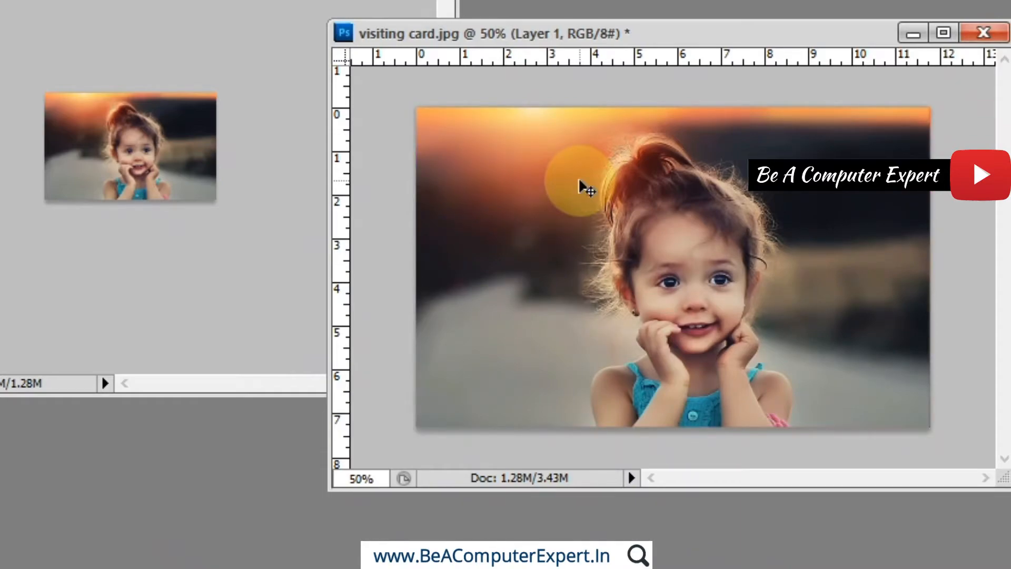
# - Undo the photo placement in visiting card.jpg and the crop in cute girl.jpg
pyautogui.hotkey('alt', 'ctrl', 'z')
pyautogui.hotkey('alt', 'ctrl', 'z')
pyautogui.hotkey('alt', 'ctrl', 'z')
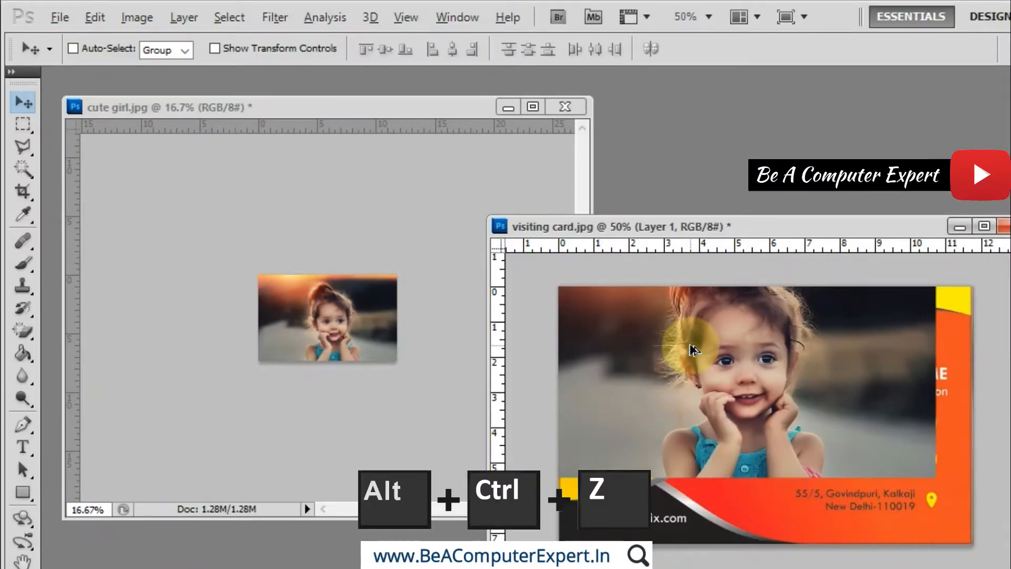
pyautogui.click(321, 270)
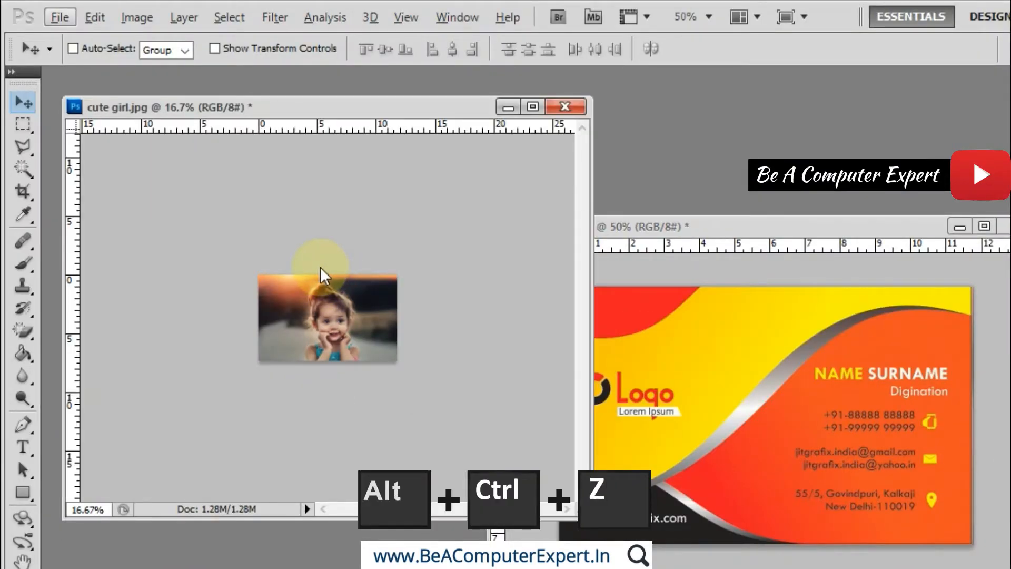
pyautogui.hotkey('alt', 'ctrl', 'z')
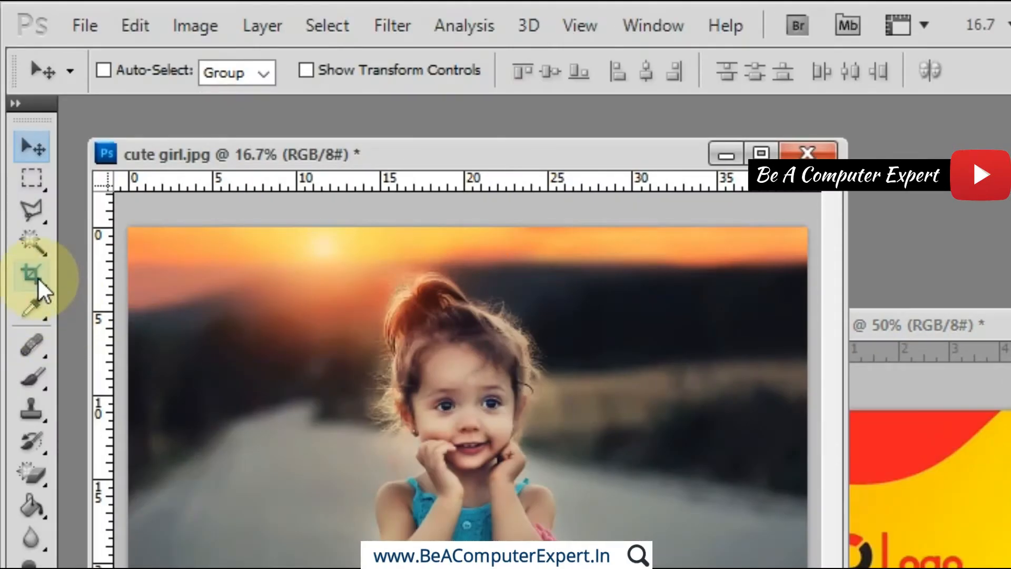
# - Clear the Crop tool's width, height and resolution, and try a free crop frame around the girl in cute girl.jpg
pyautogui.click(37, 274)
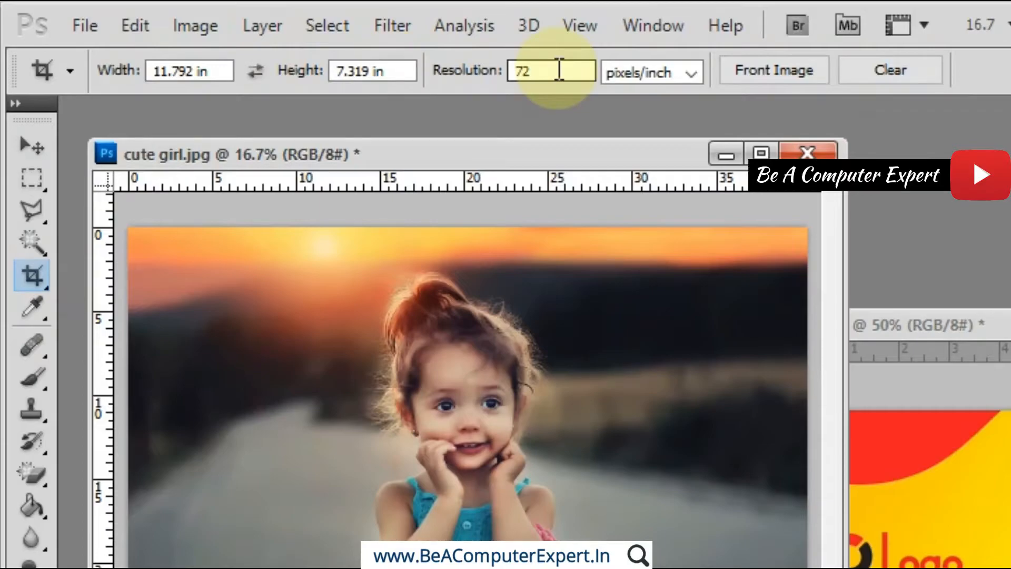
pyautogui.click(933, 76)
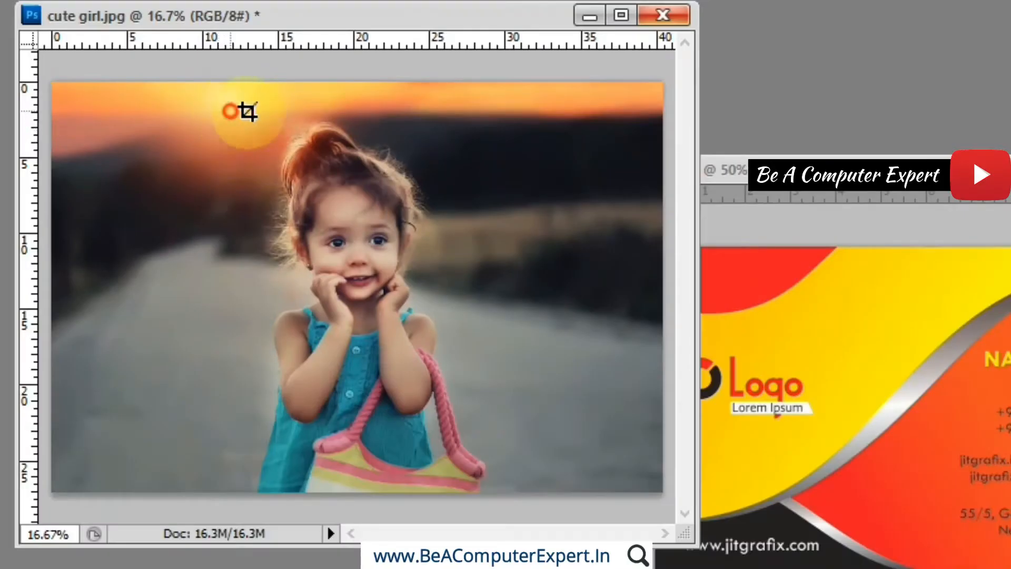
pyautogui.moveTo(229, 109); pyautogui.dragTo(477, 407)
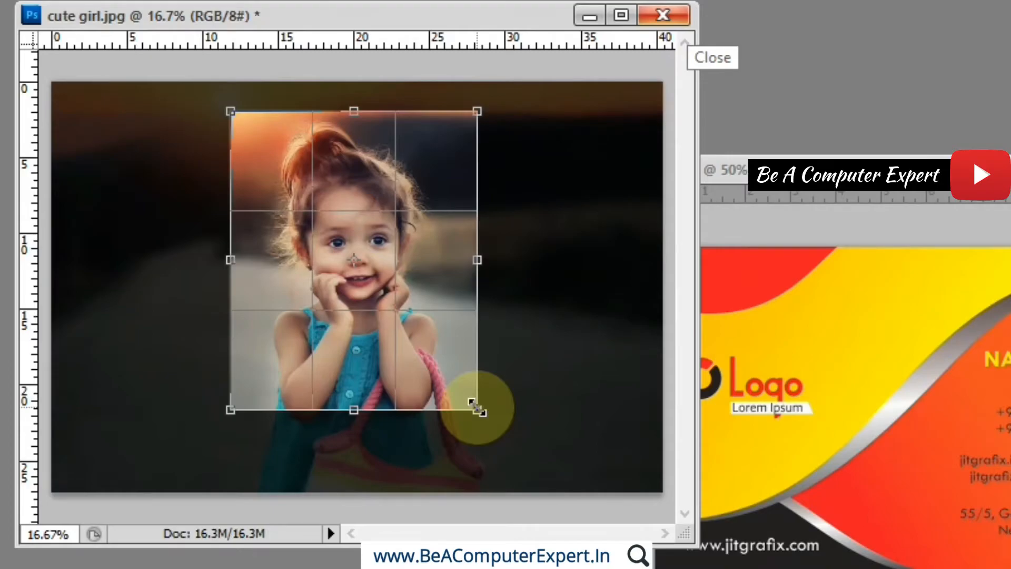
pyautogui.press('Escape')
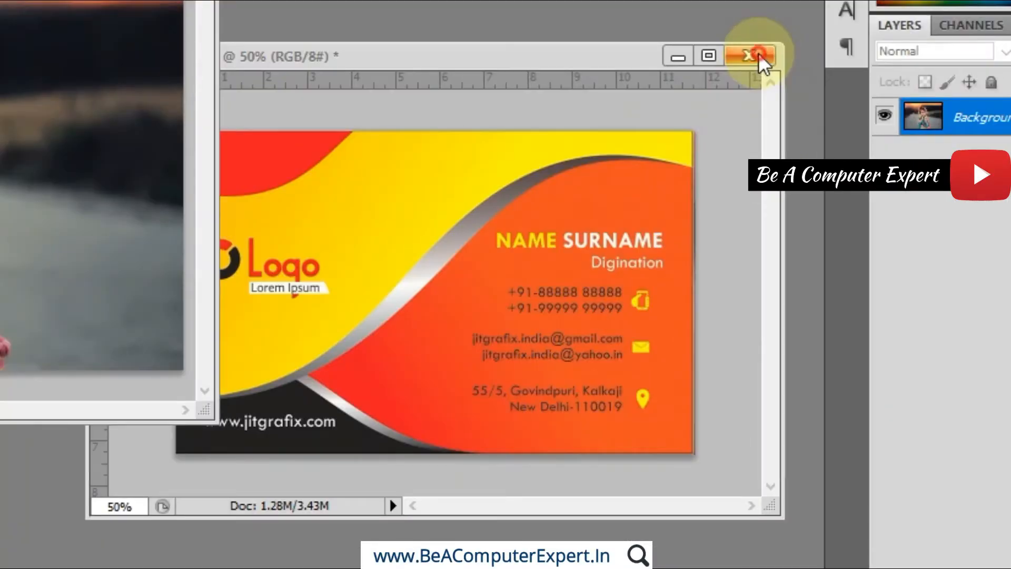
# - Close visiting card.jpg and reposition the cute girl.jpg window in the workspace
pyautogui.click(775, 172)
pyautogui.click(316, 138)
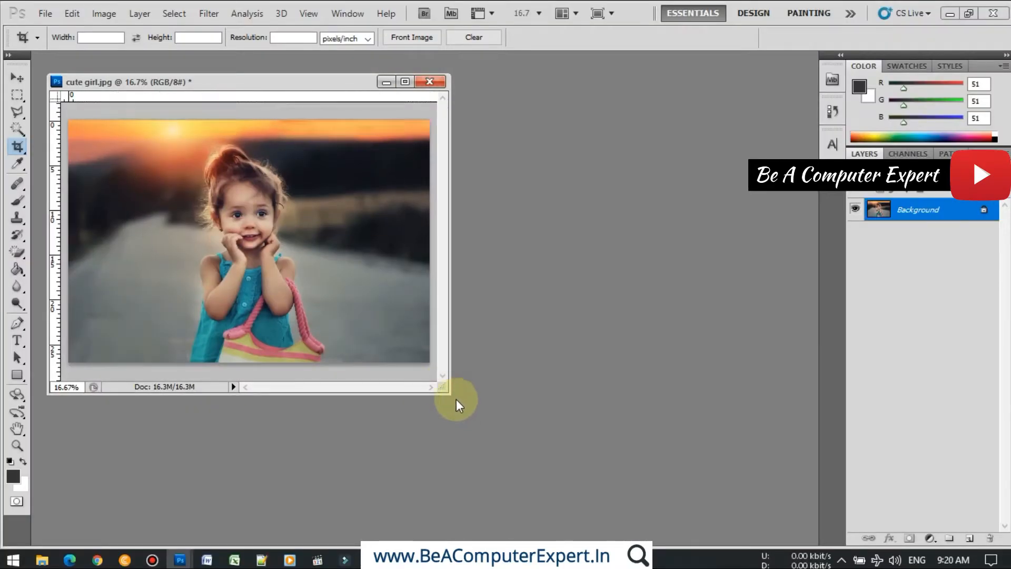
pyautogui.moveTo(295, 86); pyautogui.dragTo(391, 112)
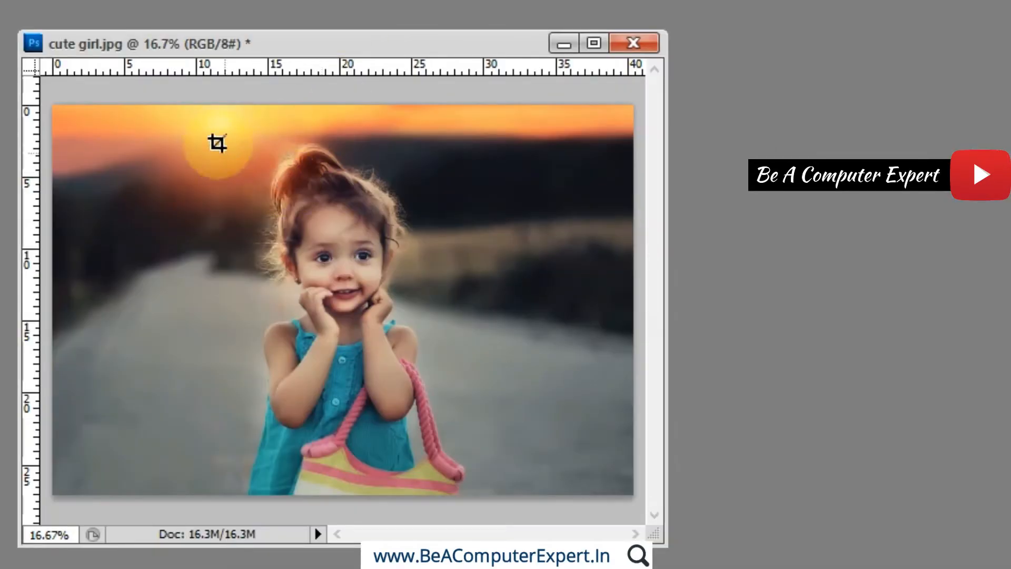
# - Draw a crop frame about 18 by 22 in around the girl, and switch its guide overlay to None and back to Rule of Thirds
pyautogui.moveTo(207, 126)
pyautogui.mouseDown()
pyautogui.moveTo(419, 235)
pyautogui.moveTo(471, 435)
pyautogui.mouseUp()
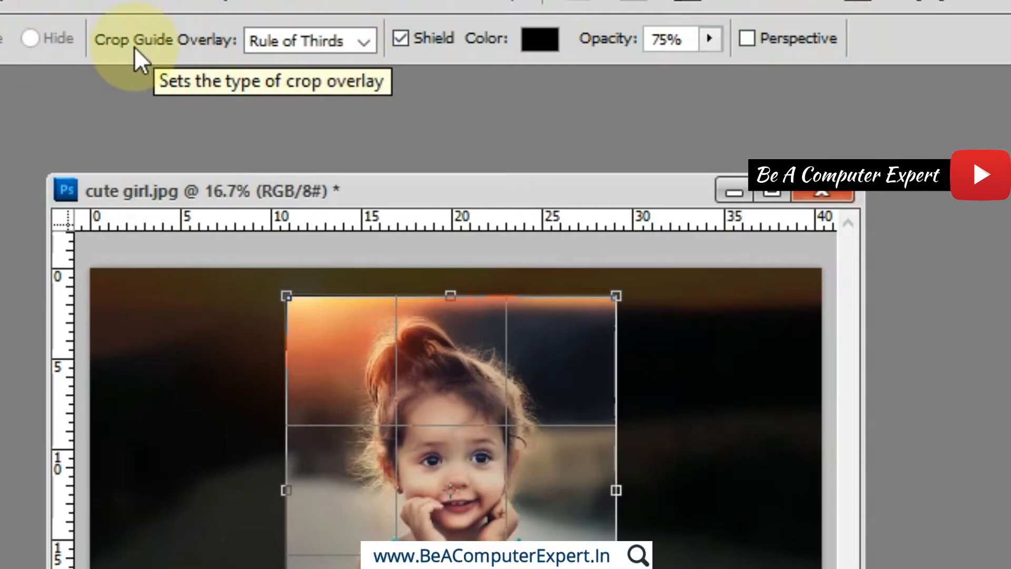
pyautogui.click(363, 42)
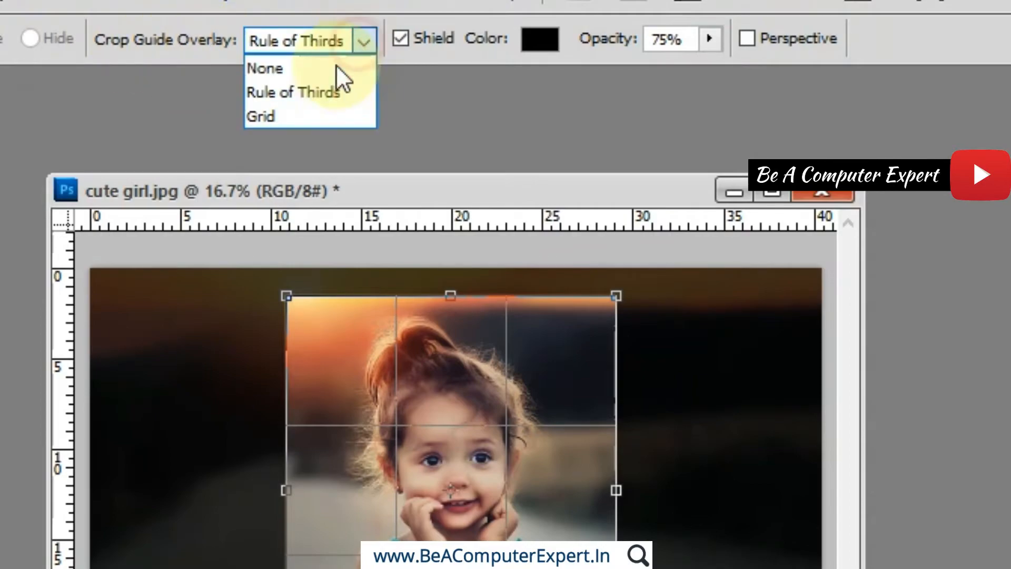
pyautogui.click(330, 70)
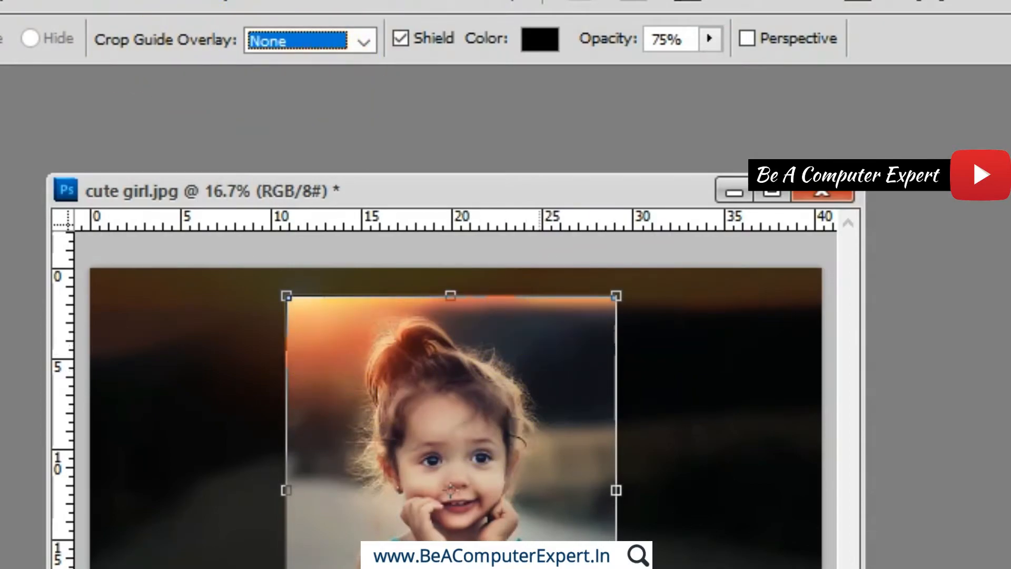
pyautogui.click(364, 46)
pyautogui.click(322, 95)
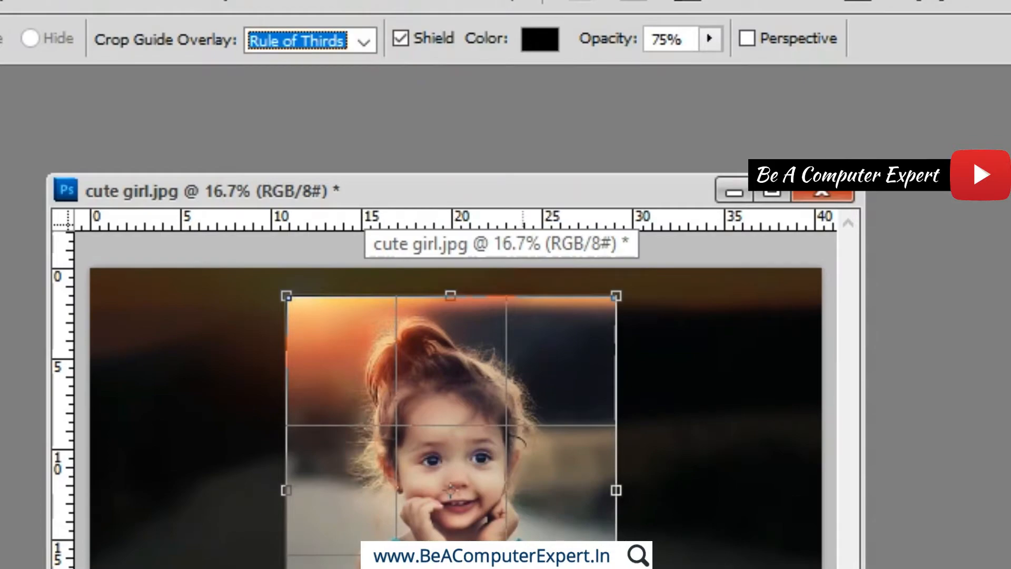
# - Resize the crop frame around the girl from its corners to about 17 by 21 in
pyautogui.moveTo(616, 568); pyautogui.dragTo(669, 568)
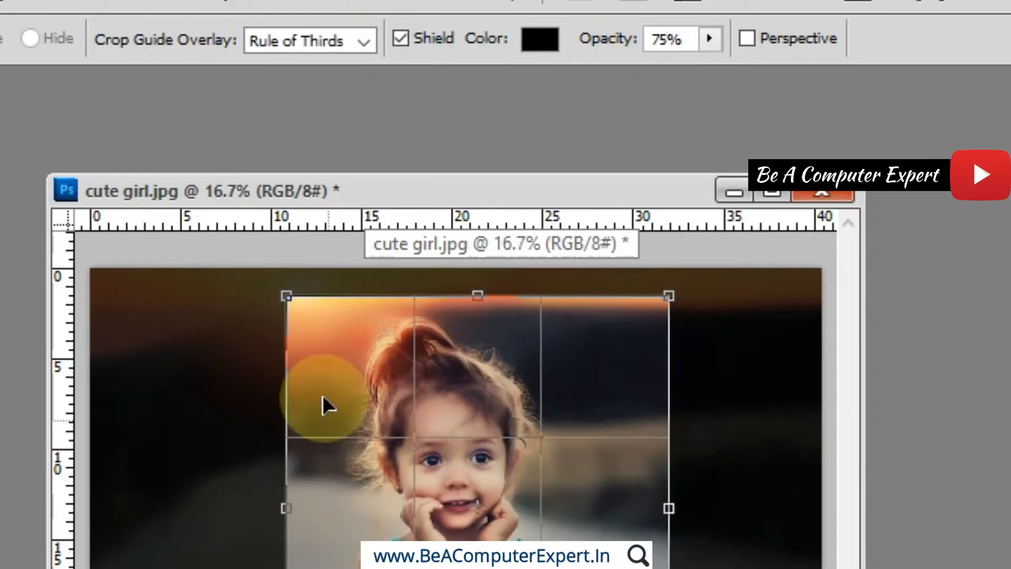
pyautogui.moveTo(292, 299)
pyautogui.mouseDown()
pyautogui.moveTo(310, 310)
pyautogui.moveTo(300, 303)
pyautogui.mouseUp()
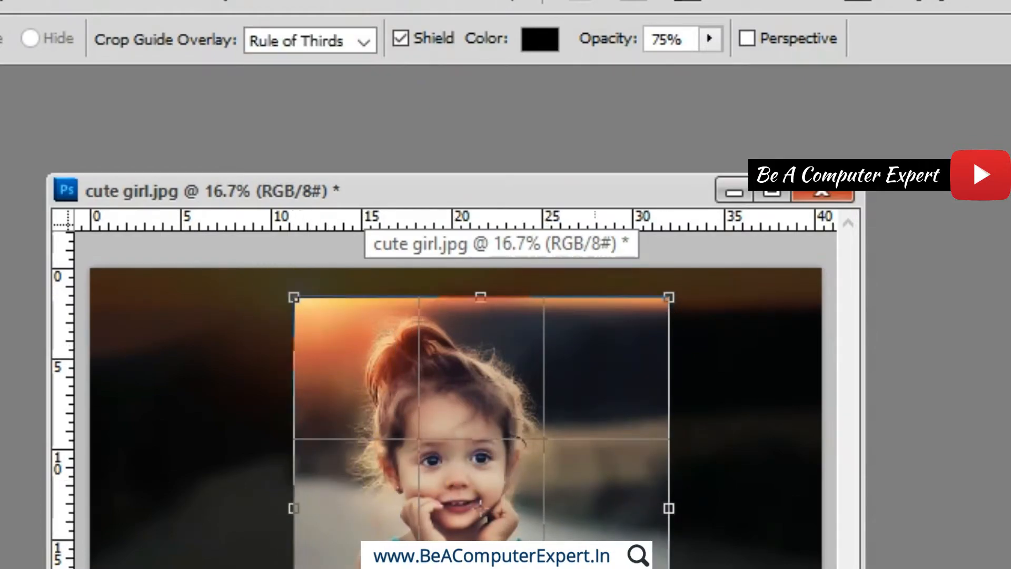
pyautogui.moveTo(668, 568); pyautogui.dragTo(601, 568)
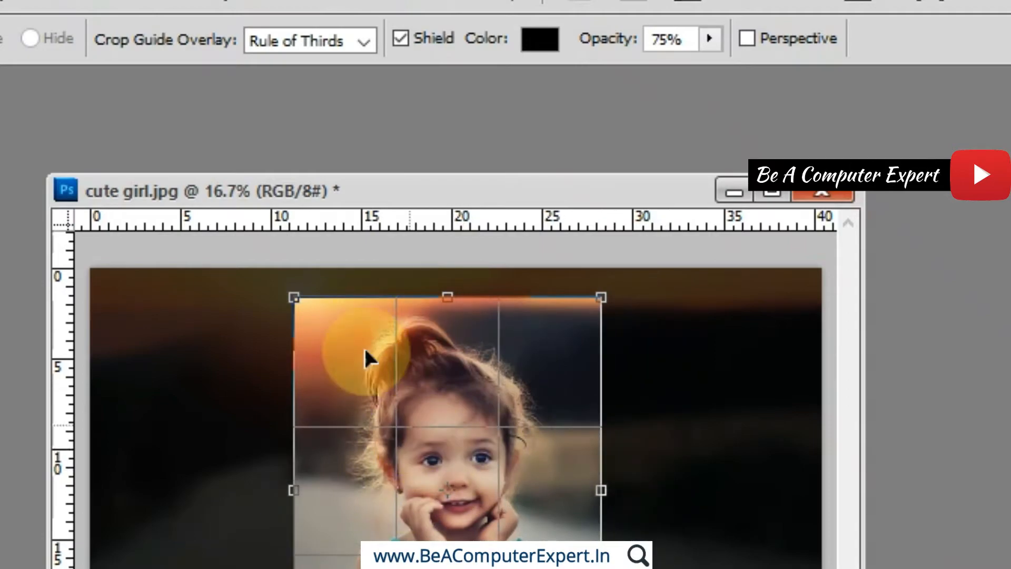
# - Try the Grid crop guide overlay on the frame and return it to Rule of Thirds
pyautogui.click(364, 43)
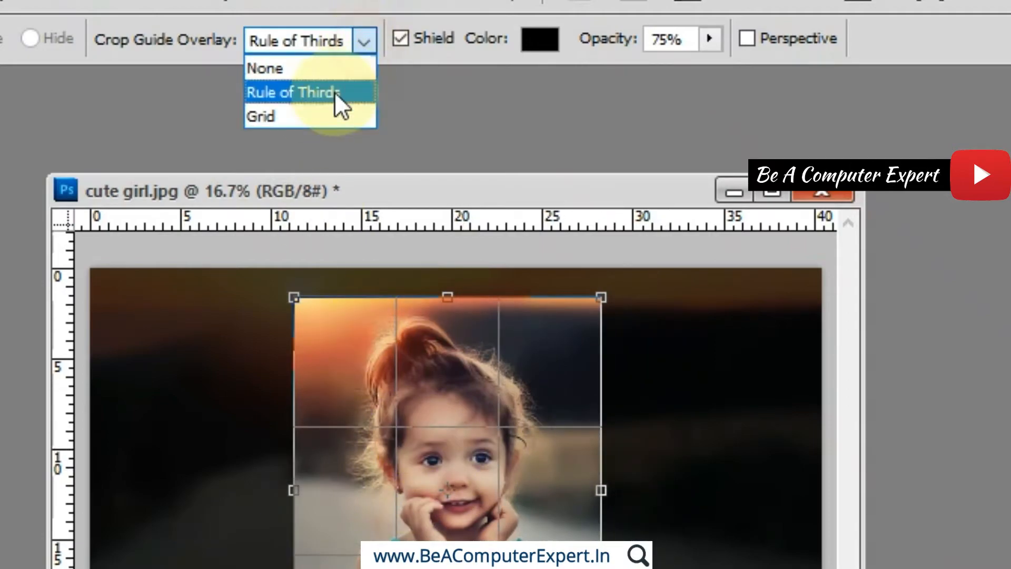
pyautogui.click(307, 116)
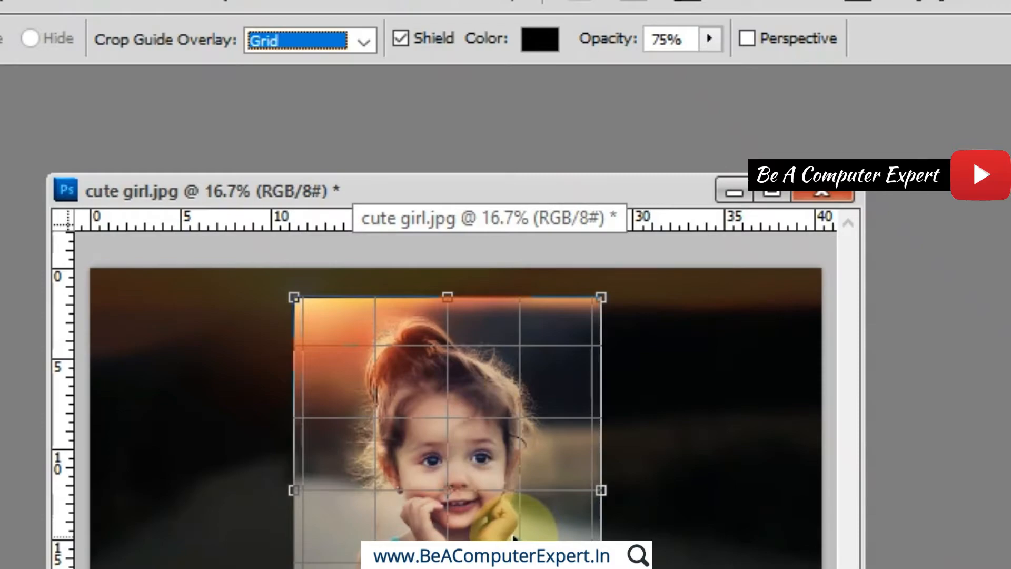
pyautogui.click(364, 43)
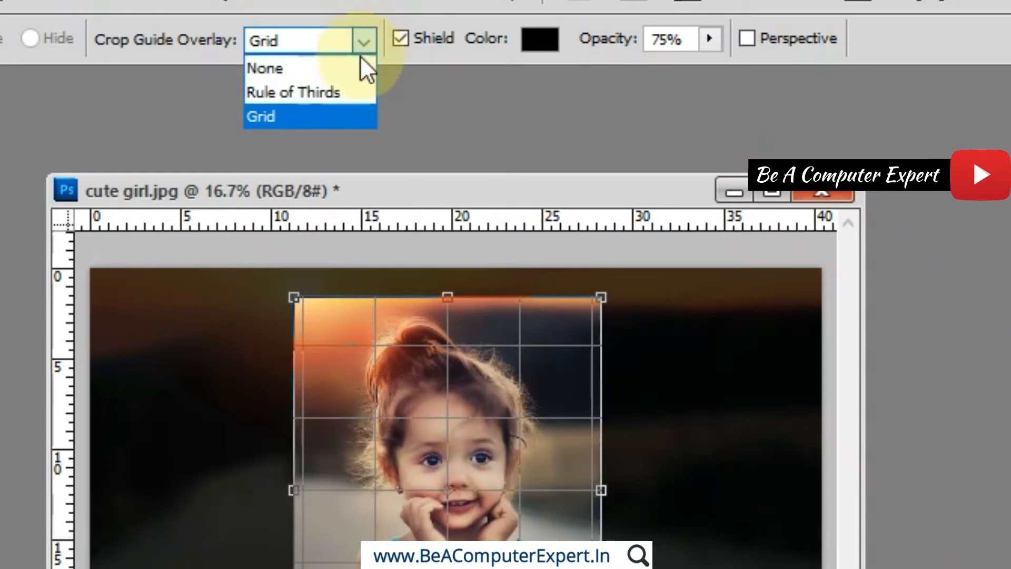
pyautogui.click(329, 93)
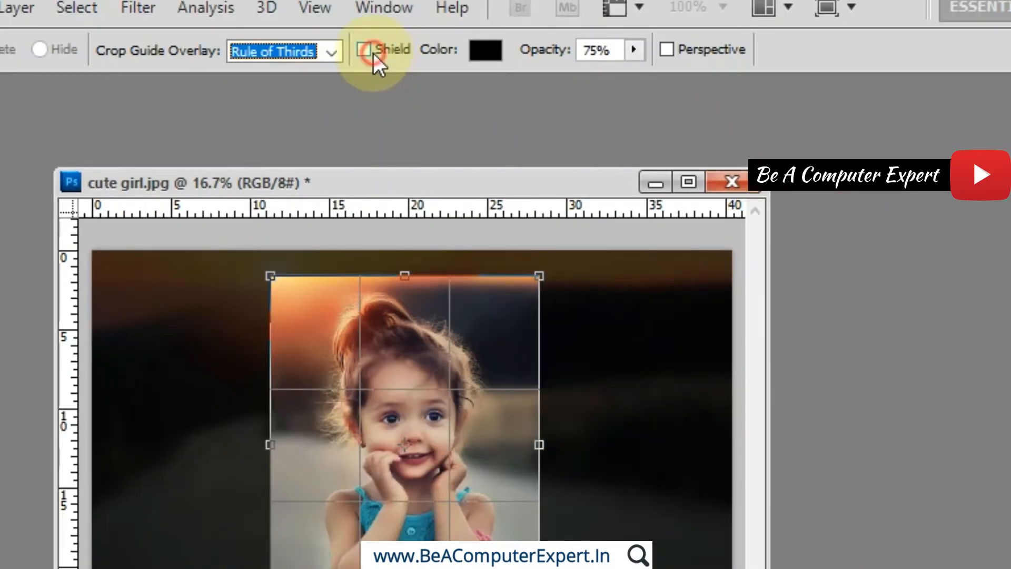
# - Turn the crop shield off and back on for the frame around the girl
pyautogui.click(413, 42)
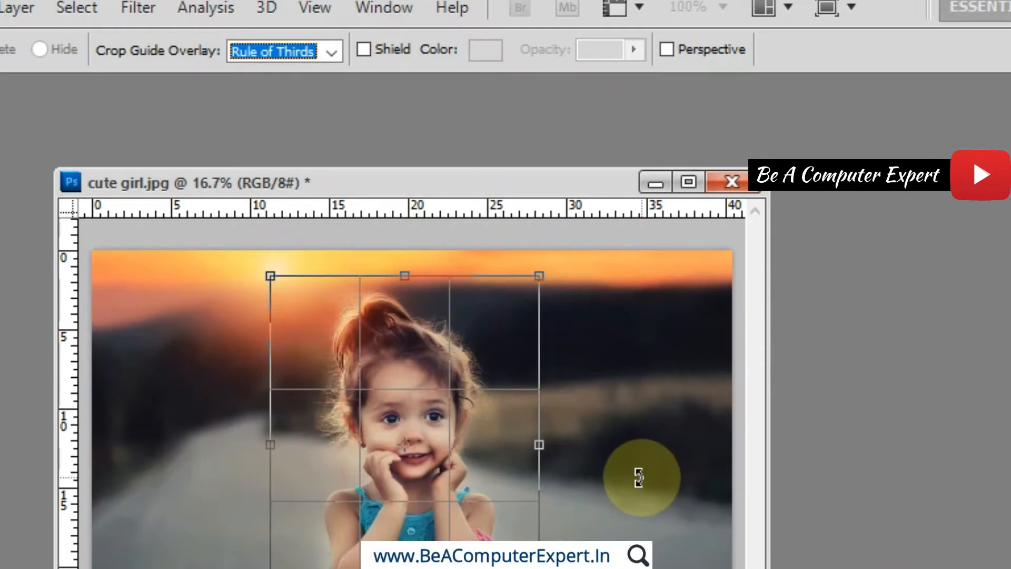
pyautogui.click(363, 50)
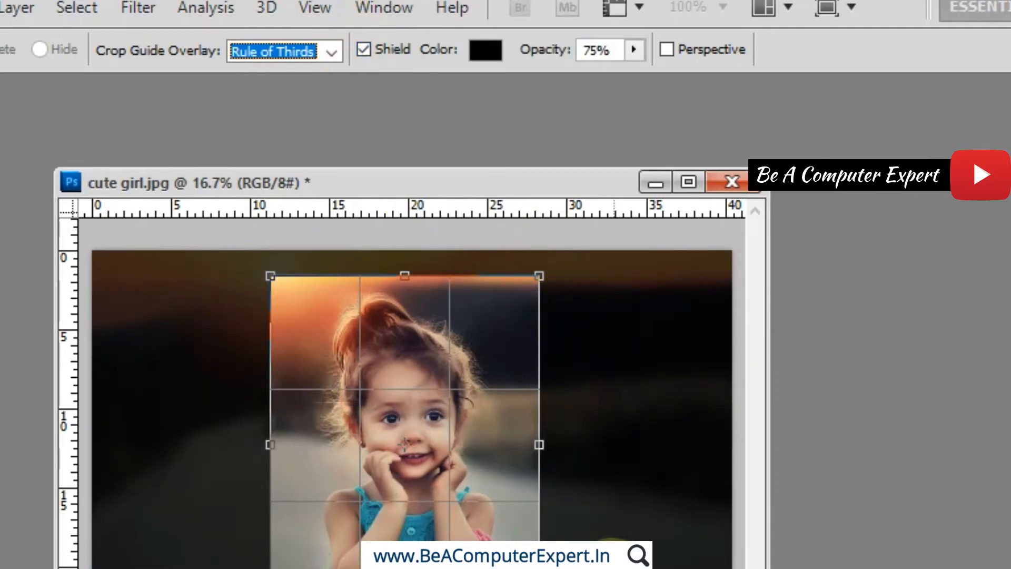
# - Set the crop shield's color to red #dc0707 and its opacity to 49%
pyautogui.click(485, 51)
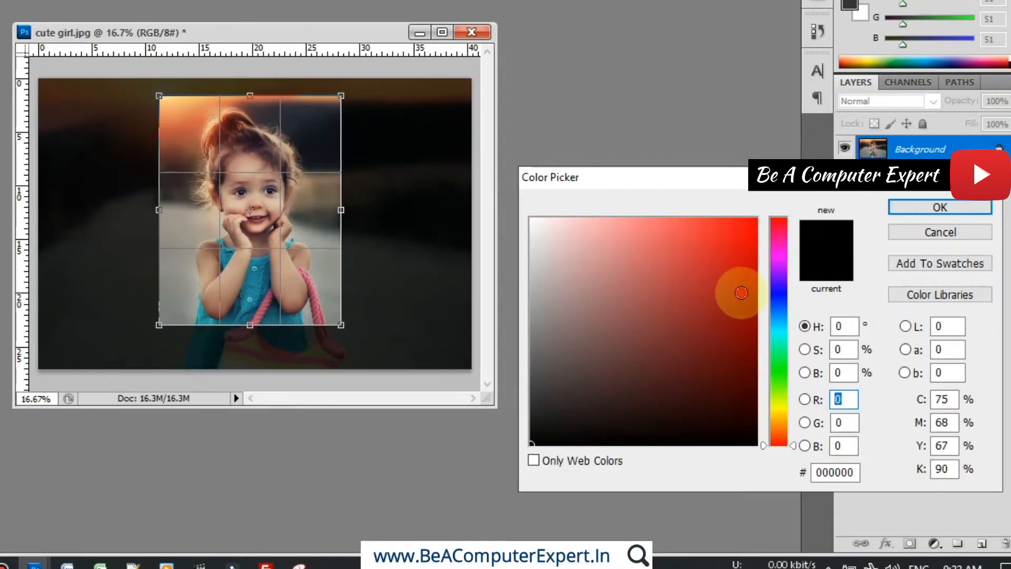
pyautogui.click(741, 293)
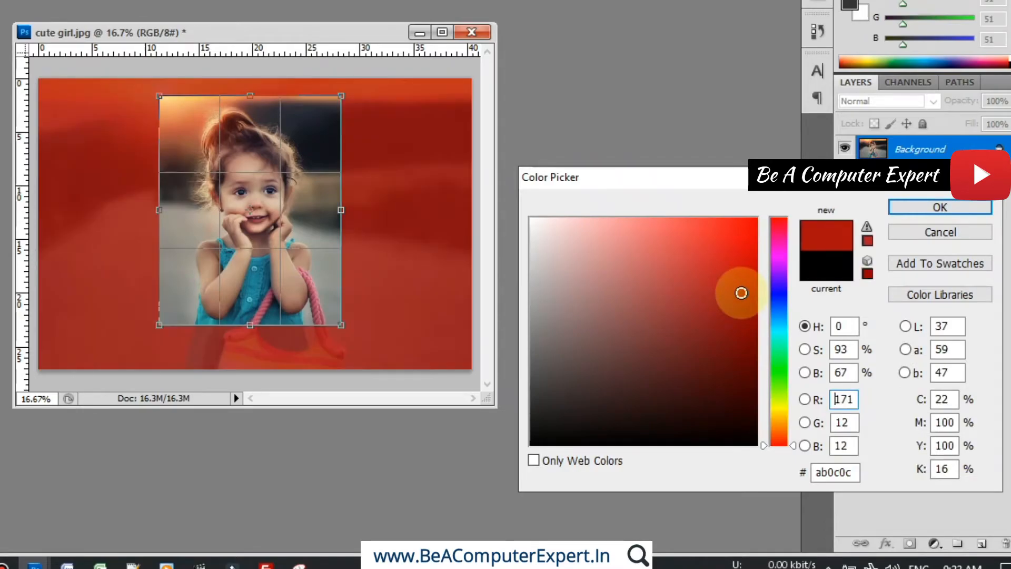
pyautogui.moveTo(737, 334)
pyautogui.mouseDown()
pyautogui.moveTo(736, 350)
pyautogui.moveTo(752, 300)
pyautogui.moveTo(743, 276)
pyautogui.moveTo(741, 298)
pyautogui.mouseUp()
pyautogui.click(779, 288)
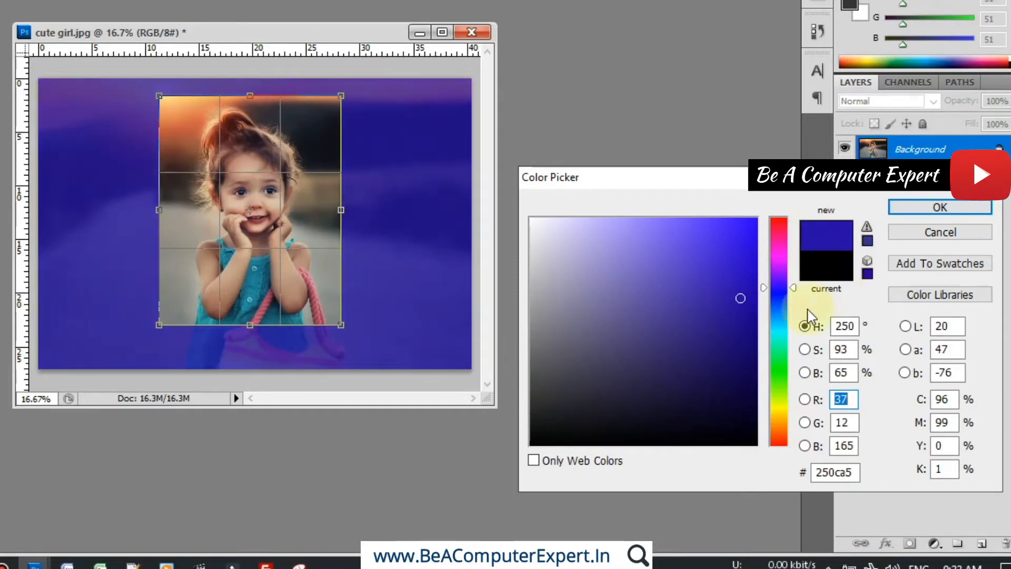
pyautogui.moveTo(780, 259); pyautogui.dragTo(779, 219)
pyautogui.click(750, 249)
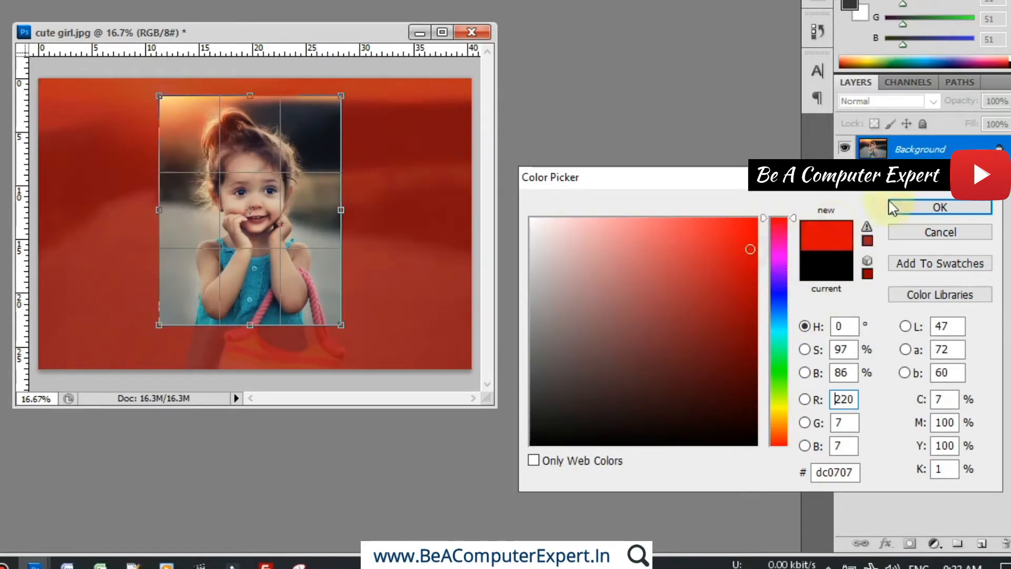
pyautogui.click(915, 208)
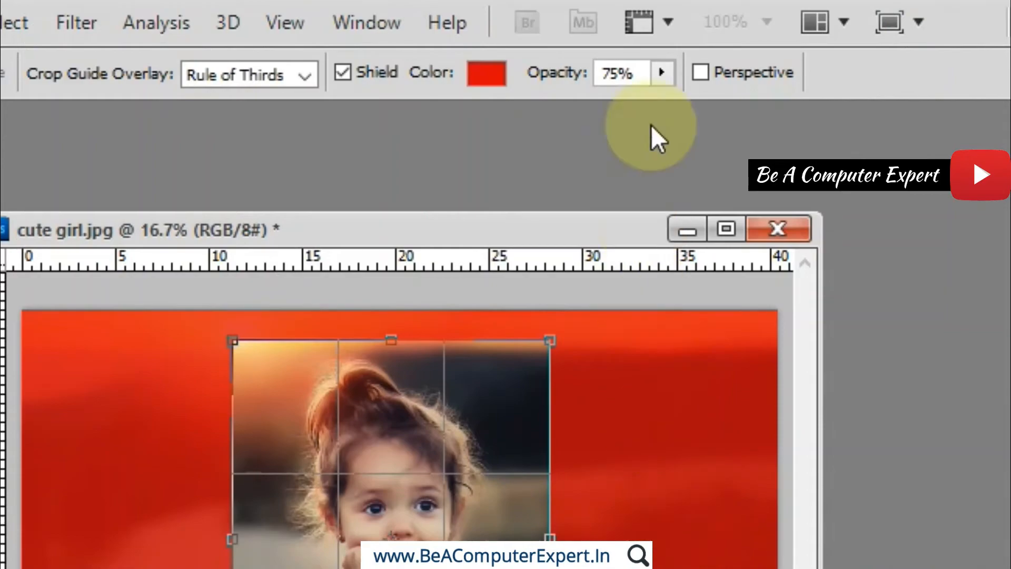
pyautogui.click(661, 73)
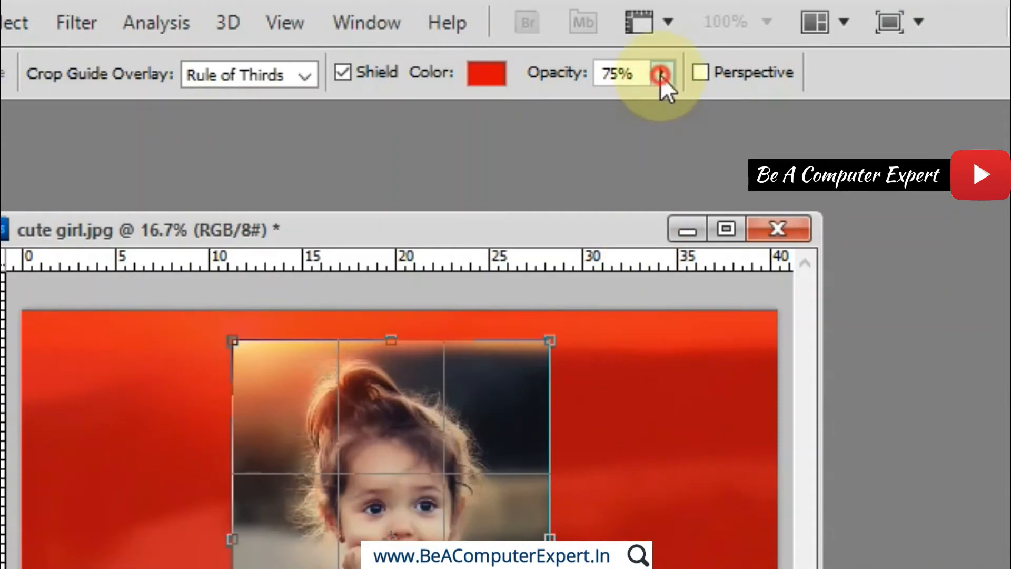
pyautogui.moveTo(662, 104); pyautogui.dragTo(623, 100)
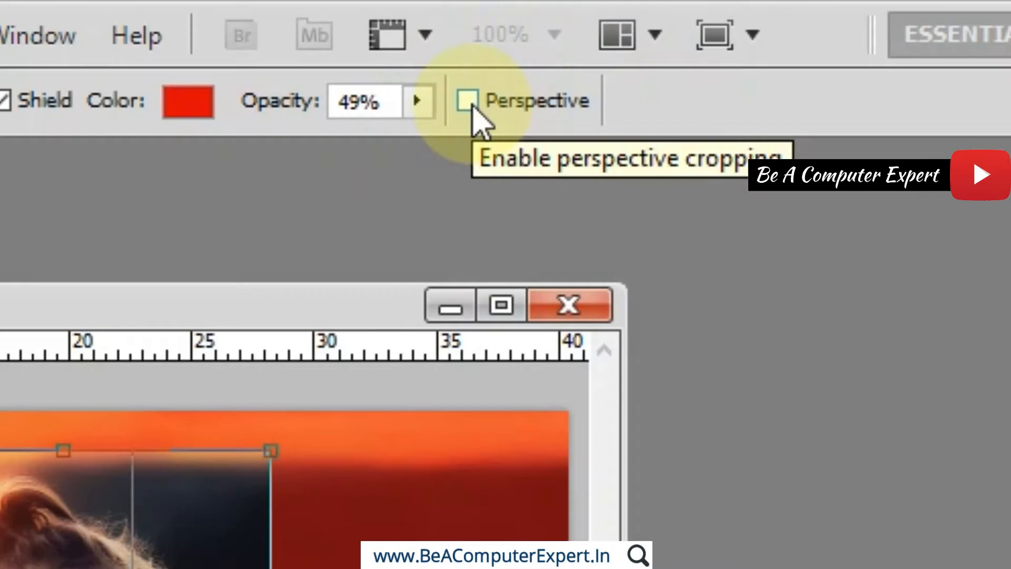
# - Enable perspective cropping, slant the crop frame by pulling its upper corners right and lower-left corner outward, and apply the crop
pyautogui.click(467, 100)
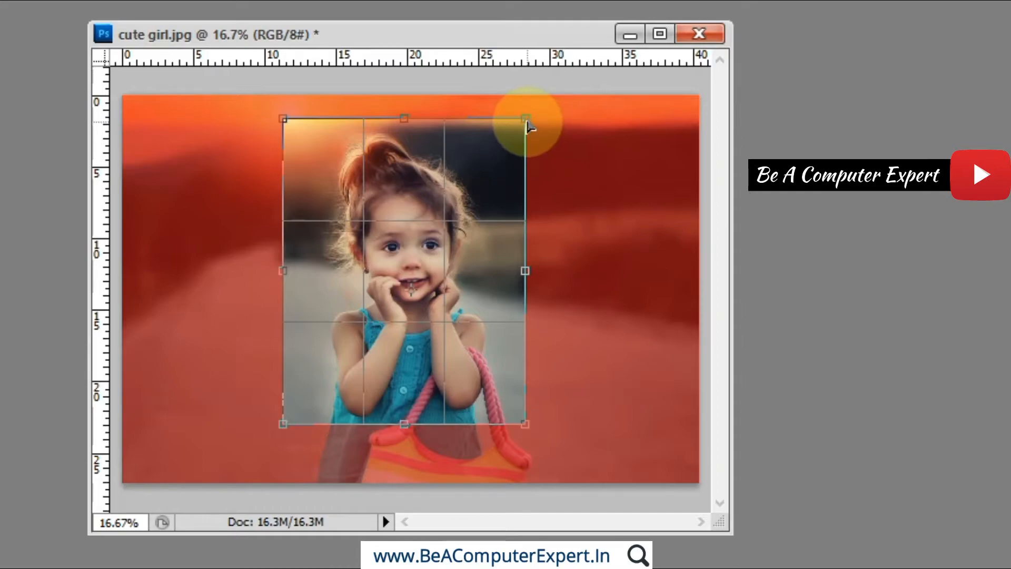
pyautogui.moveTo(529, 123); pyautogui.dragTo(574, 125)
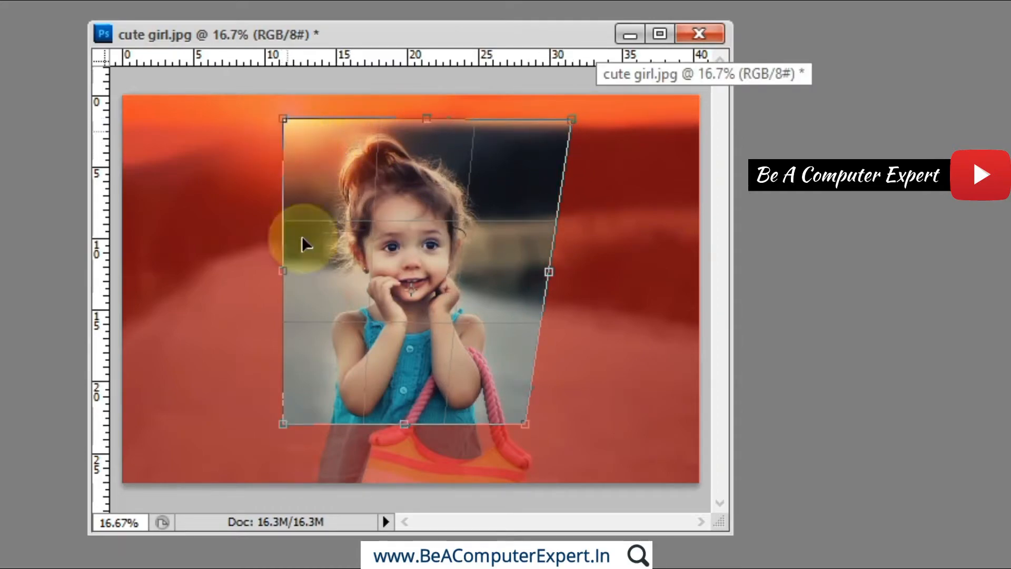
pyautogui.moveTo(283, 423); pyautogui.dragTo(253, 417)
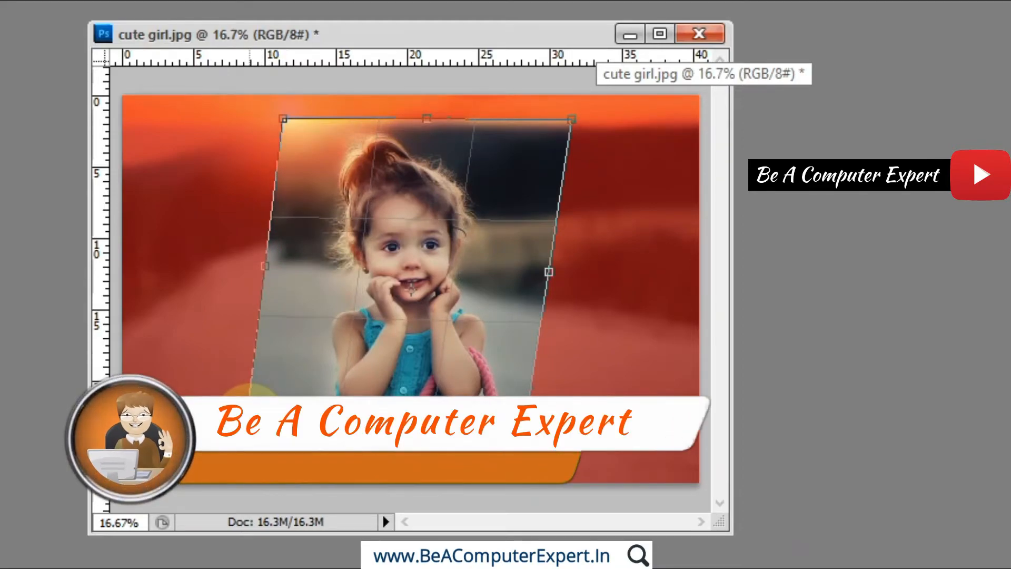
pyautogui.moveTo(286, 117); pyautogui.dragTo(291, 117)
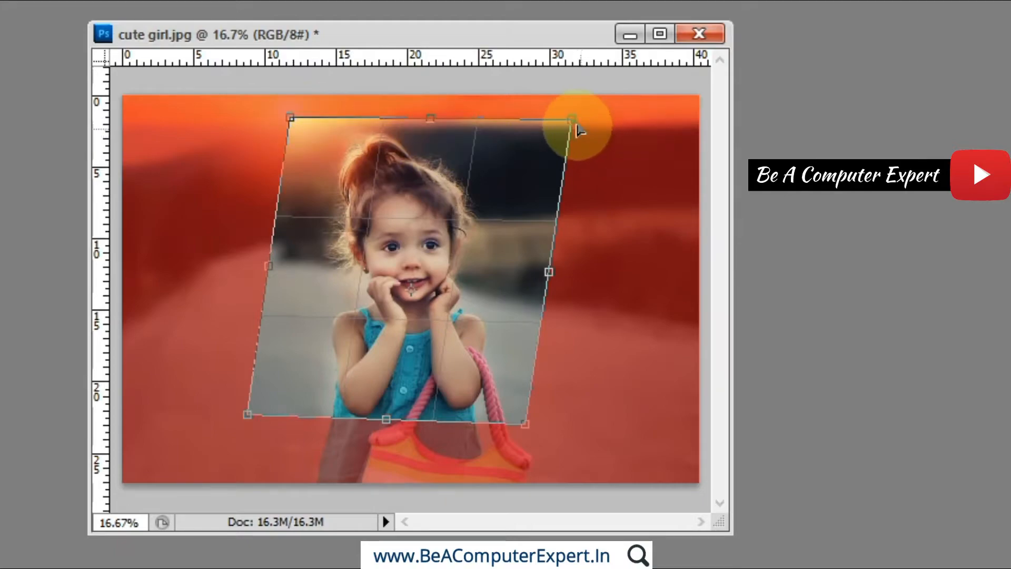
pyautogui.moveTo(577, 124); pyautogui.dragTo(615, 123)
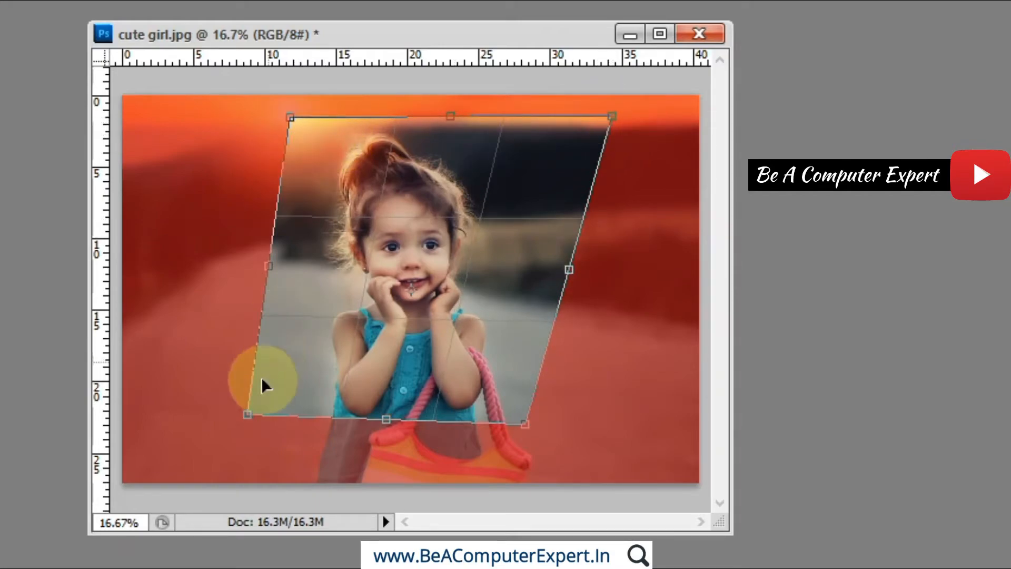
pyautogui.moveTo(247, 414); pyautogui.dragTo(223, 413)
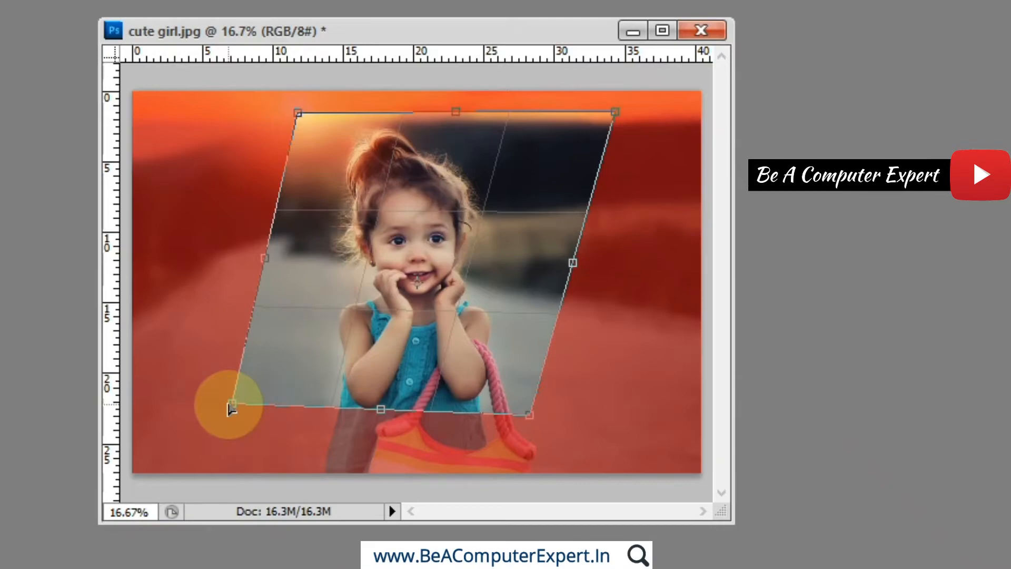
pyautogui.press('Return')
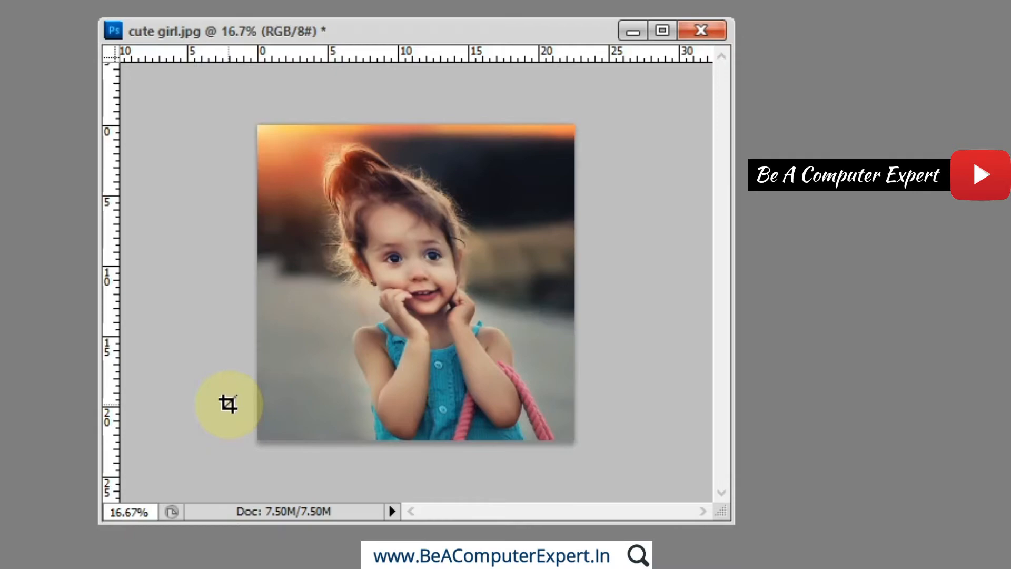
# - Undo the perspective crop, and draw and cancel a new crop frame around the girl
pyautogui.hotkey('ctrl', 'alt', 'z')
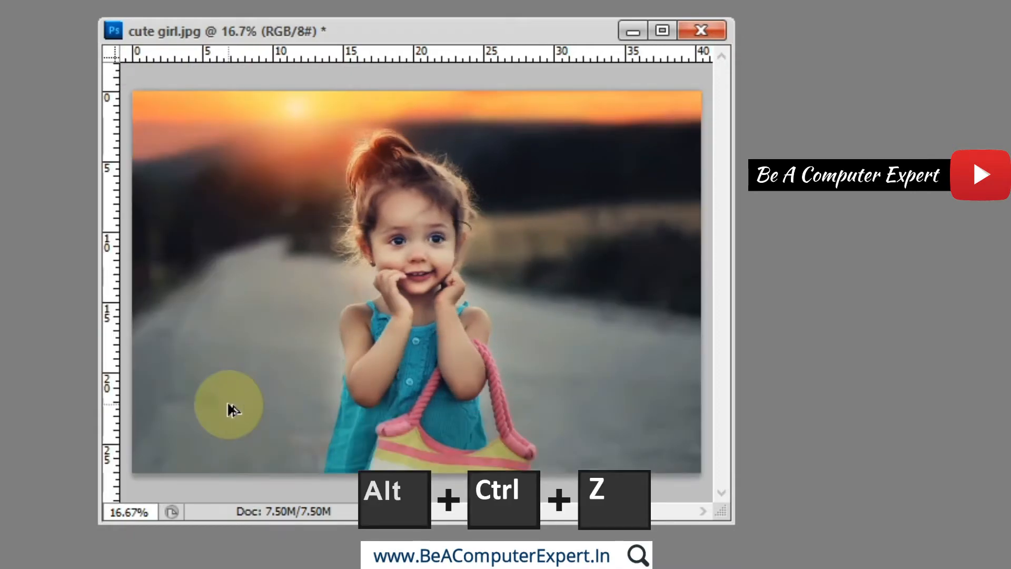
pyautogui.moveTo(264, 102); pyautogui.dragTo(545, 418)
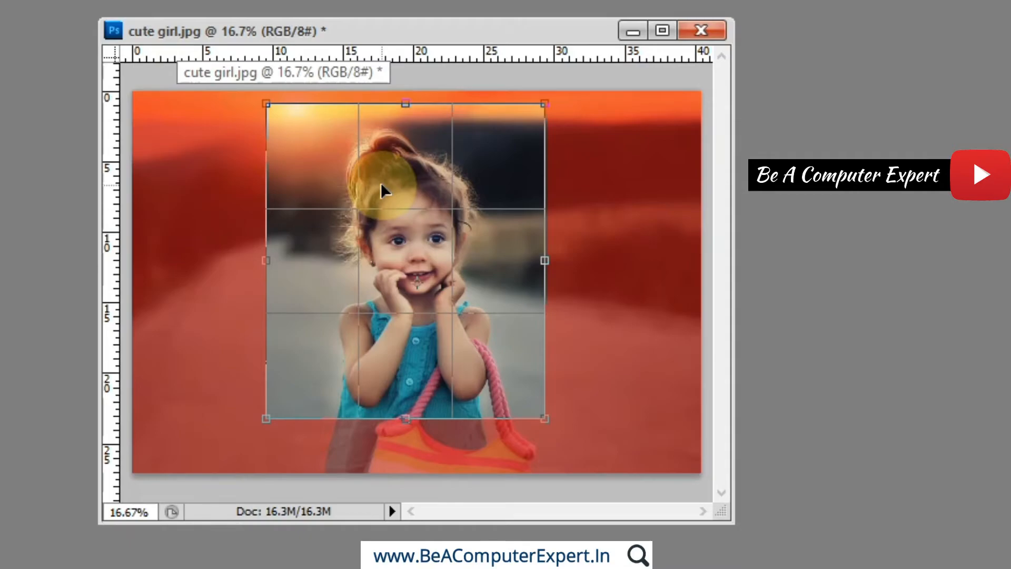
pyautogui.press('Escape')
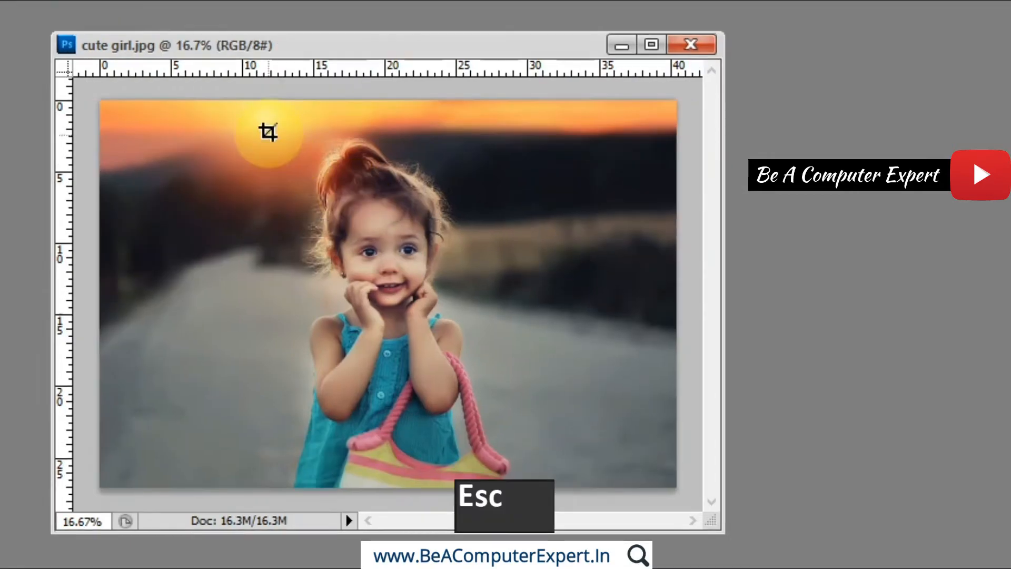
# - Draw and discard a crop frame around the girl, and convert the locked Background into a regular layer with the default name
pyautogui.moveTo(268, 132); pyautogui.dragTo(495, 423)
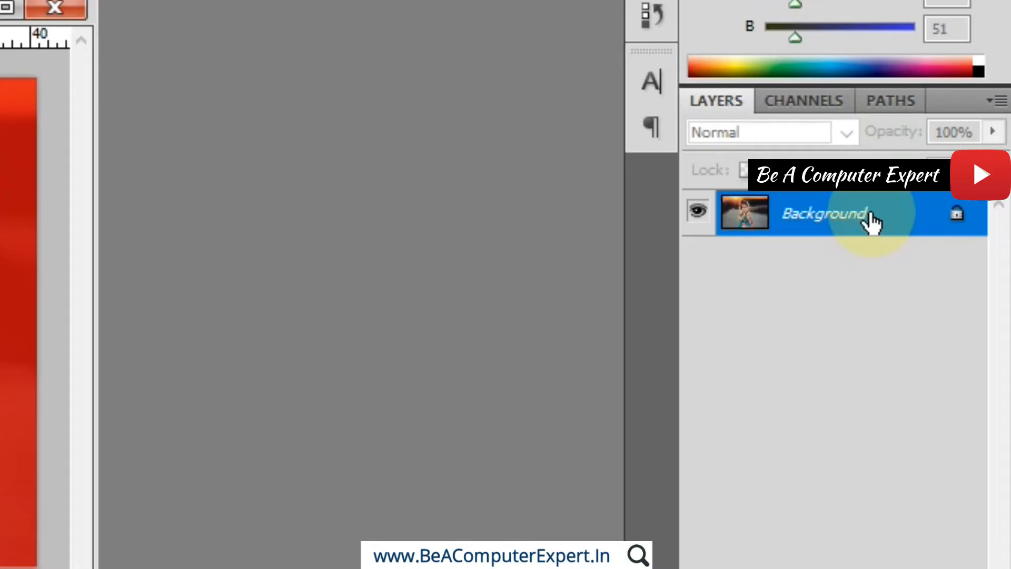
pyautogui.press('q')
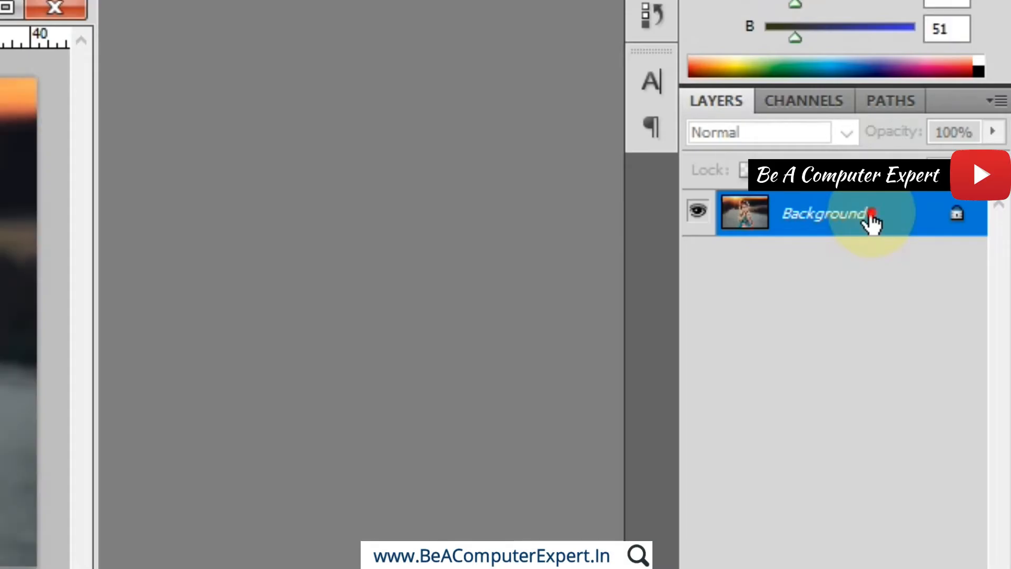
pyautogui.doubleClick(870, 214)
pyautogui.click(637, 198)
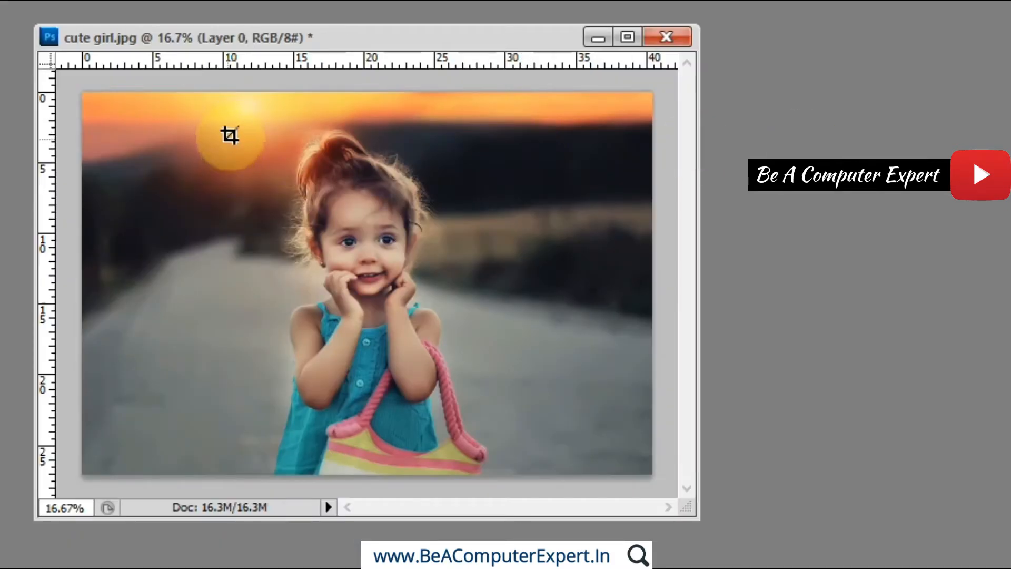
# - Draw a crop frame about 15.5 by 21 in around the girl, and switch Perspective on and back off
pyautogui.moveTo(244, 113); pyautogui.dragTo(463, 409)
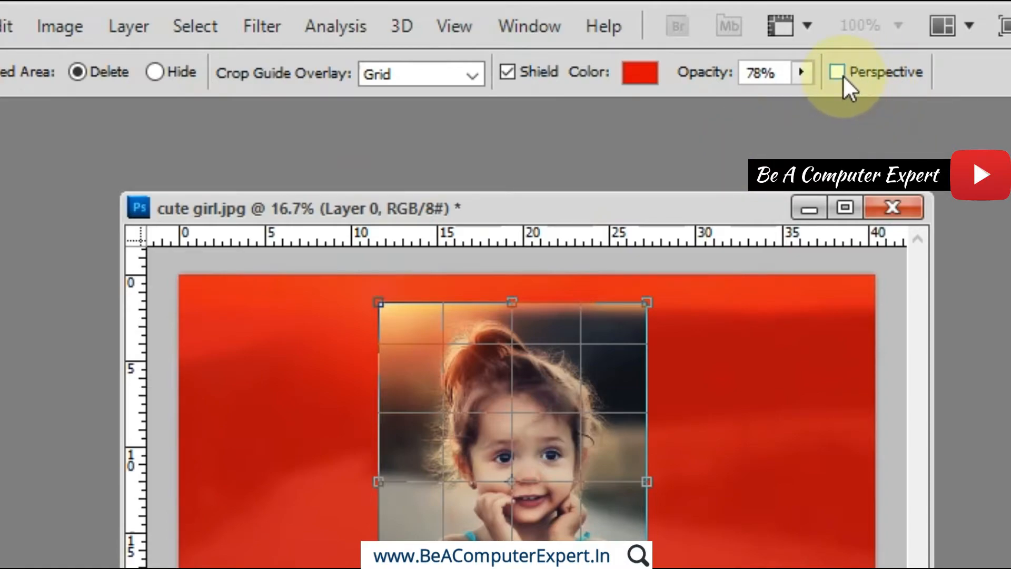
pyautogui.click(839, 72)
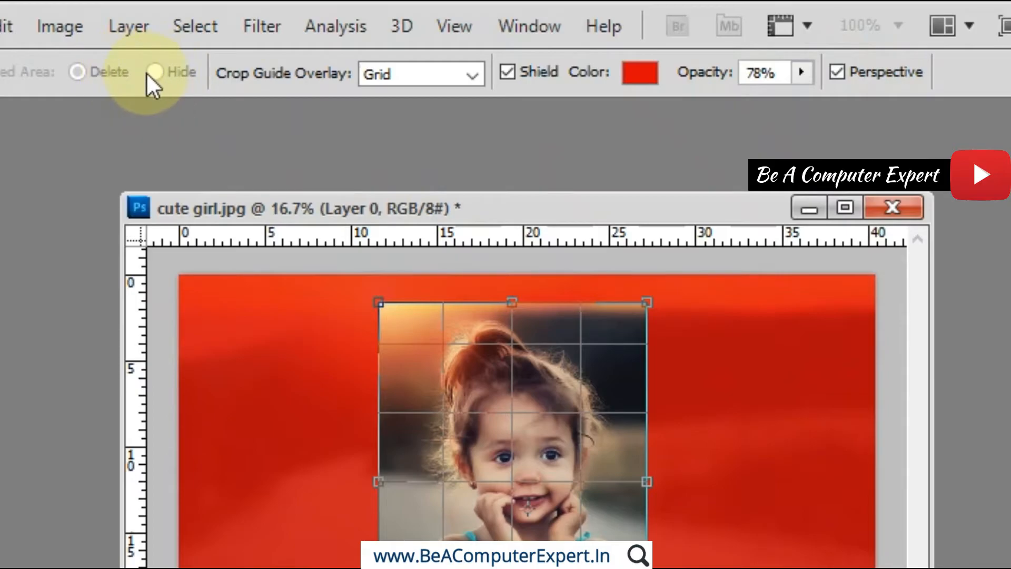
pyautogui.click(841, 73)
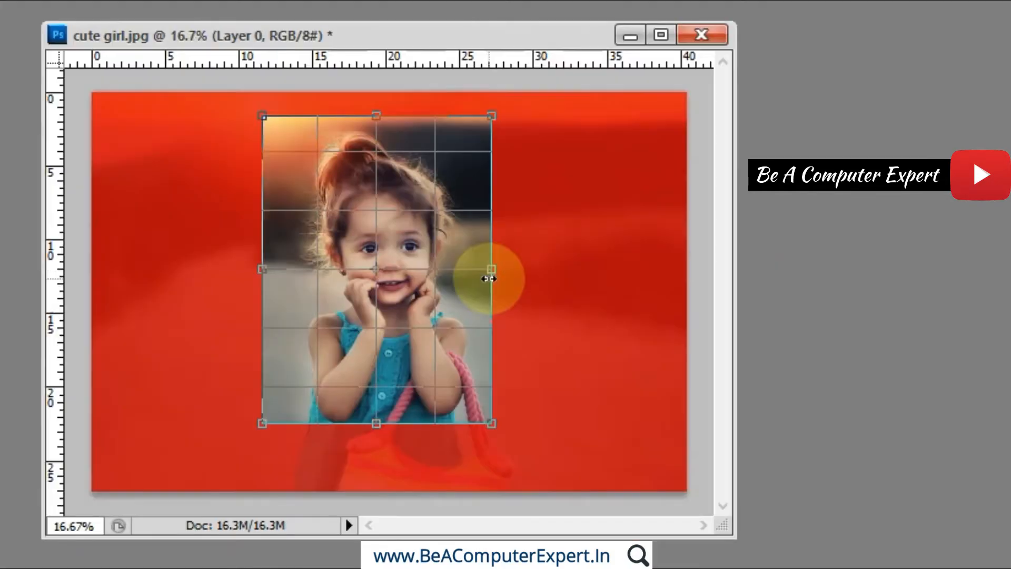
# - Widen the crop frame on both sides to about 19 by 21 in and apply the crop with the cropped area set to Delete
pyautogui.moveTo(487, 274); pyautogui.dragTo(533, 281)
pyautogui.moveTo(263, 269); pyautogui.dragTo(246, 272)
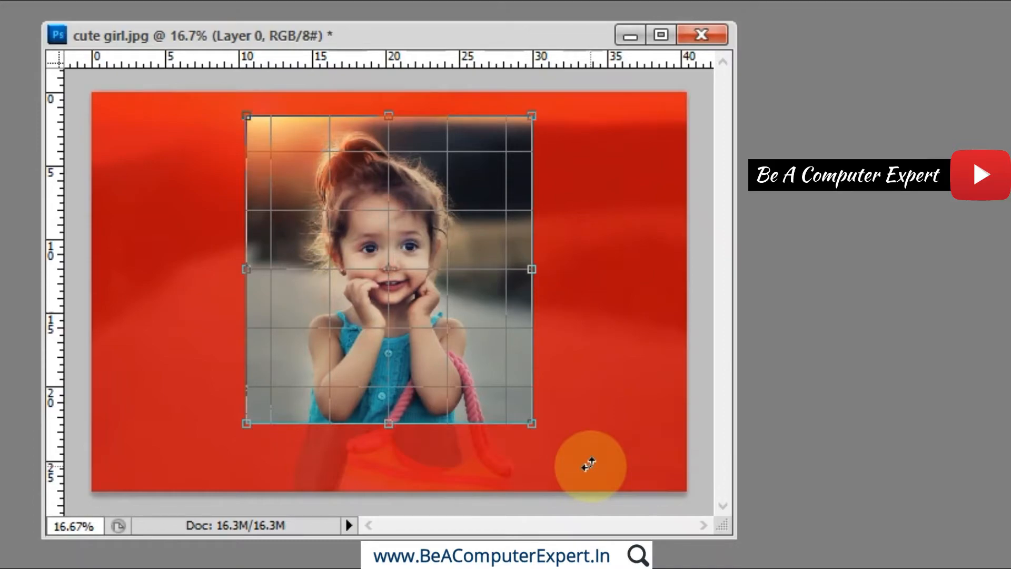
pyautogui.press('Return')
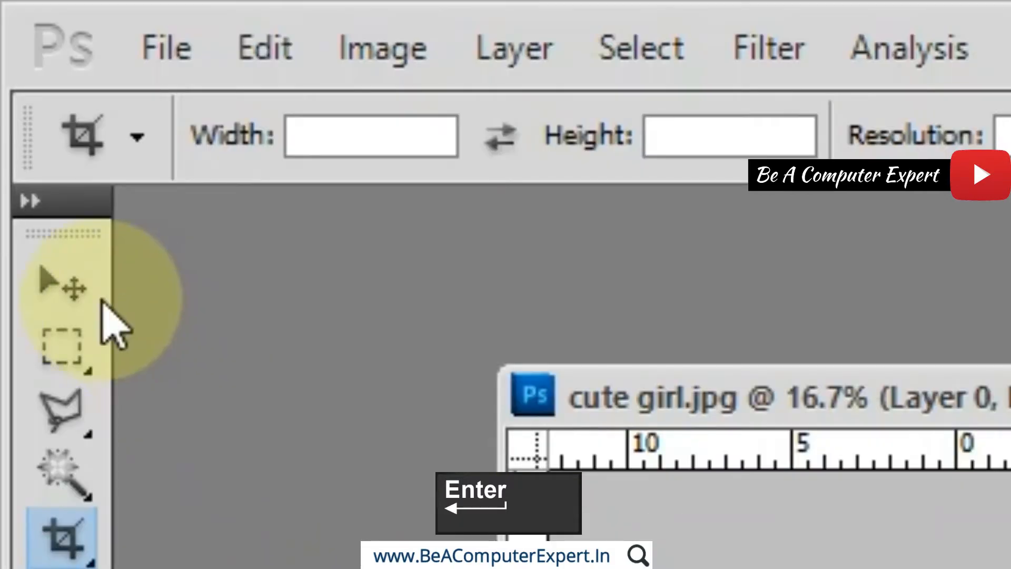
# - Shift the cropped layer with the Move tool, and undo both the move and the crop
pyautogui.click(63, 284)
pyautogui.moveTo(436, 270); pyautogui.dragTo(446, 296)
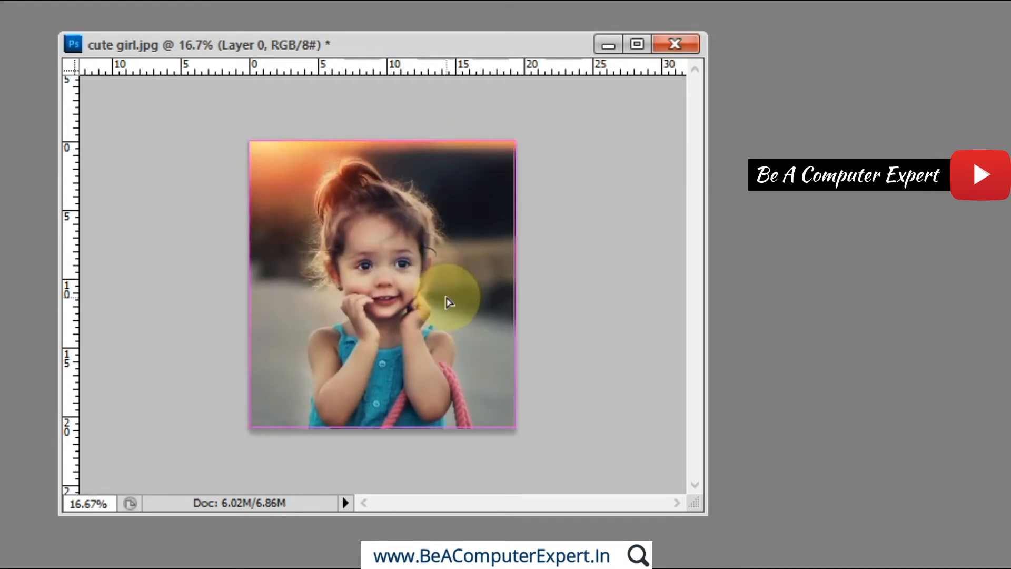
pyautogui.hotkey('ctrl', 'alt', 'z')
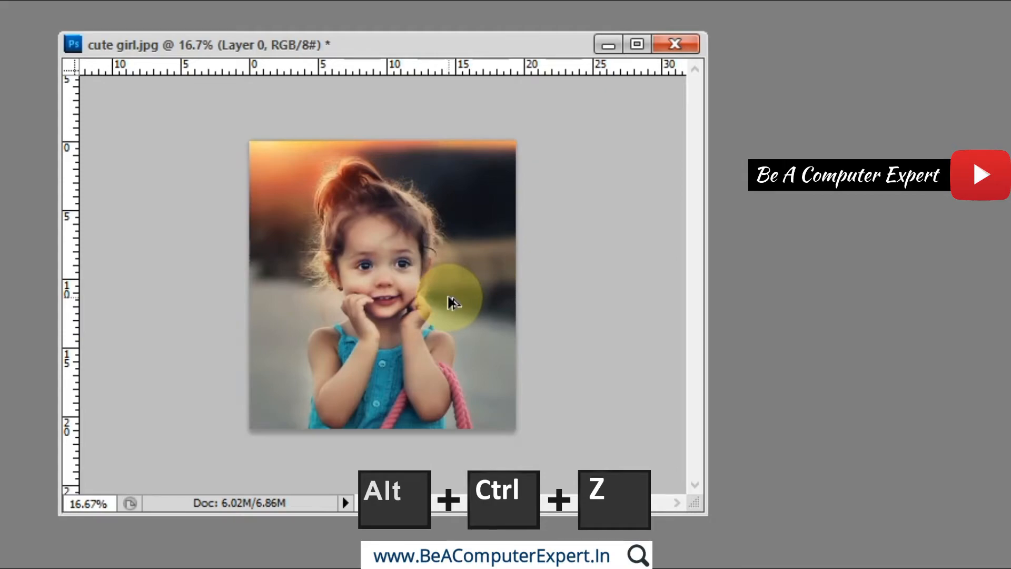
pyautogui.hotkey('ctrl', 'alt', 'z')
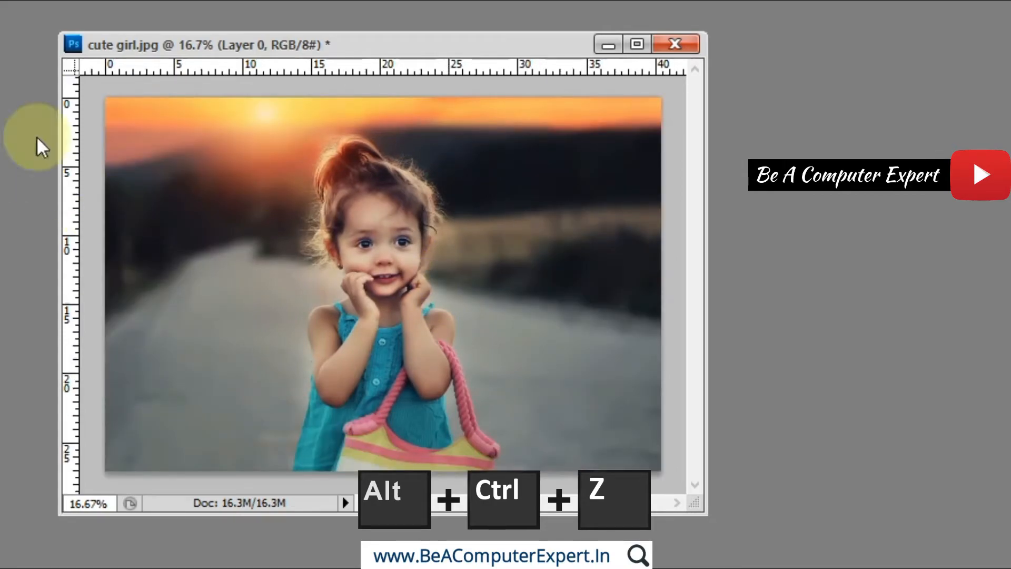
# - Draw a crop frame about 20 by 22 in around the girl, set the cropped area to Hide, and apply the crop
pyautogui.press('c')
pyautogui.moveTo(248, 120); pyautogui.dragTo(520, 421)
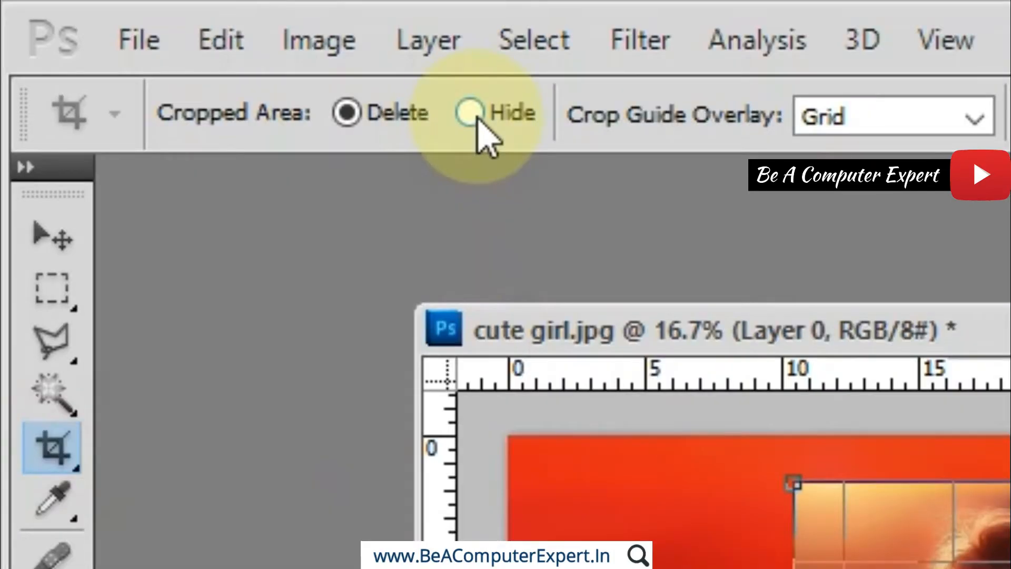
pyautogui.click(470, 113)
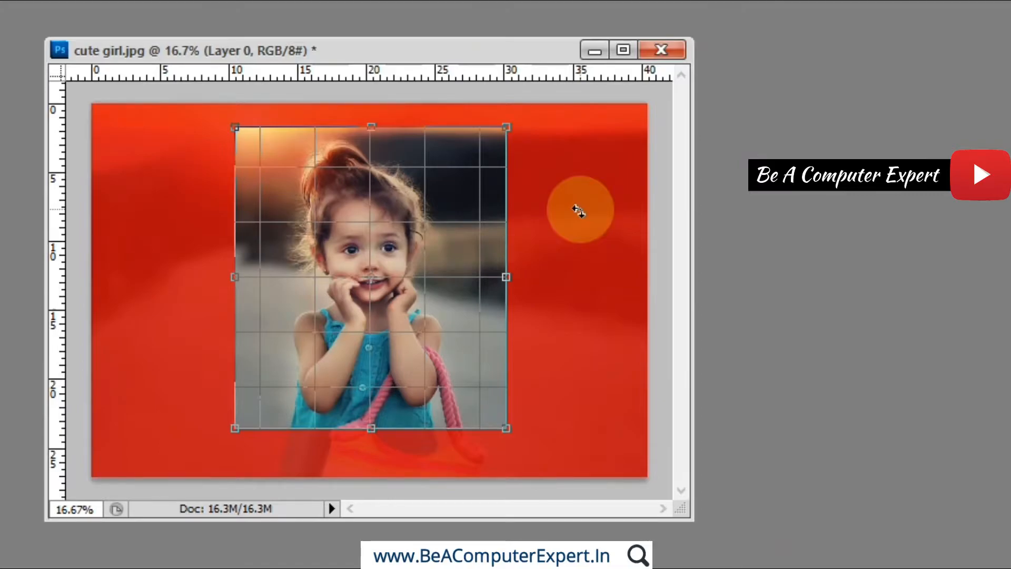
pyautogui.press('Return')
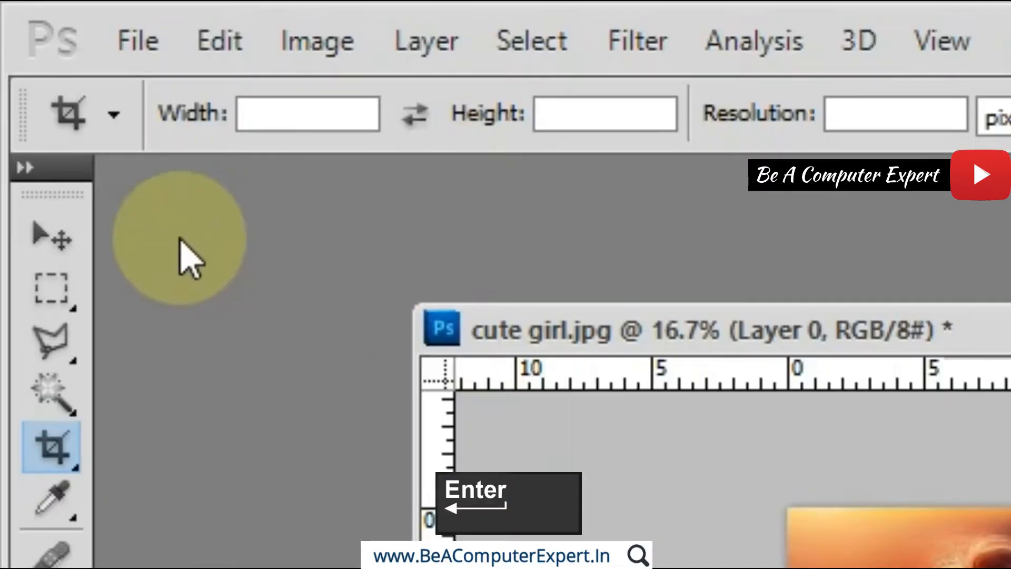
# - Shift the layer within the cropped canvas with the Move tool until its left edge meets the canvas's left edge
pyautogui.click(56, 240)
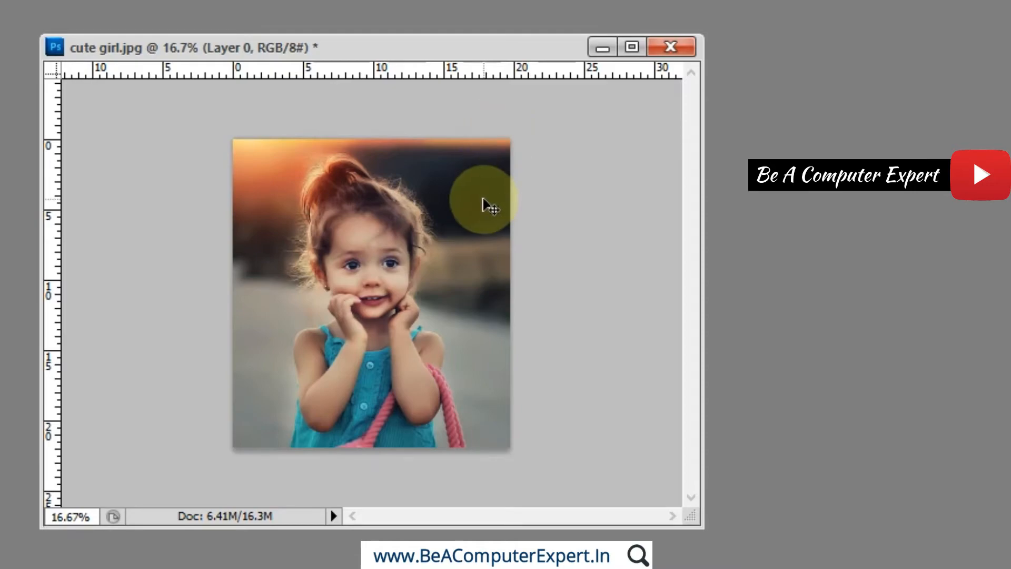
pyautogui.moveTo(472, 228); pyautogui.dragTo(463, 166)
pyautogui.moveTo(595, 198); pyautogui.dragTo(639, 209)
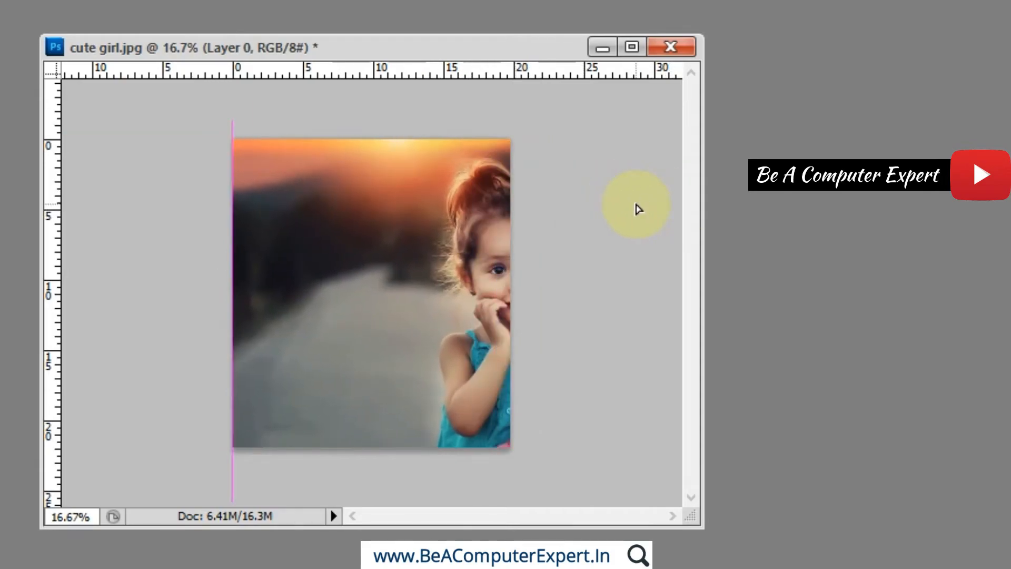
# - Move the layer around within the cropped canvas with the Move tool, bringing the girl back to the centre
pyautogui.moveTo(448, 232); pyautogui.dragTo(437, 292)
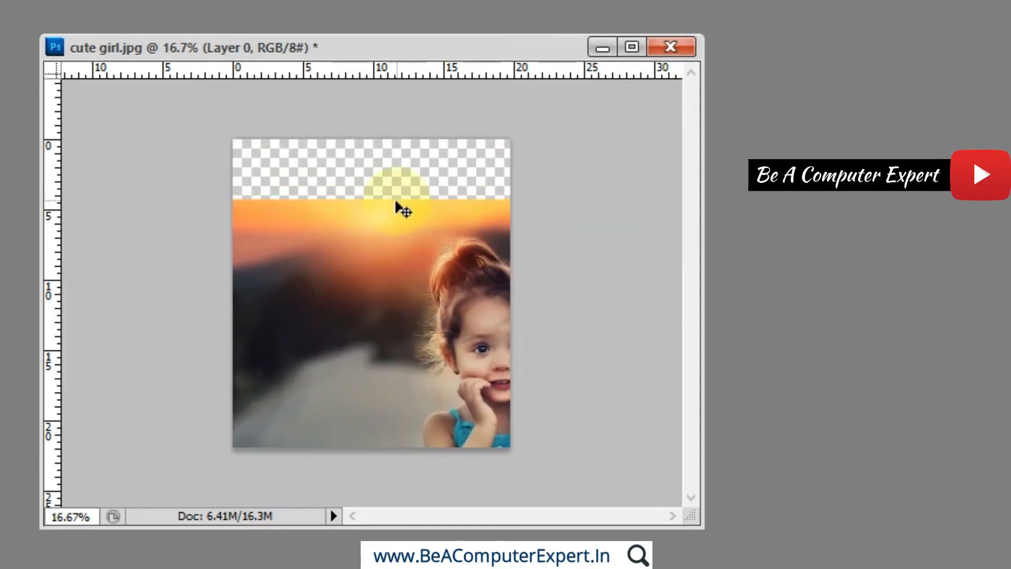
pyautogui.moveTo(371, 248); pyautogui.dragTo(324, 257)
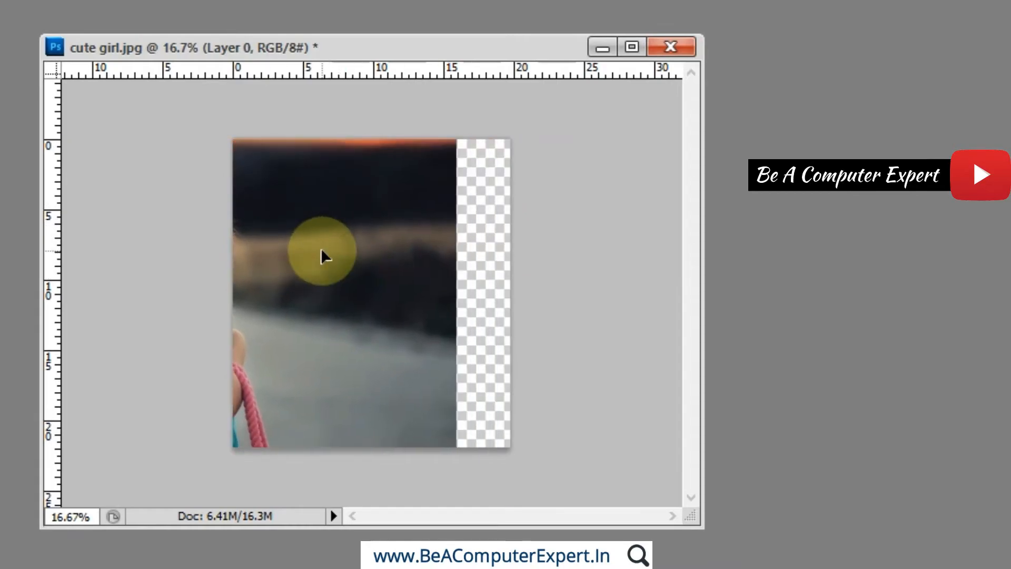
pyautogui.moveTo(366, 285); pyautogui.dragTo(540, 293)
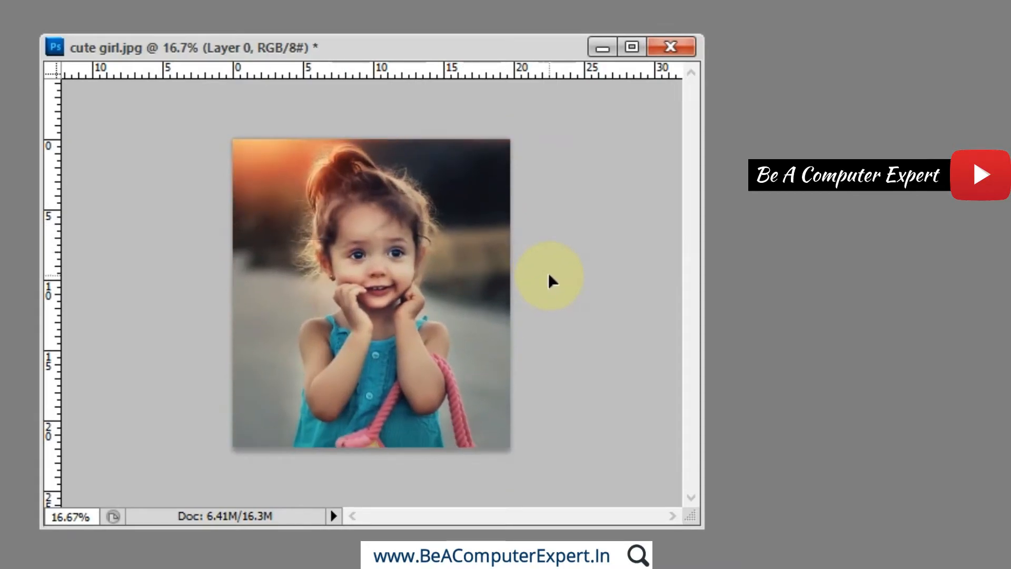
# - Draw a crop frame about 14.5 by 16 in around the girl's head and arms, set the cropped area to Delete, and apply it
pyautogui.press('c')
pyautogui.moveTo(273, 149)
pyautogui.mouseDown()
pyautogui.moveTo(431, 180)
pyautogui.moveTo(473, 301)
pyautogui.moveTo(474, 358)
pyautogui.mouseUp()
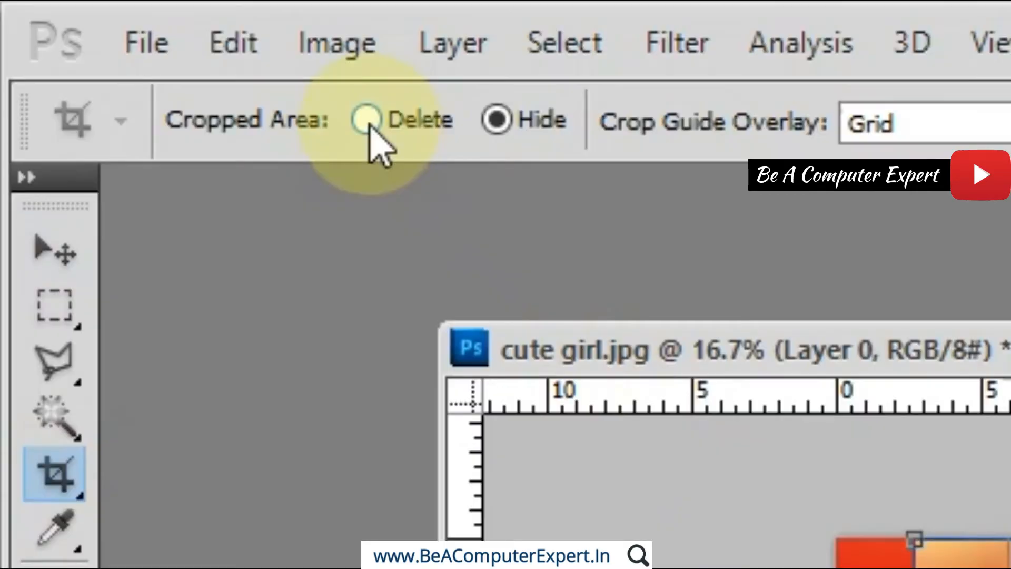
pyautogui.click(400, 123)
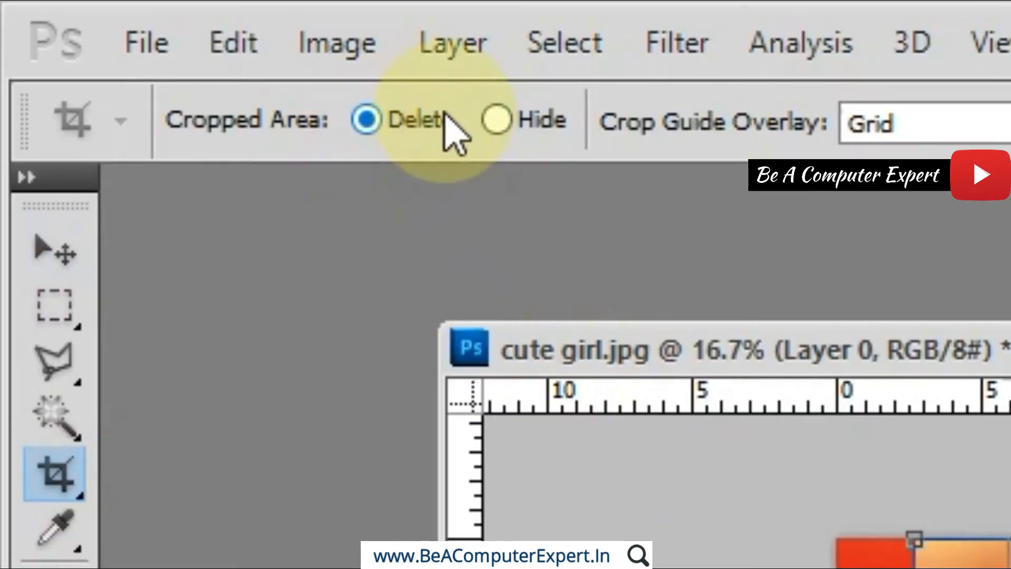
pyautogui.press('Return')
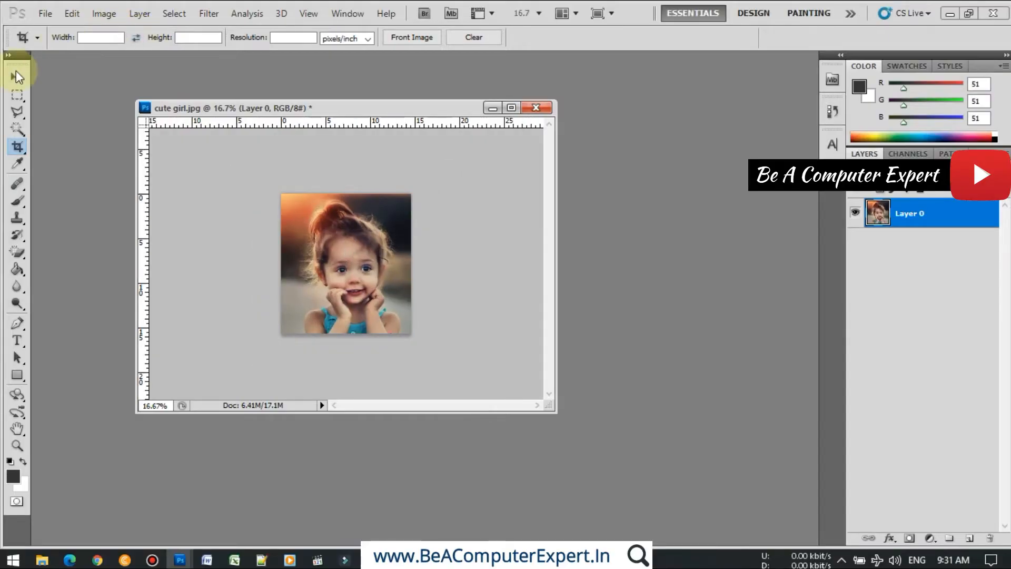
# - Shift the cropped layer with the Move tool, and undo the moves and crops back to the full photo
pyautogui.click(55, 251)
pyautogui.moveTo(361, 255); pyautogui.dragTo(372, 237)
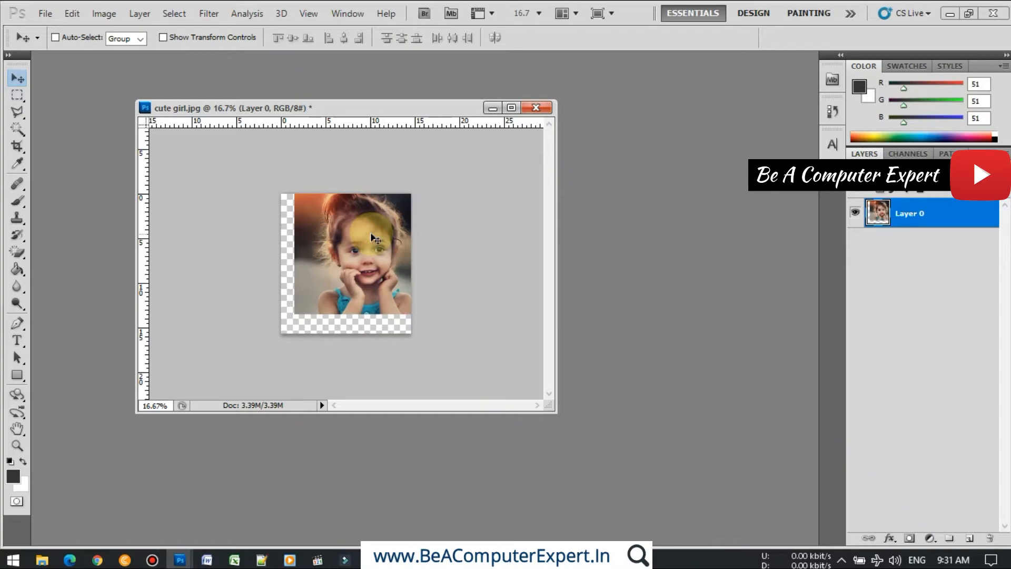
pyautogui.hotkey('ctrl', 'alt', 'z')
pyautogui.hotkey('ctrl', 'alt', 'z')
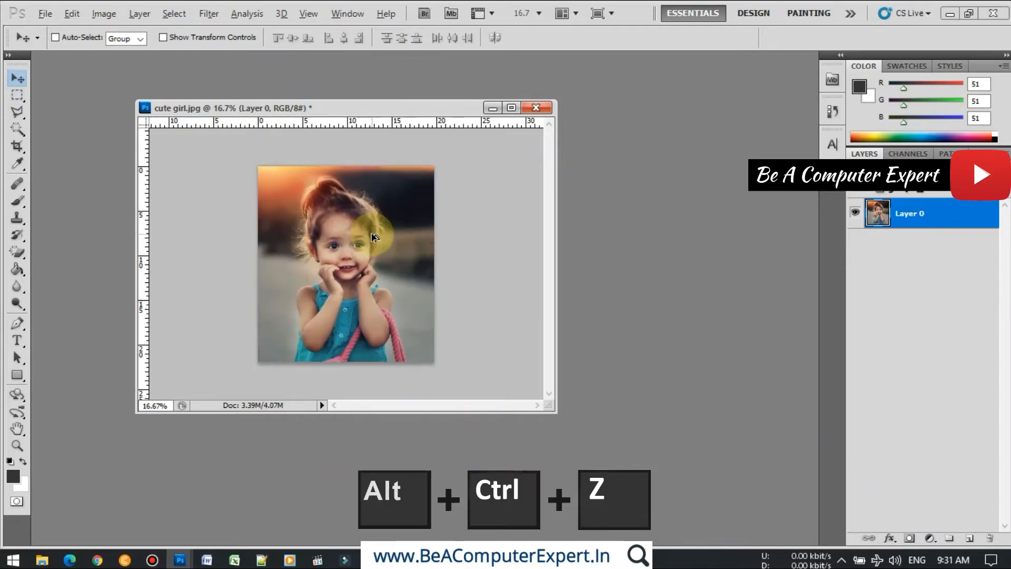
pyautogui.hotkey('ctrl', 'alt', 'z')
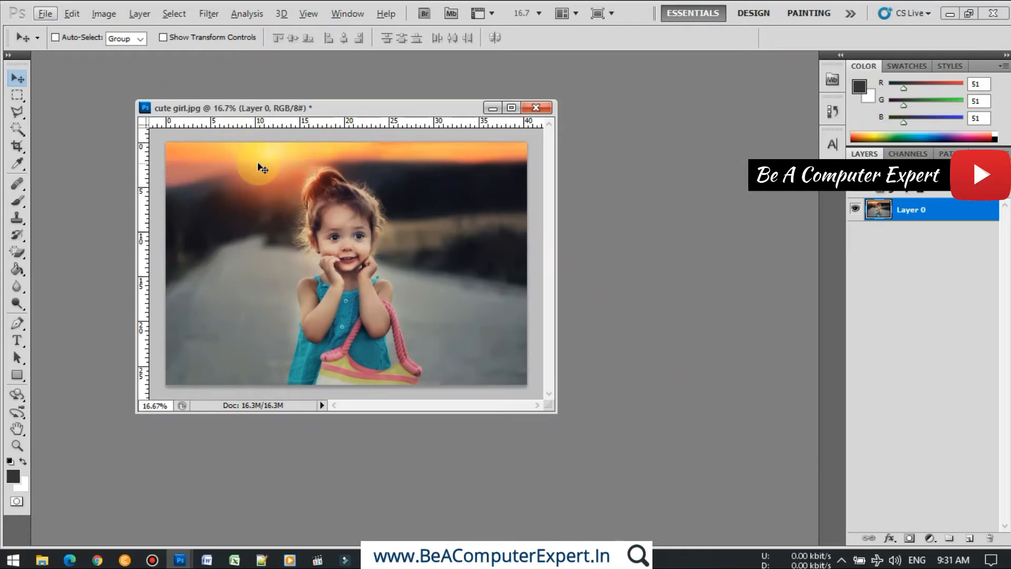
# - Start a crop frame near the sunset, cancel it, and draw another frame around the girl
pyautogui.click(15, 149)
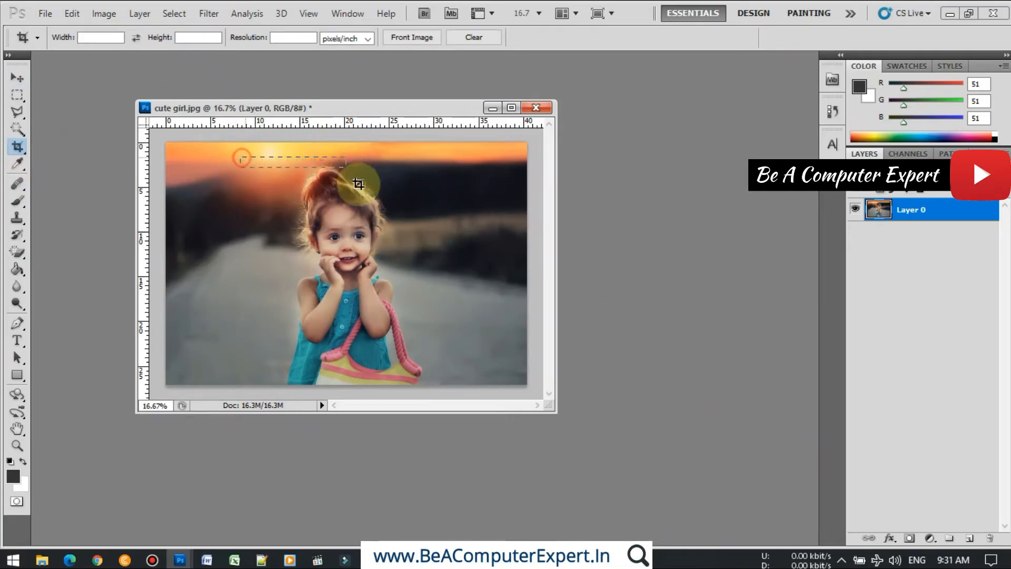
pyautogui.moveTo(238, 154); pyautogui.dragTo(251, 160)
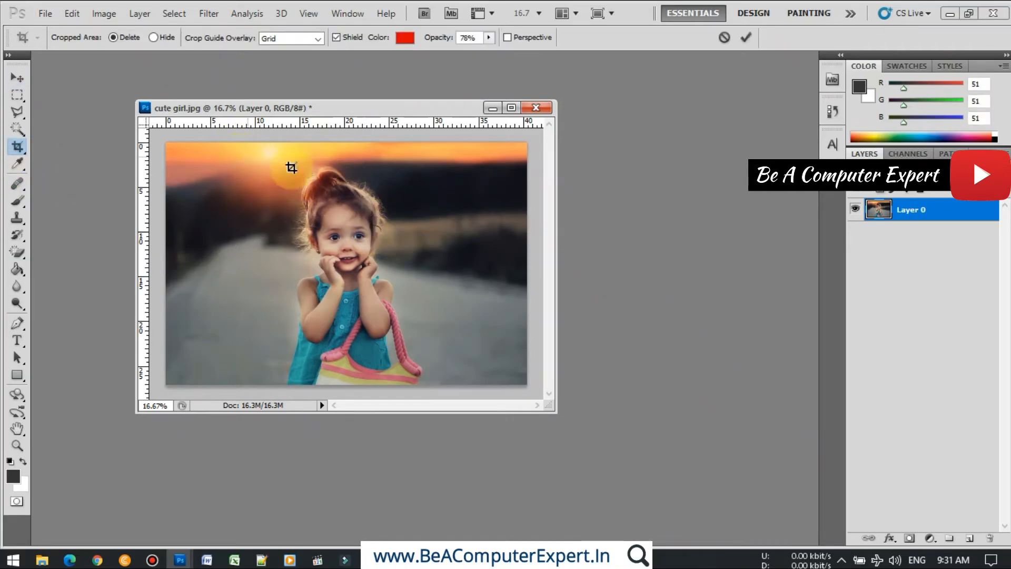
pyautogui.press('Escape')
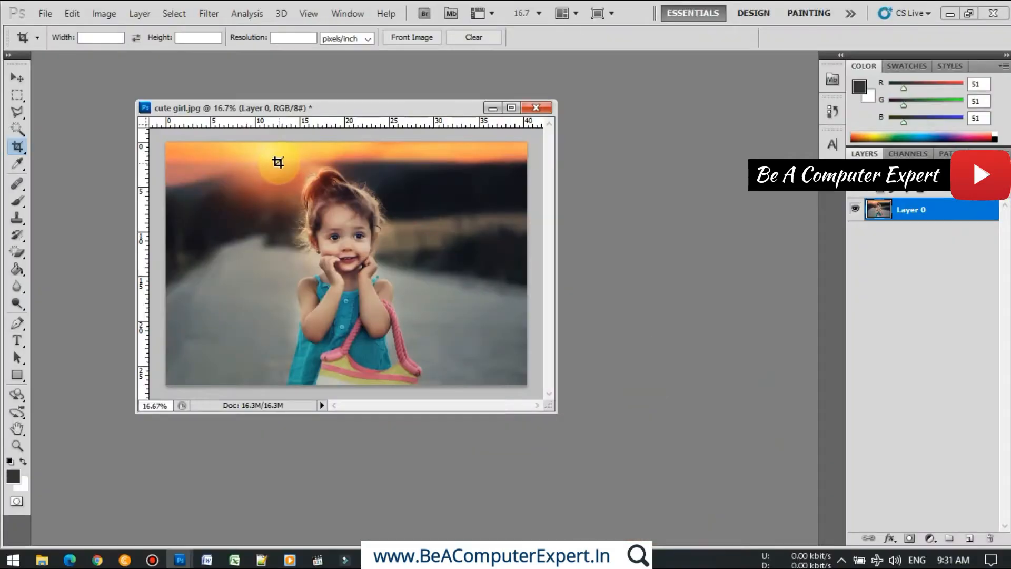
pyautogui.moveTo(262, 160); pyautogui.dragTo(420, 347)
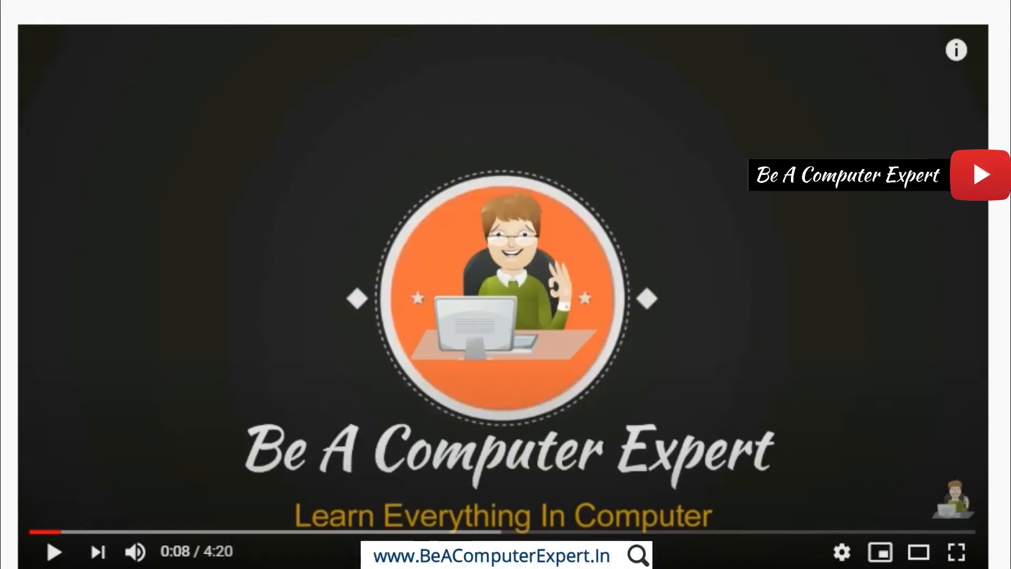
# - On the YouTube video page, subscribe to the Be A Computer Expert channel and turn on all notifications
pyautogui.scroll(-6, 503, 284)
pyautogui.scroll(-1, 503, 285)
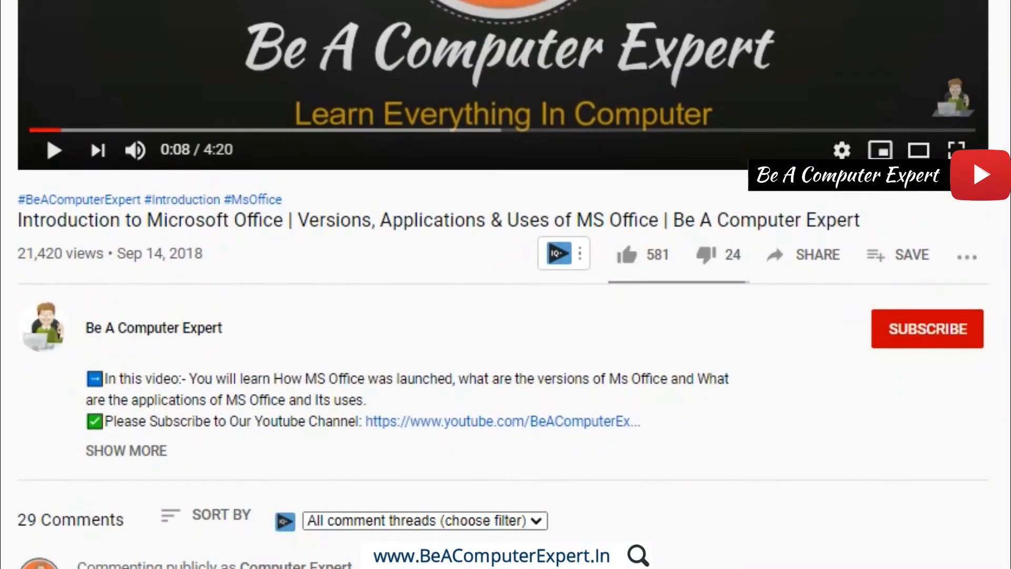
pyautogui.click(905, 328)
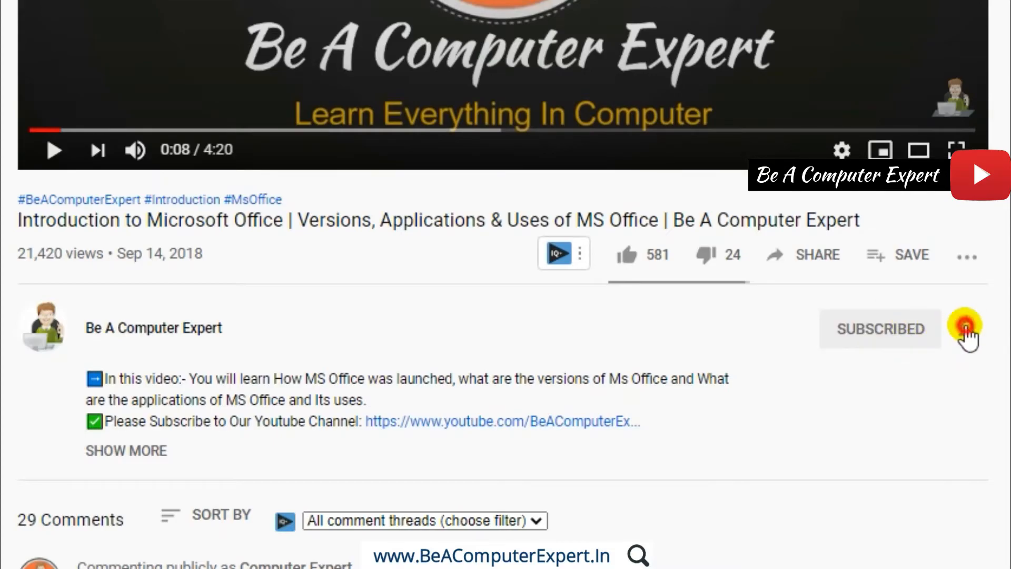
pyautogui.click(966, 328)
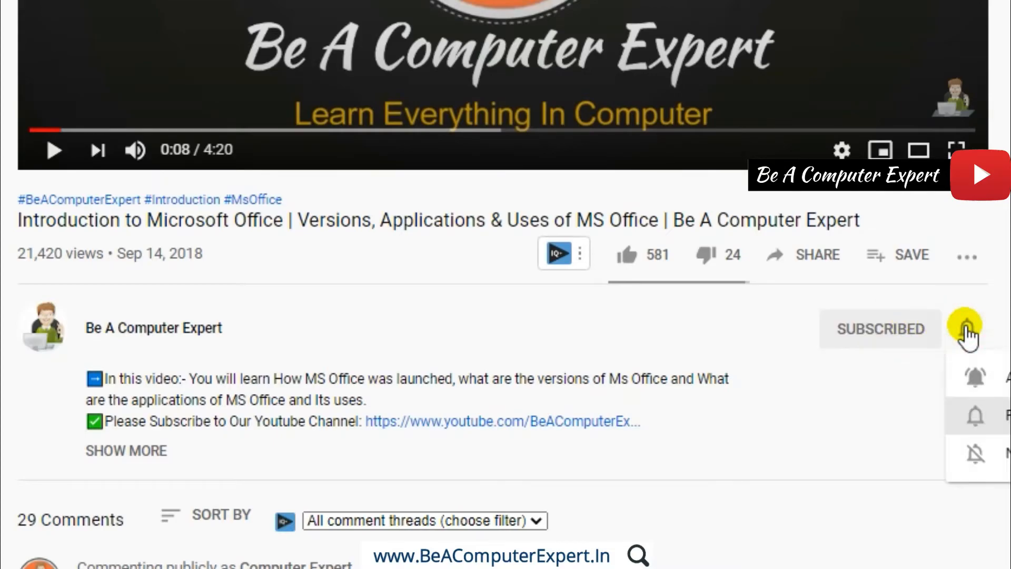
pyautogui.click(976, 375)
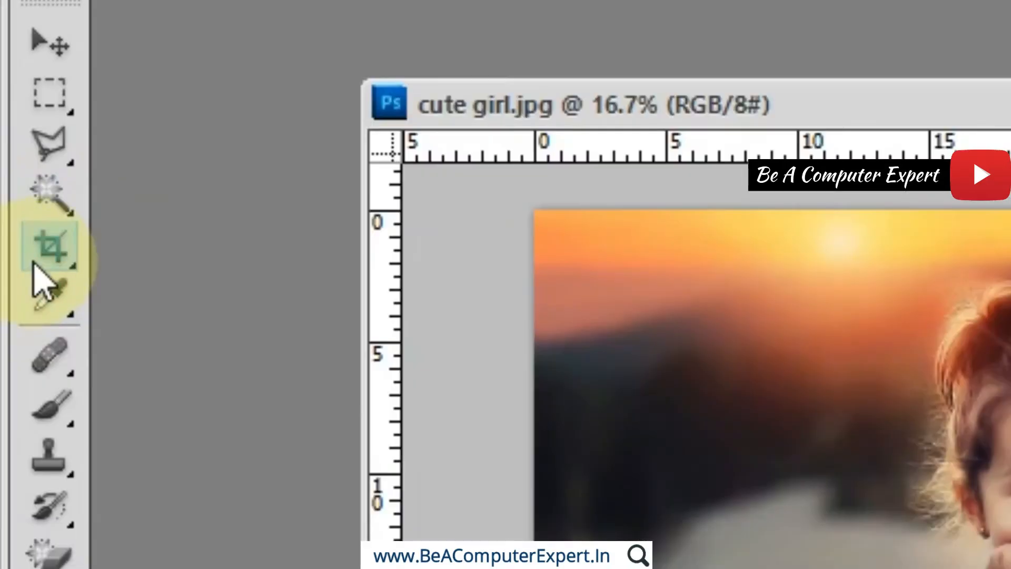
# - In Photoshop, use the Slice tool to draw a full-height slice about 12.5 in wide along the photo's left edge
pyautogui.rightClick(11, 152)
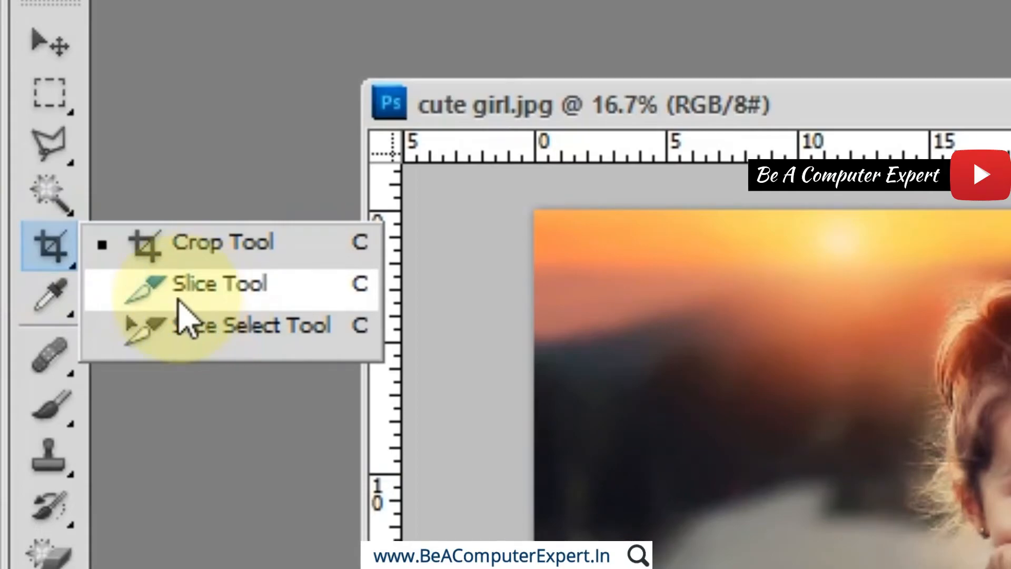
pyautogui.click(634, 114)
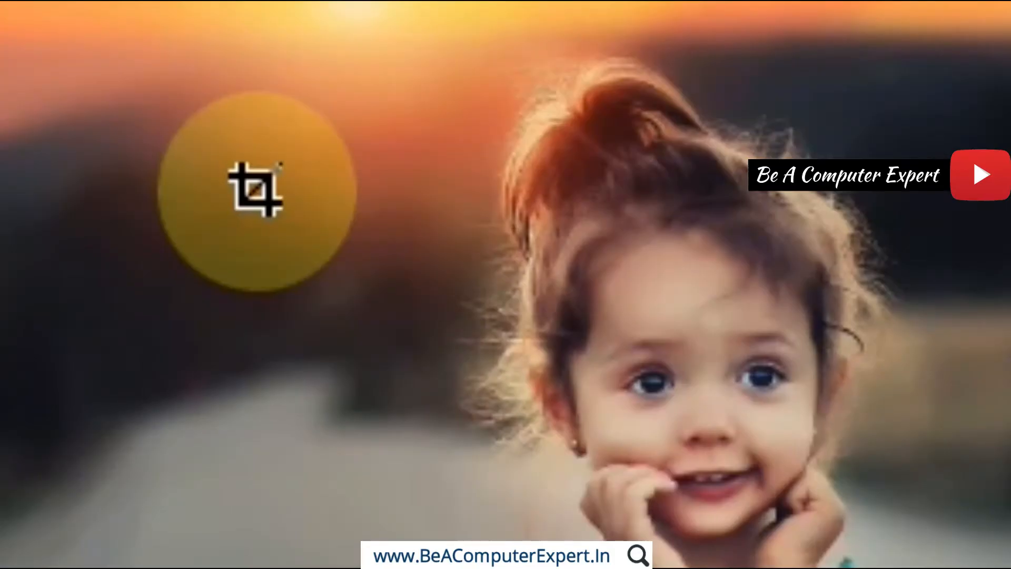
pyautogui.hotkey('shift', 'c')
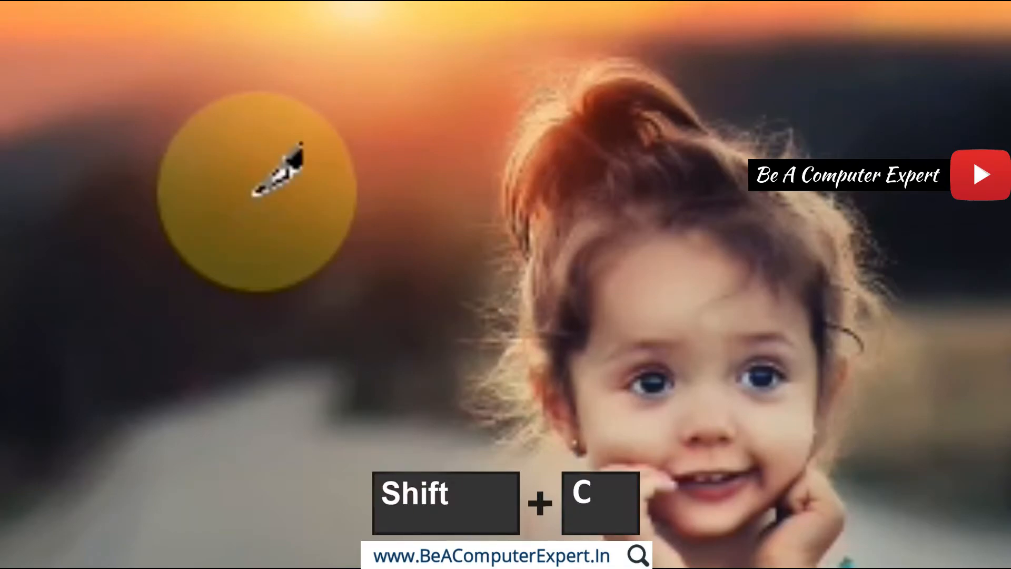
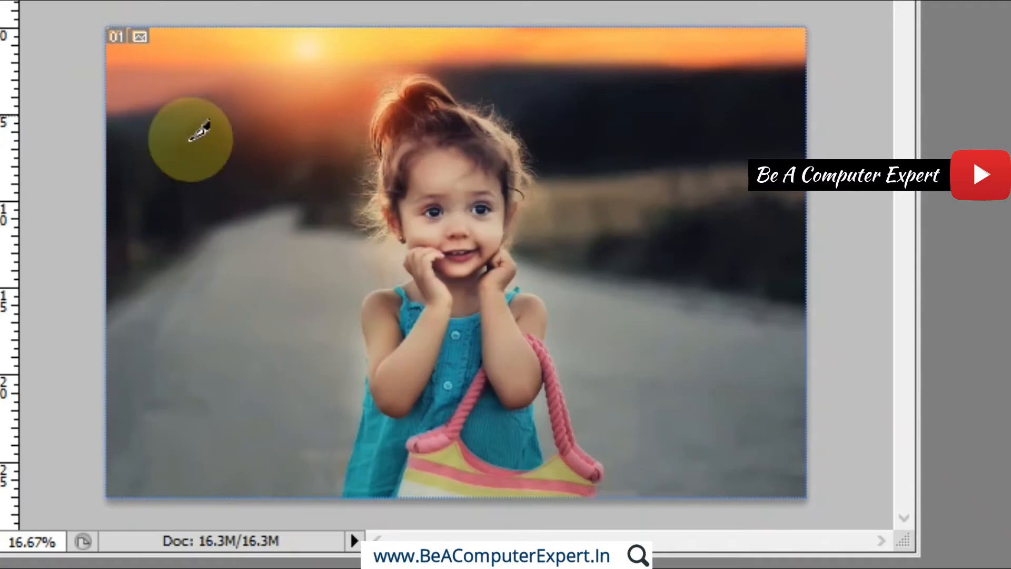
pyautogui.moveTo(113, 21); pyautogui.dragTo(322, 503)
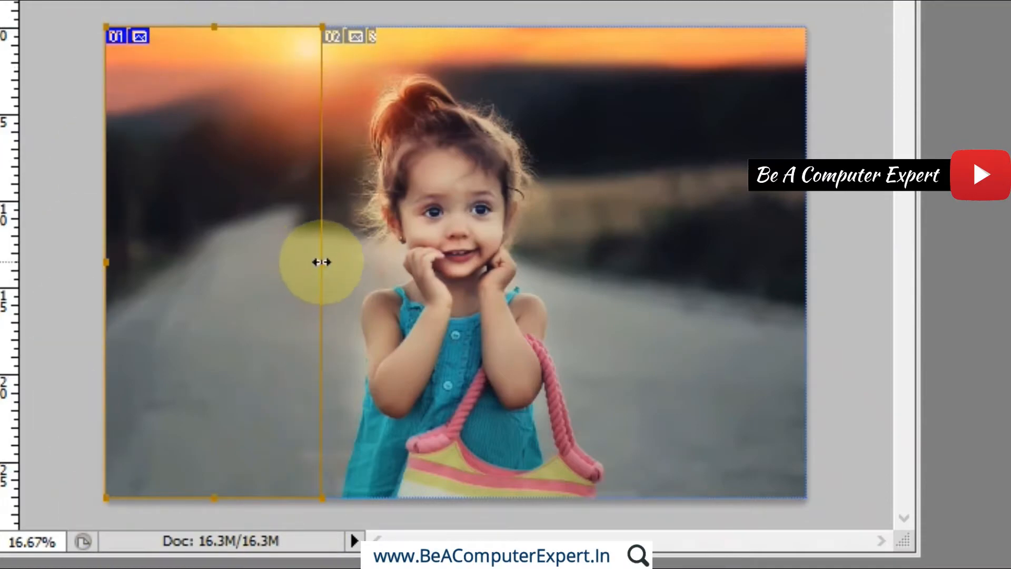
pyautogui.moveTo(321, 262)
pyautogui.mouseDown()
pyautogui.moveTo(338, 263)
pyautogui.moveTo(323, 266)
pyautogui.mouseUp()
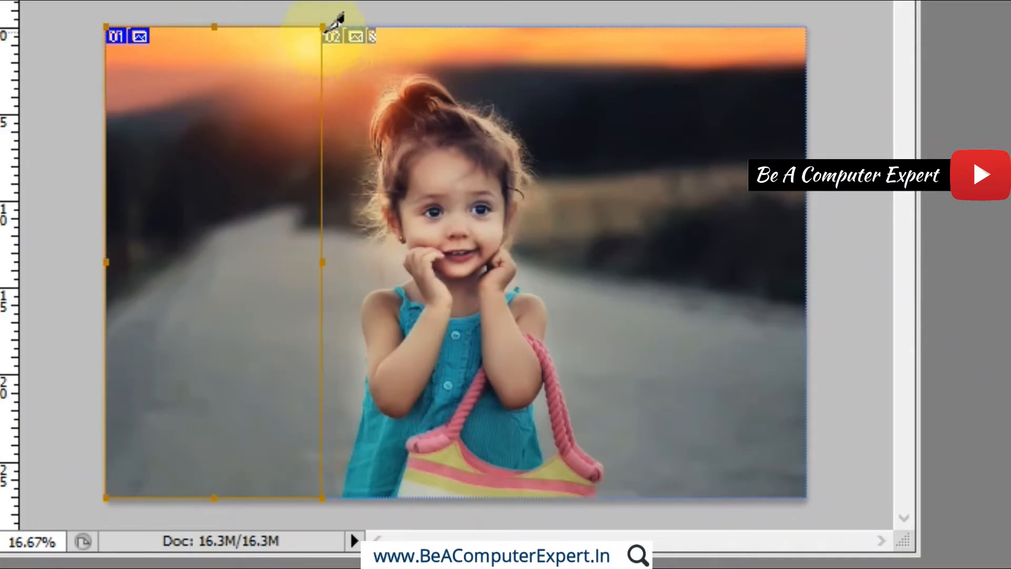
# - Draw two more full-height slices, about 16.5 in wide around the girl and about 11 in wide over the remaining right part
pyautogui.moveTo(334, 19); pyautogui.dragTo(613, 497)
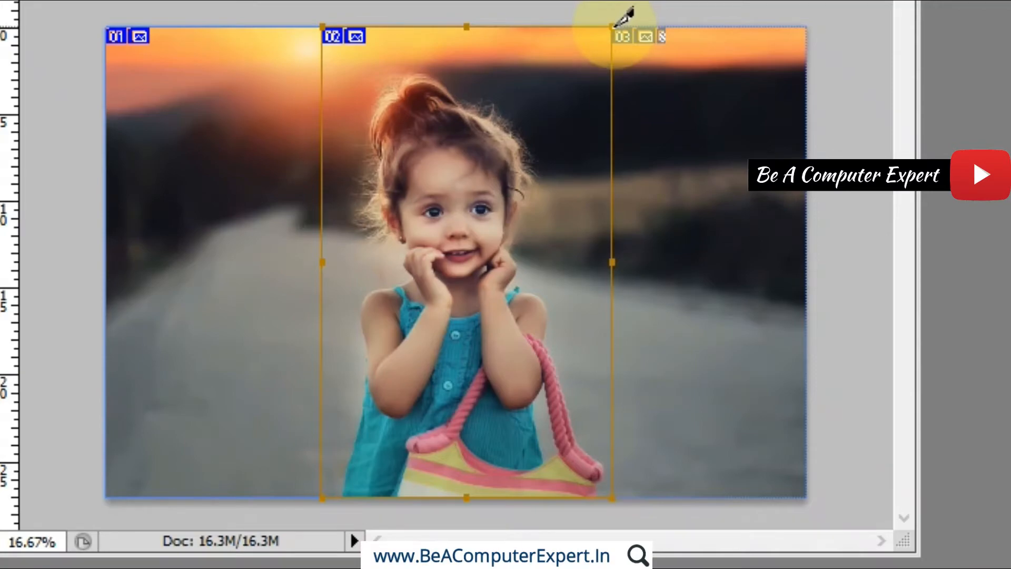
pyautogui.moveTo(614, 24); pyautogui.dragTo(809, 498)
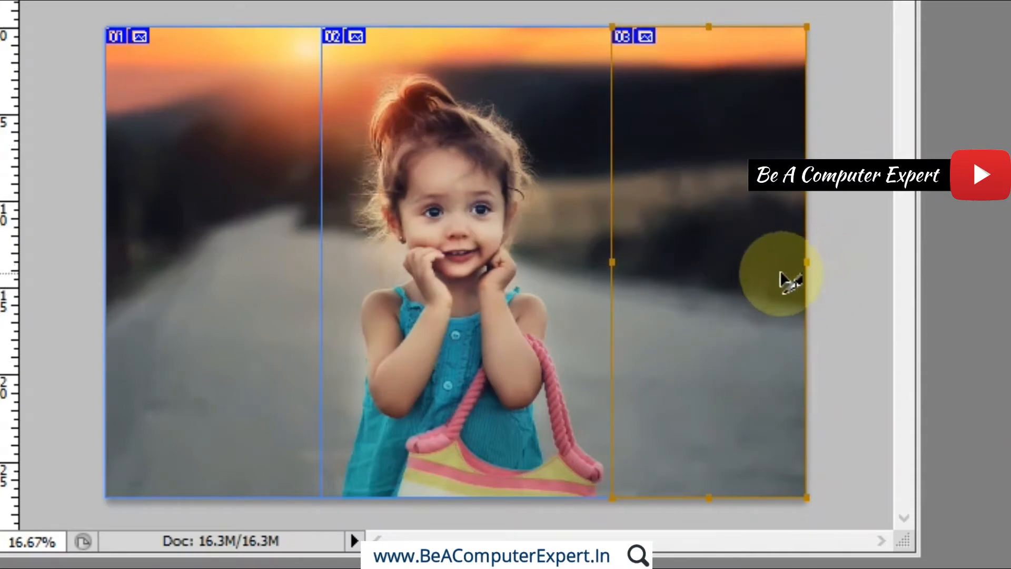
pyautogui.moveTo(807, 264); pyautogui.dragTo(820, 299)
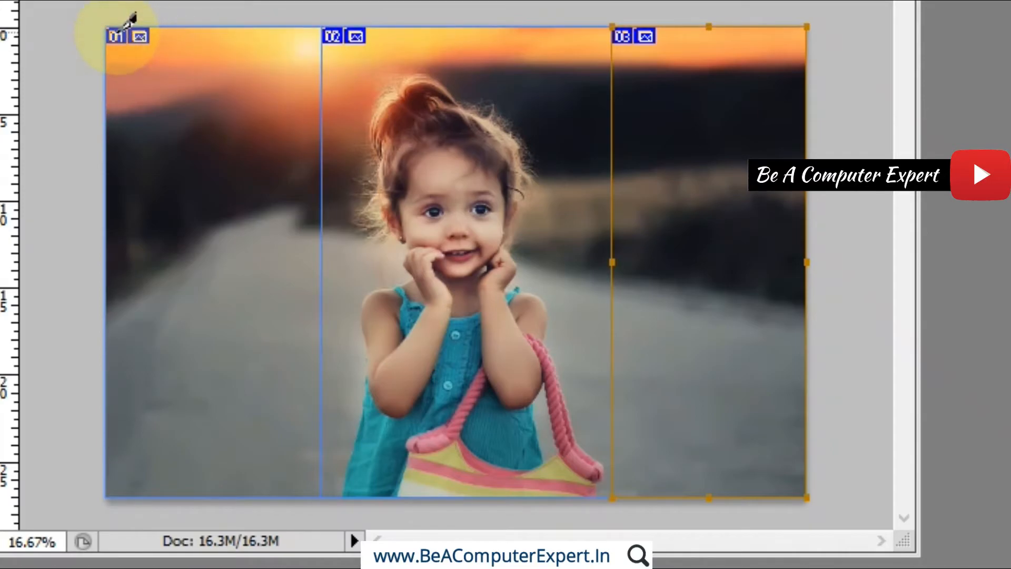
# - Switch to the Slice Select tool and select the middle slice containing the girl
pyautogui.rightClick(57, 175)
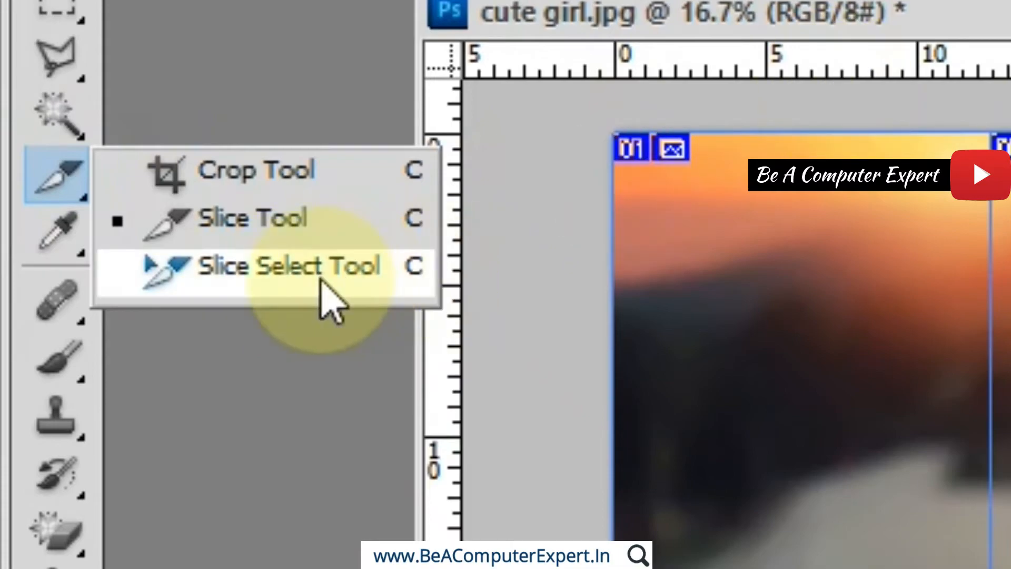
pyautogui.click(1005, 22)
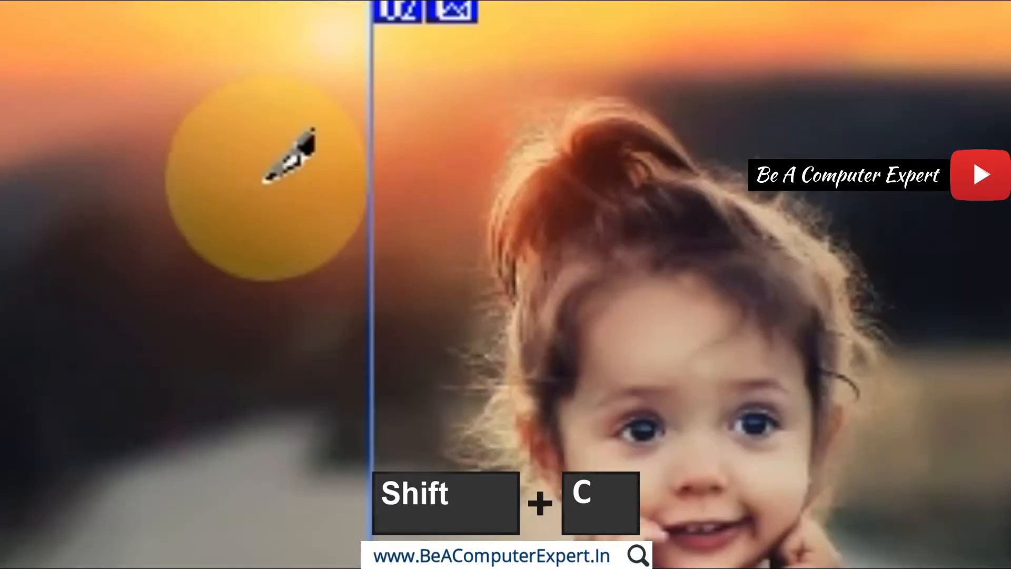
pyautogui.hotkey('shift', 'c')
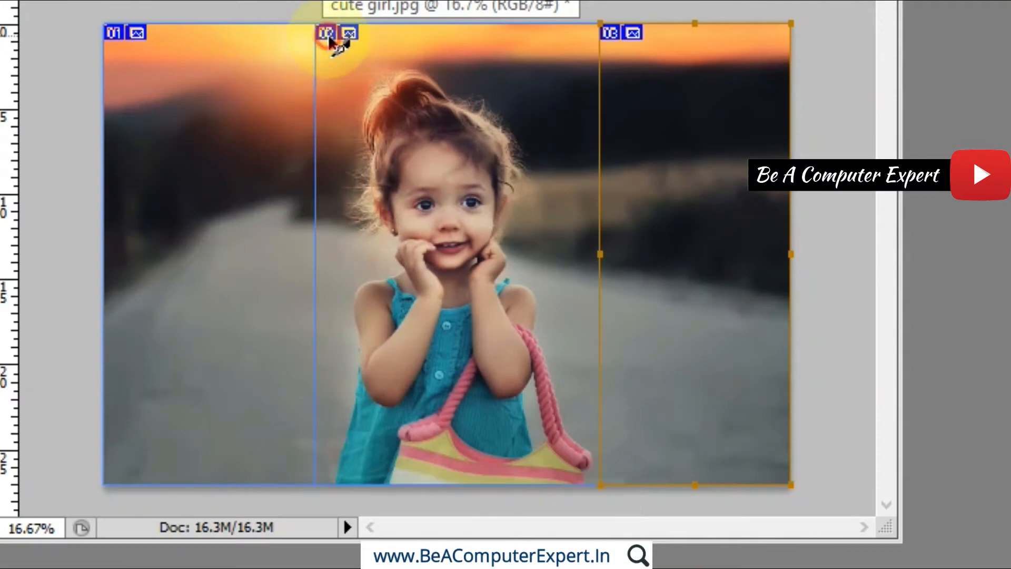
pyautogui.click(398, 13)
pyautogui.moveTo(317, 255)
pyautogui.mouseDown()
pyautogui.moveTo(347, 258)
pyautogui.moveTo(316, 258)
pyautogui.mouseUp()
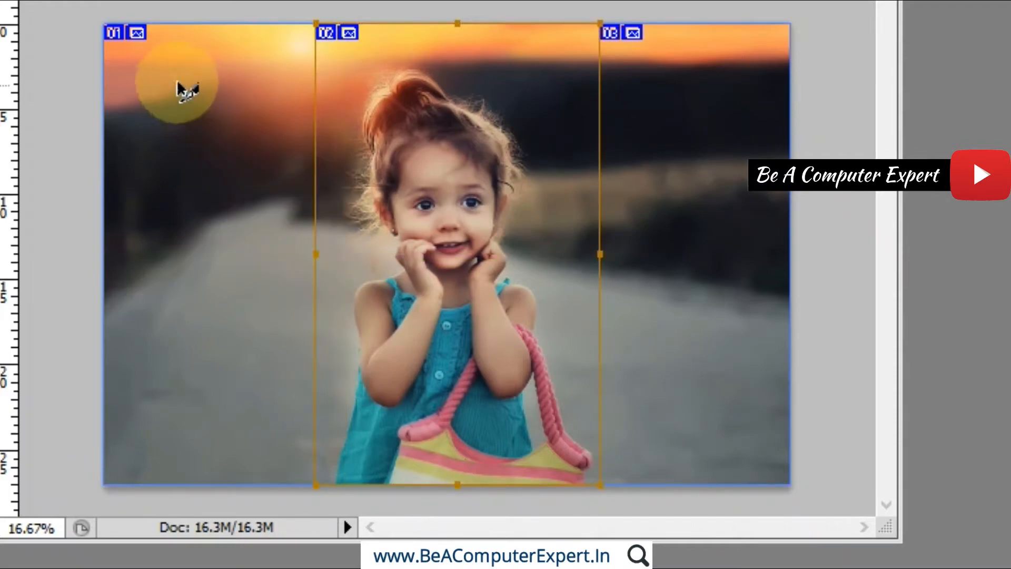
# - Select slices 01, 02 and 03 one after another, ending with slice 01 selected again
pyautogui.click(125, 42)
pyautogui.moveTo(105, 255)
pyautogui.mouseDown()
pyautogui.moveTo(125, 255)
pyautogui.moveTo(104, 257)
pyautogui.mouseUp()
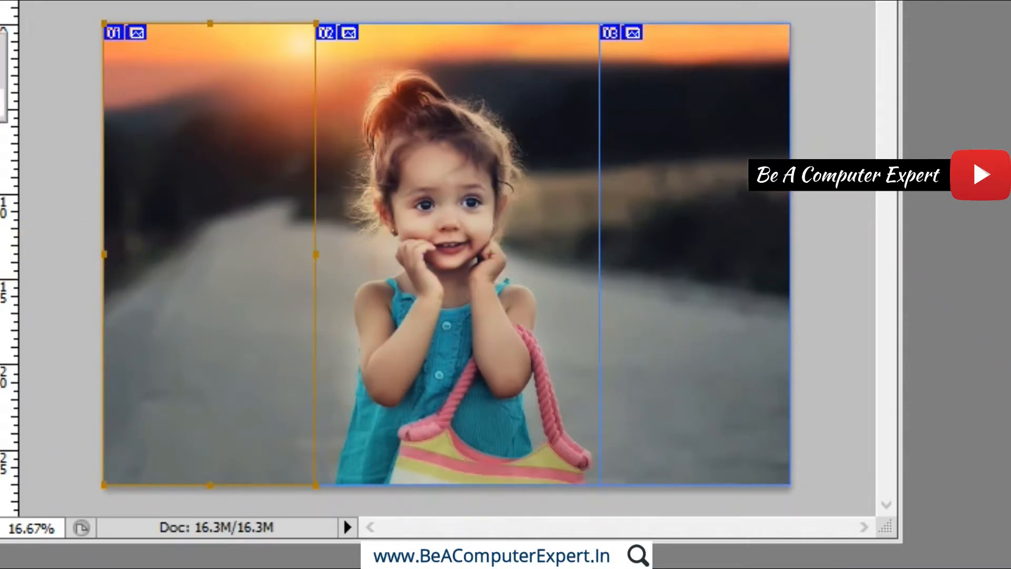
pyautogui.click(345, 84)
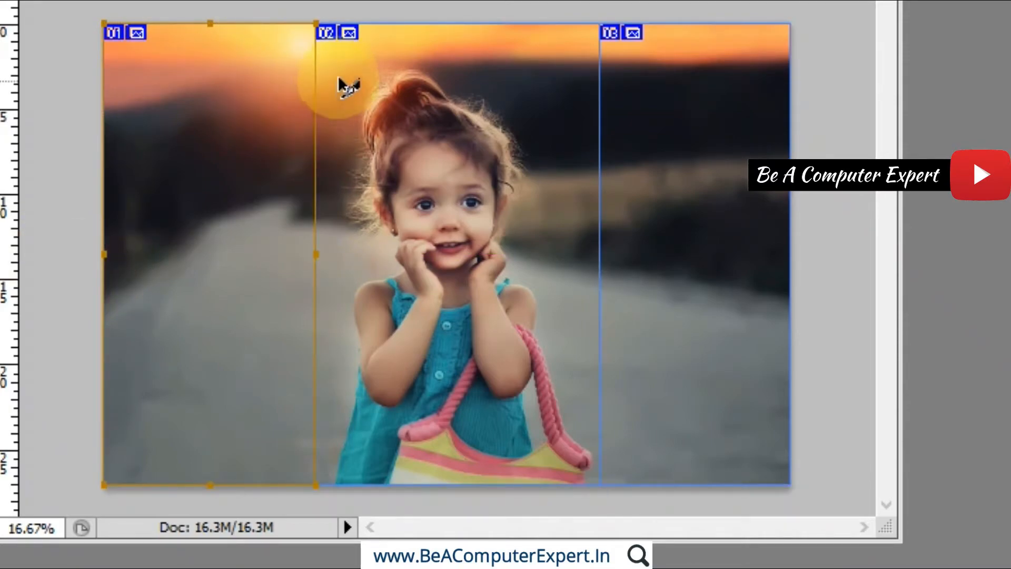
pyautogui.click(337, 34)
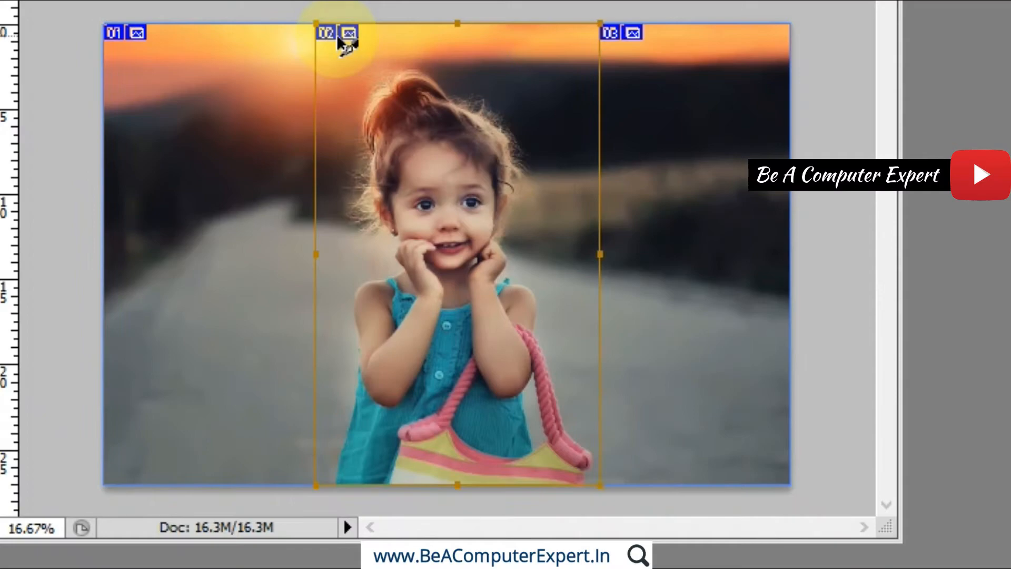
pyautogui.click(632, 36)
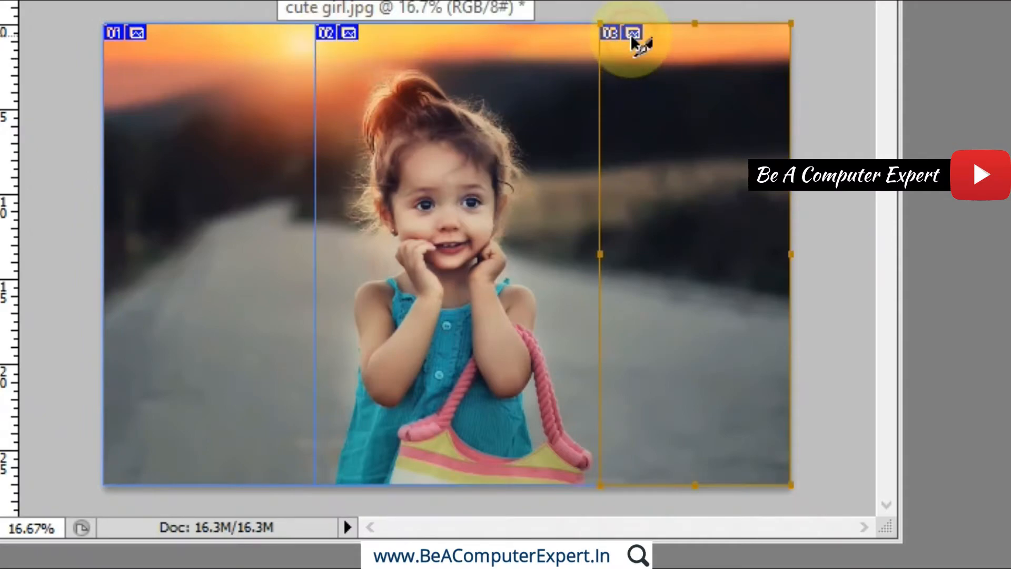
pyautogui.click(126, 34)
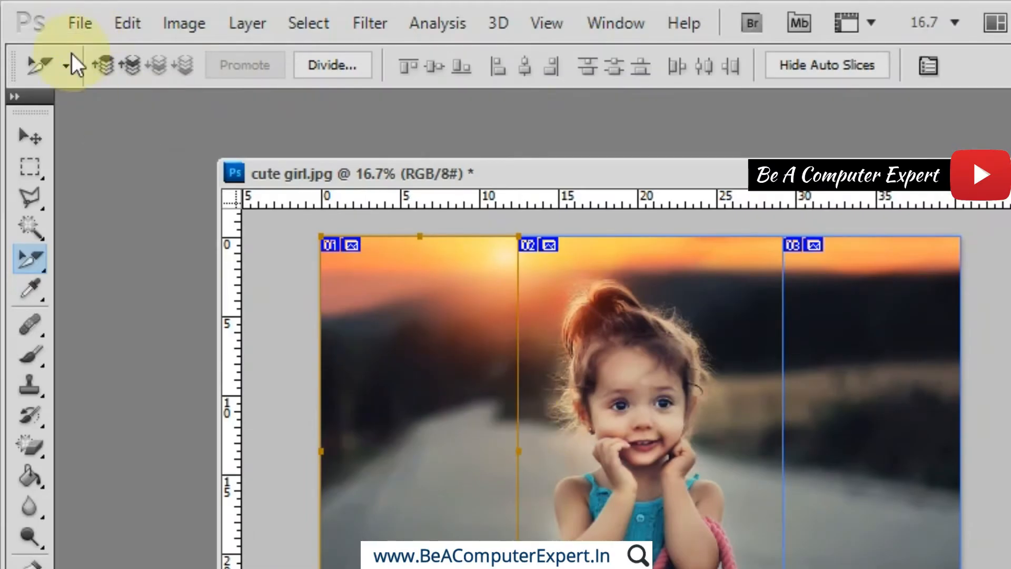
# - Open Save for Web & Devices for the sliced photo and choose the JPEG format with High quality
pyautogui.click(84, 24)
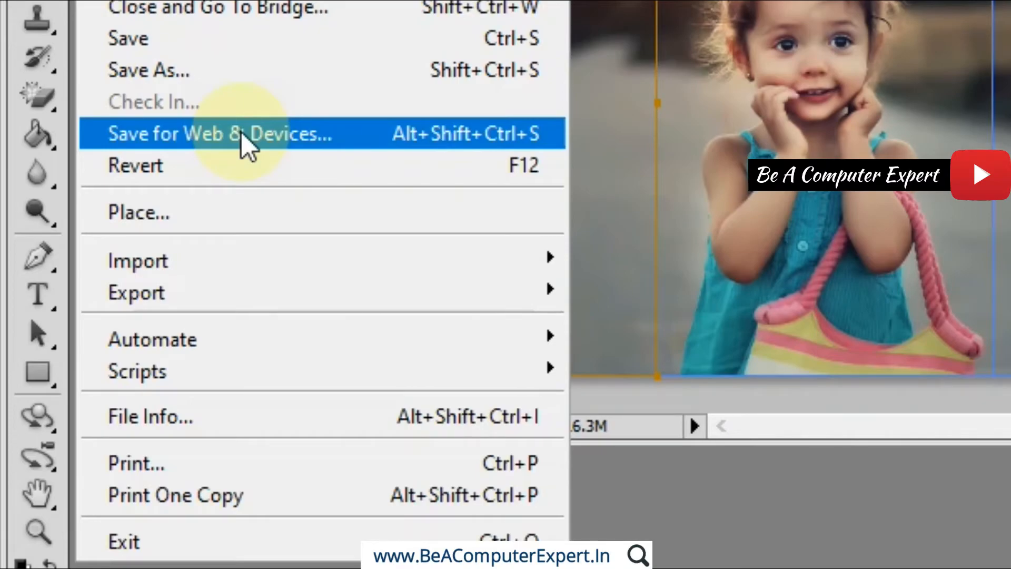
pyautogui.click(215, 141)
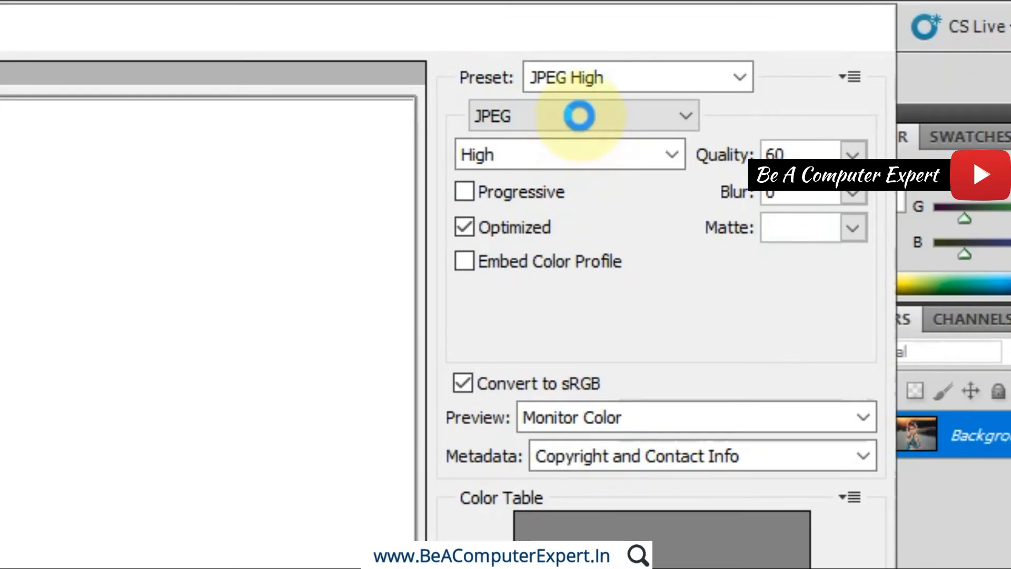
pyautogui.click(580, 115)
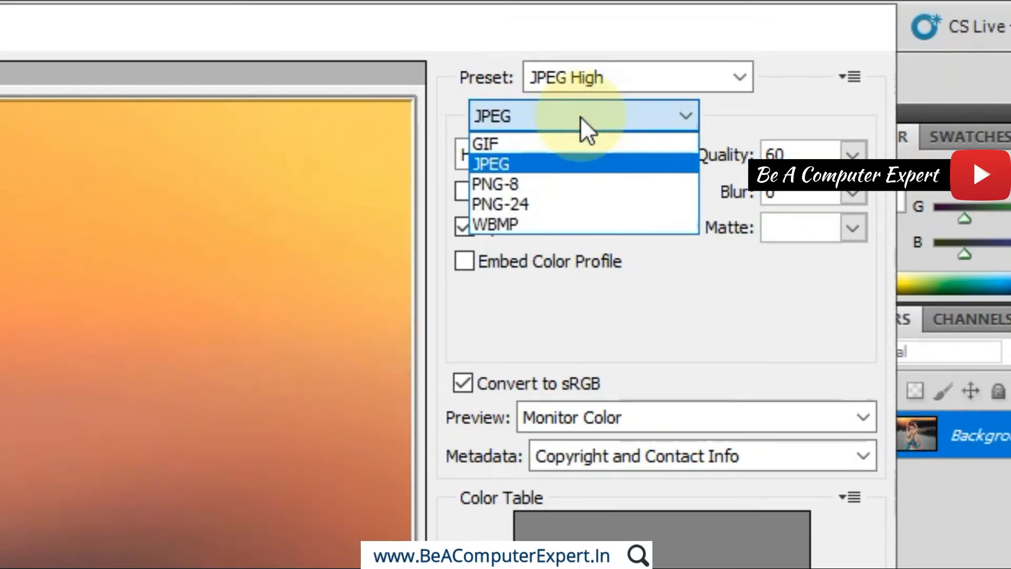
pyautogui.click(548, 162)
pyautogui.click(579, 156)
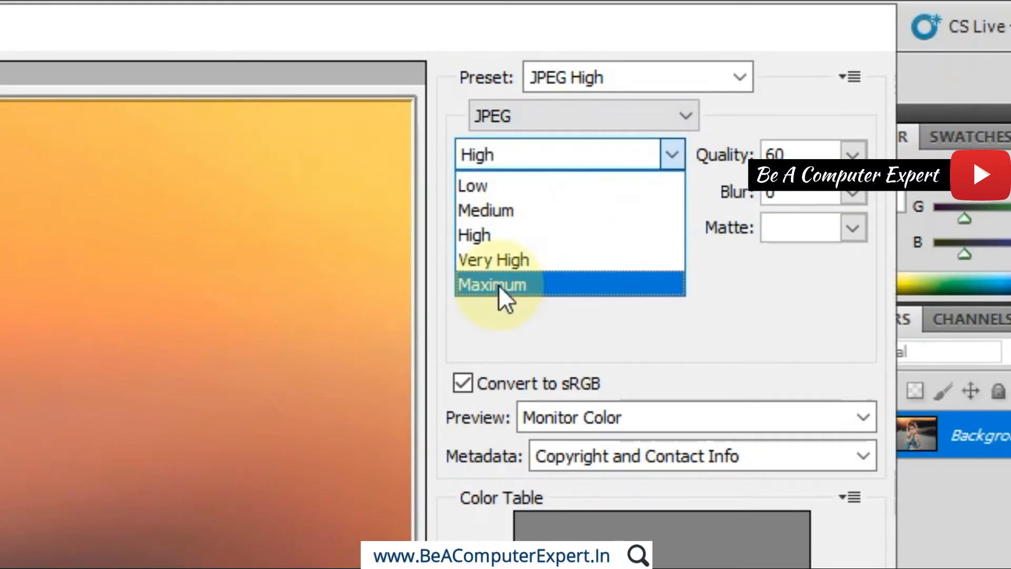
pyautogui.click(492, 237)
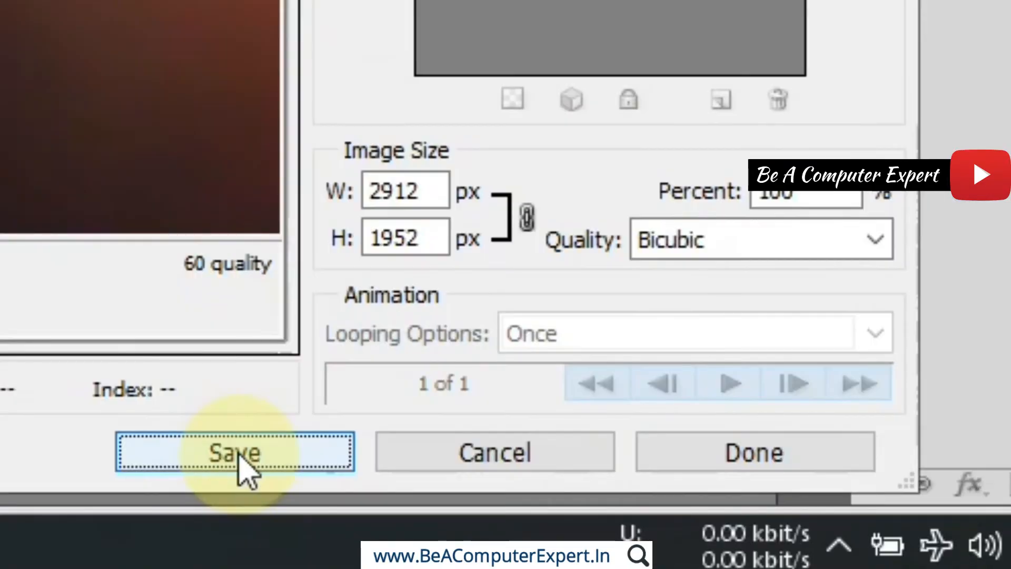
# - Start saving the optimized slices and choose the Desktop as the save location
pyautogui.click(238, 455)
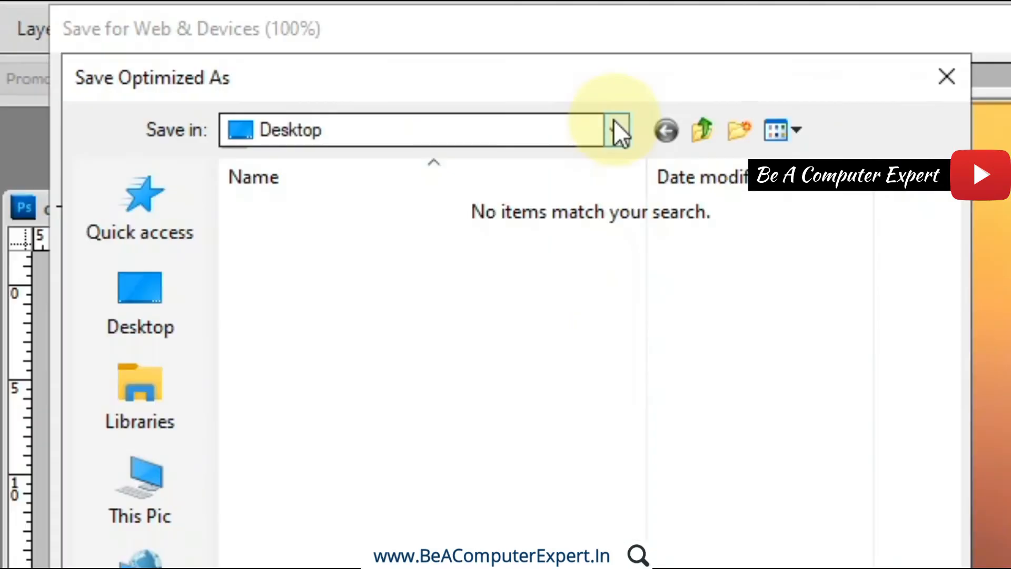
pyautogui.click(411, 60)
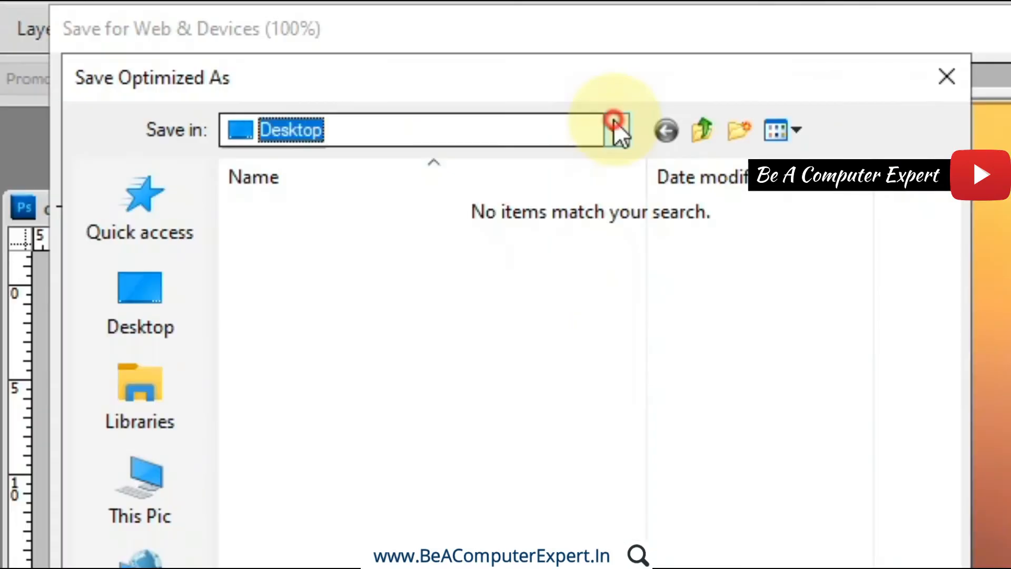
pyautogui.click(614, 119)
pyautogui.click(298, 189)
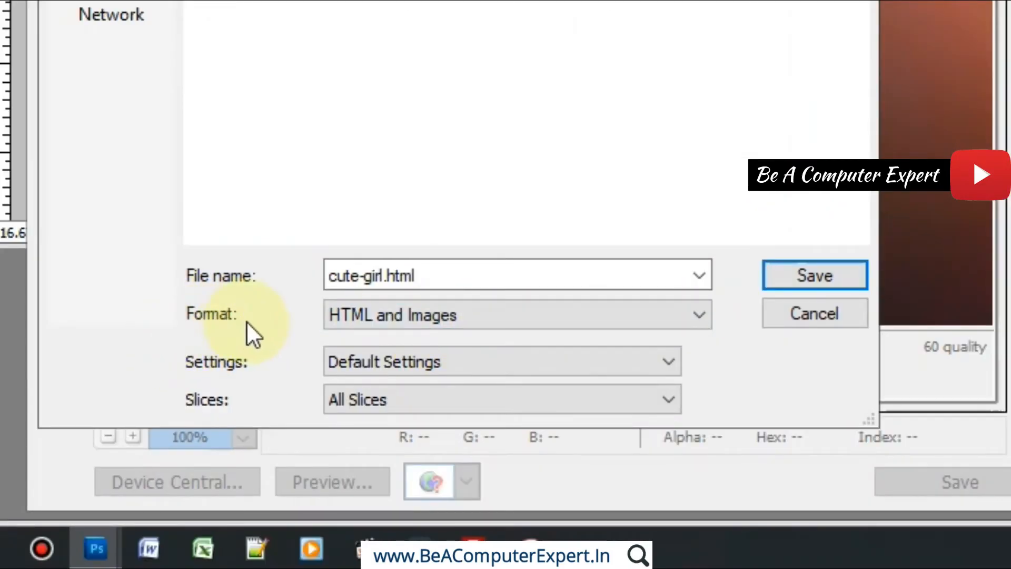
# - Save all slices as cute-girl.html with the format set to HTML and Images
pyautogui.click(372, 323)
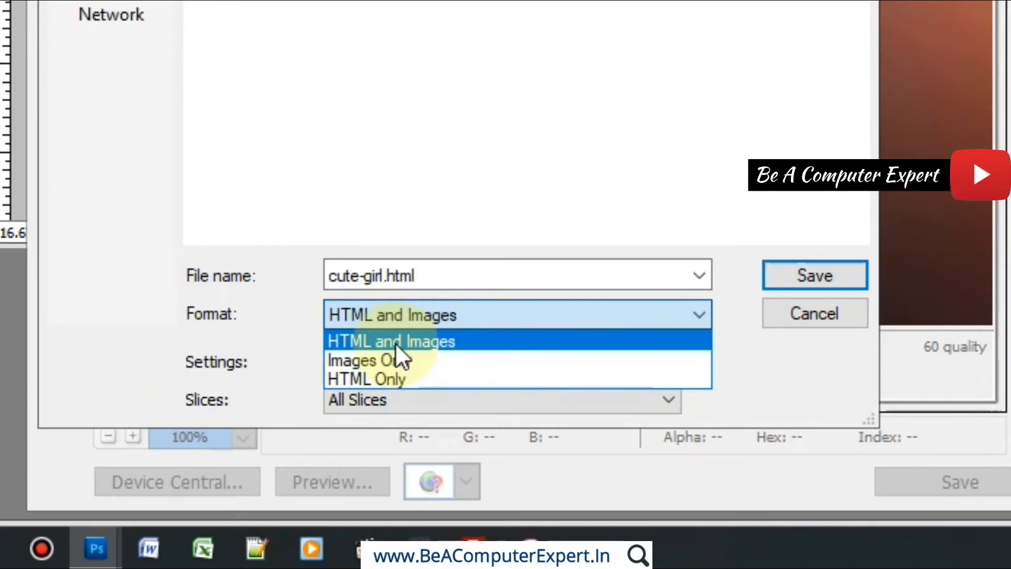
pyautogui.click(396, 362)
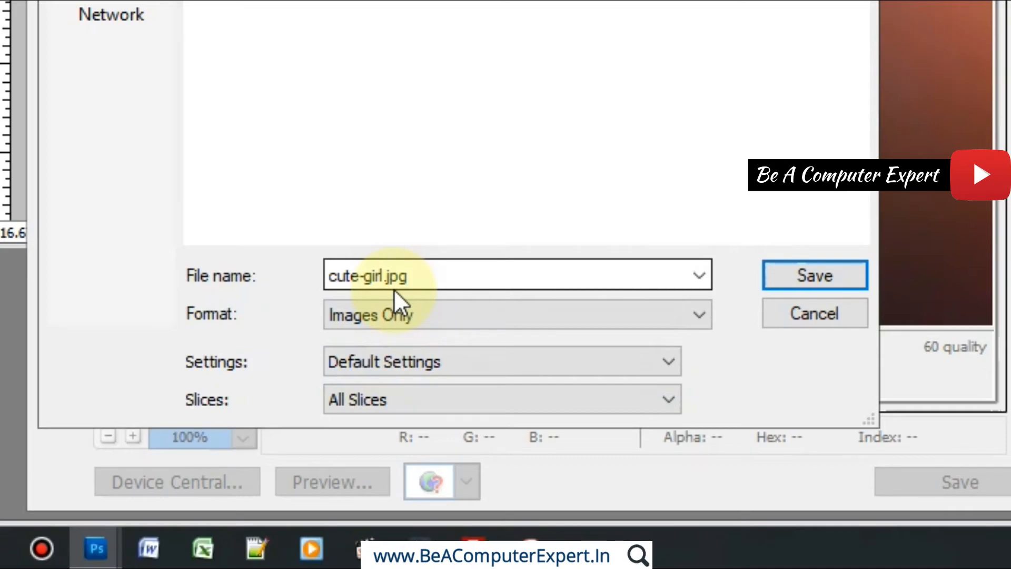
pyautogui.click(406, 310)
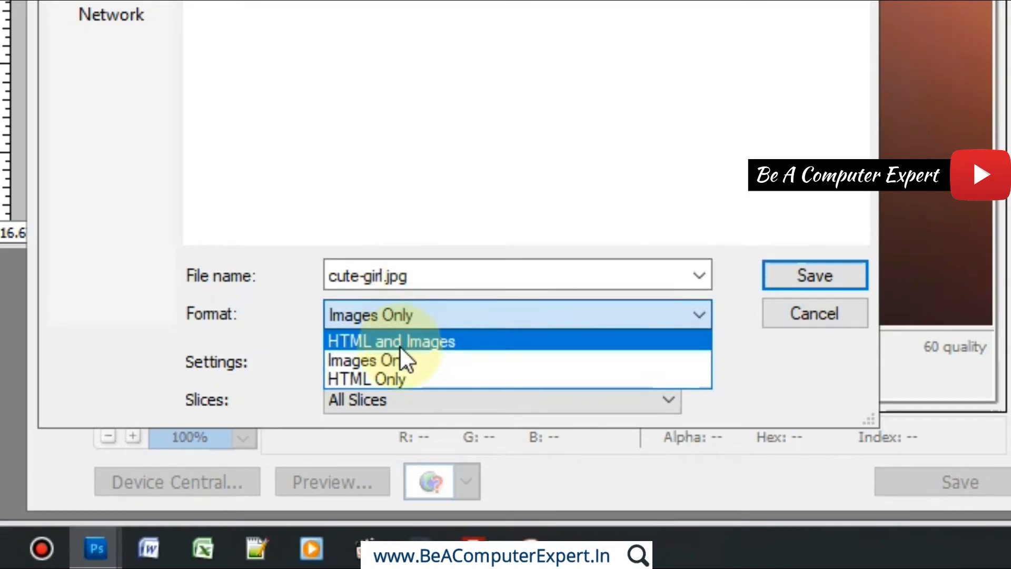
pyautogui.click(399, 346)
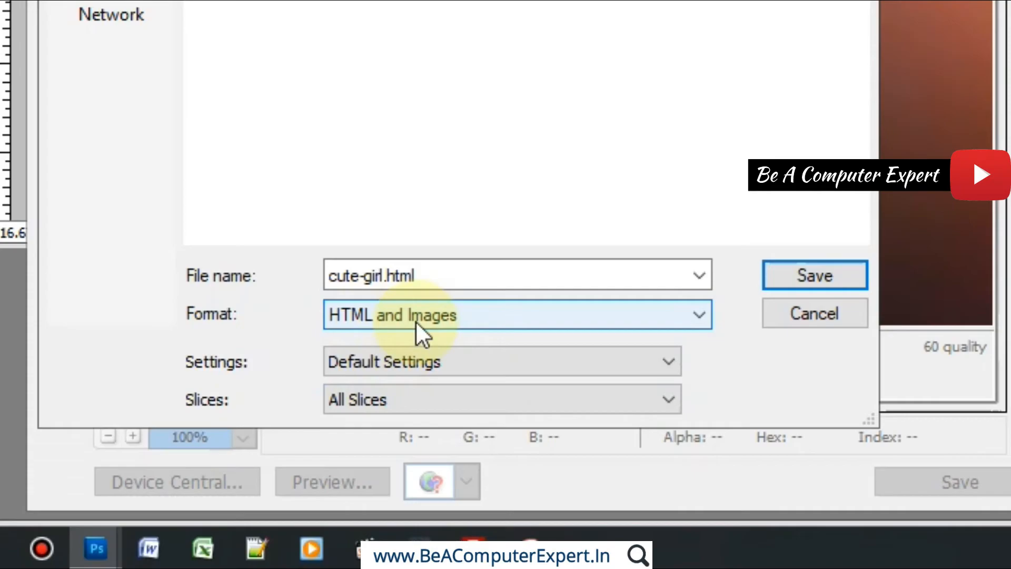
pyautogui.click(802, 276)
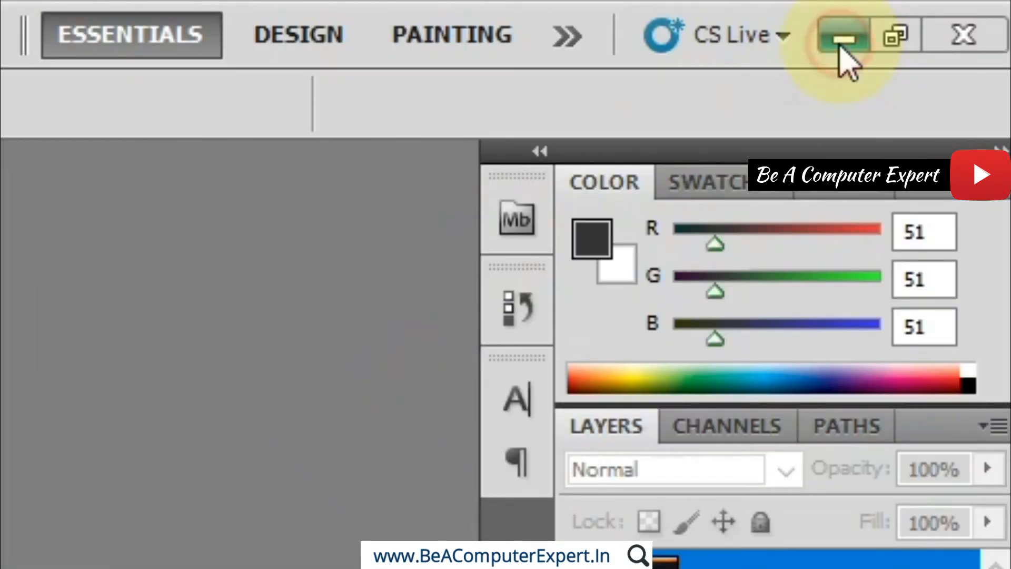
# - Minimize Photoshop and examine the exported HTML file and the slice pictures in the images folder on the desktop
pyautogui.click(950, 16)
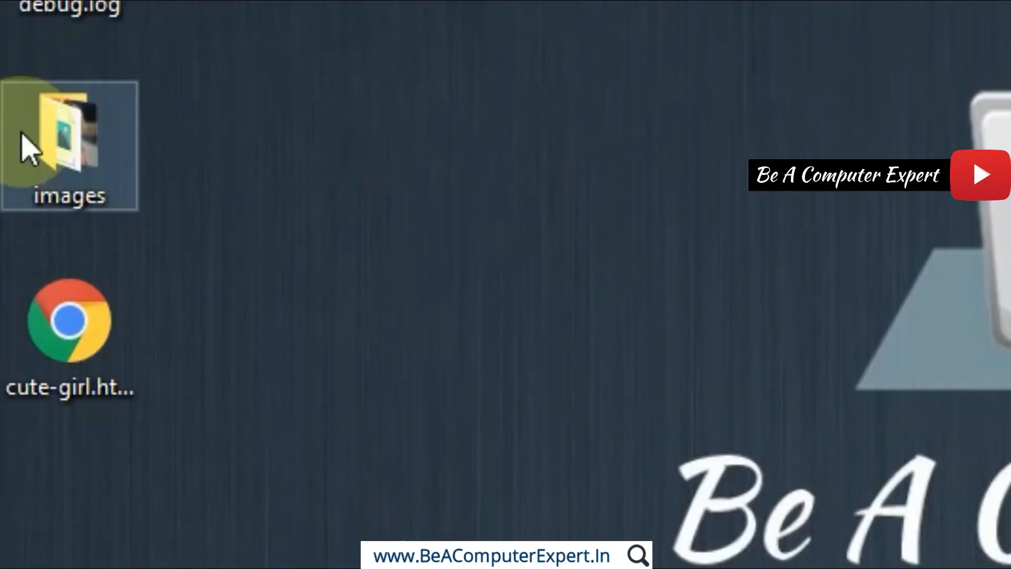
pyautogui.click(95, 332)
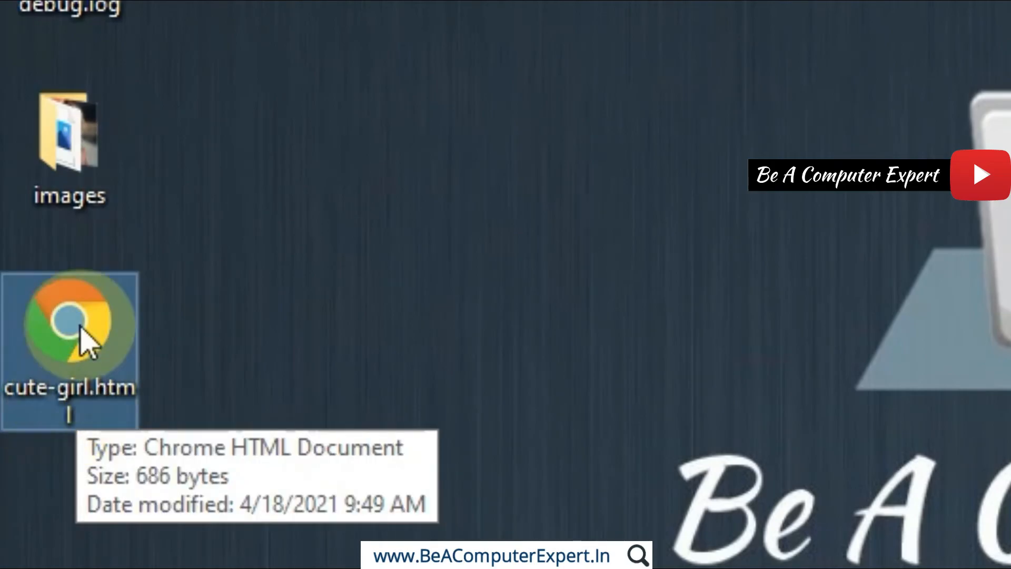
pyautogui.click(107, 174)
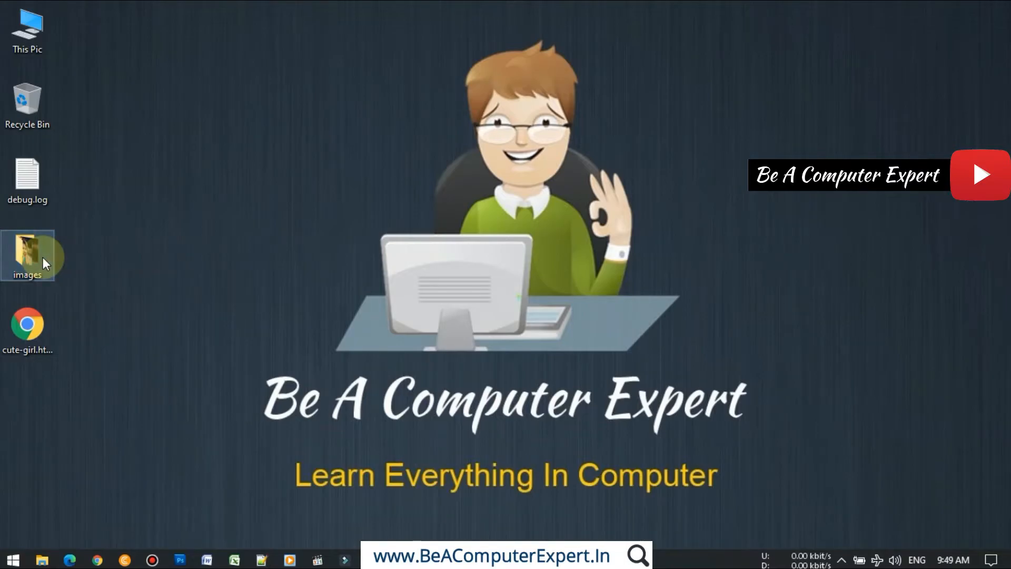
pyautogui.doubleClick(42, 257)
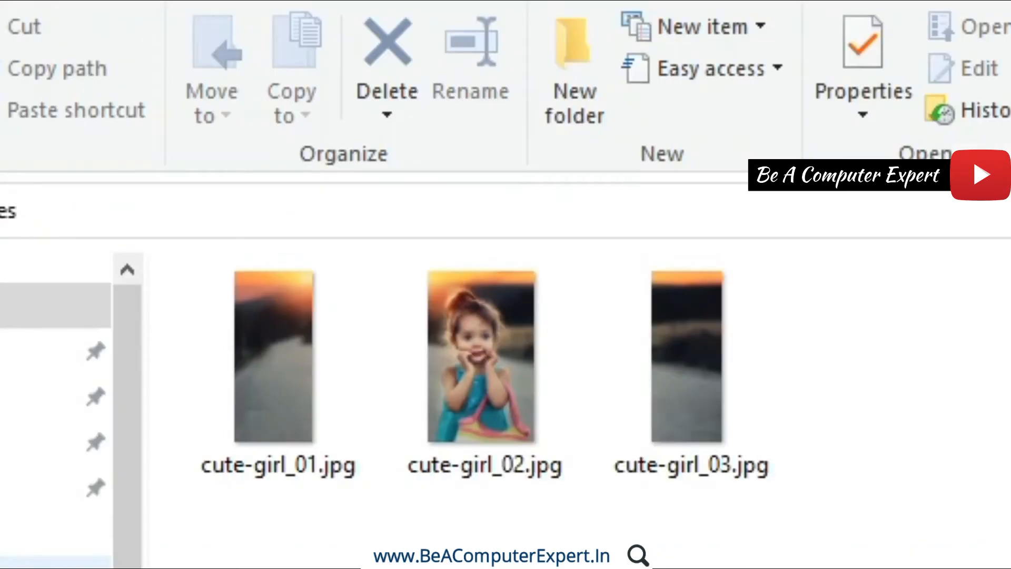
pyautogui.click(321, 332)
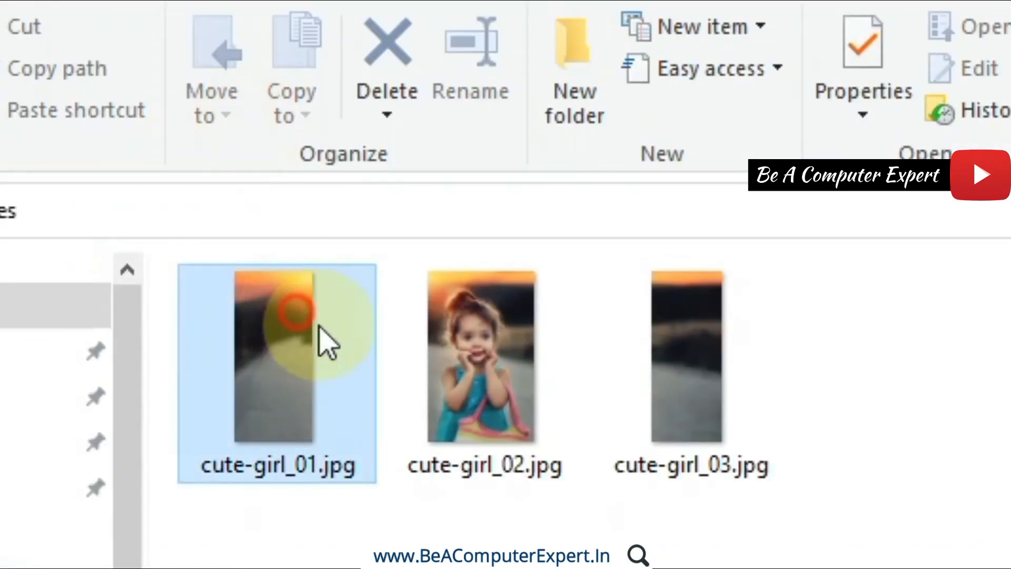
pyautogui.click(652, 393)
pyautogui.moveTo(652, 393)
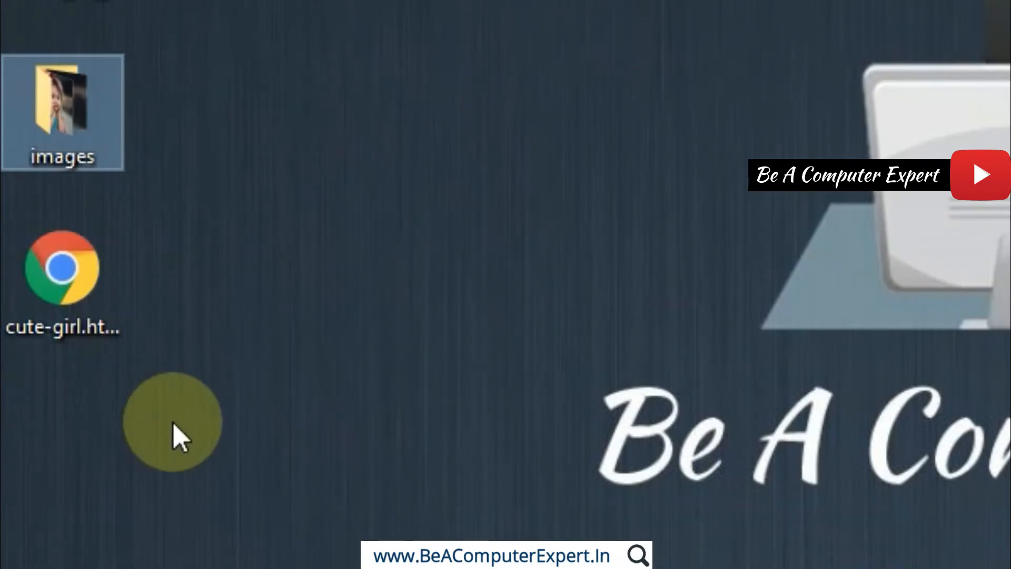
# - Open the exported cute-girl.html in Chrome, examine how the slices form the whole photo, and close the browser
pyautogui.doubleClick(74, 282)
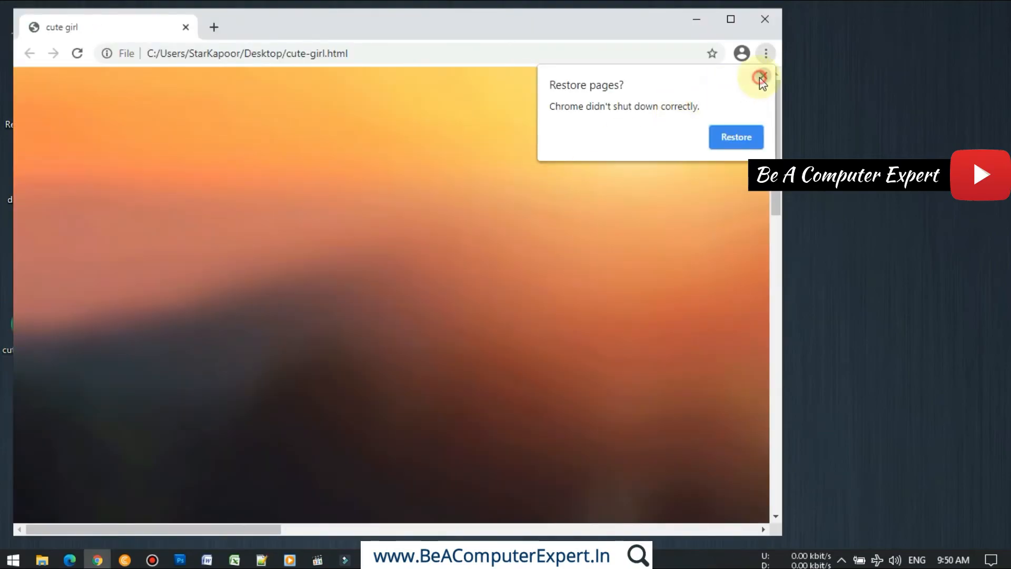
pyautogui.click(763, 76)
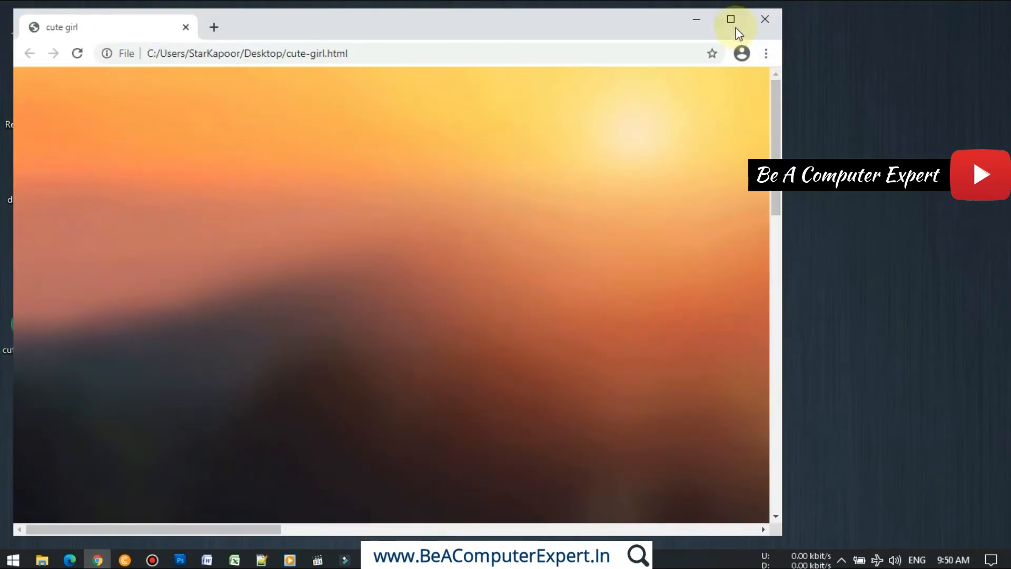
pyautogui.click(734, 24)
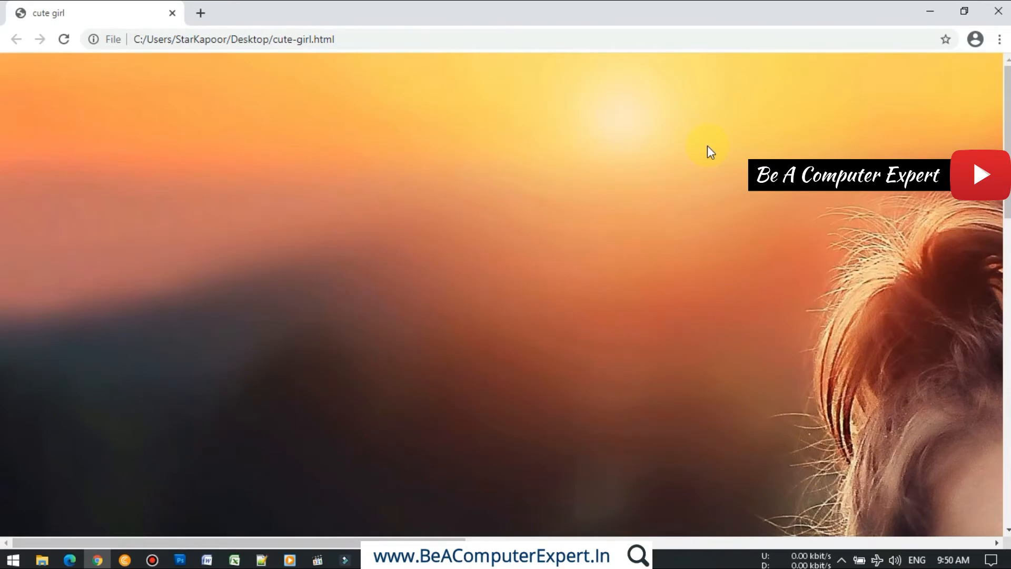
pyautogui.hotkey('ctrl', '-')
pyautogui.hotkey('ctrl', '-')
pyautogui.hotkey('ctrl', '-')
pyautogui.hotkey('ctrl', '-')
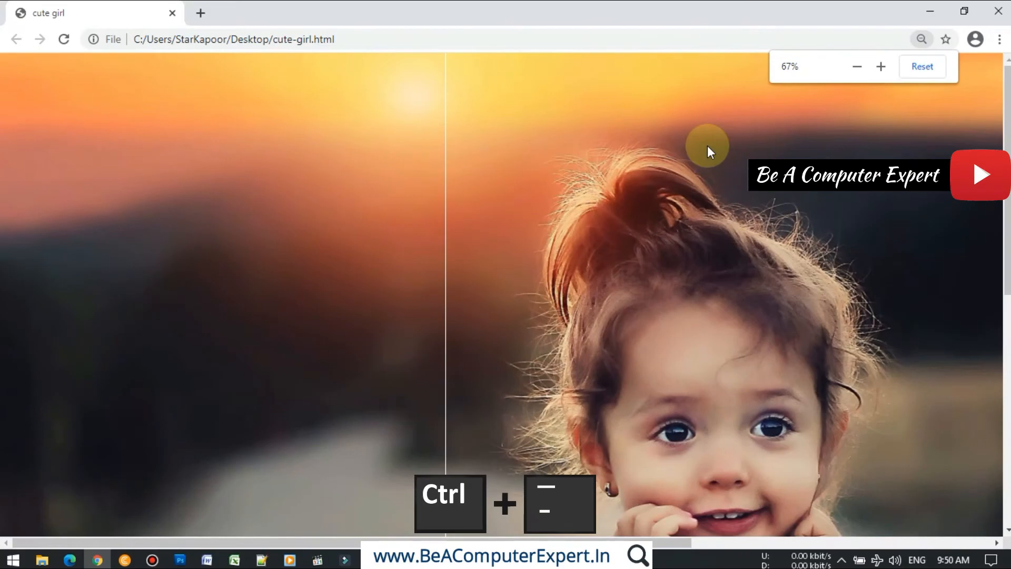
pyautogui.hotkey('ctrl', '-')
pyautogui.hotkey('ctrl', '-')
pyautogui.hotkey('ctrl', '-')
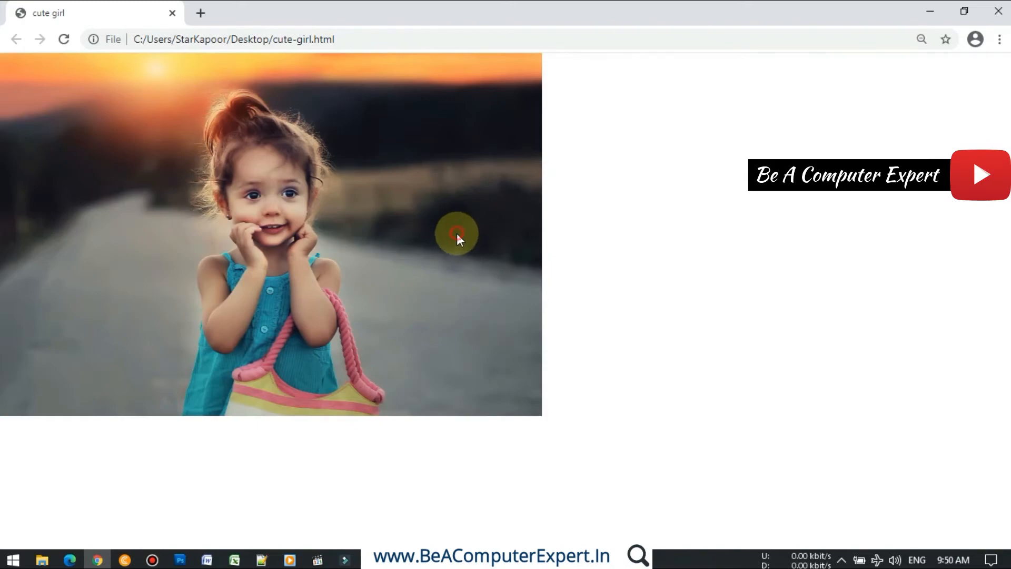
pyautogui.moveTo(456, 234); pyautogui.dragTo(369, 250)
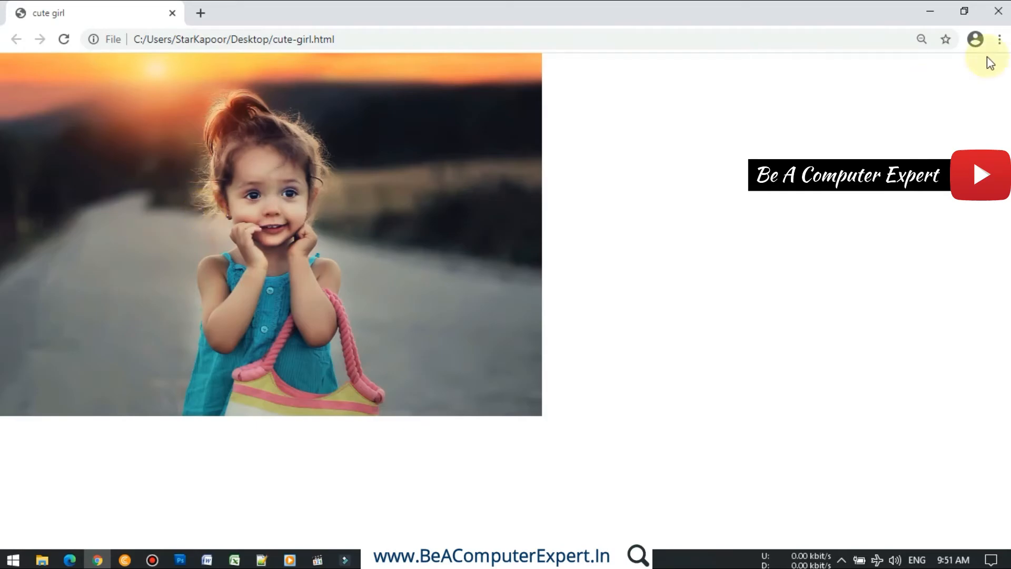
pyautogui.click(998, 11)
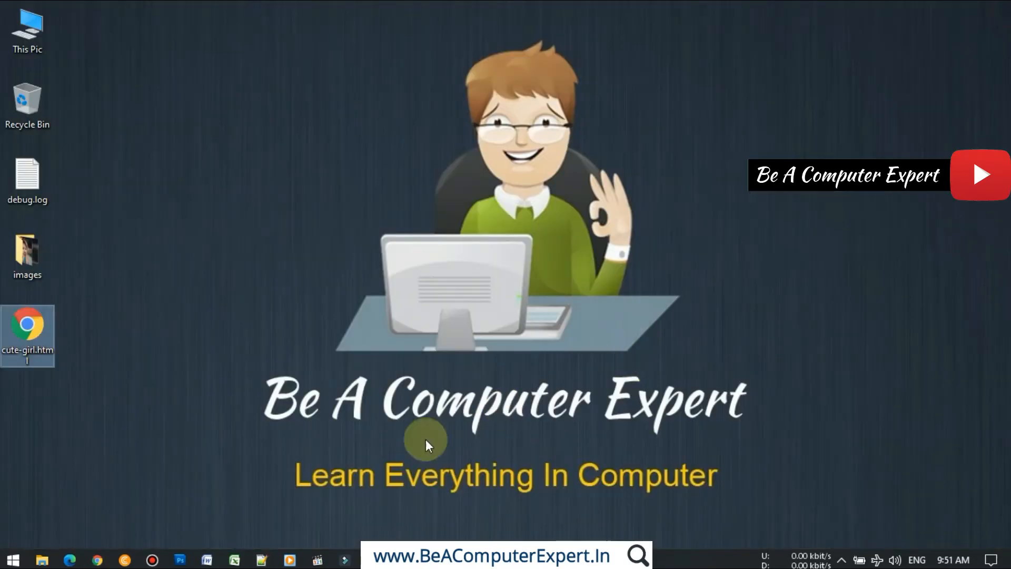
# - Switch back to Photoshop and reactivate the Slice Select tool
pyautogui.click(180, 559)
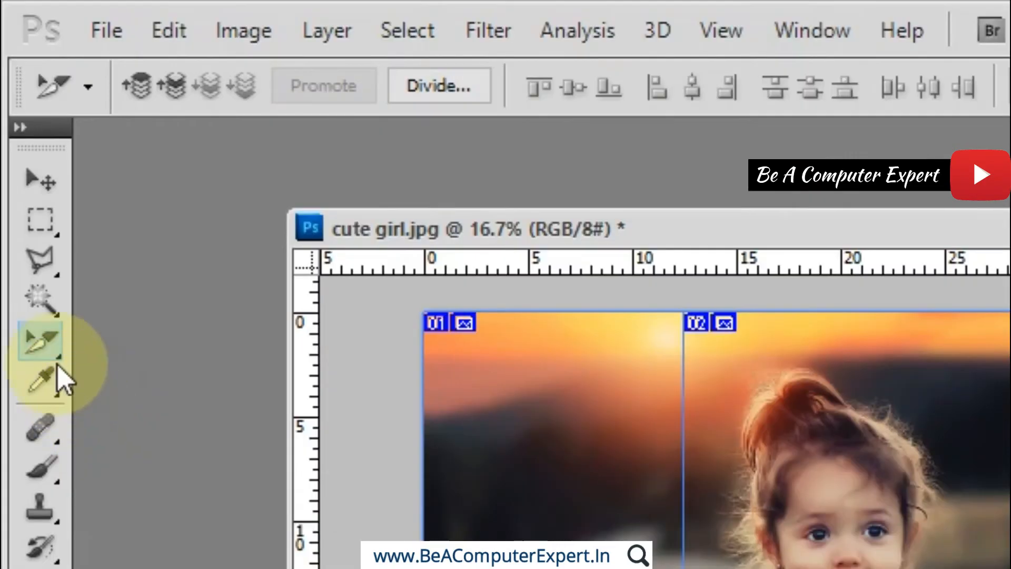
pyautogui.click(53, 344)
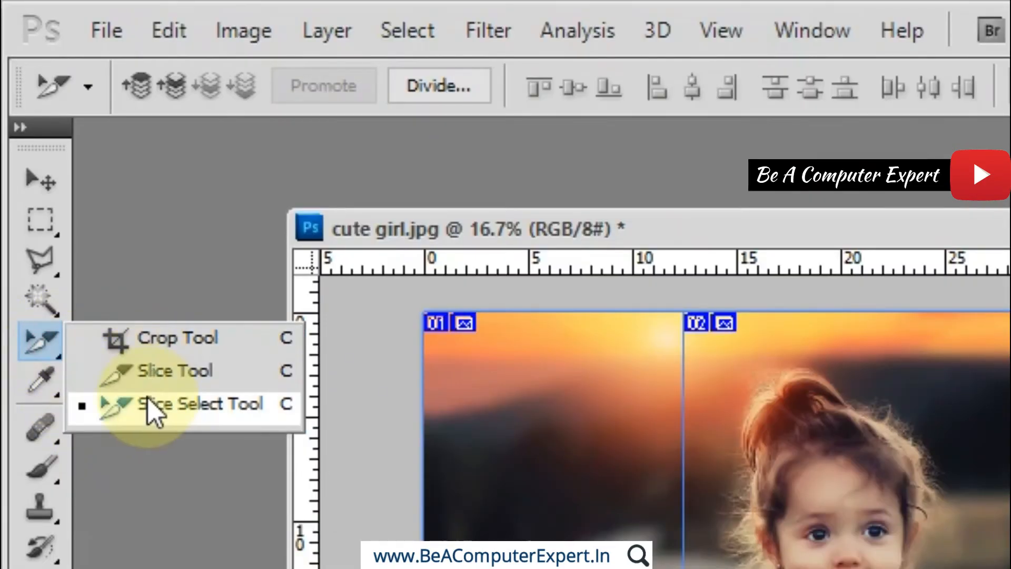
pyautogui.click(148, 371)
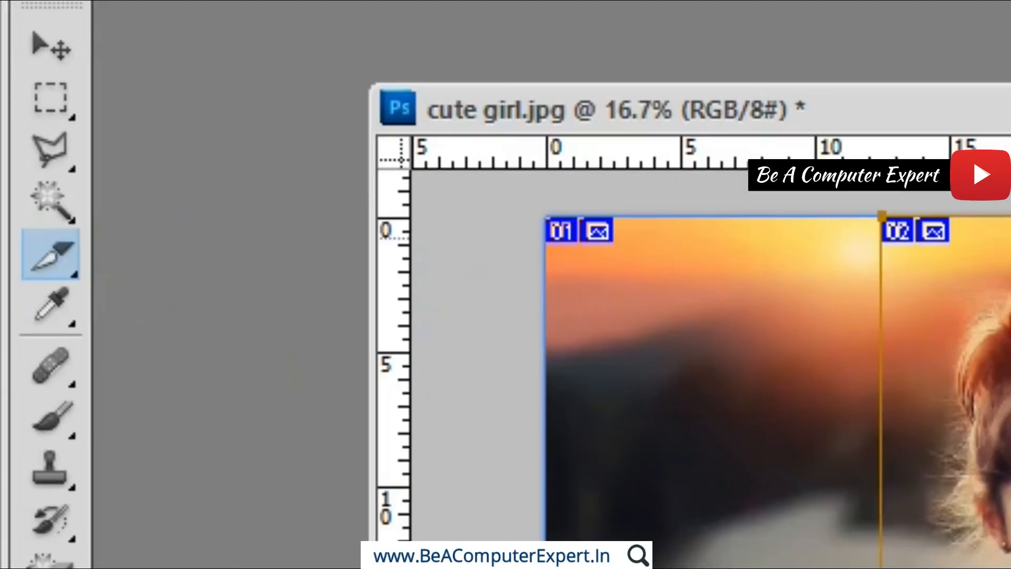
pyautogui.click(63, 271)
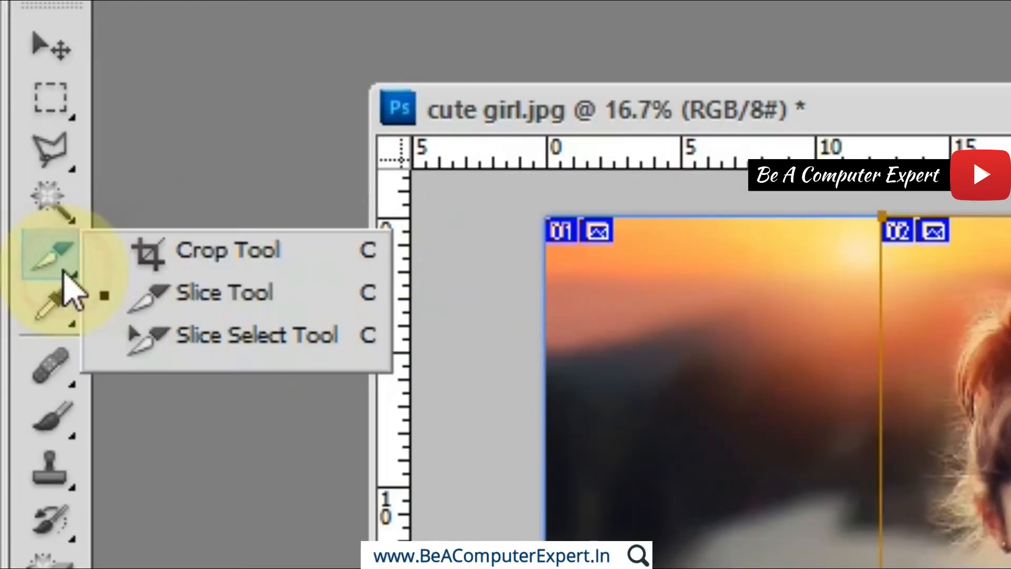
pyautogui.click(237, 368)
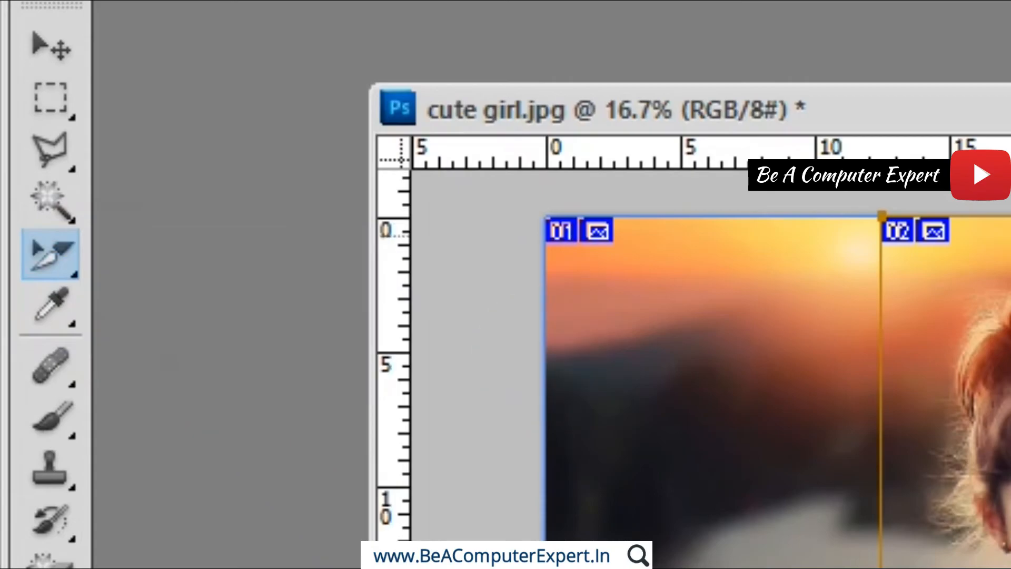
# - Delete slice 03 at the photo's right side and slice 02 containing the girl
pyautogui.click(599, 33)
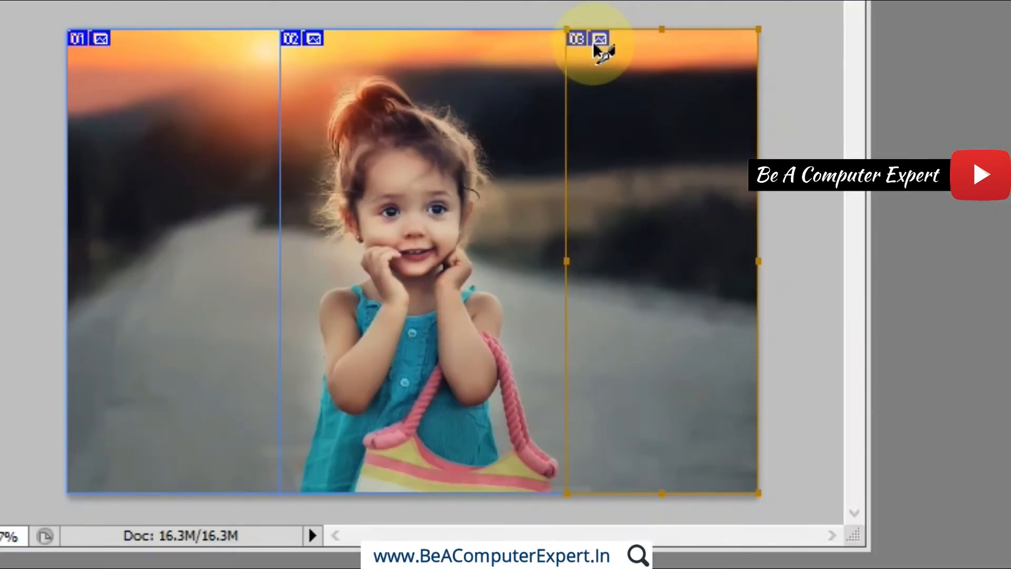
pyautogui.press('Delete')
pyautogui.click(582, 38)
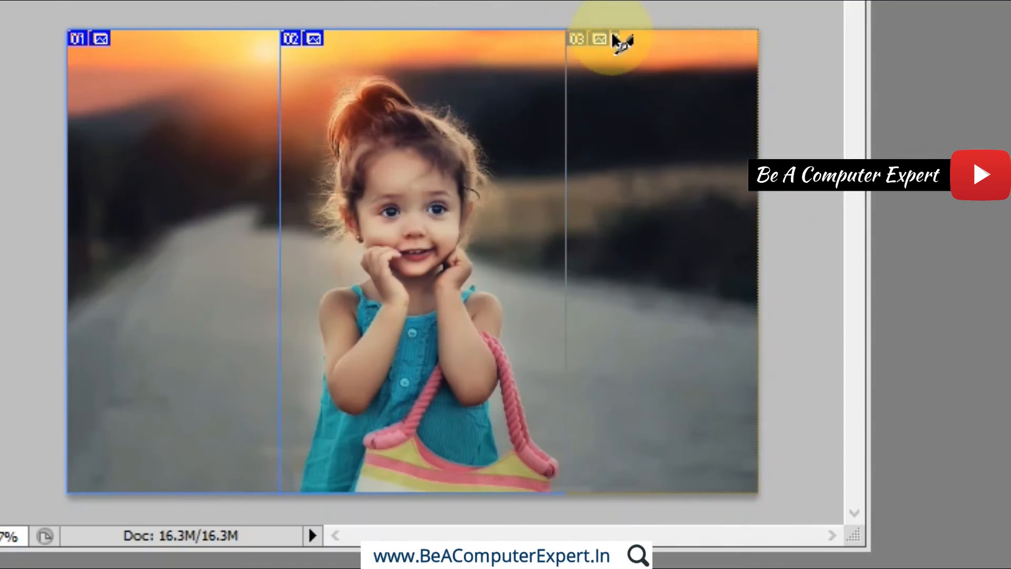
pyautogui.rightClick(296, 38)
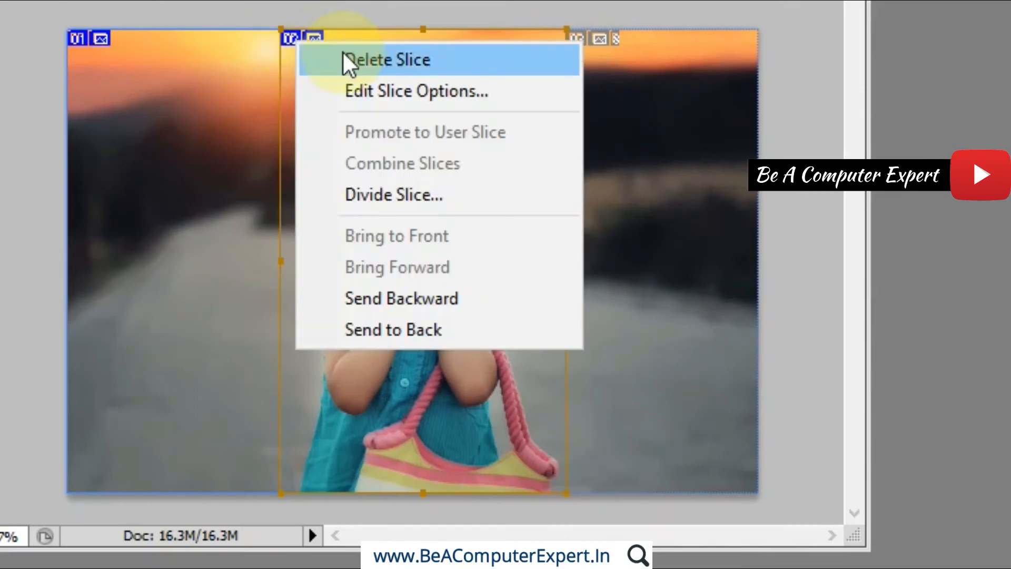
pyautogui.click(358, 61)
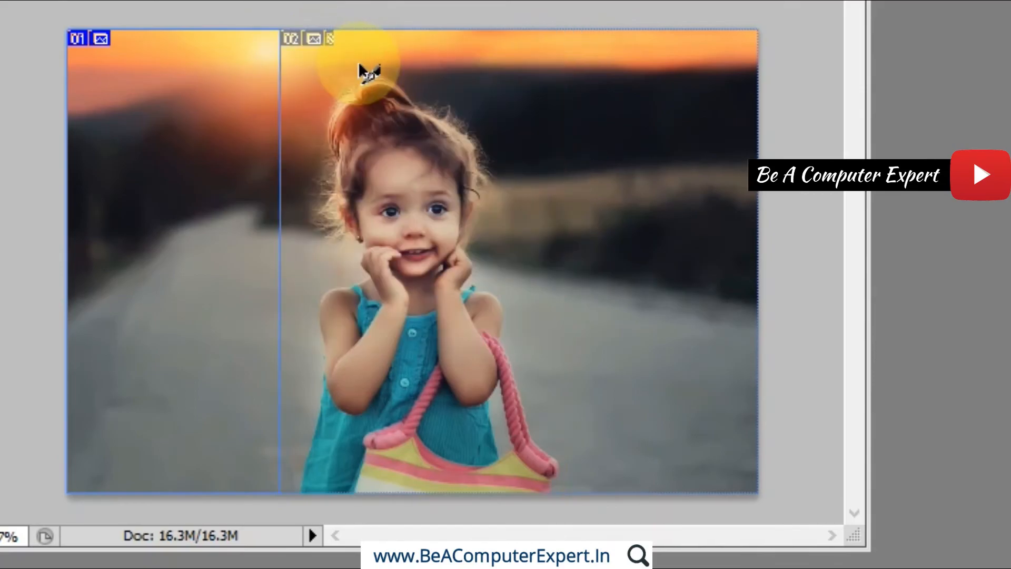
# - Delete slice 01 covering the photo's left strip and turn off the display of slices
pyautogui.rightClick(87, 38)
pyautogui.click(139, 60)
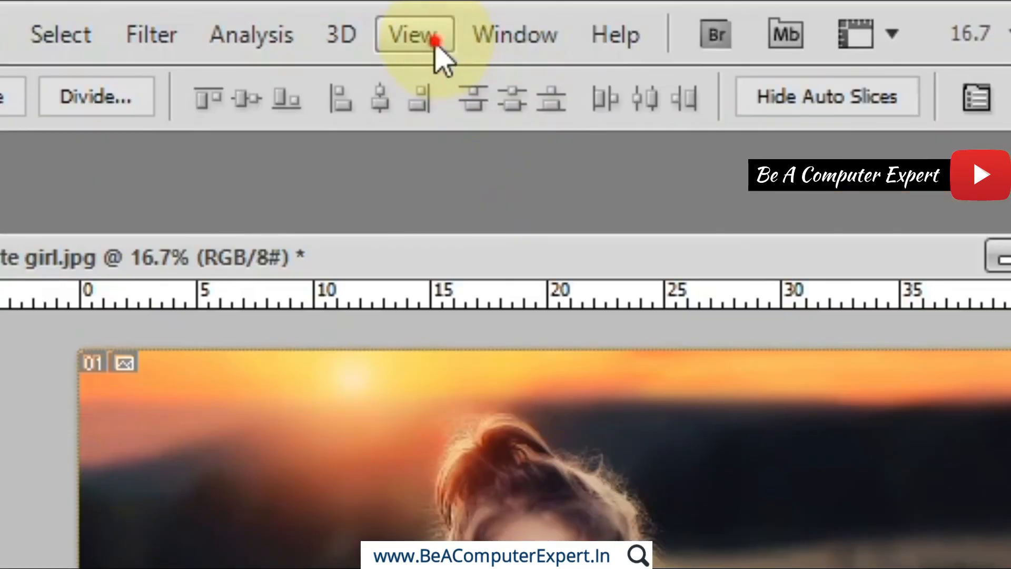
pyautogui.click(429, 40)
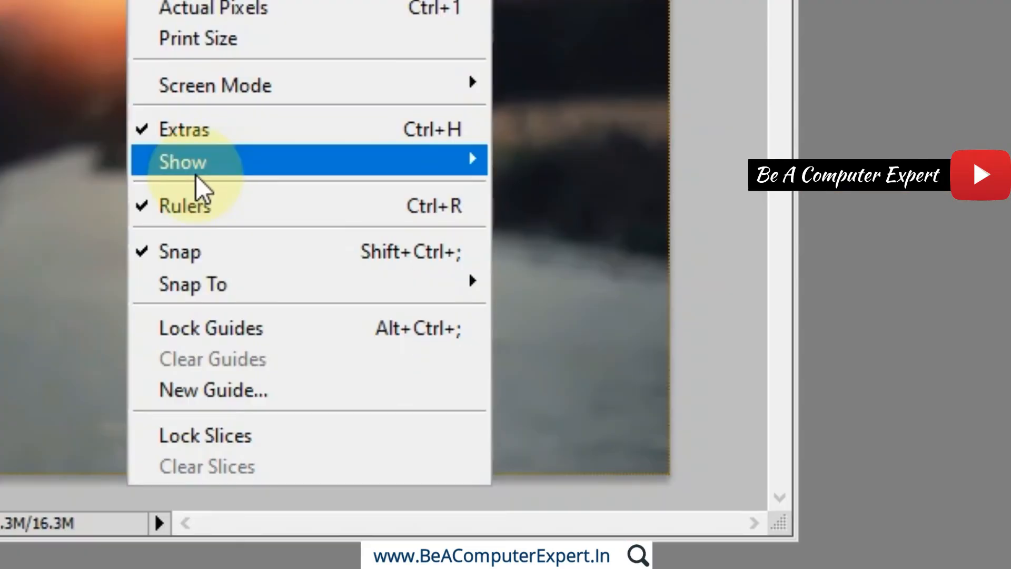
pyautogui.moveTo(197, 177)
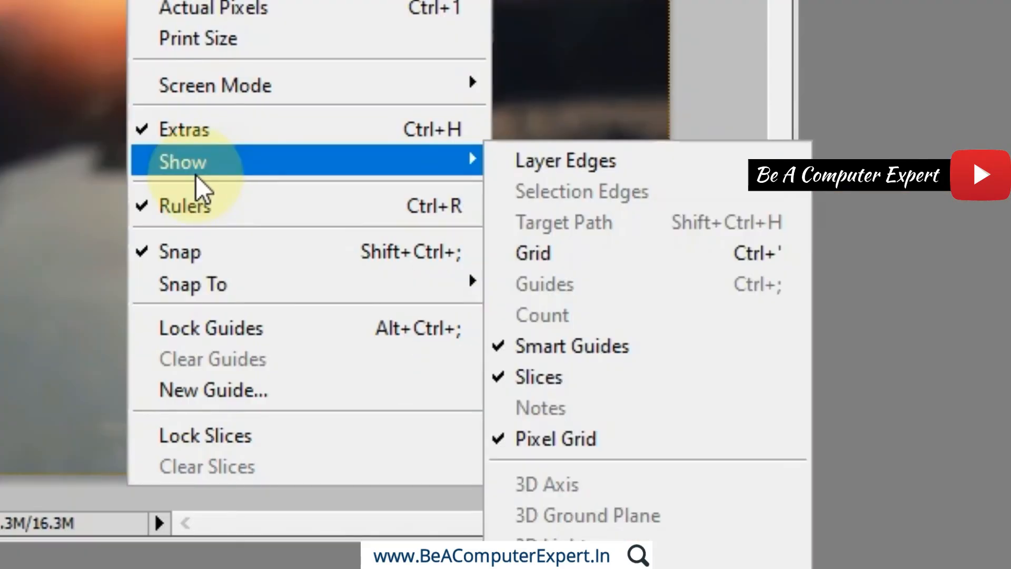
pyautogui.click(549, 382)
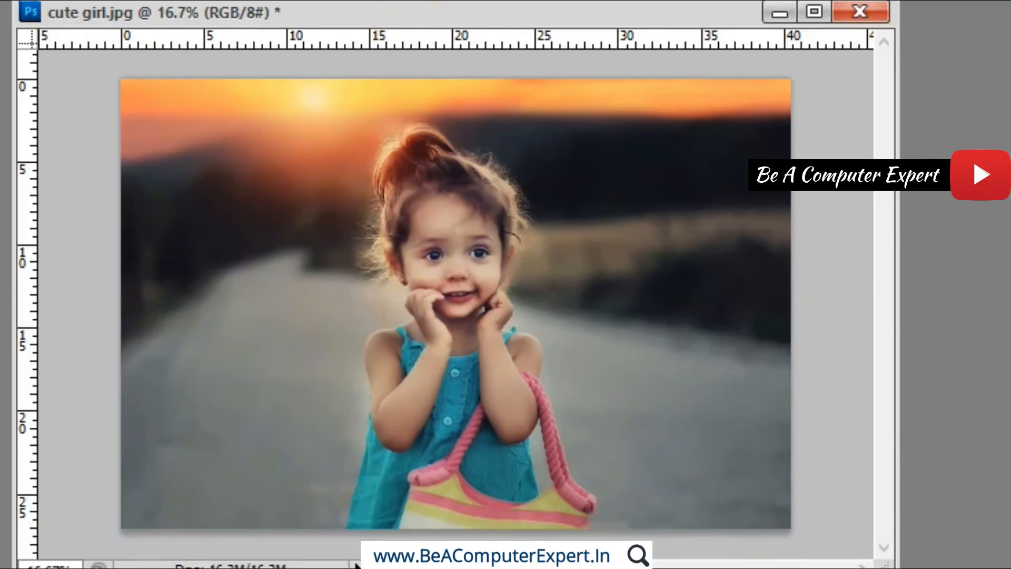
pyautogui.click(347, 0)
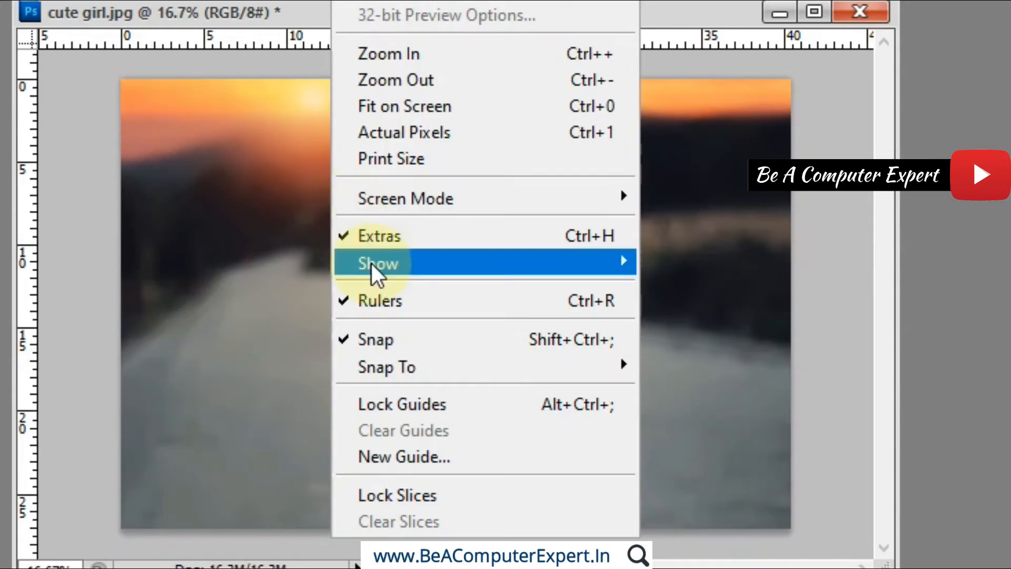
pyautogui.moveTo(372, 264)
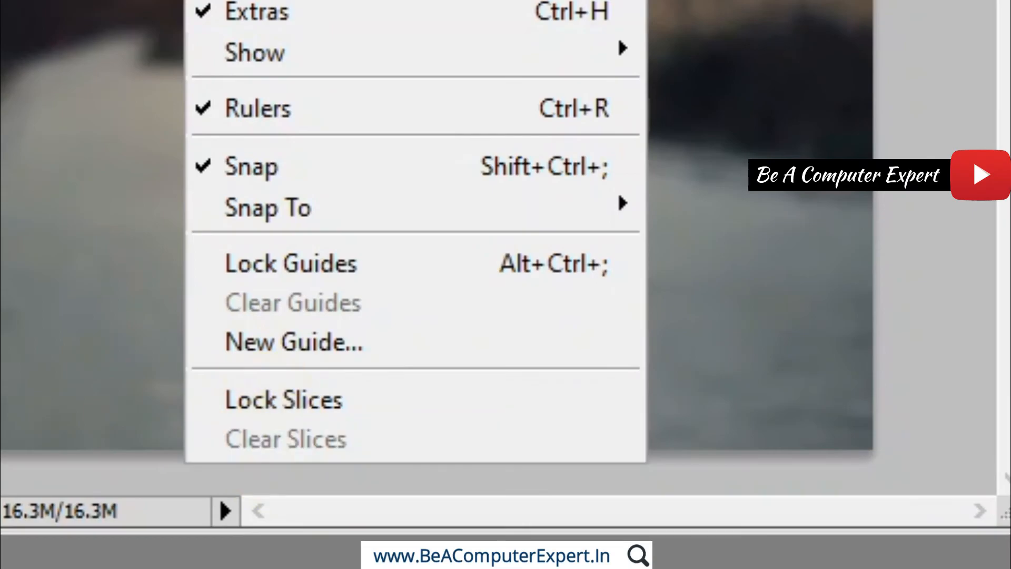
pyautogui.press('Escape')
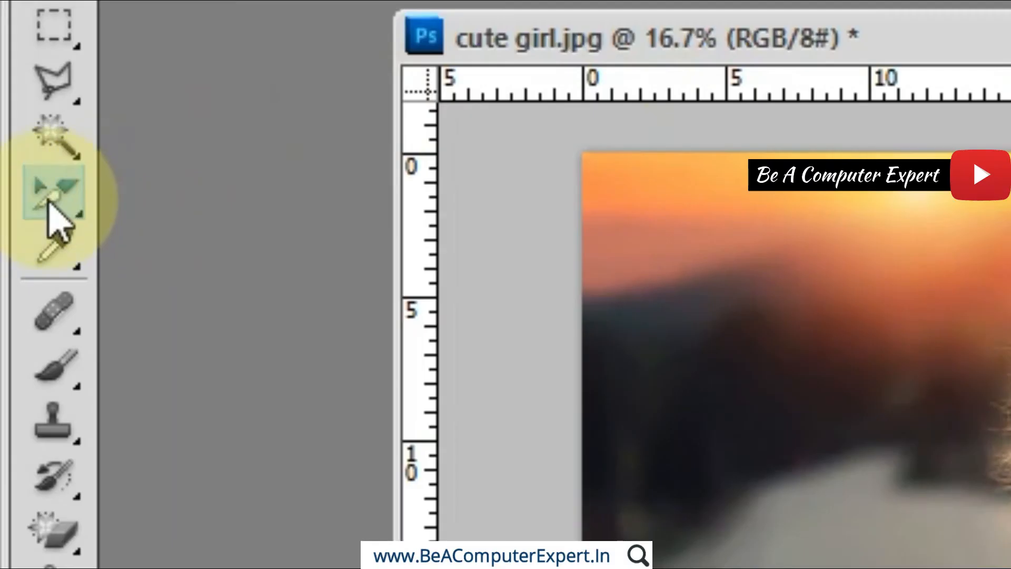
# - Draw three adjoining slices along the photo's top edge with the Slice tool, with the middle one framing the girl's head and shoulders
pyautogui.click(50, 195)
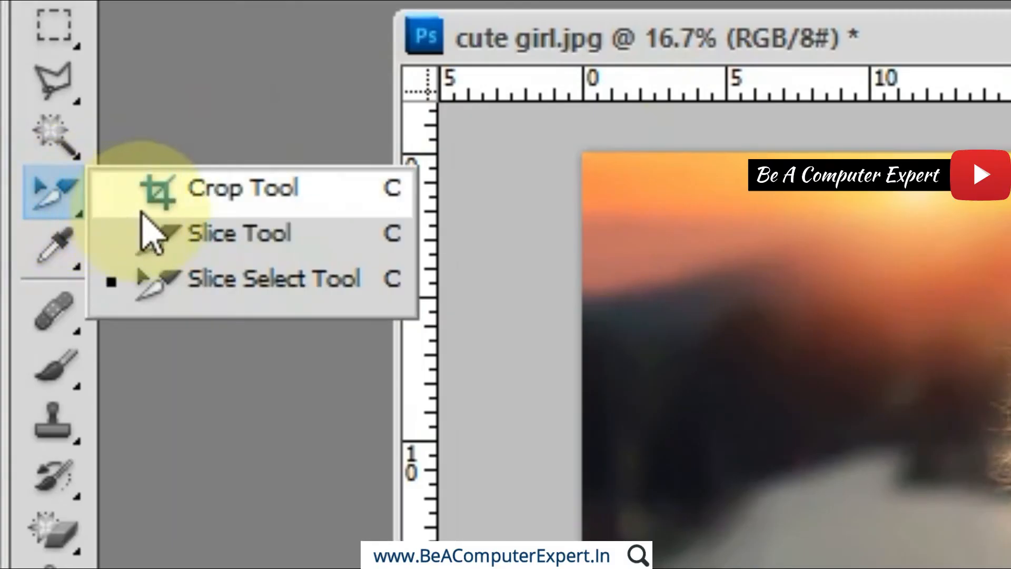
pyautogui.click(188, 244)
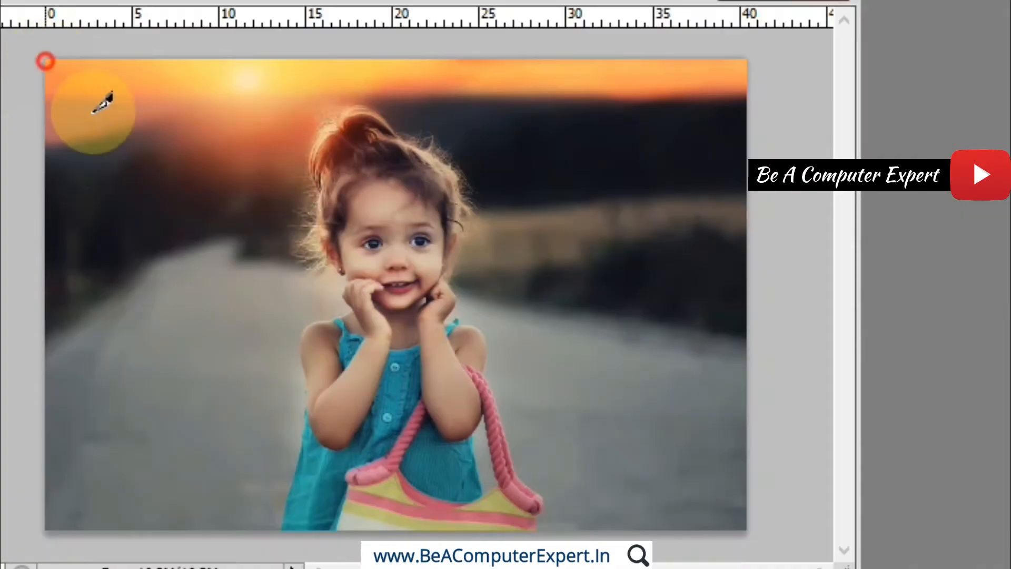
pyautogui.moveTo(45, 59); pyautogui.dragTo(229, 325)
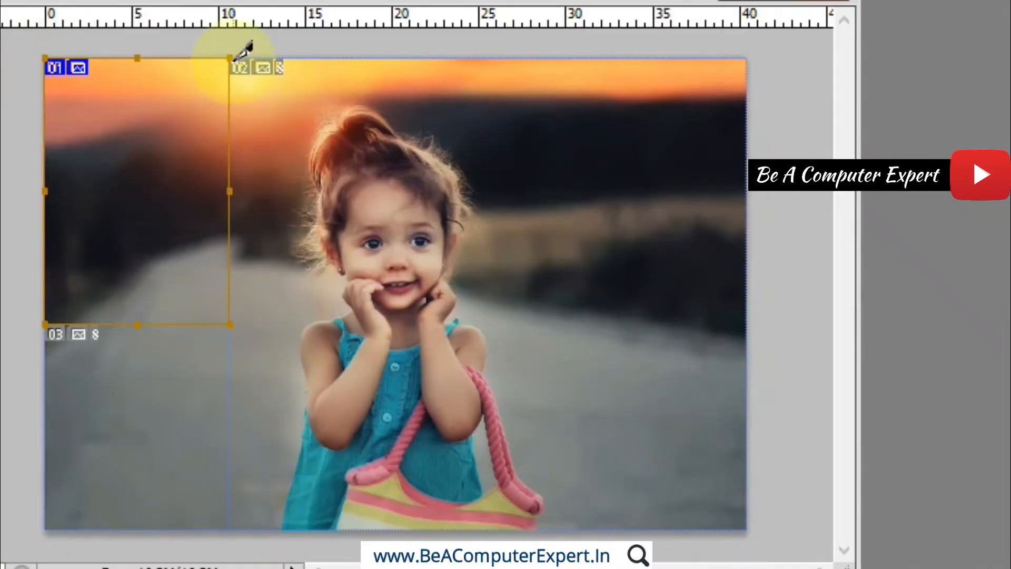
pyautogui.moveTo(231, 58); pyautogui.dragTo(498, 360)
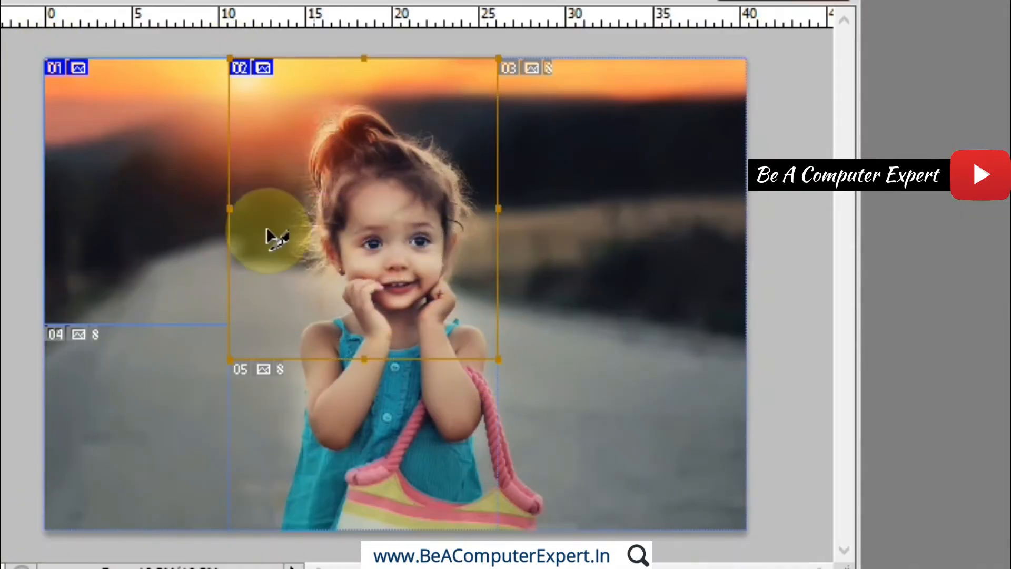
pyautogui.moveTo(539, 56); pyautogui.dragTo(793, 365)
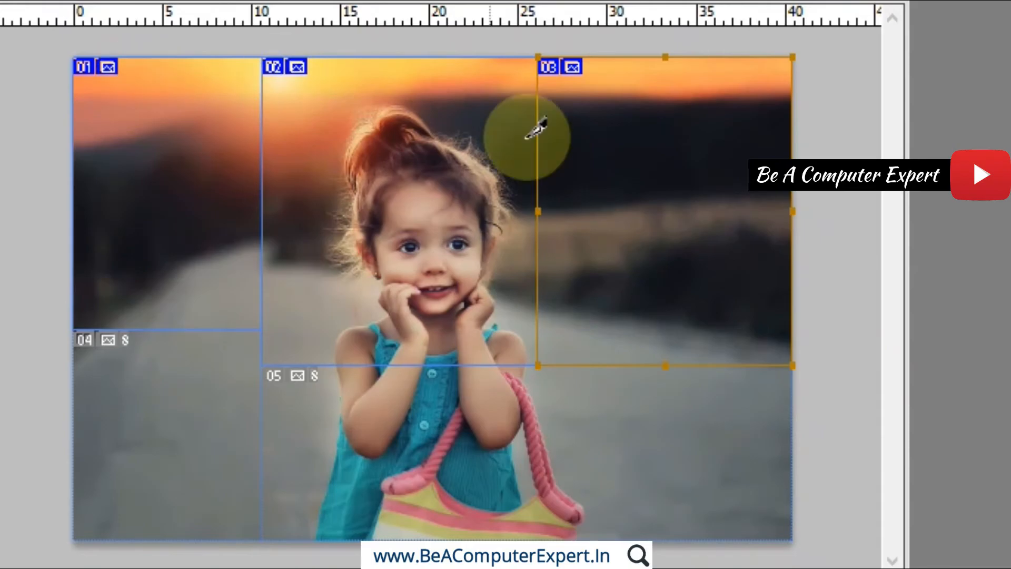
# - Move and shrink middle slice 02 with the Slice Select tool, and fit it back between slices 01 and 03 at the photo's top edge
pyautogui.click(70, 222)
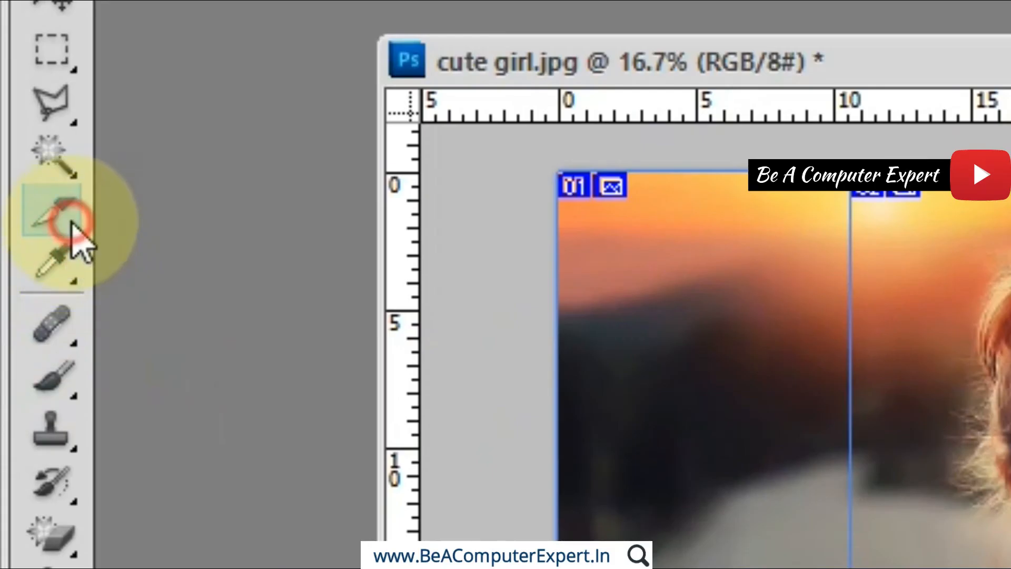
pyautogui.click(205, 295)
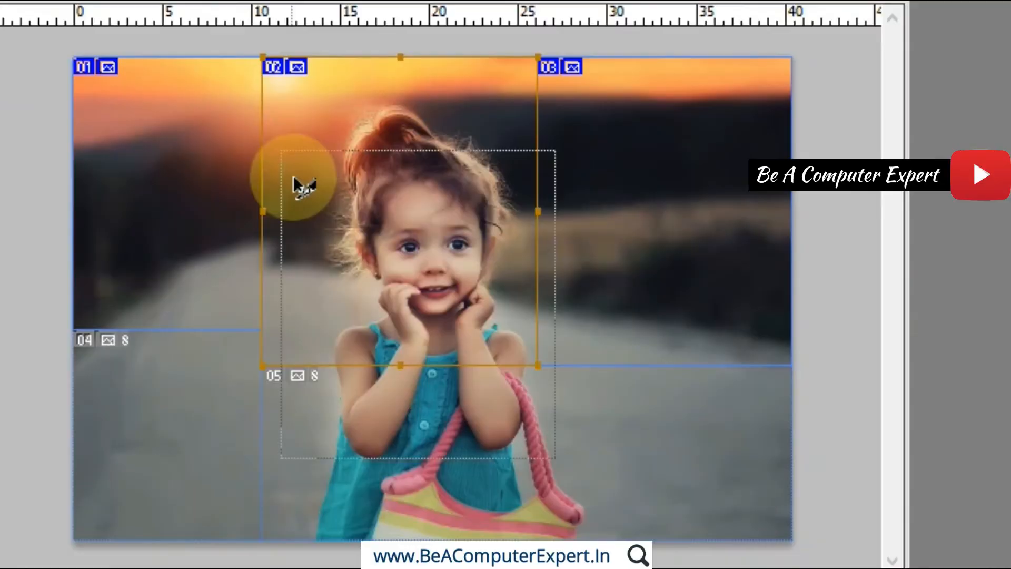
pyautogui.click(295, 187)
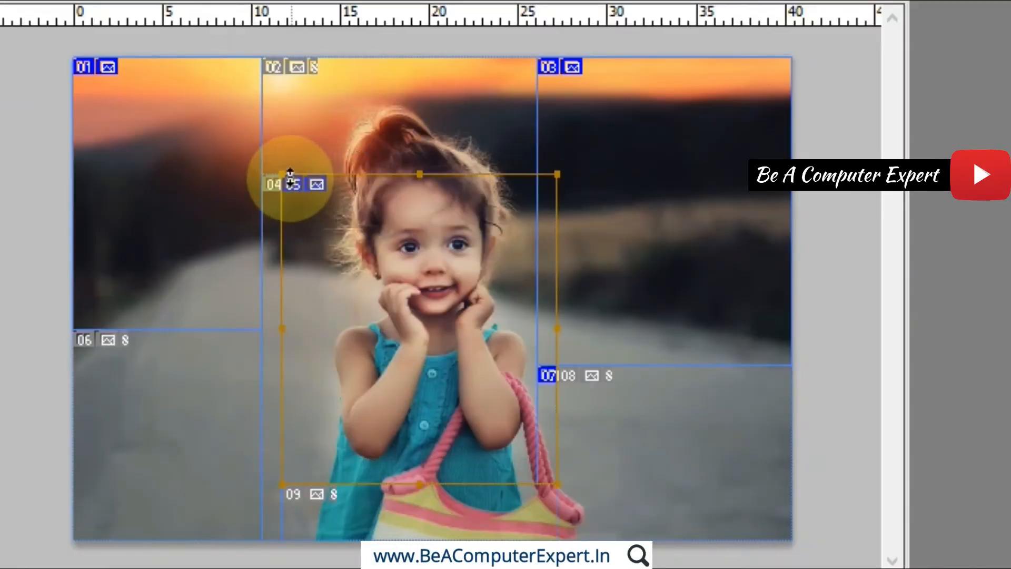
pyautogui.moveTo(280, 170); pyautogui.dragTo(368, 261)
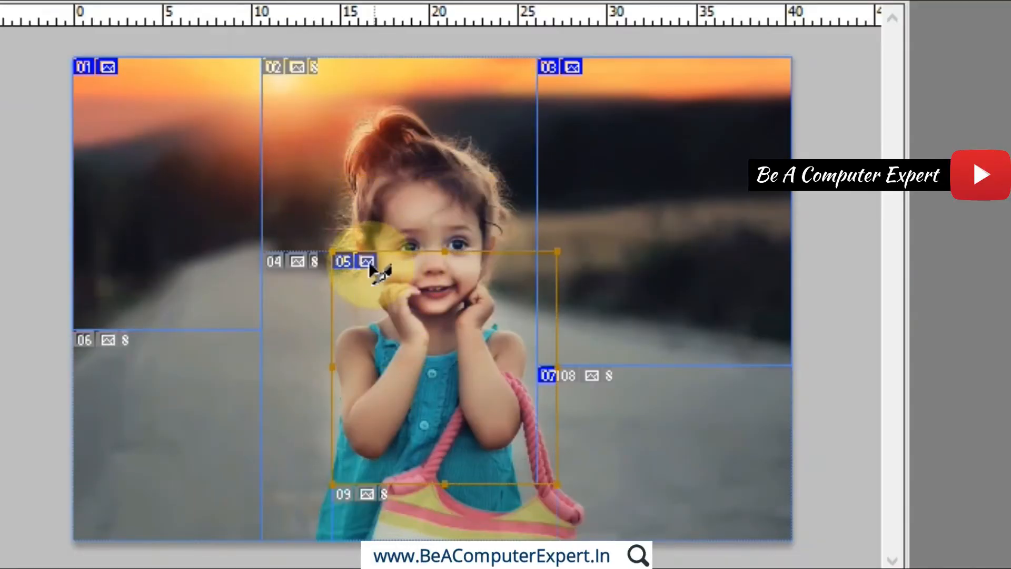
pyautogui.moveTo(359, 221); pyautogui.dragTo(293, 72)
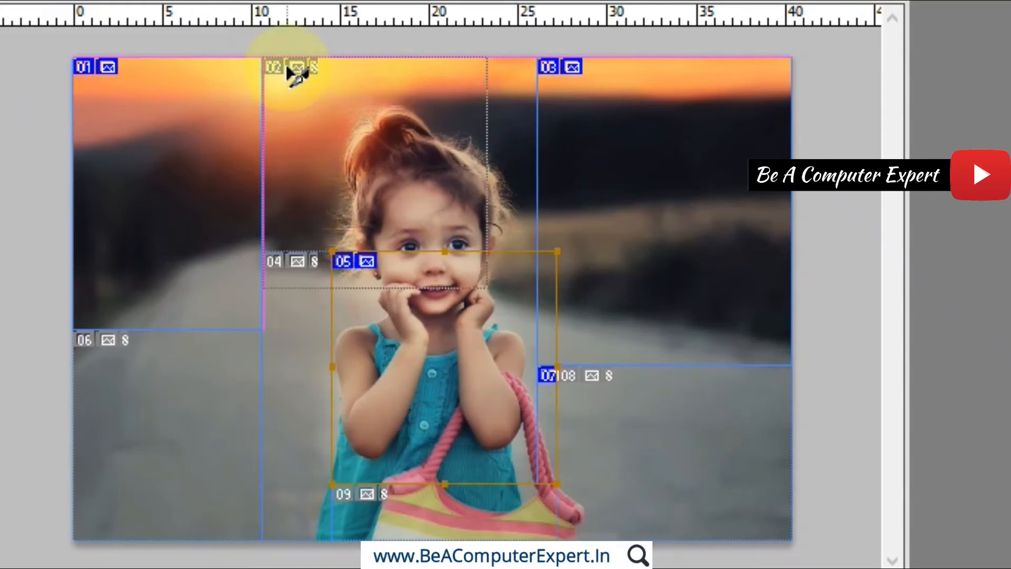
pyautogui.moveTo(486, 289); pyautogui.dragTo(526, 363)
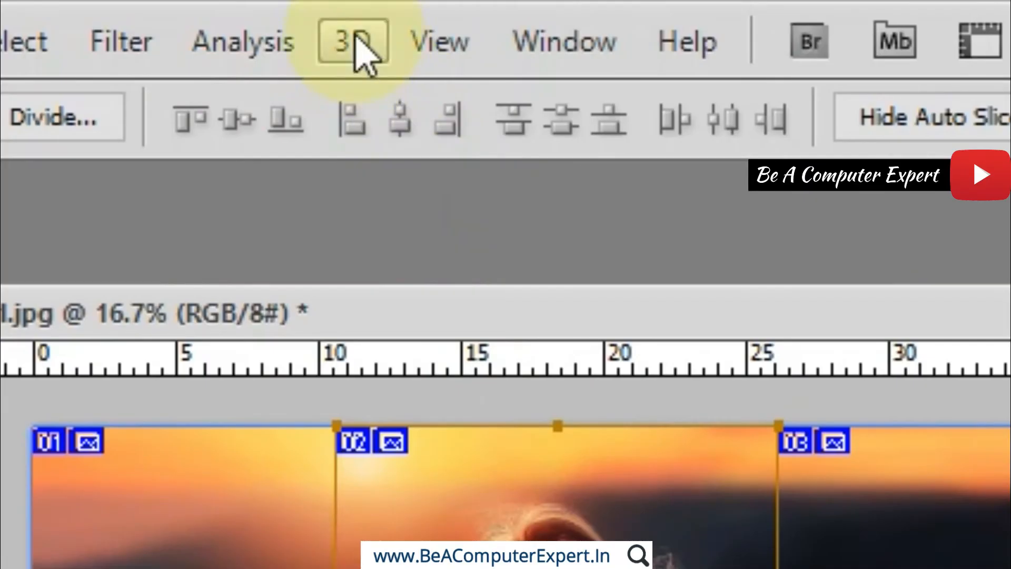
# - Lock the slices and reactivate the Slice Select tool
pyautogui.click(435, 39)
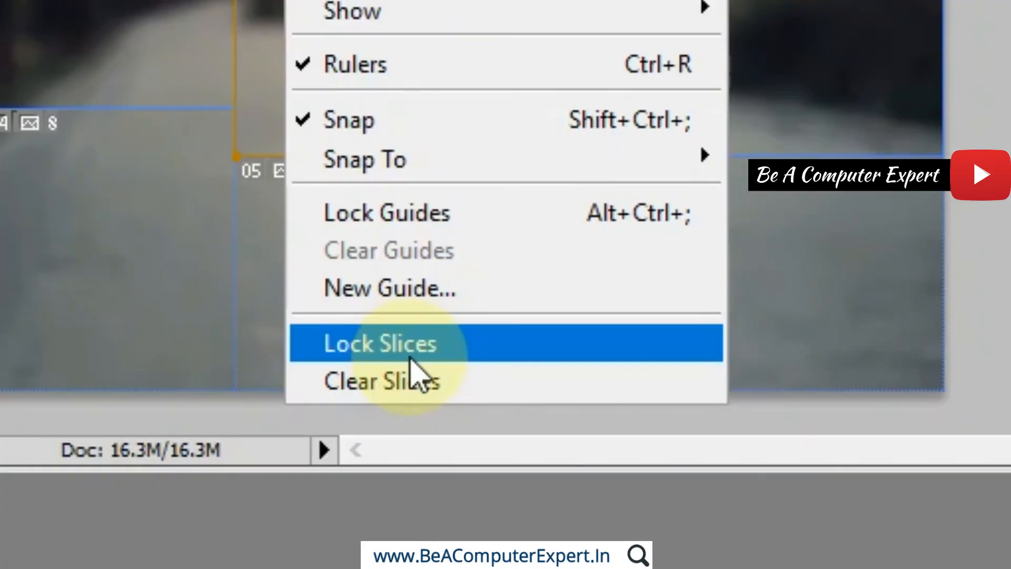
pyautogui.click(408, 364)
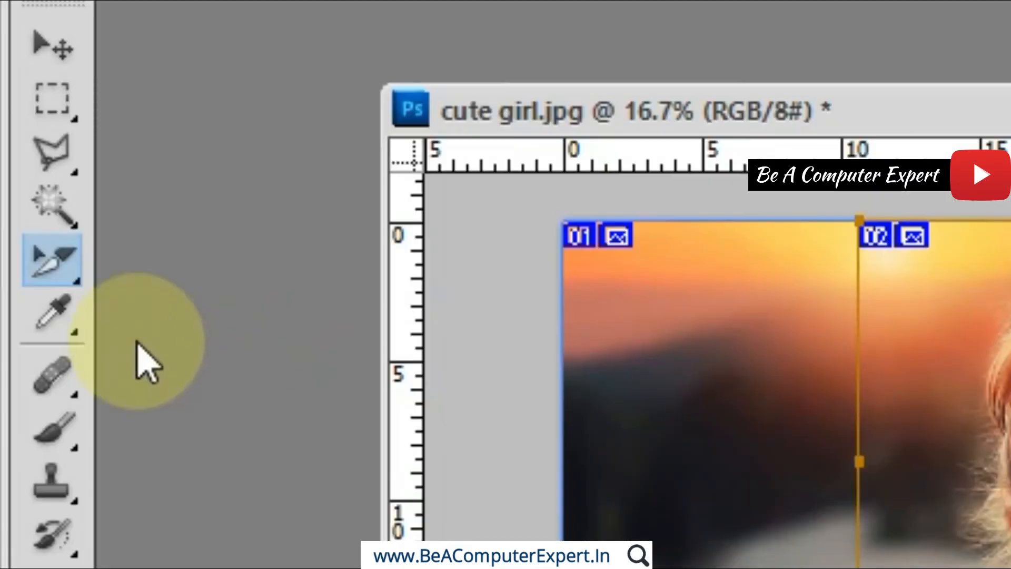
pyautogui.click(19, 146)
pyautogui.click(208, 343)
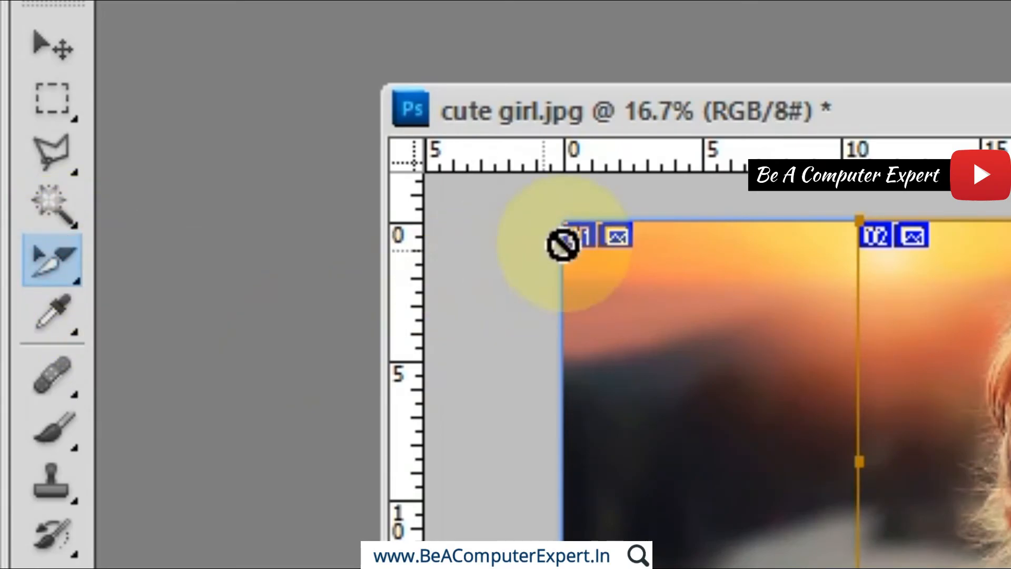
# - Try to select and adjust the locked slices on the photo, dismissing each alert
pyautogui.click(602, 263)
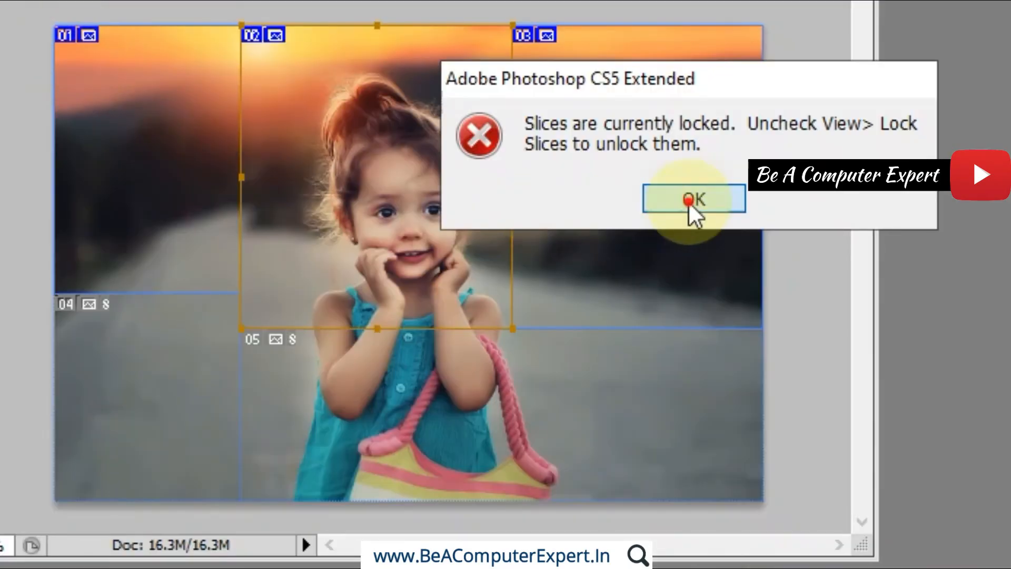
pyautogui.click(688, 200)
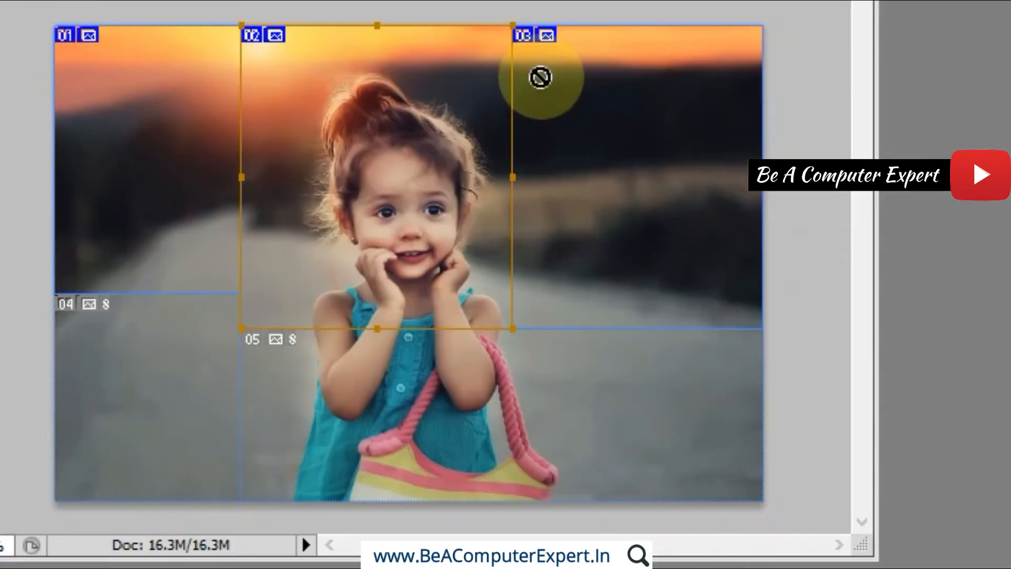
pyautogui.click(529, 147)
pyautogui.click(695, 200)
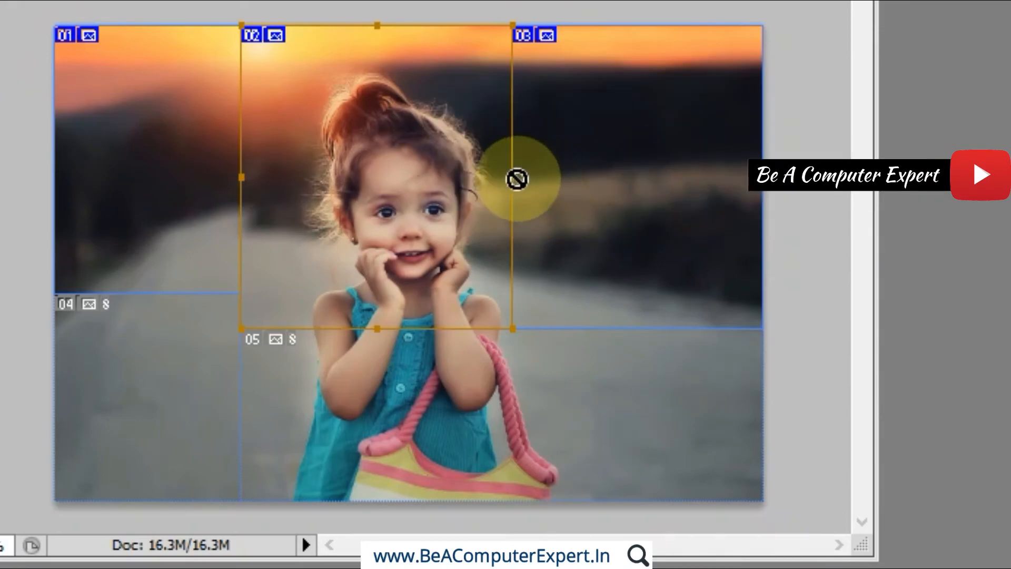
pyautogui.click(508, 174)
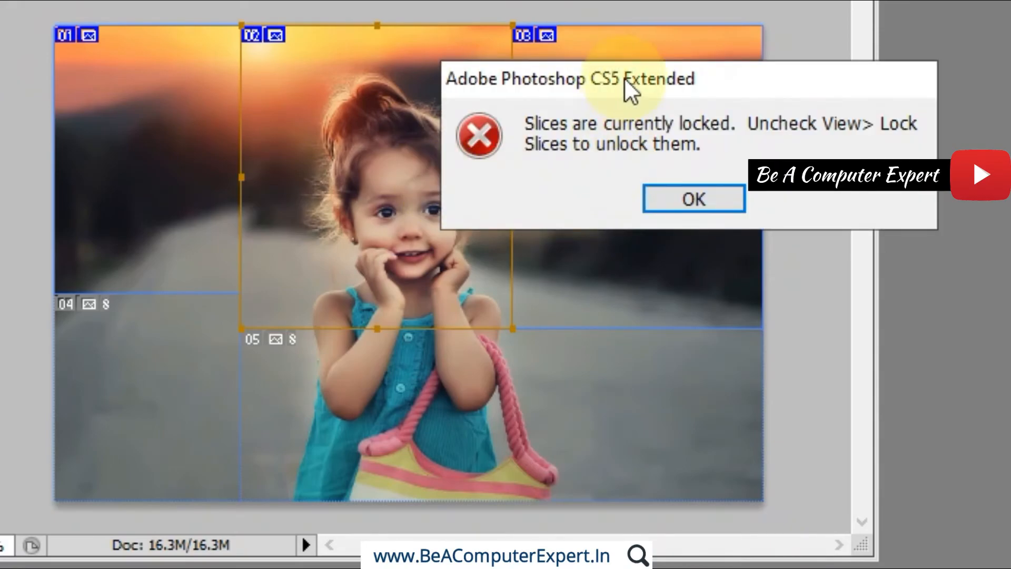
pyautogui.moveTo(624, 77); pyautogui.dragTo(407, 108)
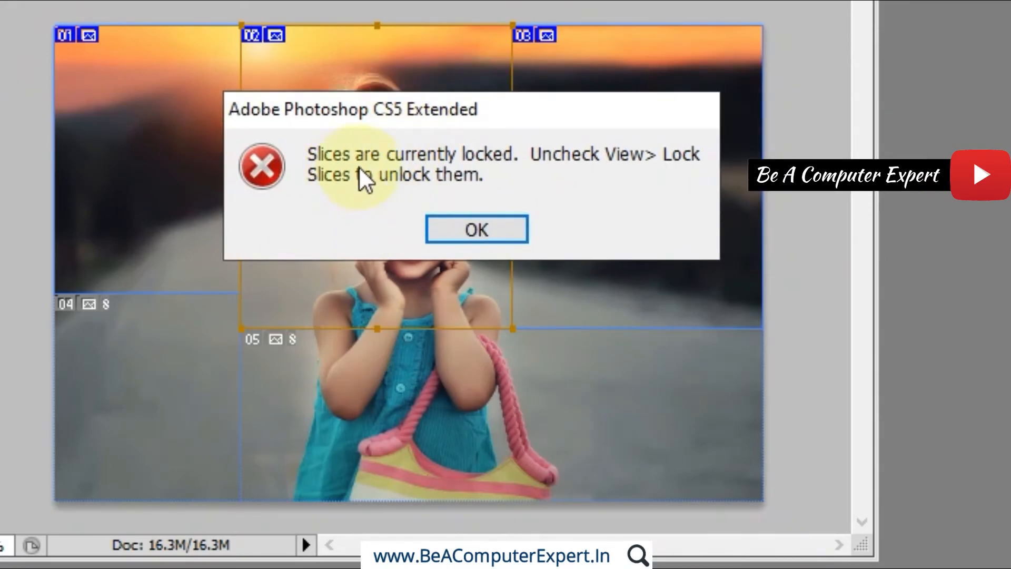
pyautogui.click(500, 234)
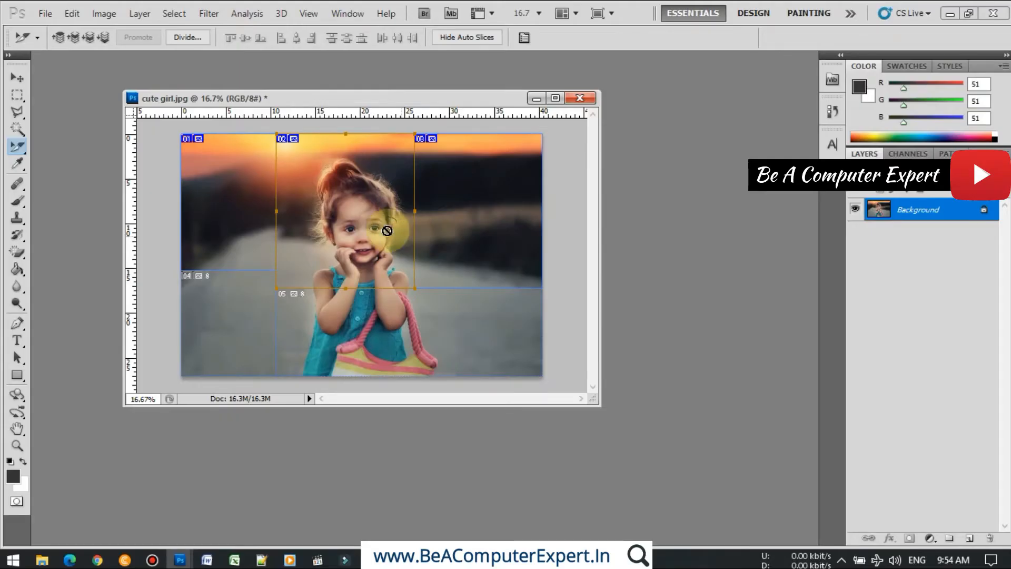
# - Unlock the slices, shift middle slice 02 slightly right and back into place, and select slice 03
pyautogui.click(308, 13)
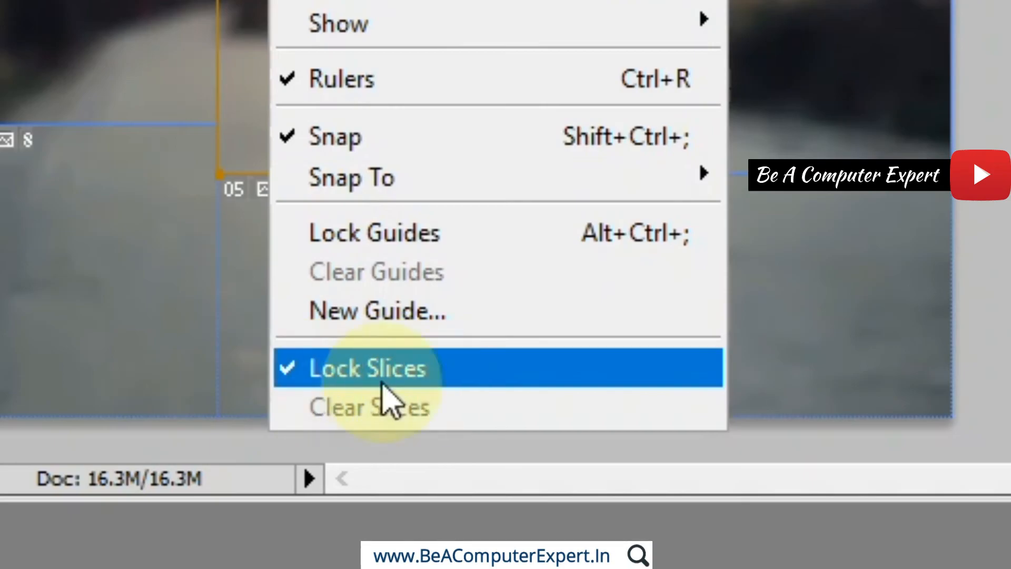
pyautogui.click(332, 375)
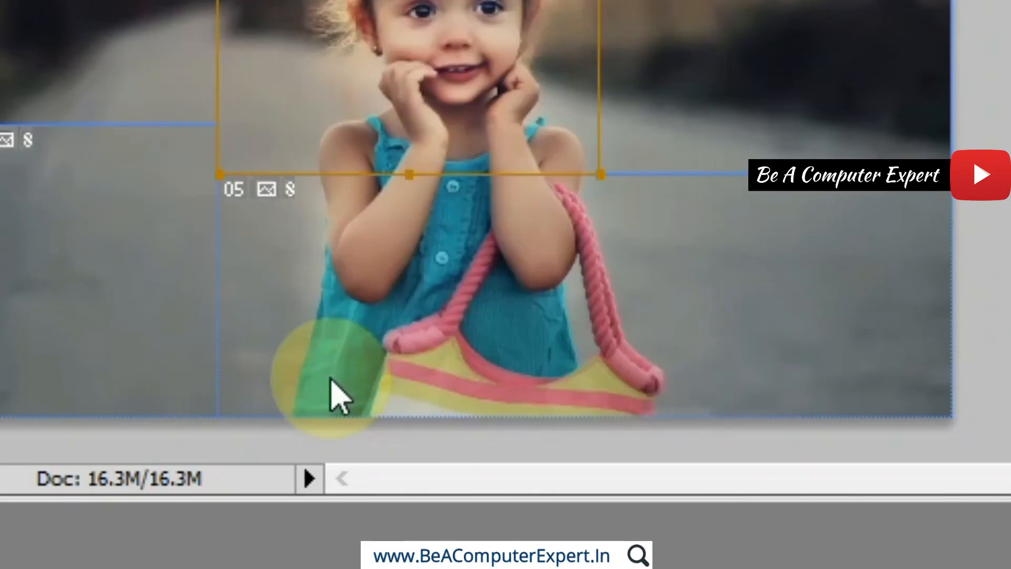
pyautogui.click(282, 36)
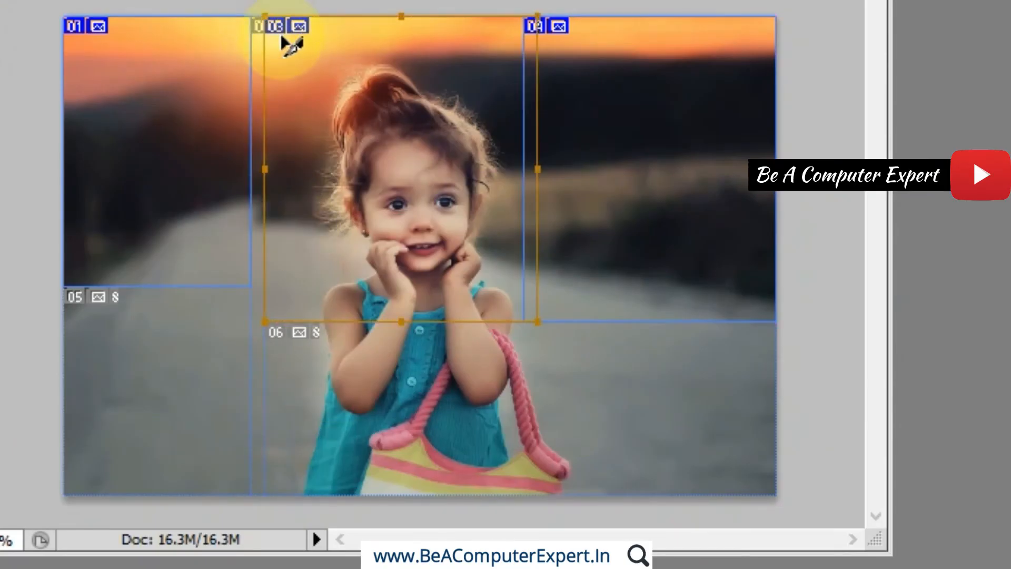
pyautogui.click(414, 68)
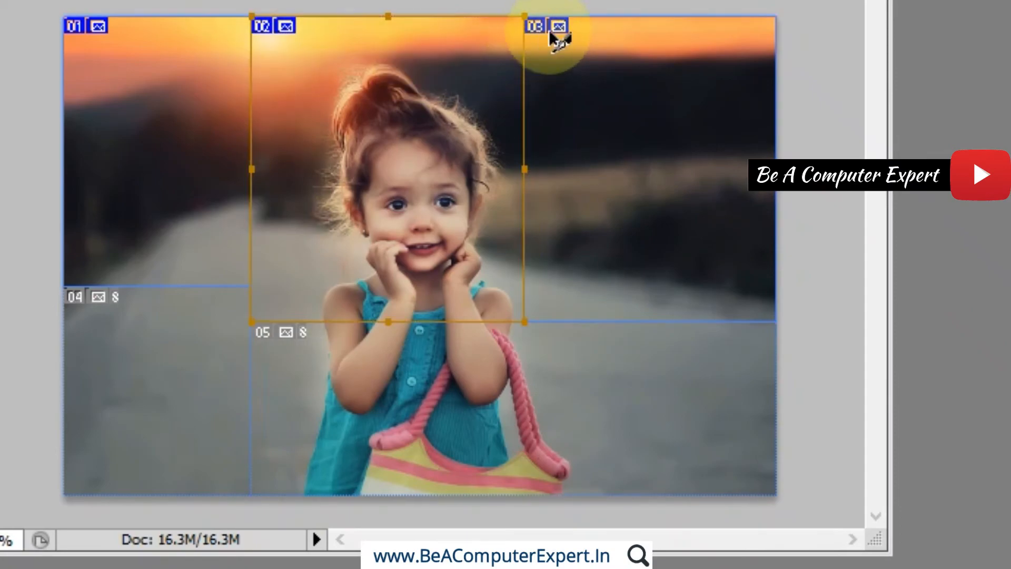
pyautogui.moveTo(549, 30)
pyautogui.mouseDown()
pyautogui.moveTo(573, 38)
pyautogui.moveTo(532, 29)
pyautogui.mouseUp()
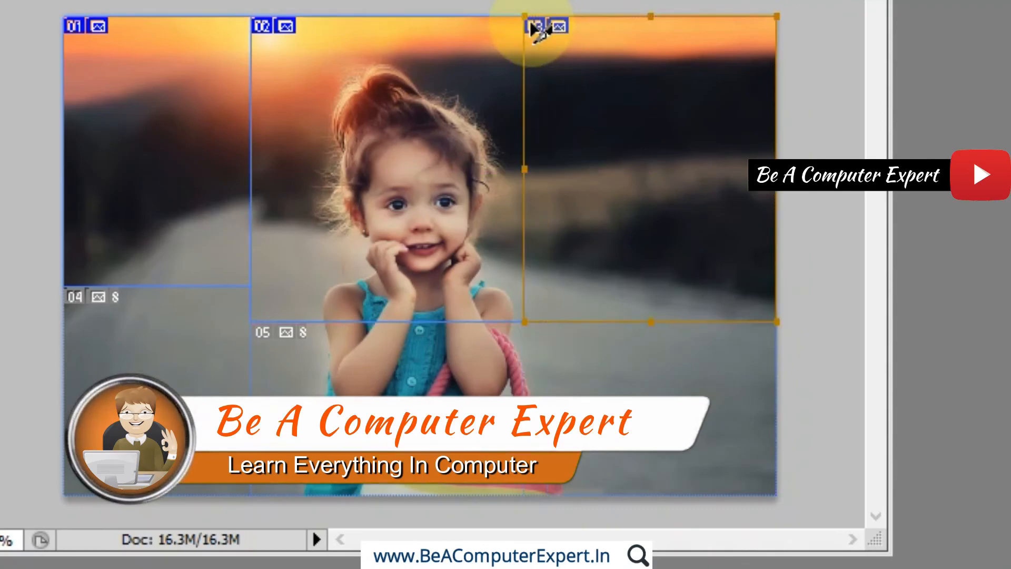
# - Clear all slices from the photo and switch to the Slice tool
pyautogui.click(311, 0)
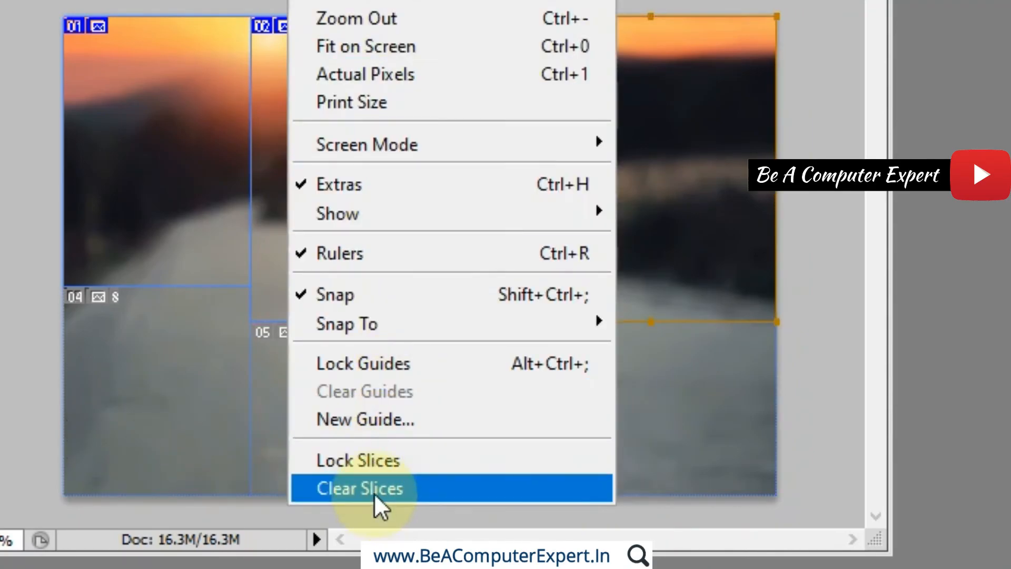
pyautogui.click(373, 492)
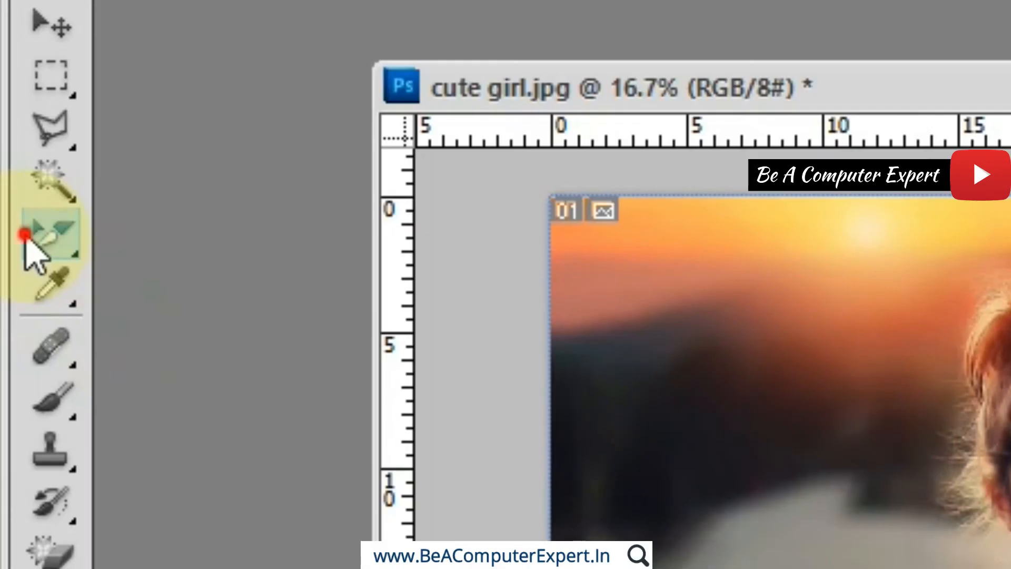
pyautogui.click(37, 239)
pyautogui.click(167, 278)
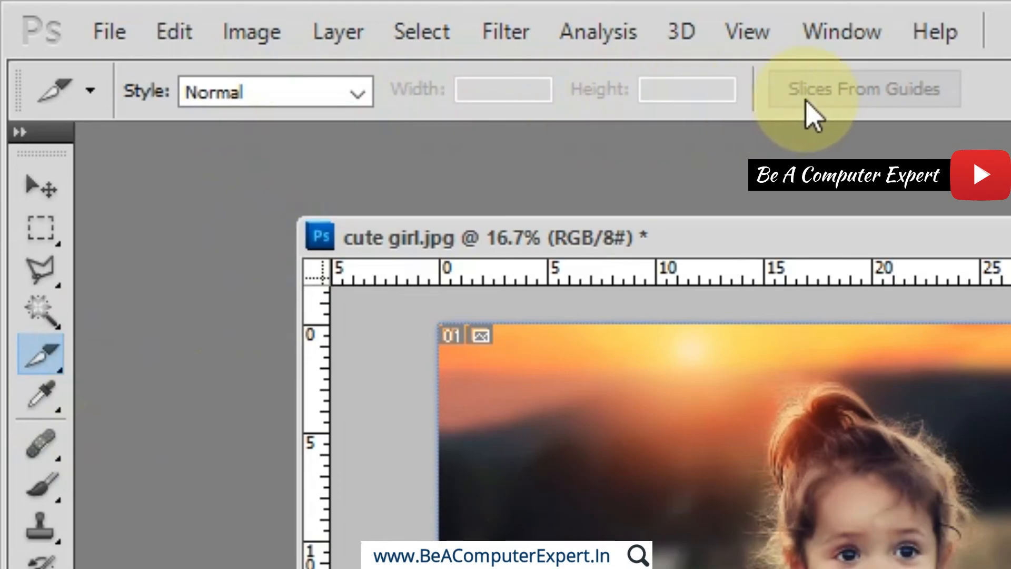
# - Draw a freehand slice in Normal style over the girl's head and shoulders, about 19 by 14 in, and delete it
pyautogui.click(362, 94)
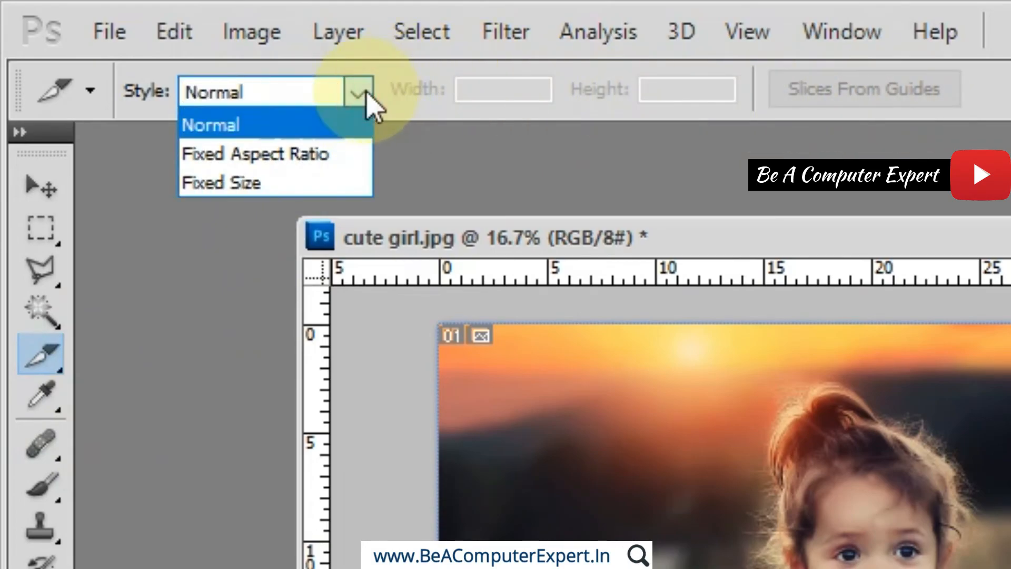
pyautogui.click(224, 127)
pyautogui.moveTo(241, 111); pyautogui.dragTo(605, 378)
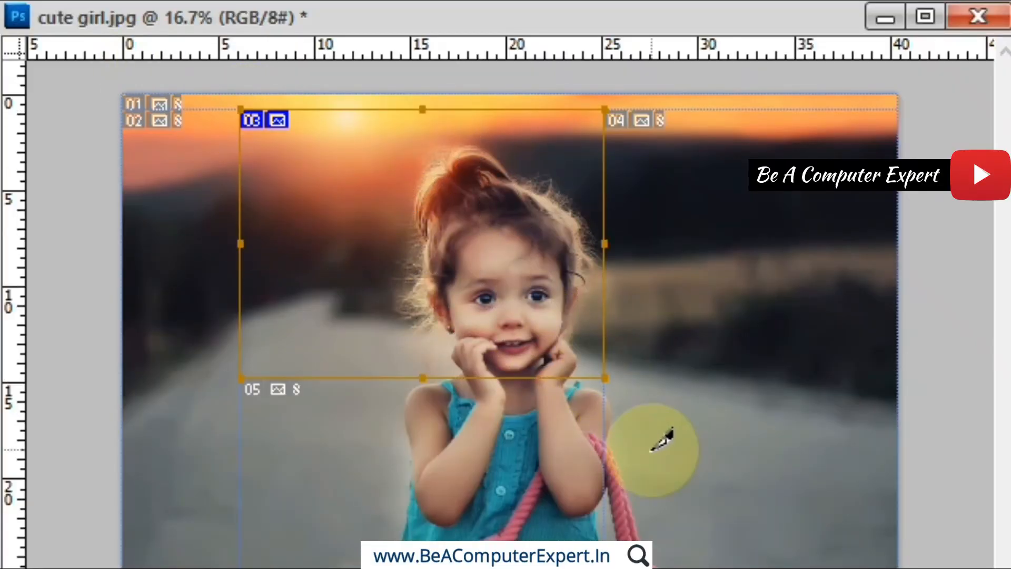
pyautogui.rightClick(268, 122)
pyautogui.click(339, 150)
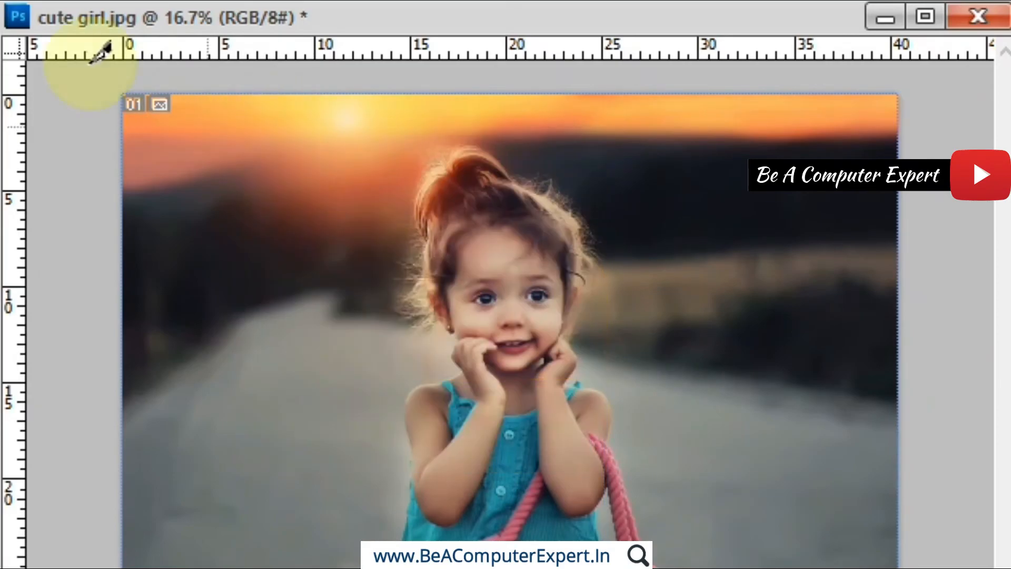
# - Set the slice style to Fixed Aspect Ratio with a width of 6 and a height of 3
pyautogui.click(292, 88)
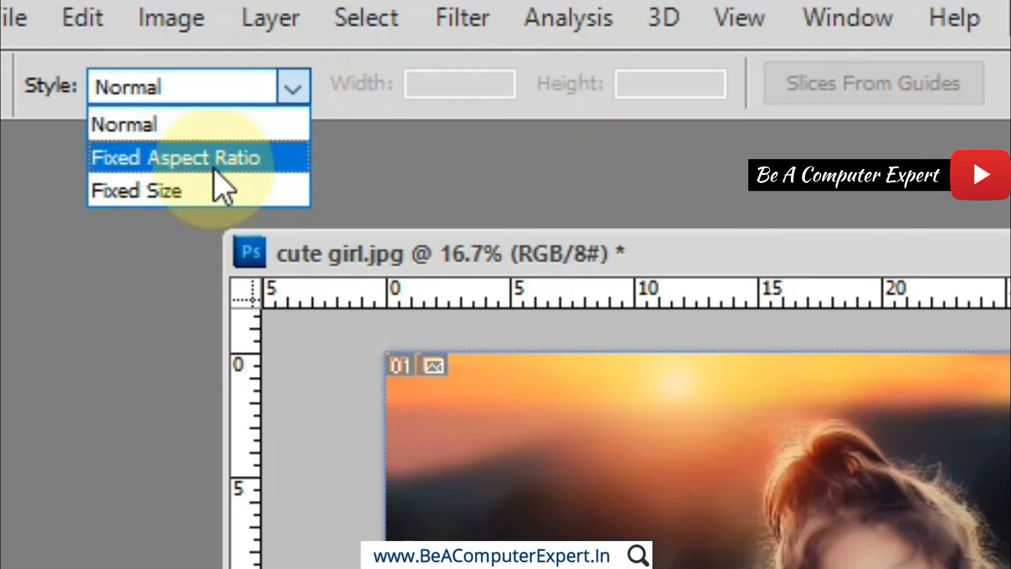
pyautogui.click(215, 169)
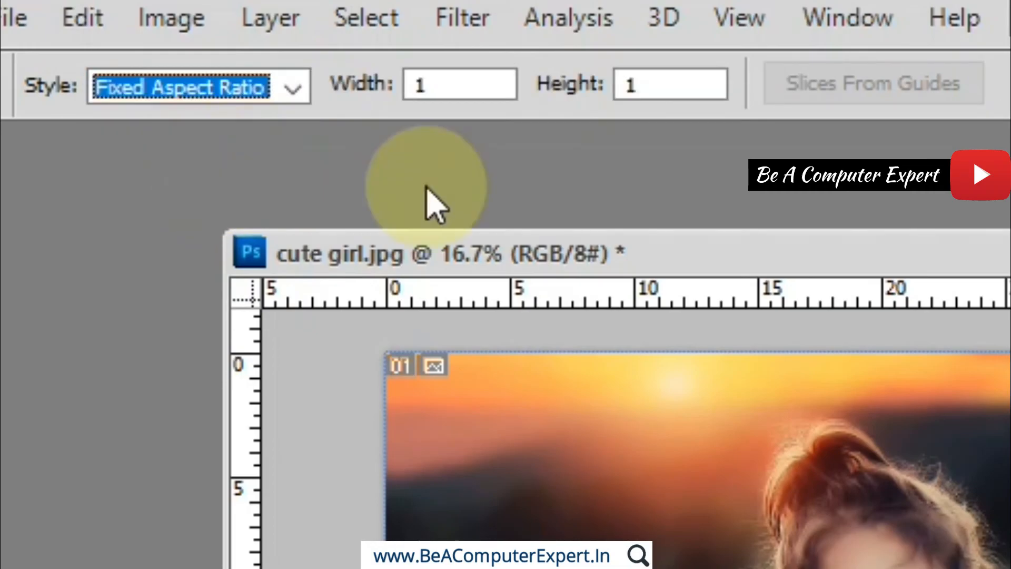
pyautogui.moveTo(422, 84); pyautogui.dragTo(405, 84)
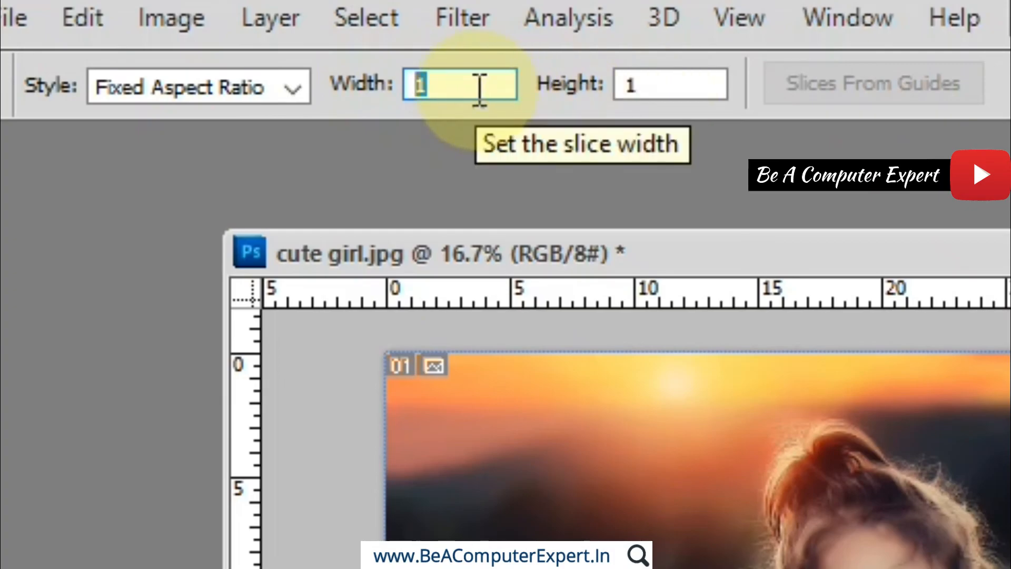
pyautogui.write('6')
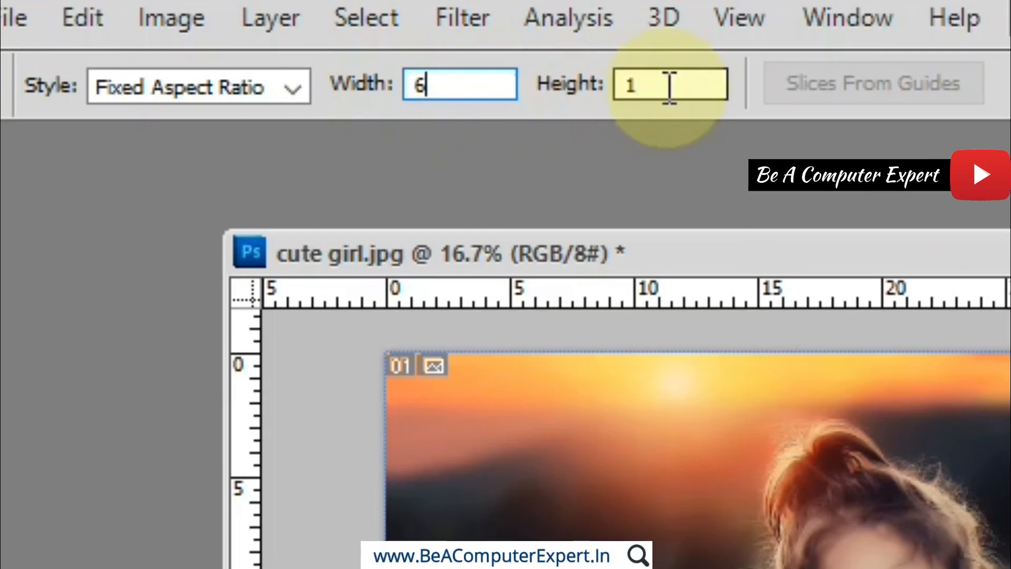
pyautogui.moveTo(670, 84); pyautogui.dragTo(603, 92)
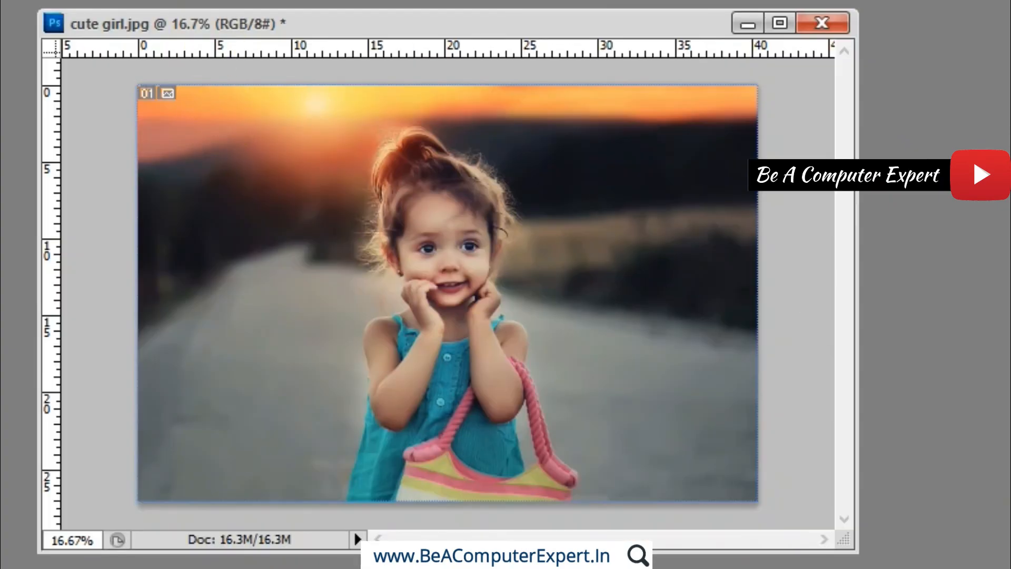
# - Draw two stacked fixed-ratio slices over the girl, each about 24 by 12 in, and delete both
pyautogui.moveTo(240, 114); pyautogui.dragTo(614, 346)
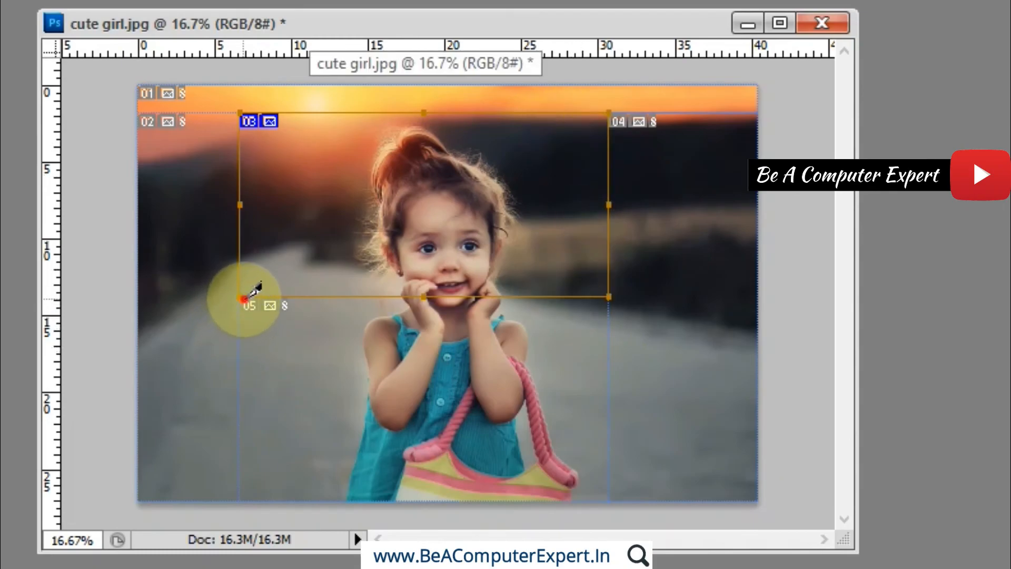
pyautogui.moveTo(242, 297); pyautogui.dragTo(612, 481)
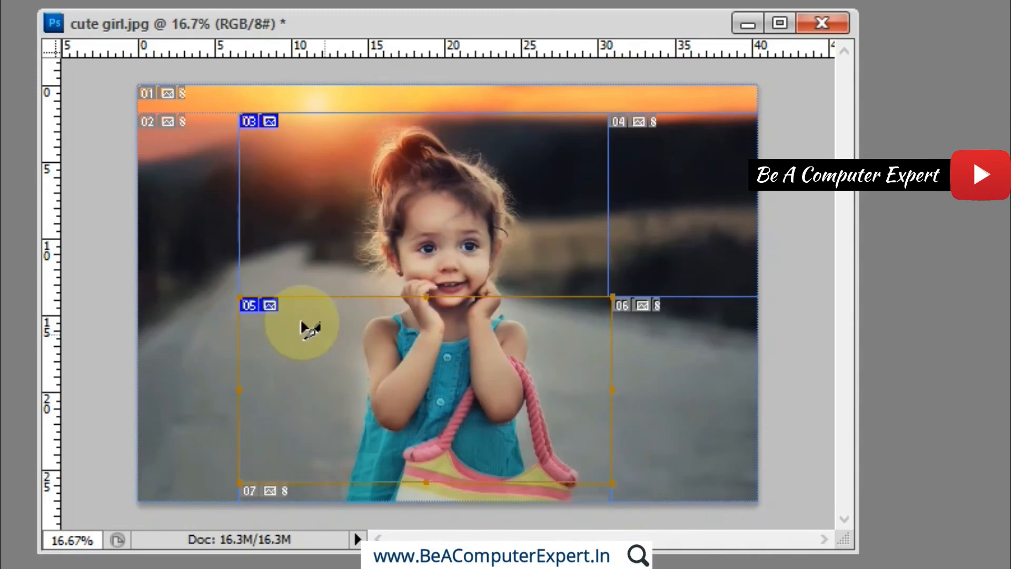
pyautogui.rightClick(267, 310)
pyautogui.click(293, 327)
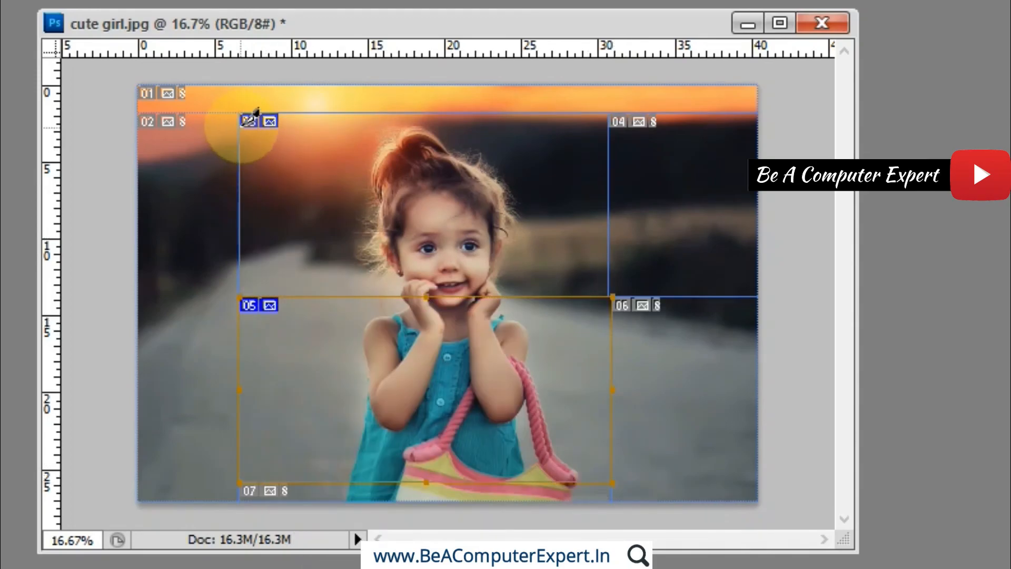
pyautogui.rightClick(245, 125)
pyautogui.click(275, 143)
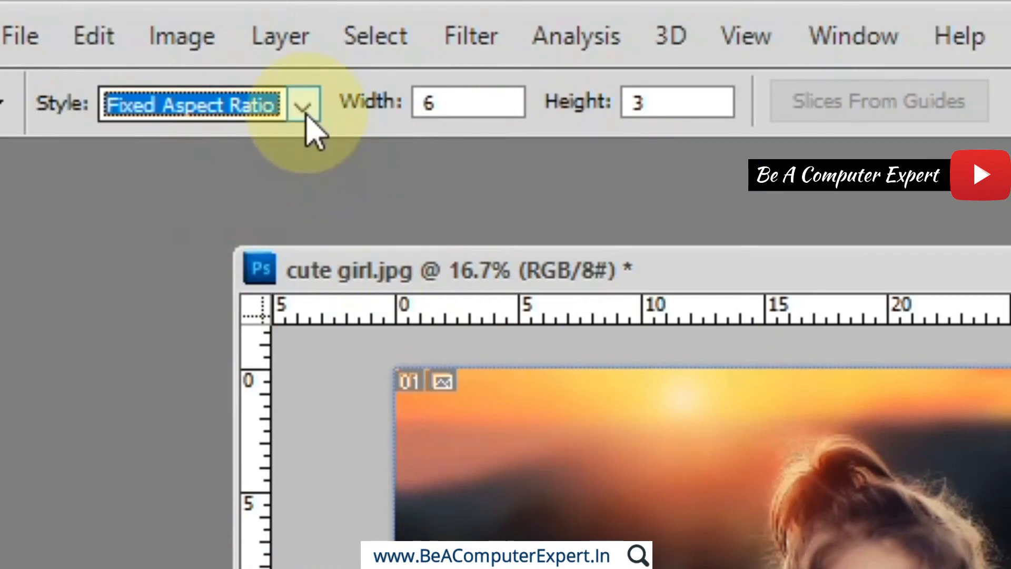
# - Set the slice style to Fixed Size with a width and height of 10 in
pyautogui.click(307, 115)
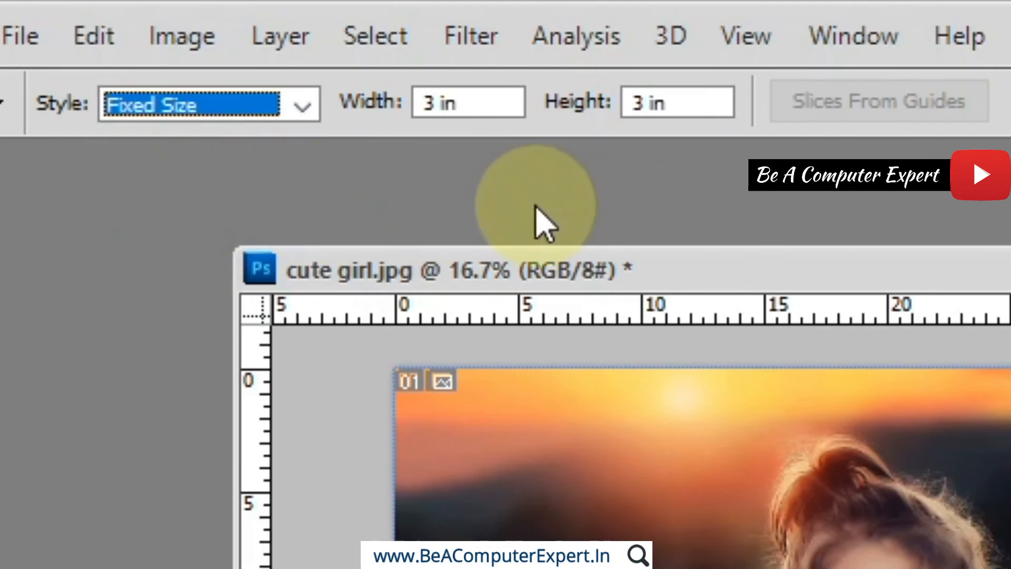
pyautogui.moveTo(488, 103); pyautogui.dragTo(395, 103)
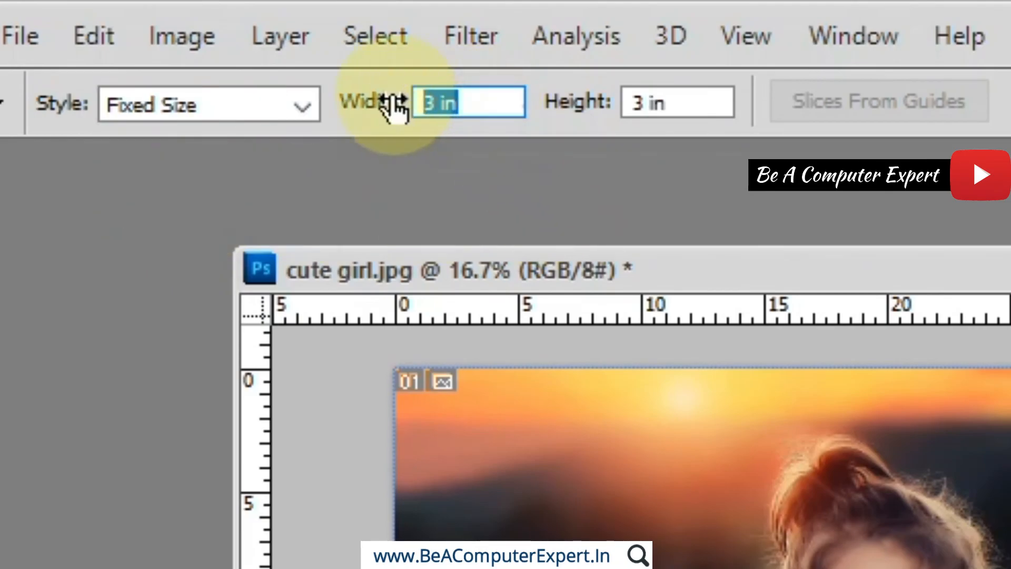
pyautogui.write('10')
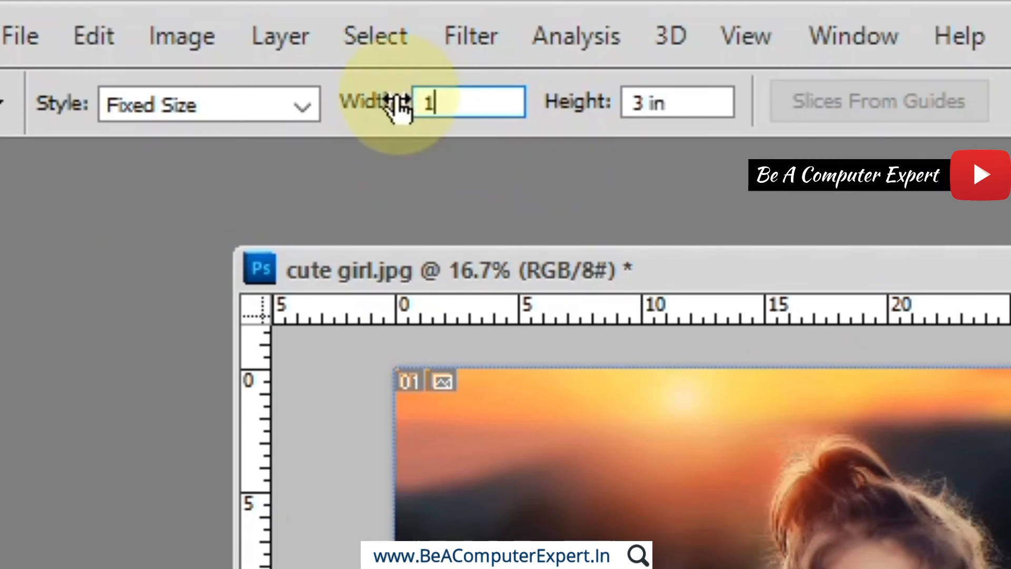
pyautogui.click(688, 100)
pyautogui.write('`')
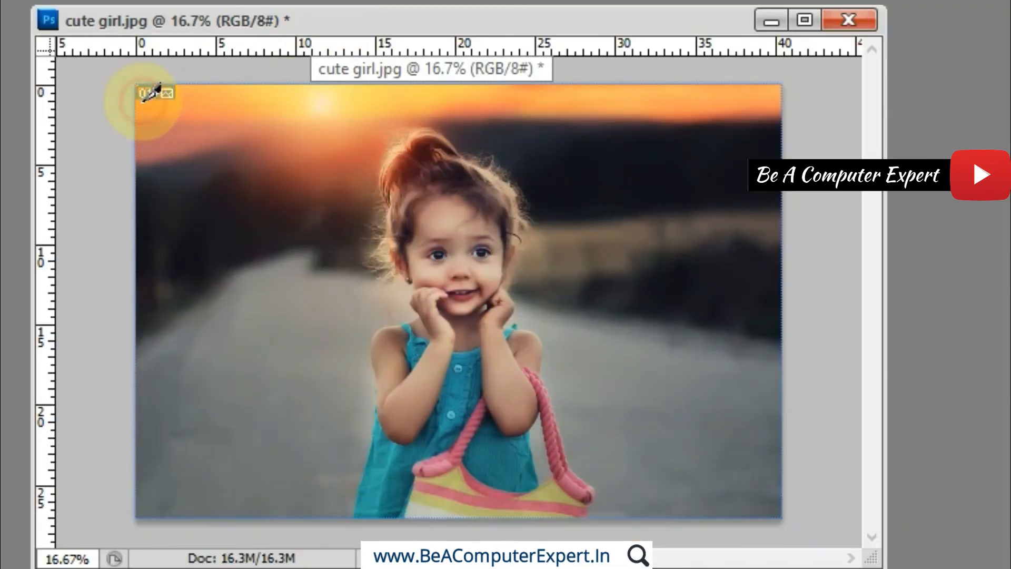
# - Place six fixed-size slices side by side in two rows of three, starting at the photo's upper-left corner
pyautogui.click(142, 100)
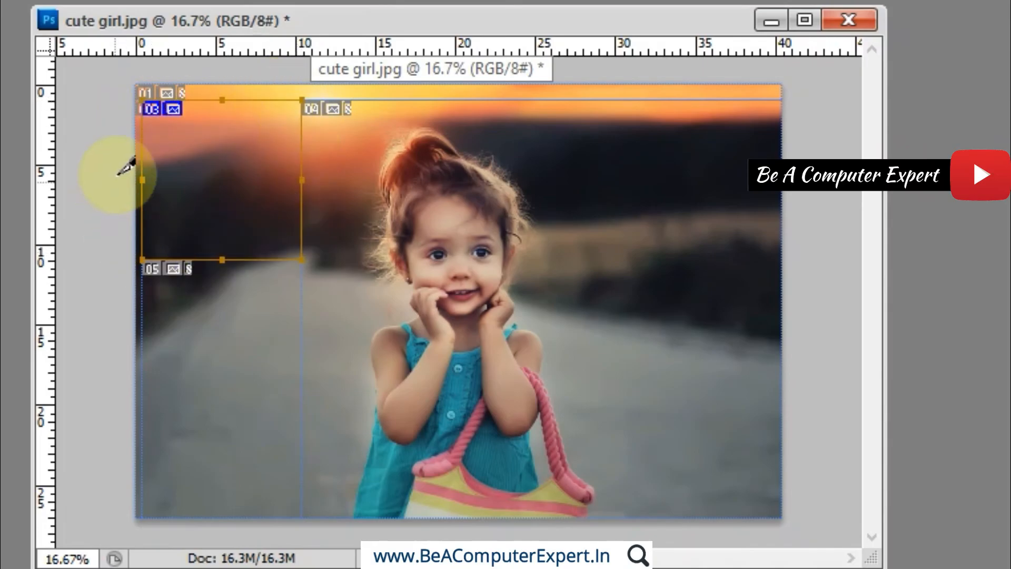
pyautogui.click(305, 100)
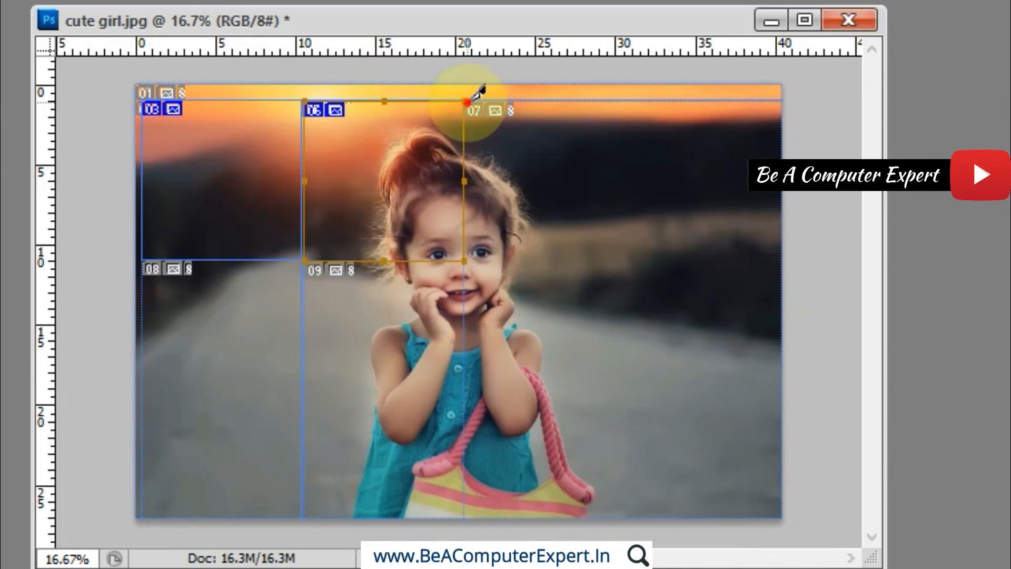
pyautogui.click(466, 100)
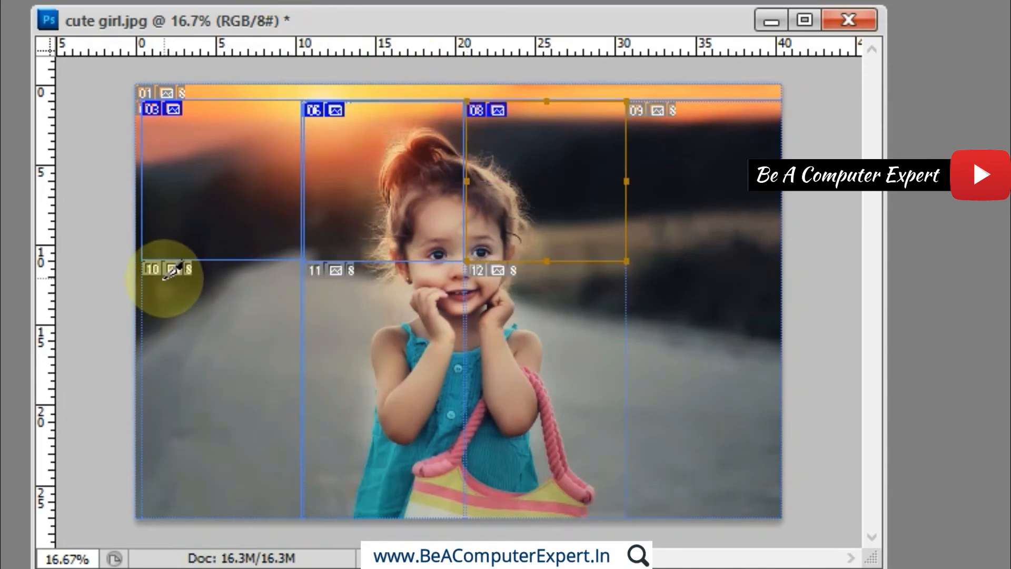
pyautogui.click(143, 260)
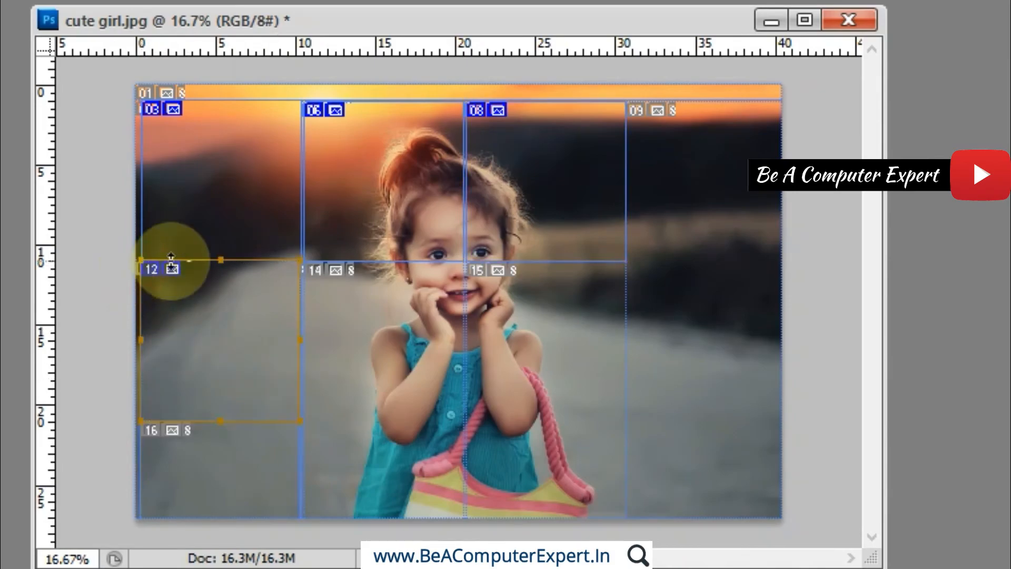
pyautogui.click(307, 258)
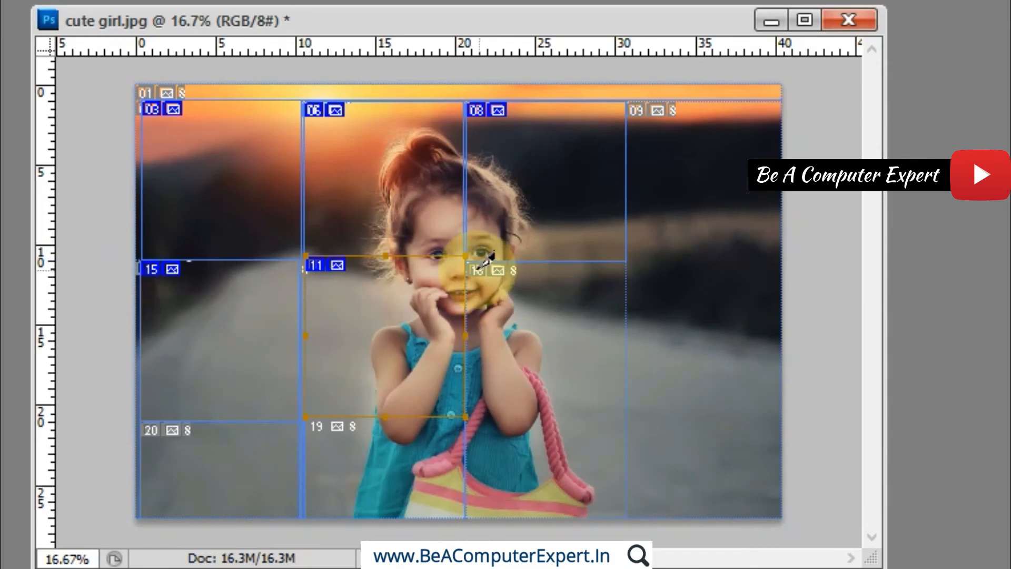
pyautogui.click(467, 261)
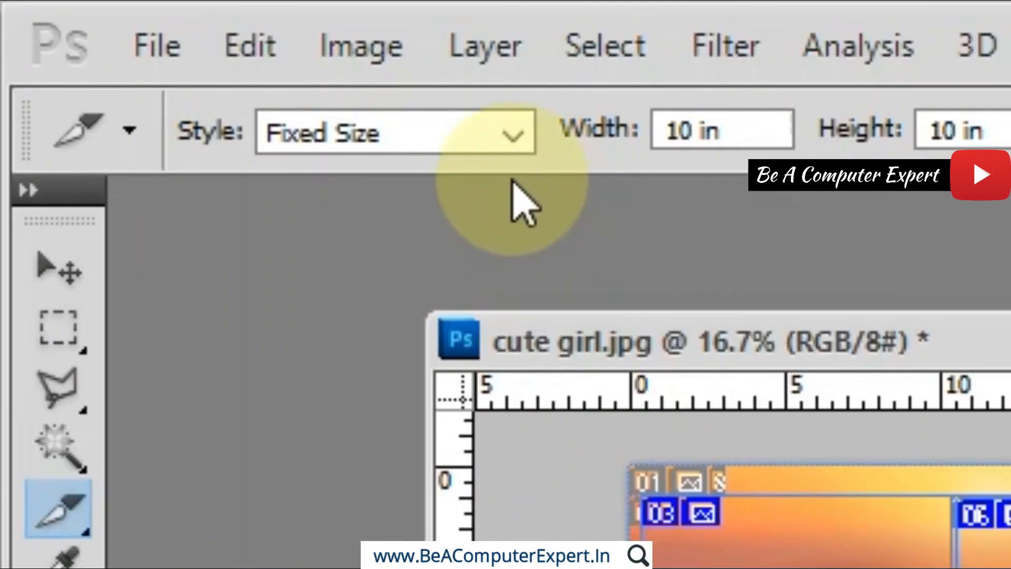
# - Return the slice style to Normal, and toggle the rulers off and back on
pyautogui.click(509, 136)
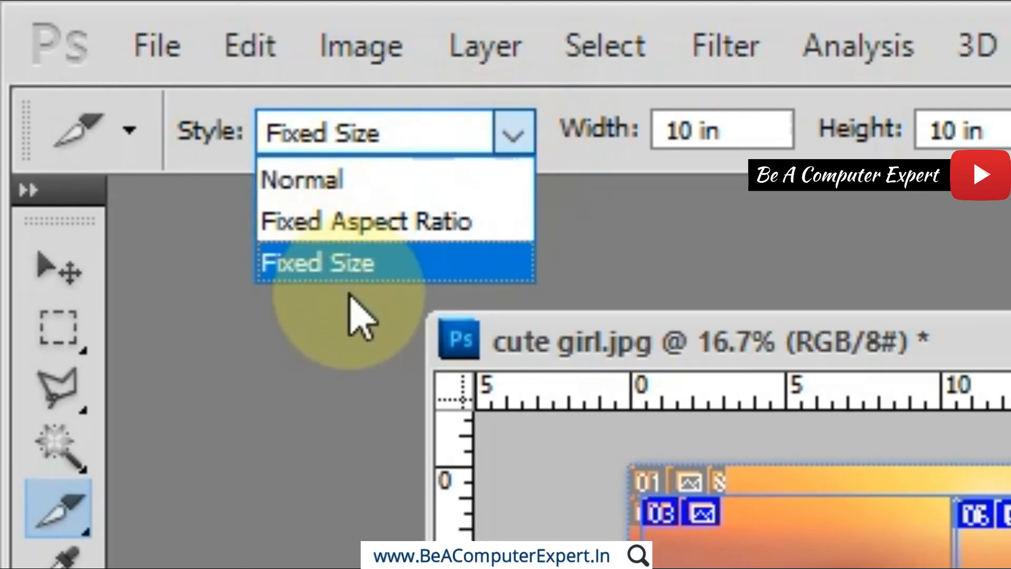
pyautogui.click(367, 179)
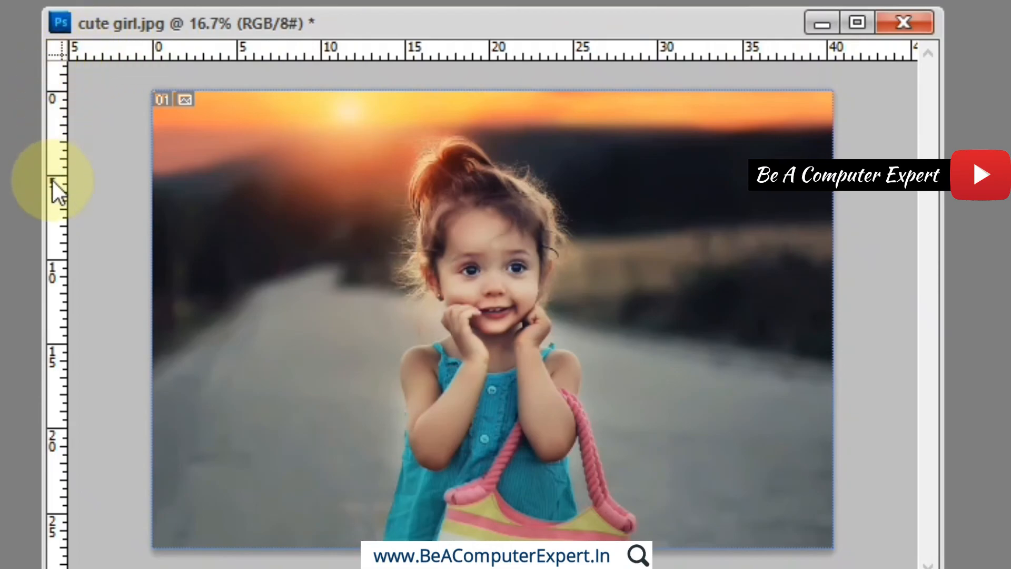
pyautogui.click(245, 22)
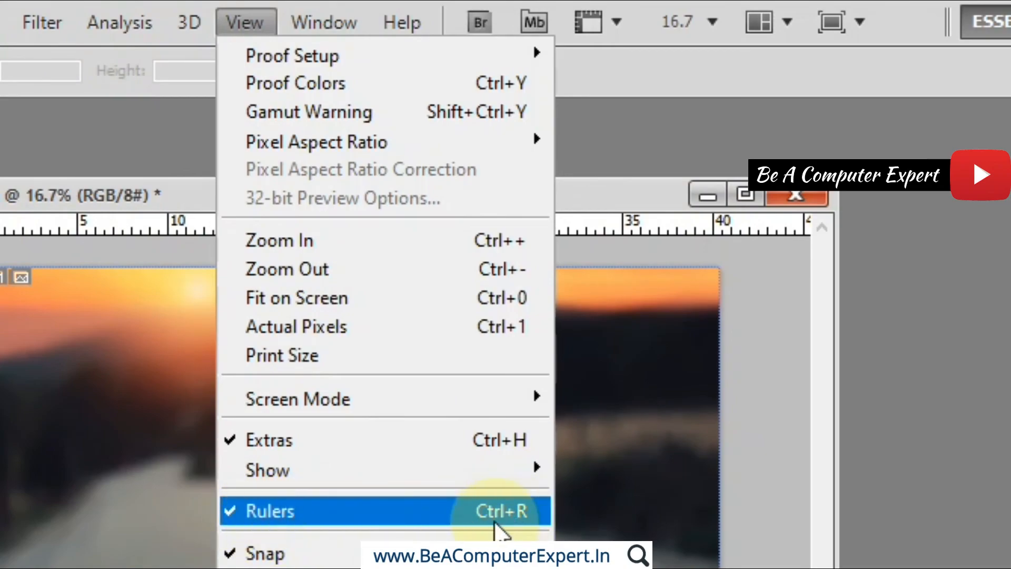
pyautogui.click(605, 216)
pyautogui.hotkey('ctrl', 'r')
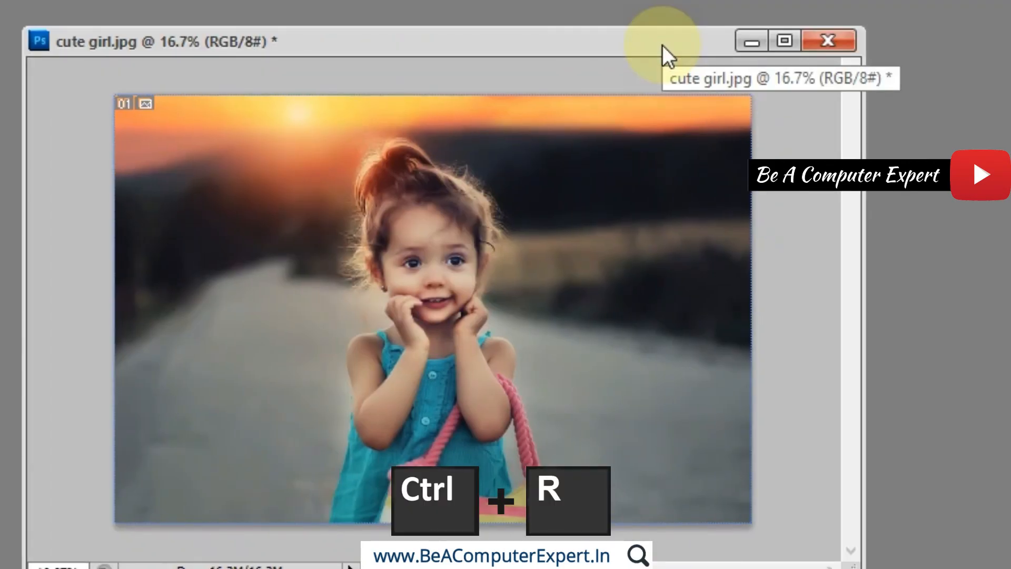
pyautogui.hotkey('ctrl', 'r')
pyautogui.hotkey('ctrl', 'r')
pyautogui.hotkey('ctrl', 'r')
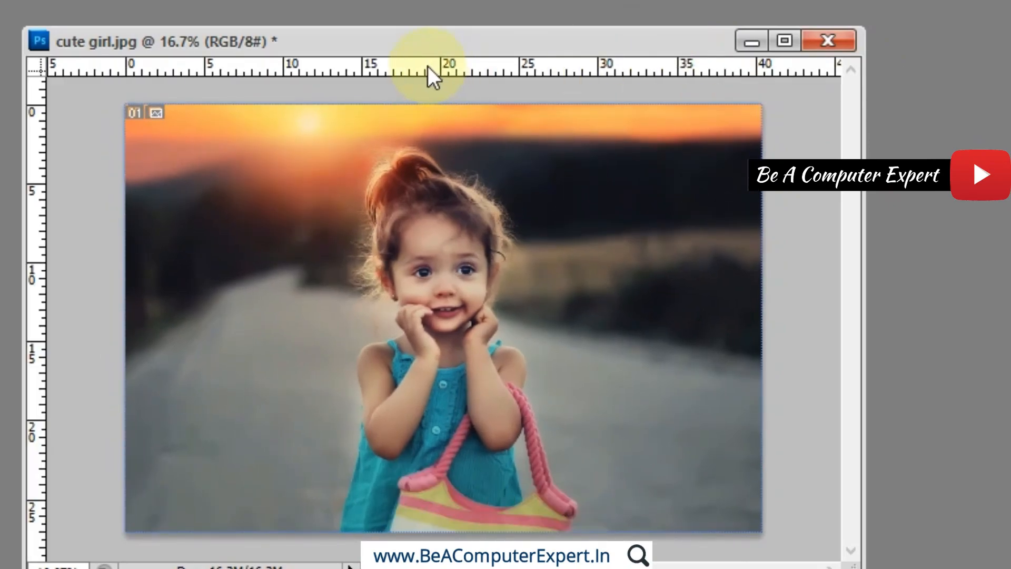
# - Add a horizontal guide at about 15 in and vertical guides at about 13 and 28 in, and create slices from the guides
pyautogui.moveTo(435, 65); pyautogui.dragTo(468, 347)
pyautogui.moveTo(41, 312); pyautogui.dragTo(331, 337)
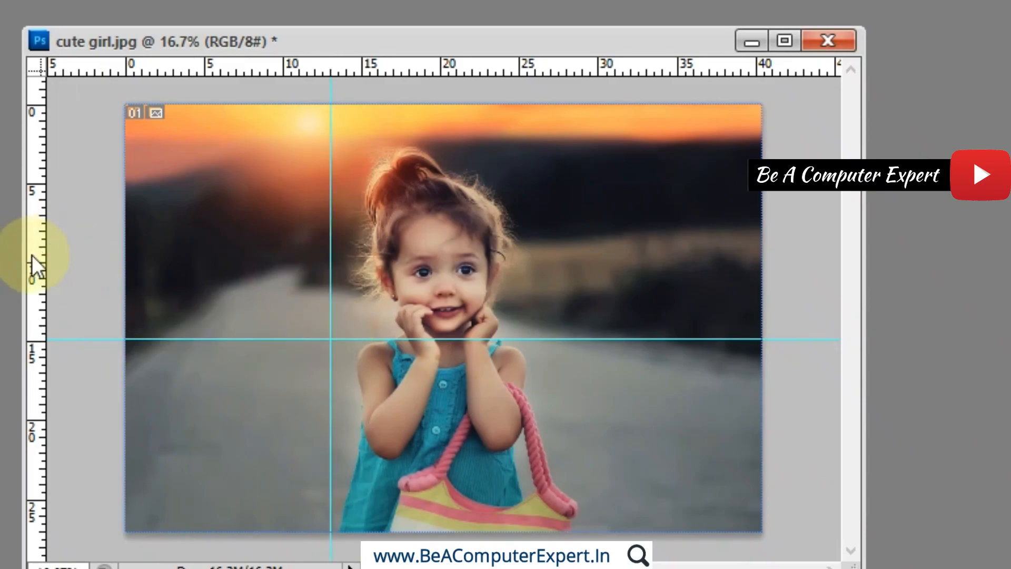
pyautogui.moveTo(37, 266); pyautogui.dragTo(570, 282)
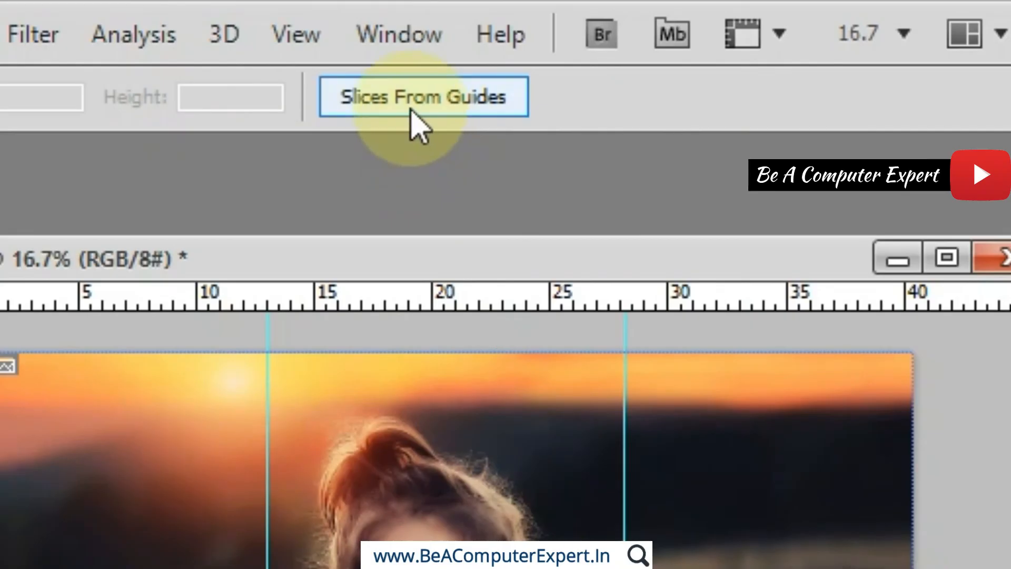
pyautogui.click(411, 109)
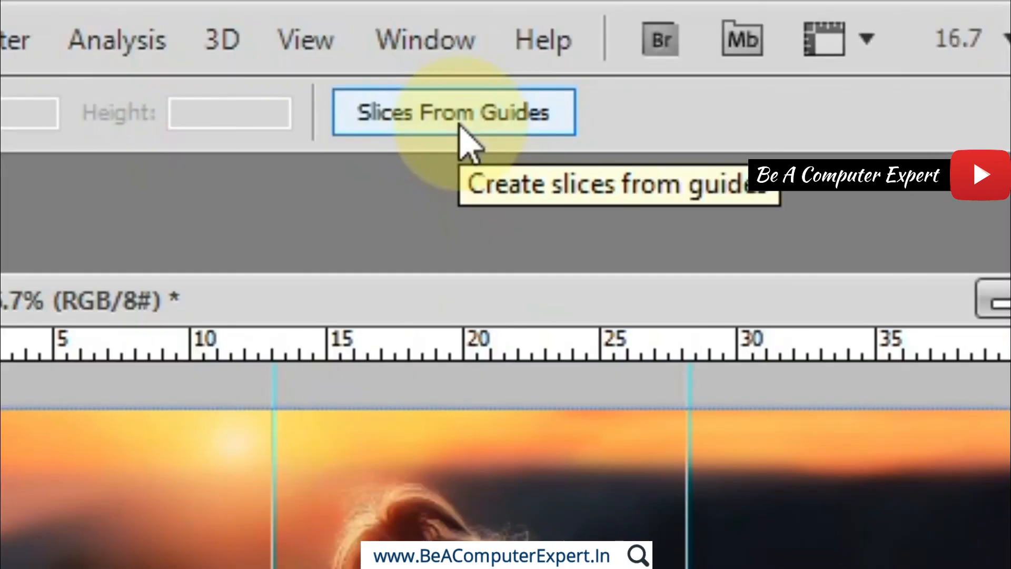
pyautogui.click(460, 127)
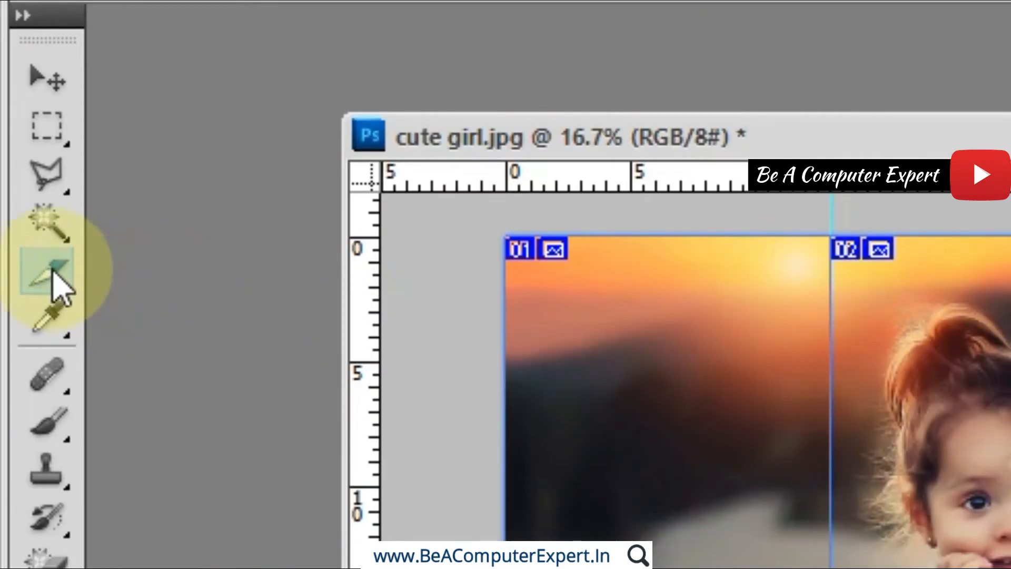
# - Switch to the Slice Select tool and delete the upper-middle and upper-right slices
pyautogui.rightClick(54, 281)
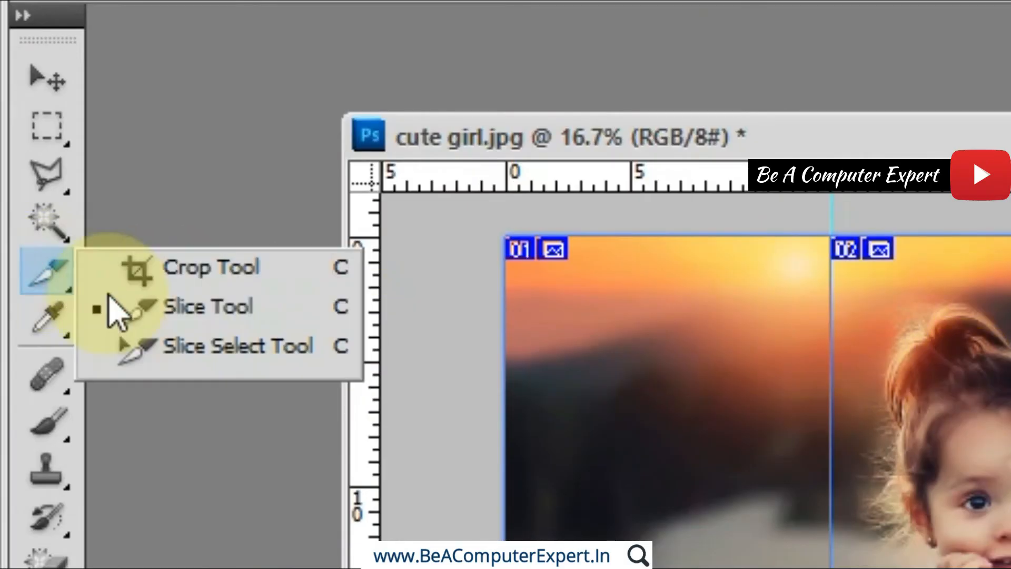
pyautogui.click(206, 345)
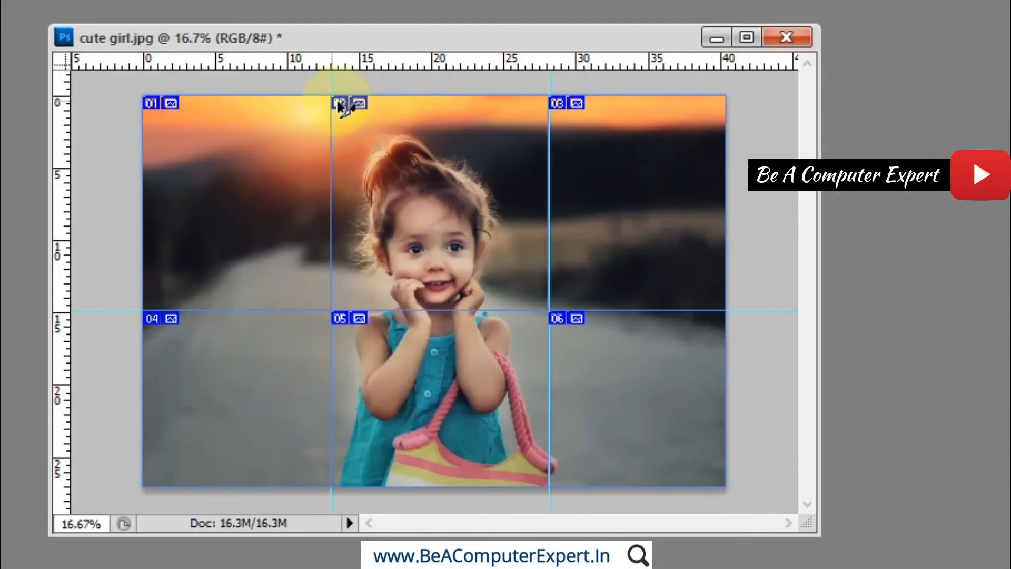
pyautogui.rightClick(341, 106)
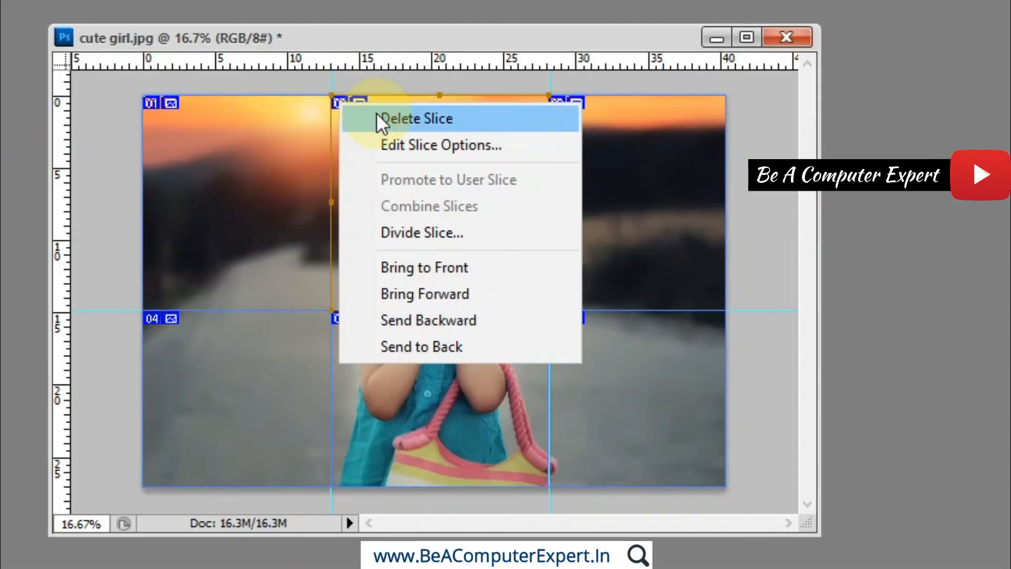
pyautogui.click(382, 119)
pyautogui.rightClick(572, 103)
pyautogui.click(593, 122)
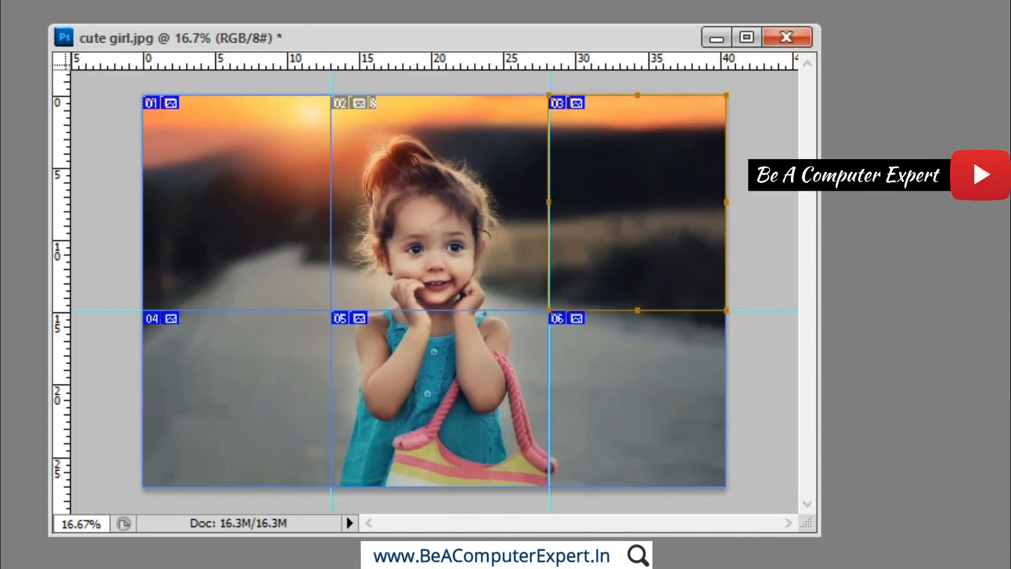
# - Clear all slices from the photo and turn off the display of slices
pyautogui.click(337, 27)
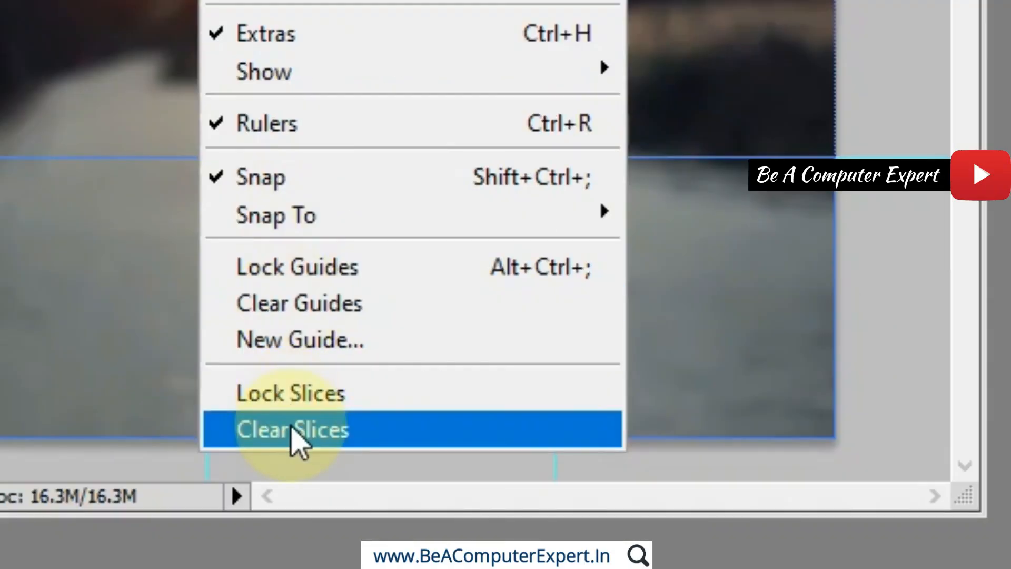
pyautogui.click(291, 427)
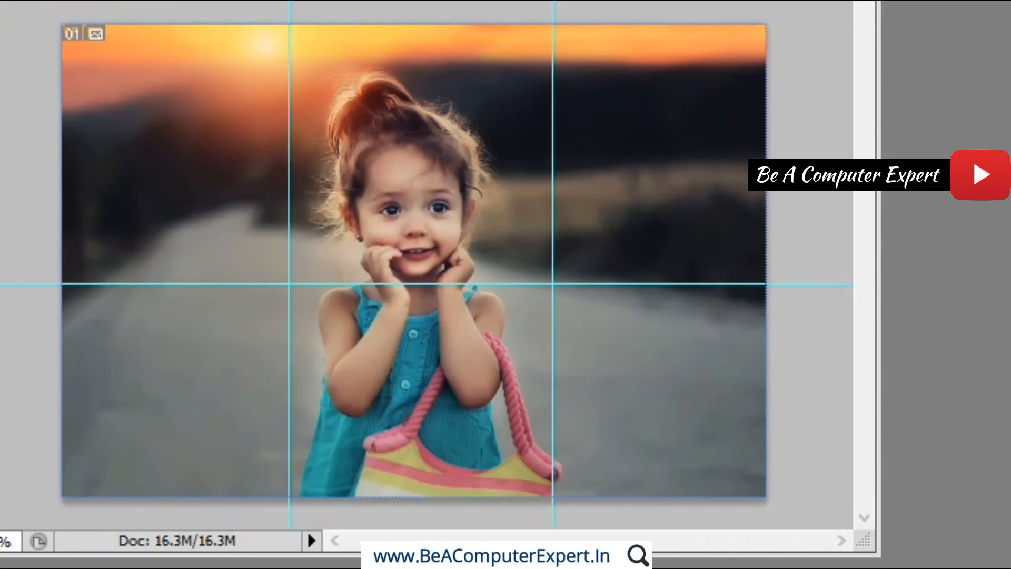
pyautogui.click(309, 14)
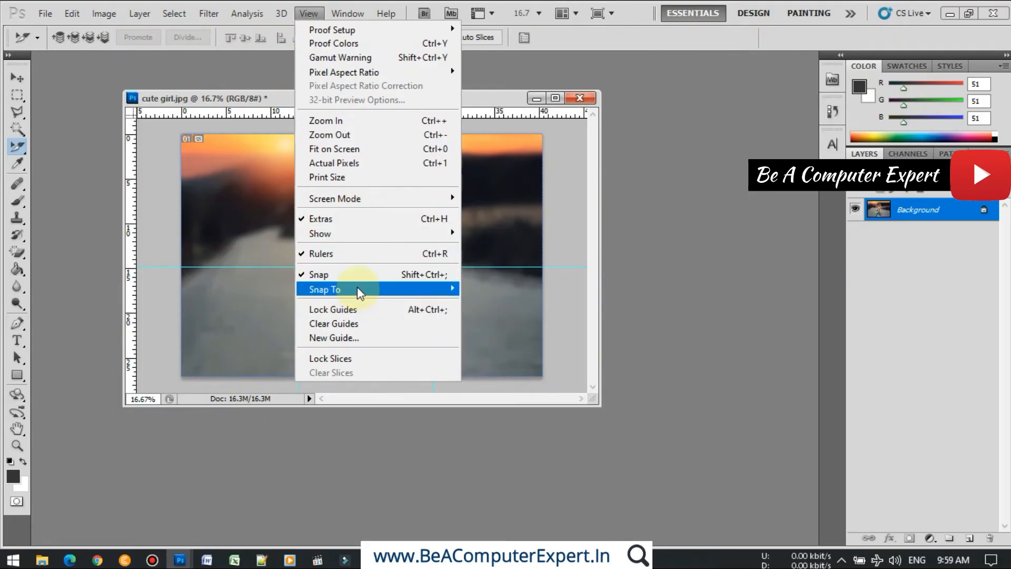
pyautogui.moveTo(350, 235)
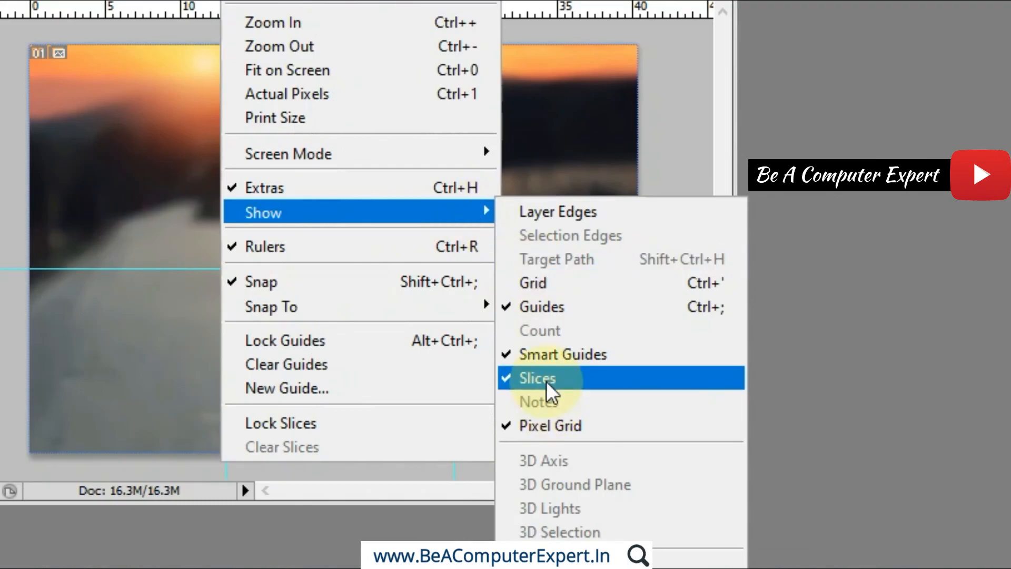
pyautogui.click(545, 381)
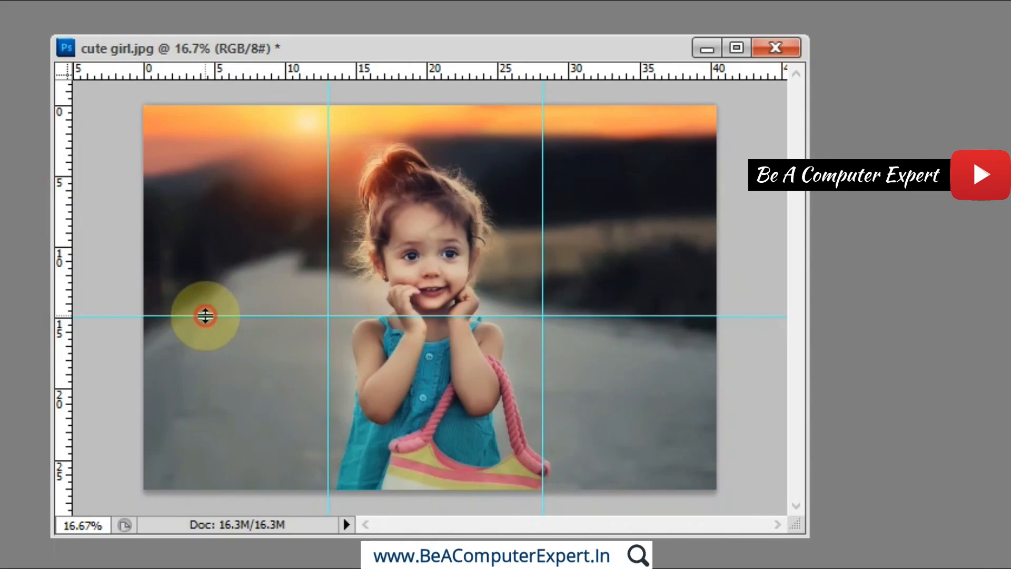
# - With the Move tool, remove the horizontal guide and both vertical guides from the photo
pyautogui.moveTo(205, 316); pyautogui.dragTo(248, 49)
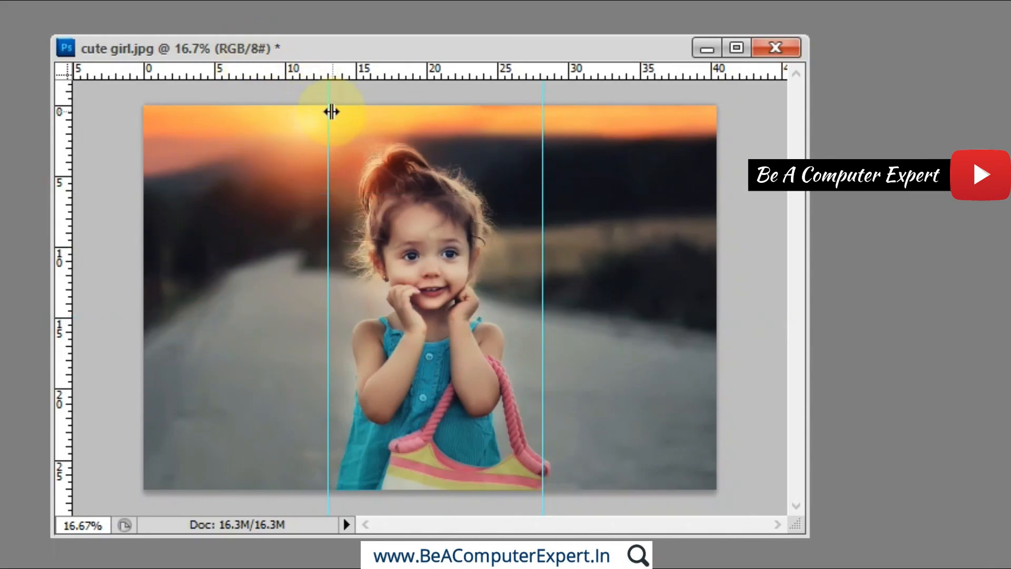
pyautogui.moveTo(325, 110); pyautogui.dragTo(50, 128)
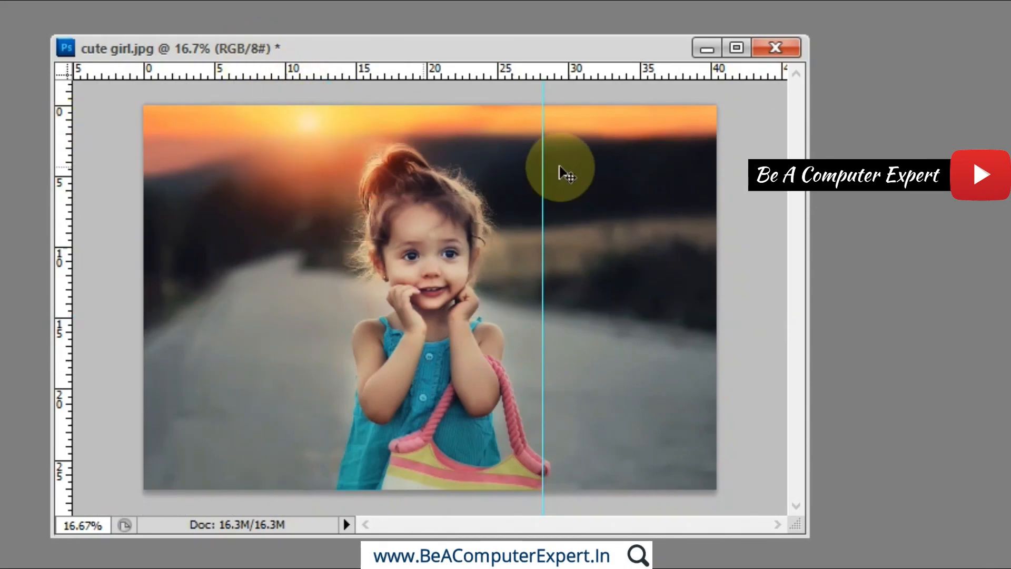
pyautogui.moveTo(548, 169); pyautogui.dragTo(57, 158)
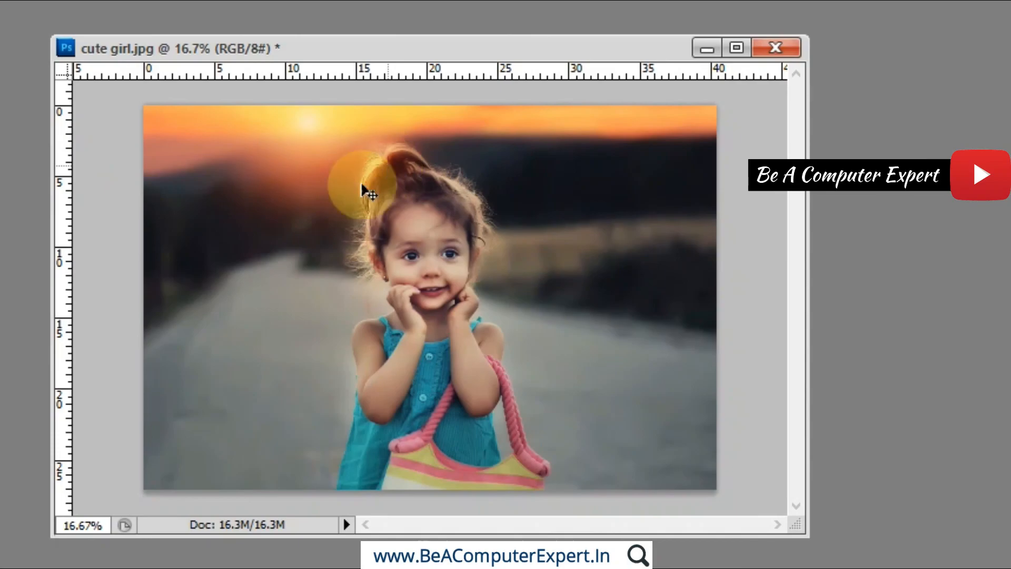
pyautogui.click(80, 24)
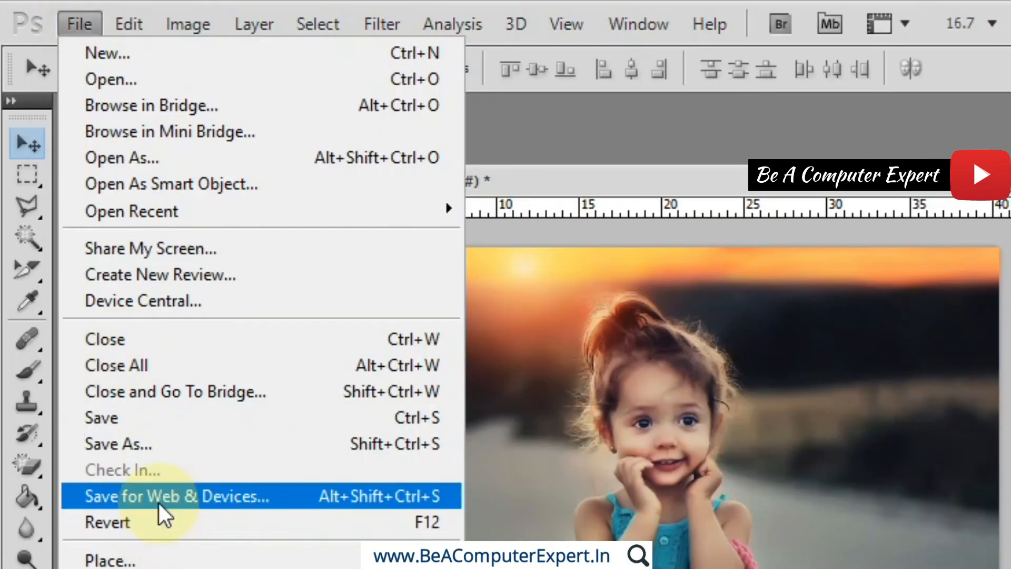
pyautogui.click(643, 185)
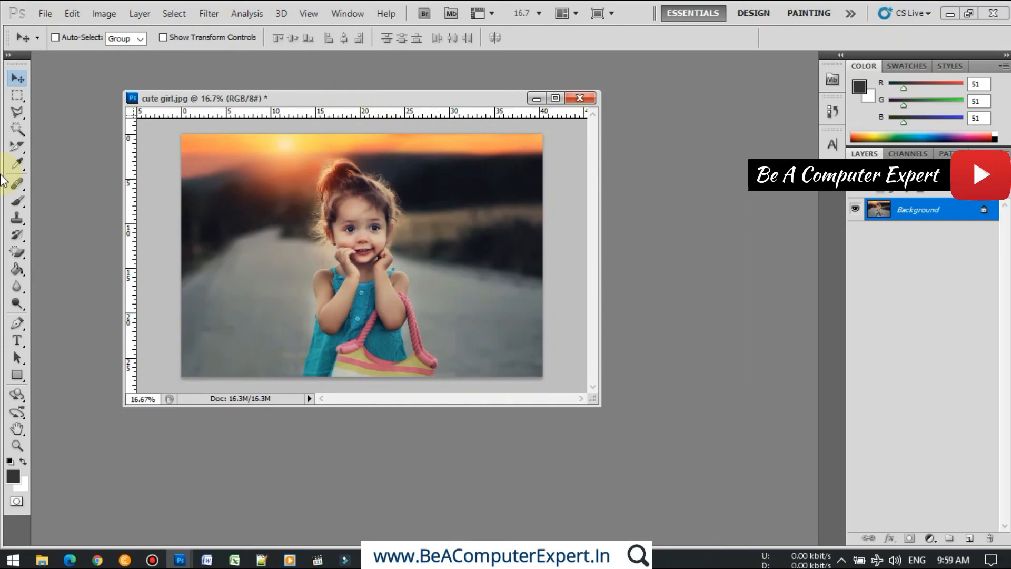
# - Display the tools grouped with the Eyedropper tool, including Color Sampler, Ruler, Note and Count
pyautogui.click(17, 164)
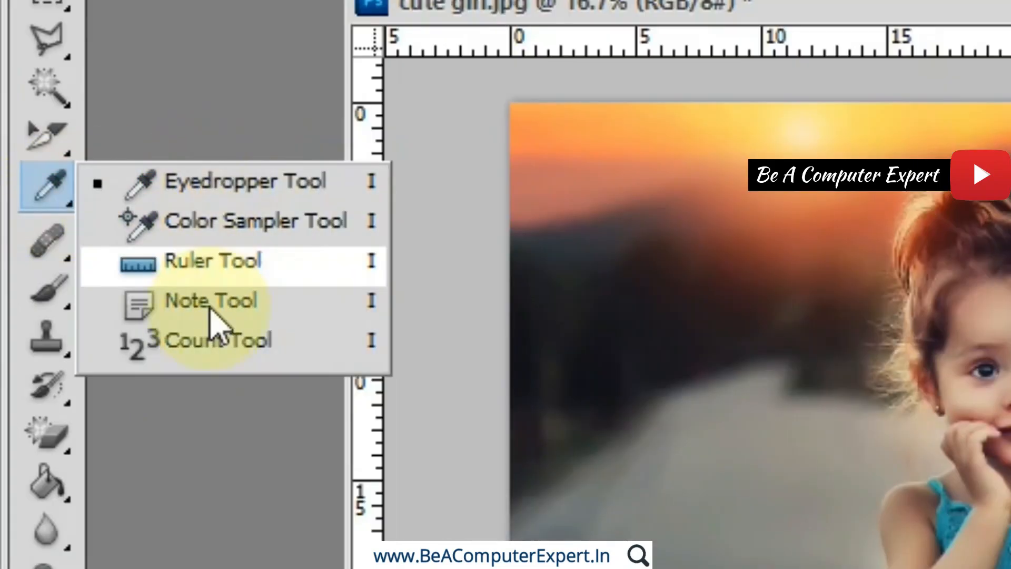